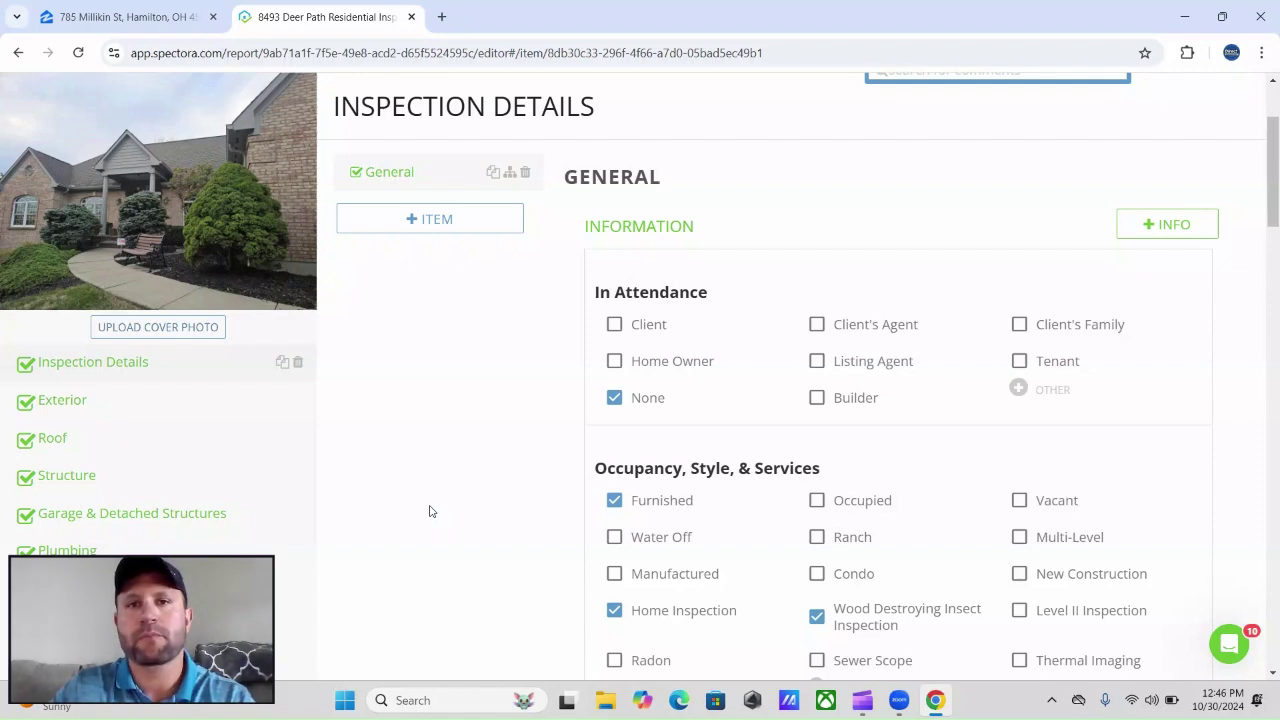
Review the attendance, occupancy, style, services and temperature fields in the Inspection Details section
scroll(440, 448, down, 2)
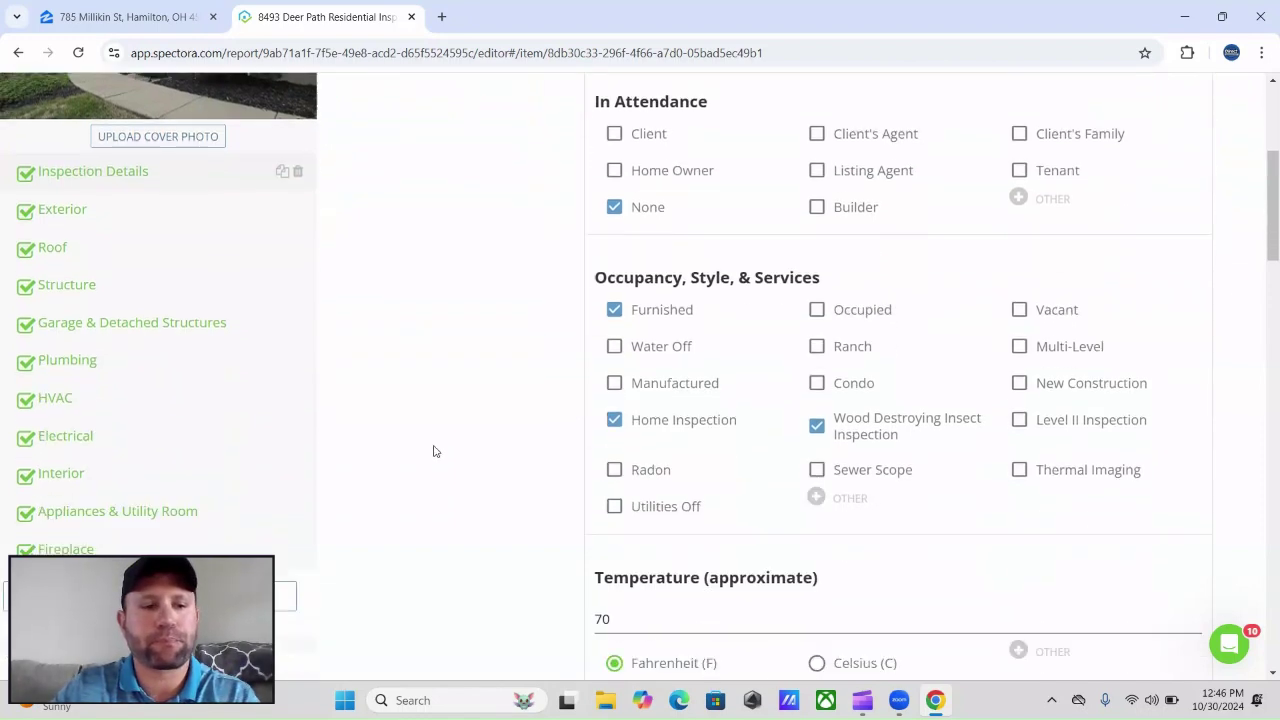
scroll(433, 451, down, 2)
scroll(406, 449, up, 3)
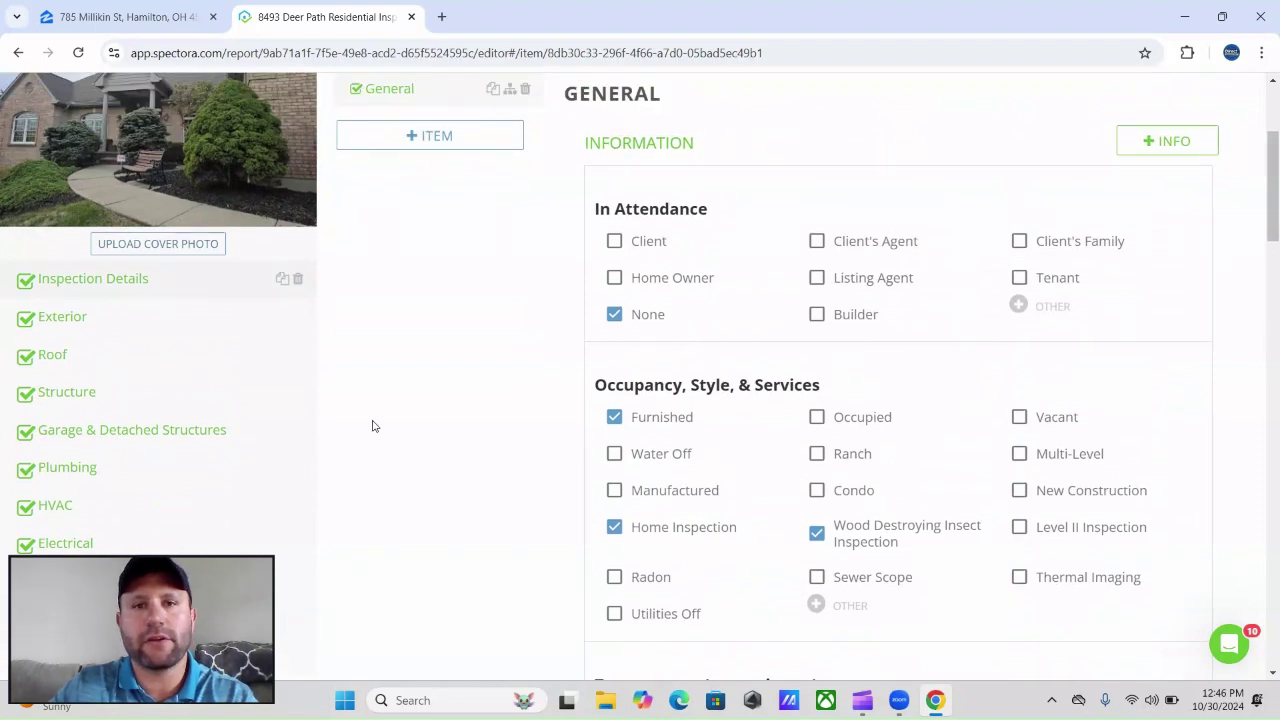
scroll(464, 350, down, 1)
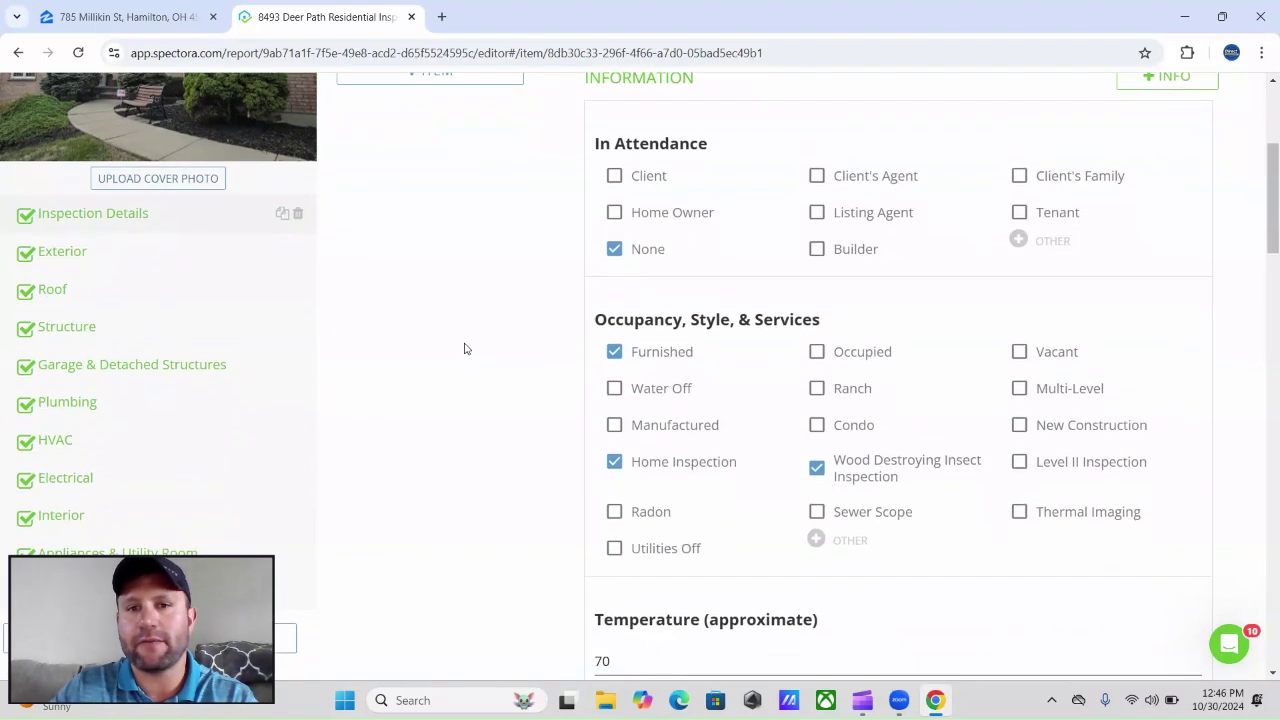
scroll(580, 303, down, 1)
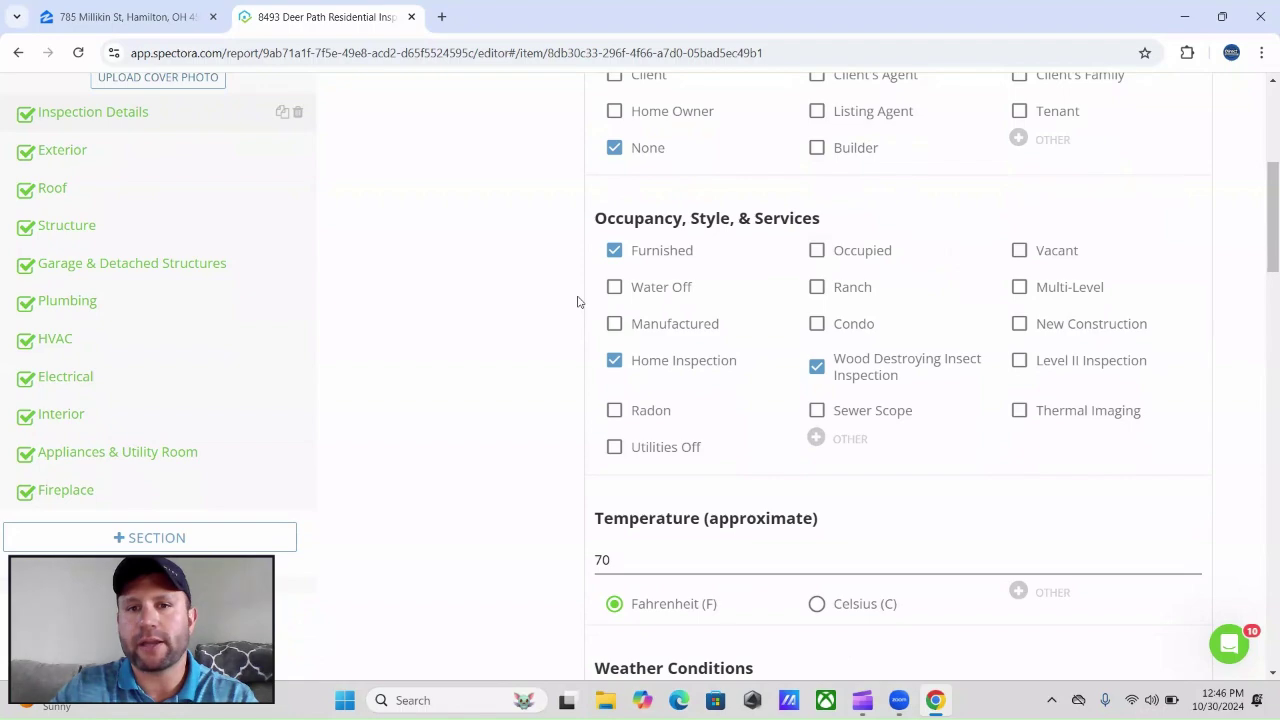
scroll(574, 335, down, 3)
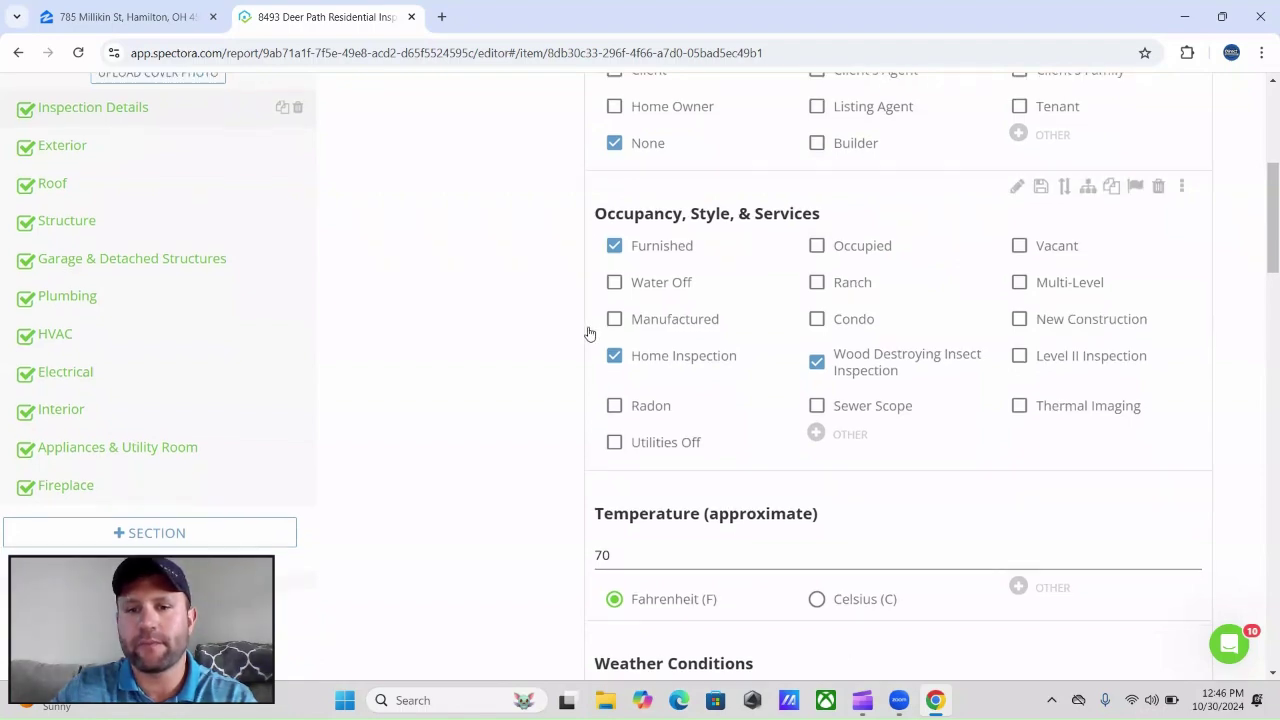
Examine the limitations of the Inspection Details section, from Environmental Hazards and Home - Furnished to Unusually Dry
scroll(571, 336, down, 6)
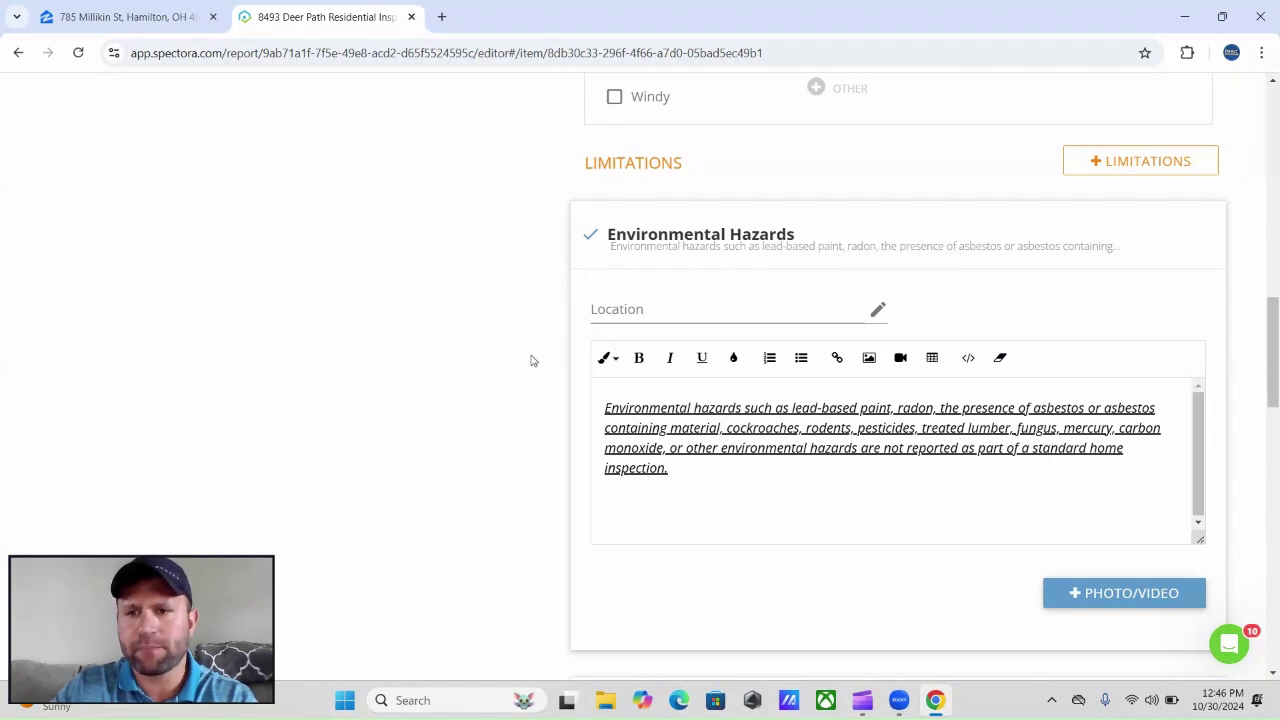
scroll(532, 360, down, 1)
scroll(532, 360, down, 2)
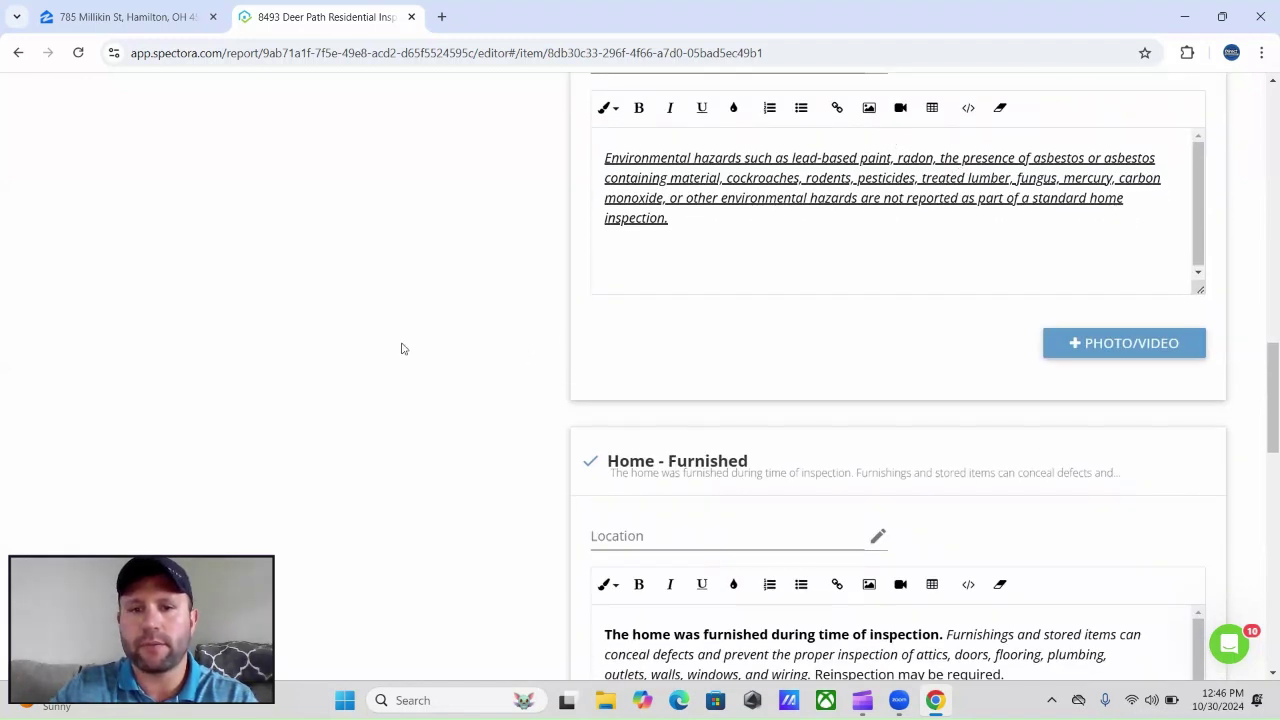
scroll(460, 340, down, 1)
scroll(487, 340, down, 8)
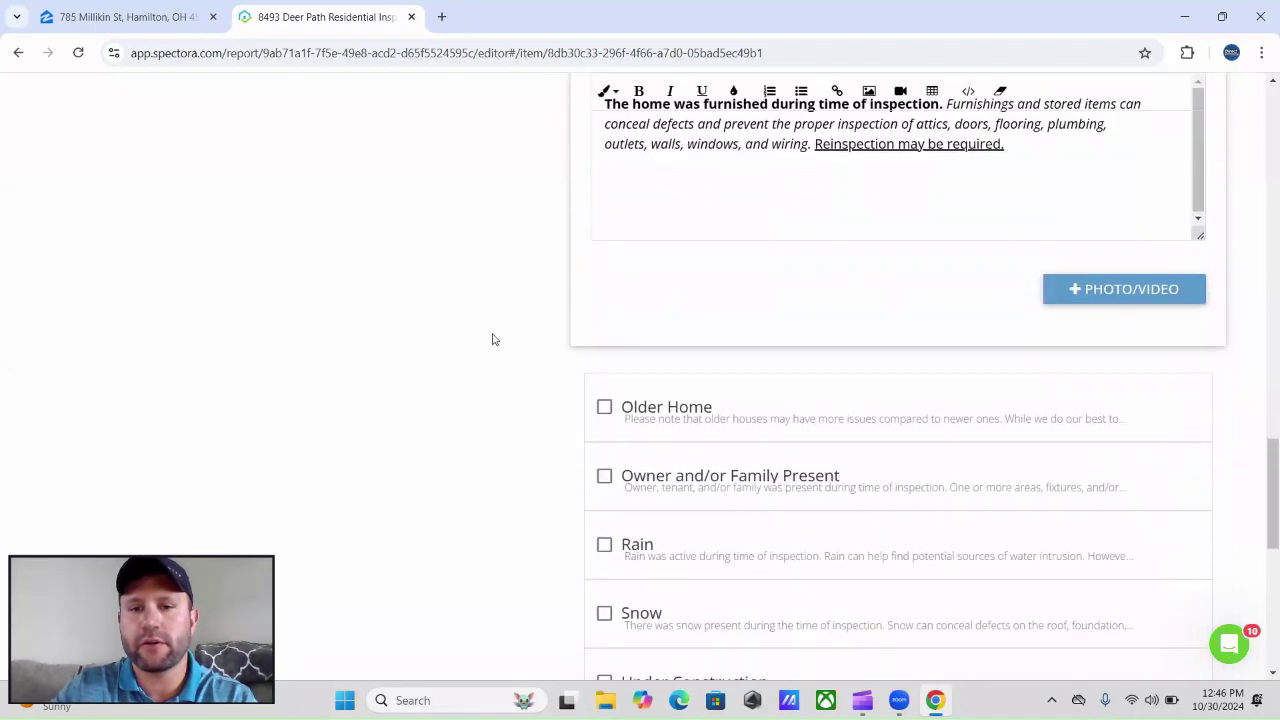
scroll(492, 340, down, 3)
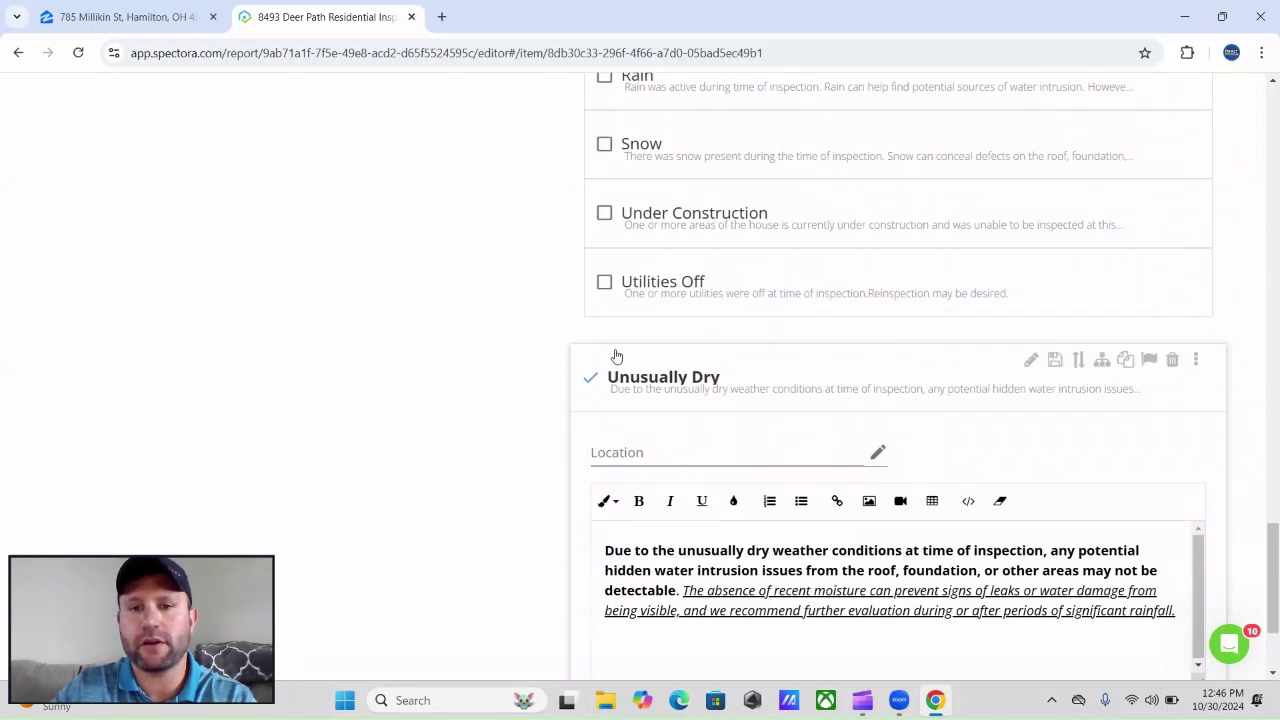
scroll(459, 403, up, 15)
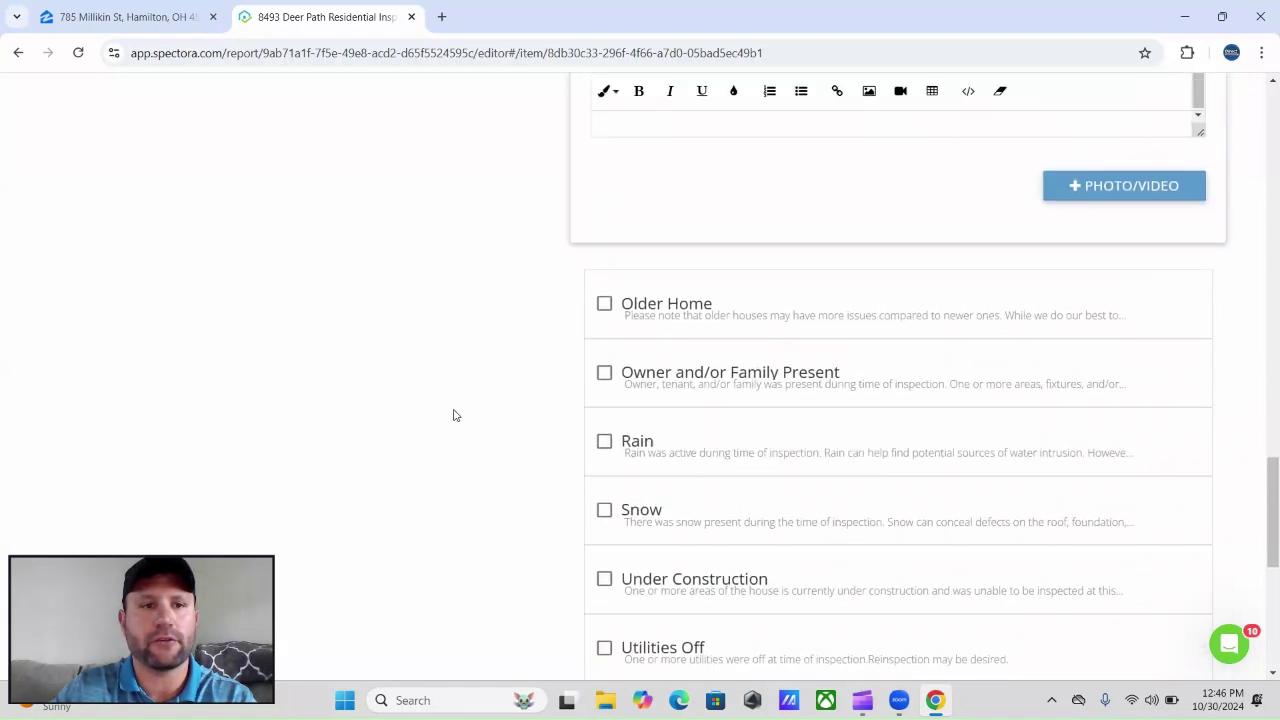
scroll(446, 437, up, 3)
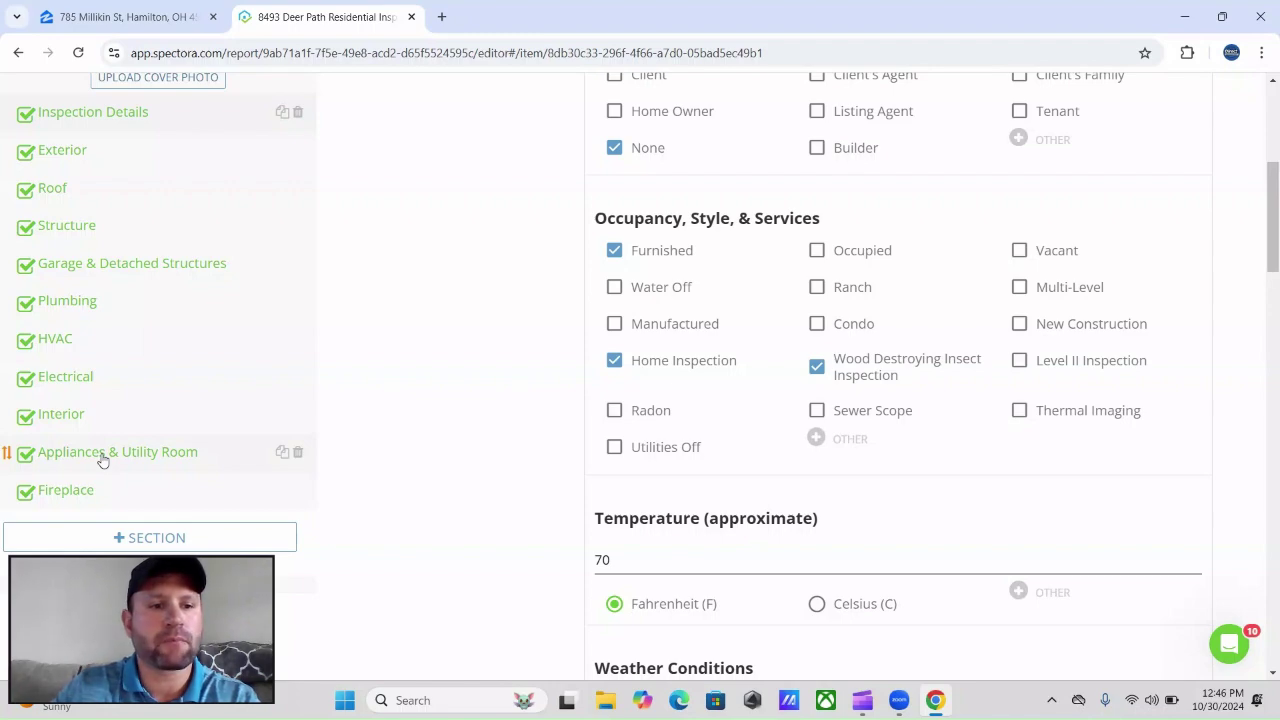
Open the Plumbing section and review the water heater and sump pump information, limitations and deficiencies
click(52, 302)
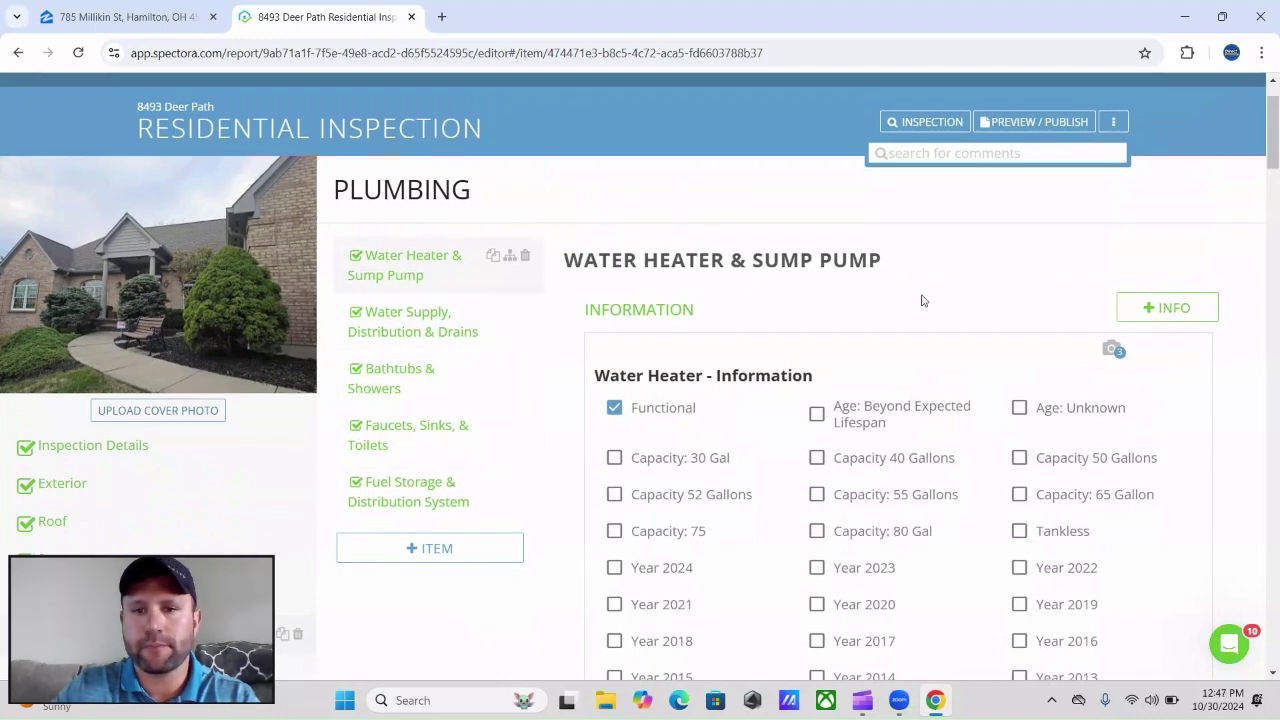
scroll(920, 297, down, 2)
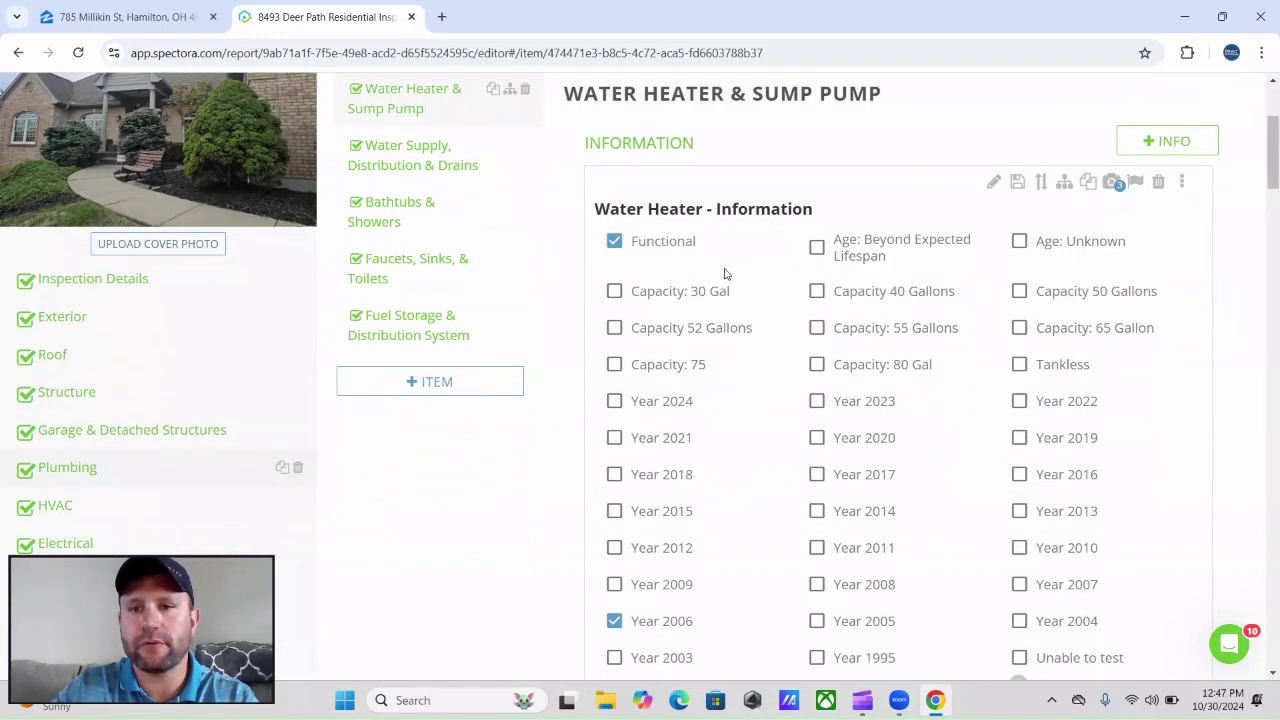
scroll(727, 272, down, 3)
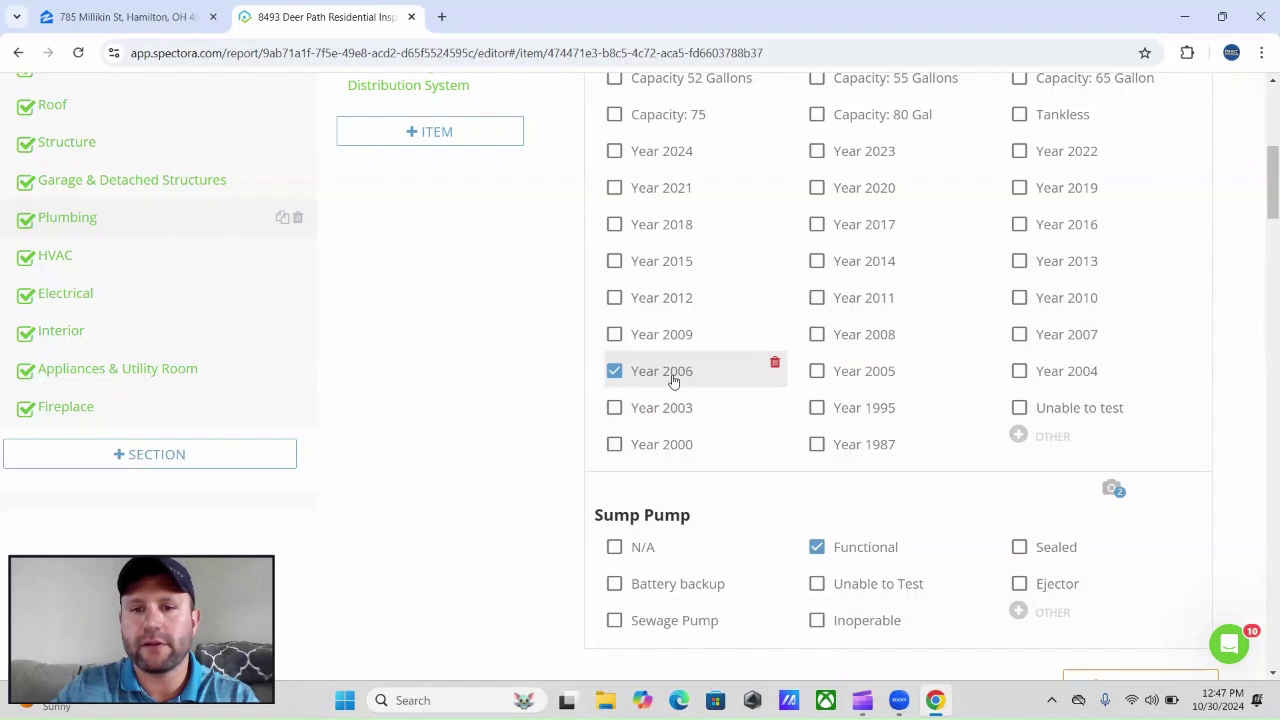
scroll(700, 380, down, 1)
scroll(868, 464, down, 4)
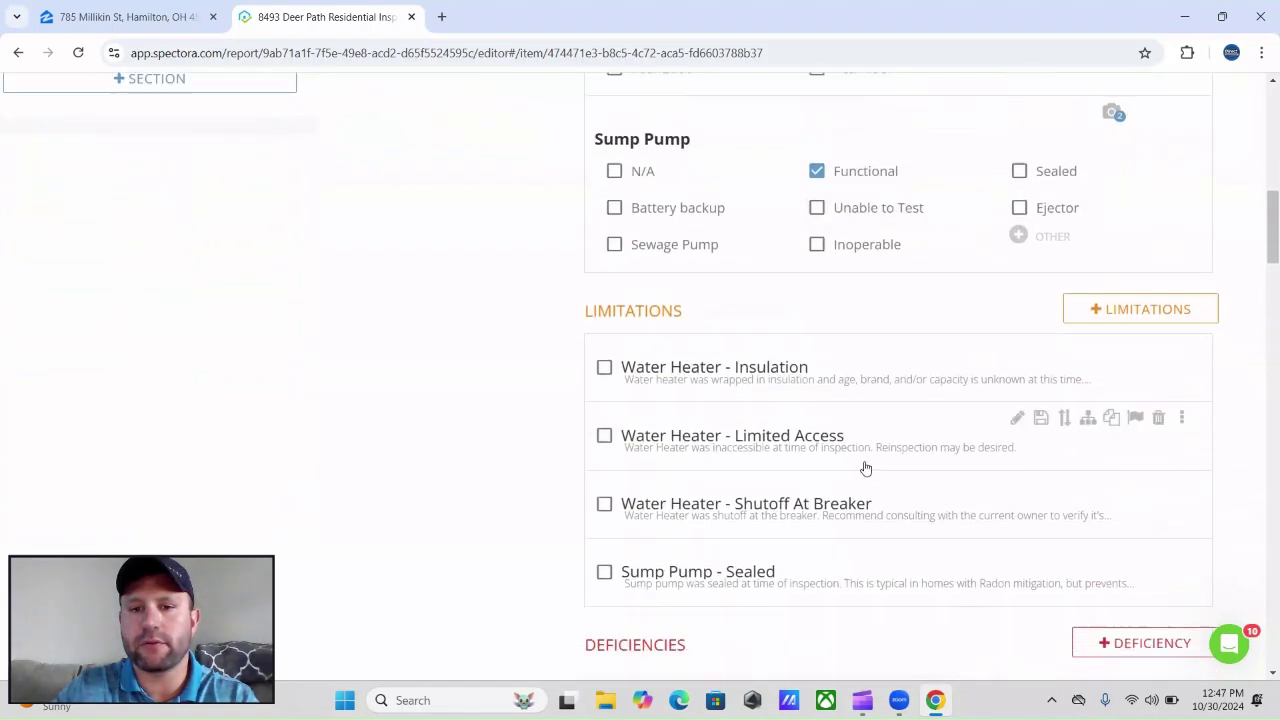
scroll(866, 468, down, 4)
scroll(820, 489, up, 4)
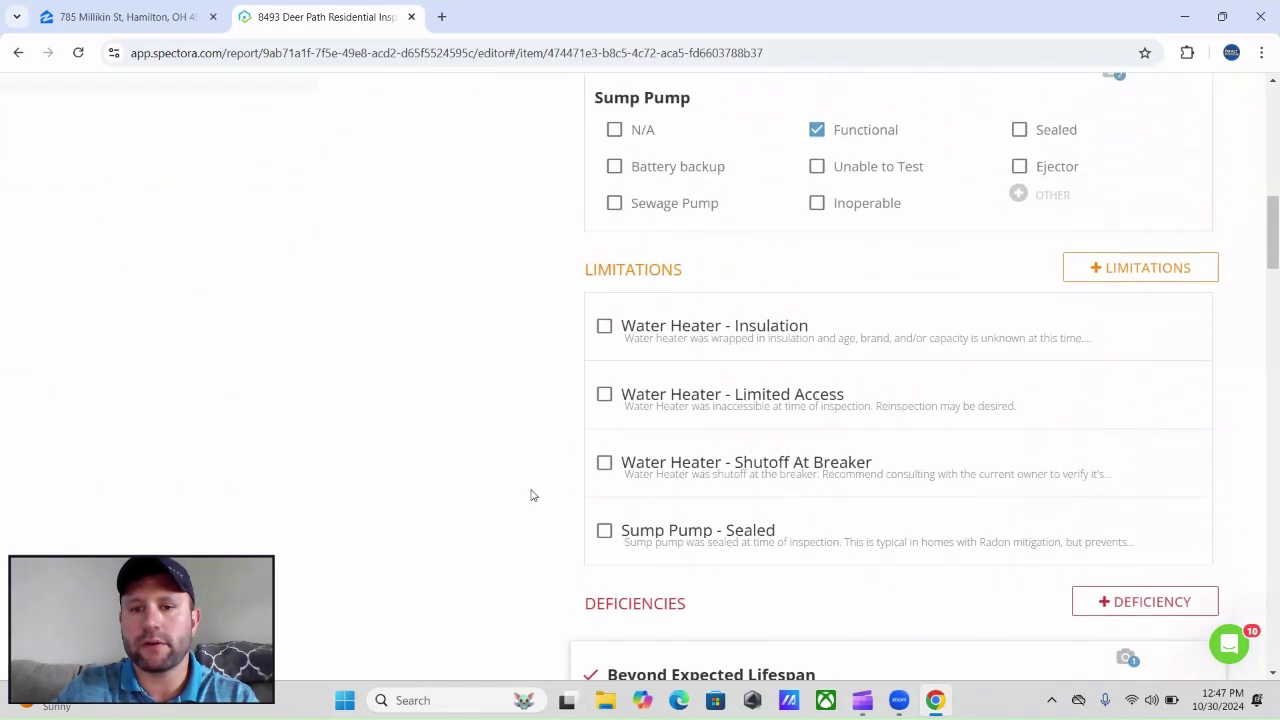
scroll(531, 495, down, 4)
scroll(531, 495, up, 10)
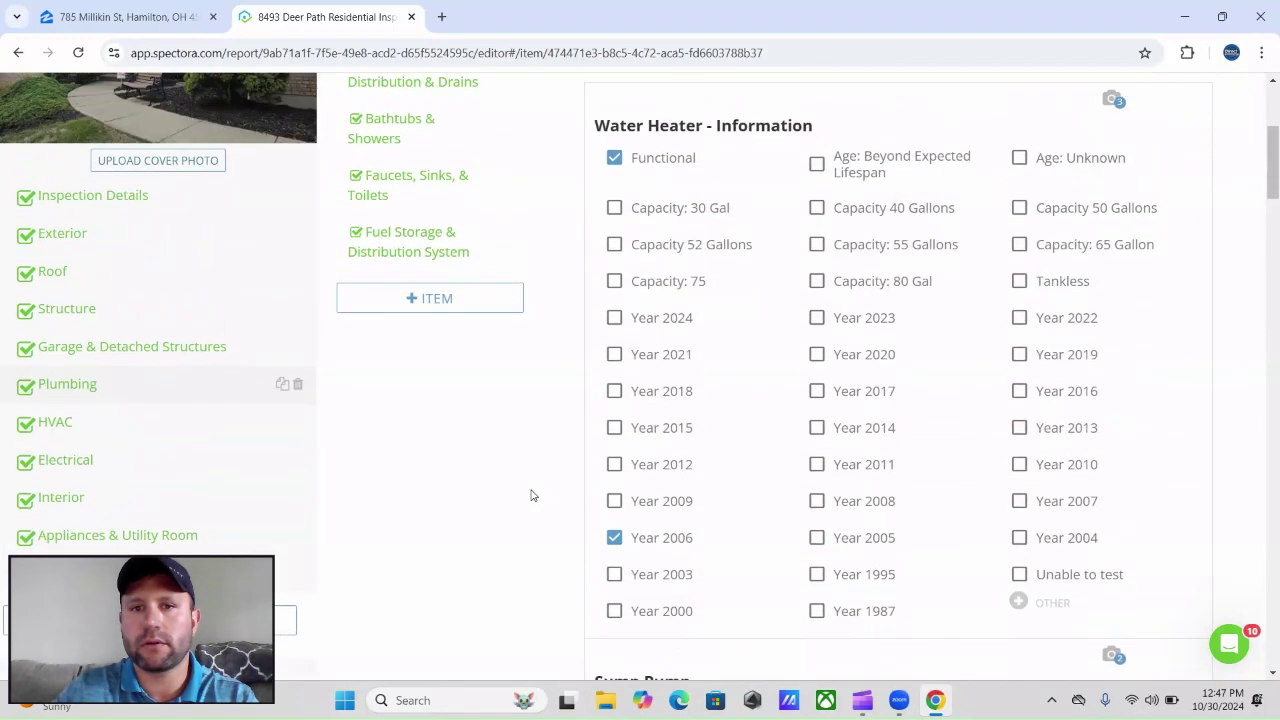
Expand the Water Heater - Information entry and examine its manufacture year, maintenance comment and attached photos
mouse_move(1058, 94)
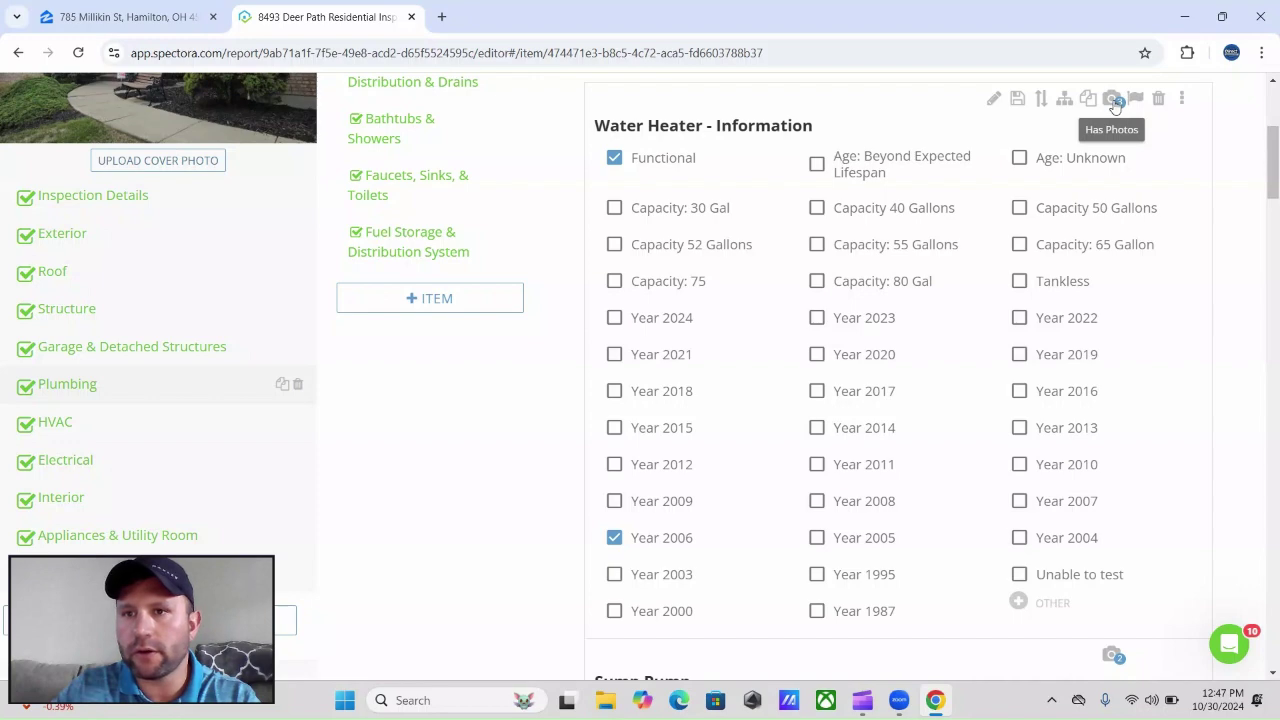
scroll(1078, 158, down, 6)
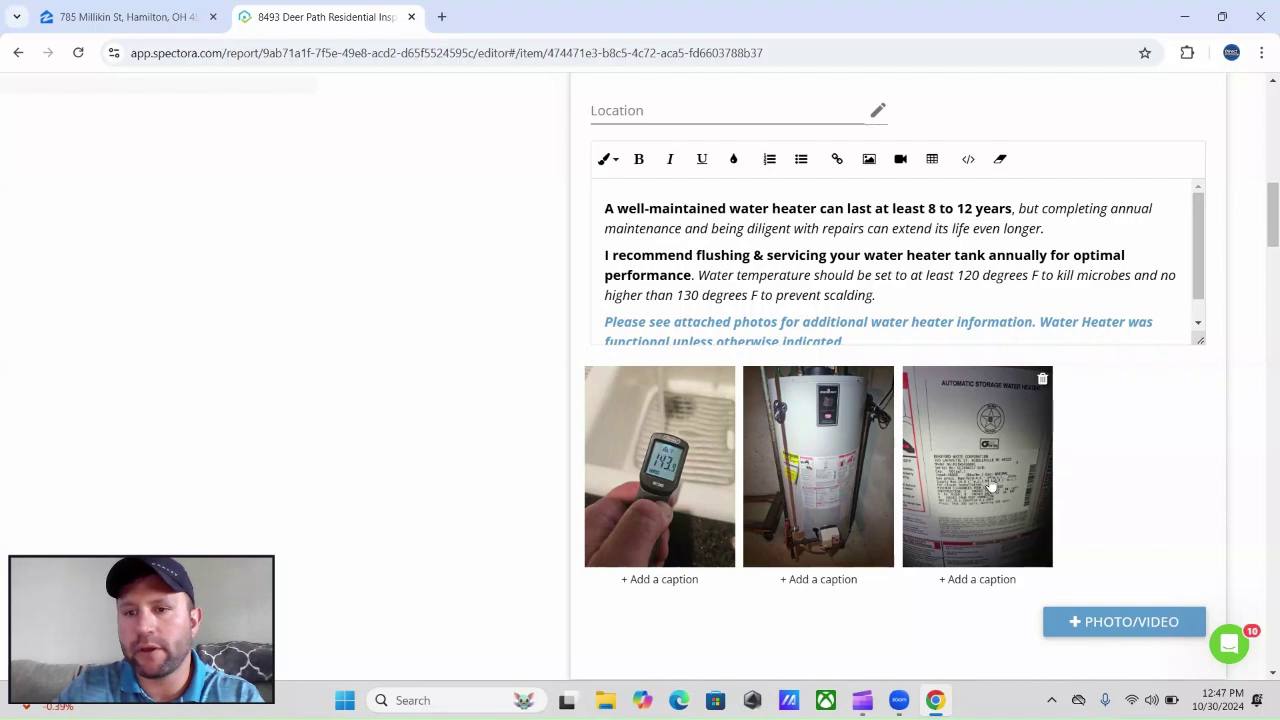
scroll(571, 448, up, 4)
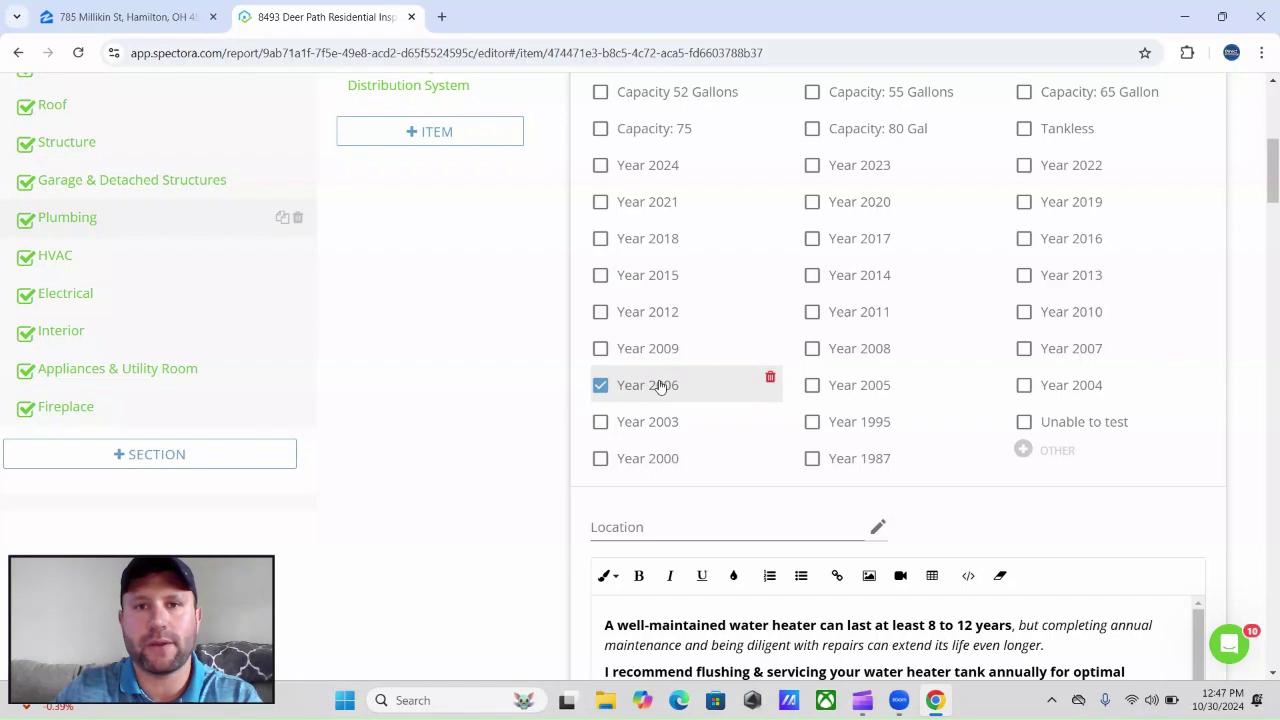
scroll(523, 406, up, 2)
scroll(523, 406, down, 10)
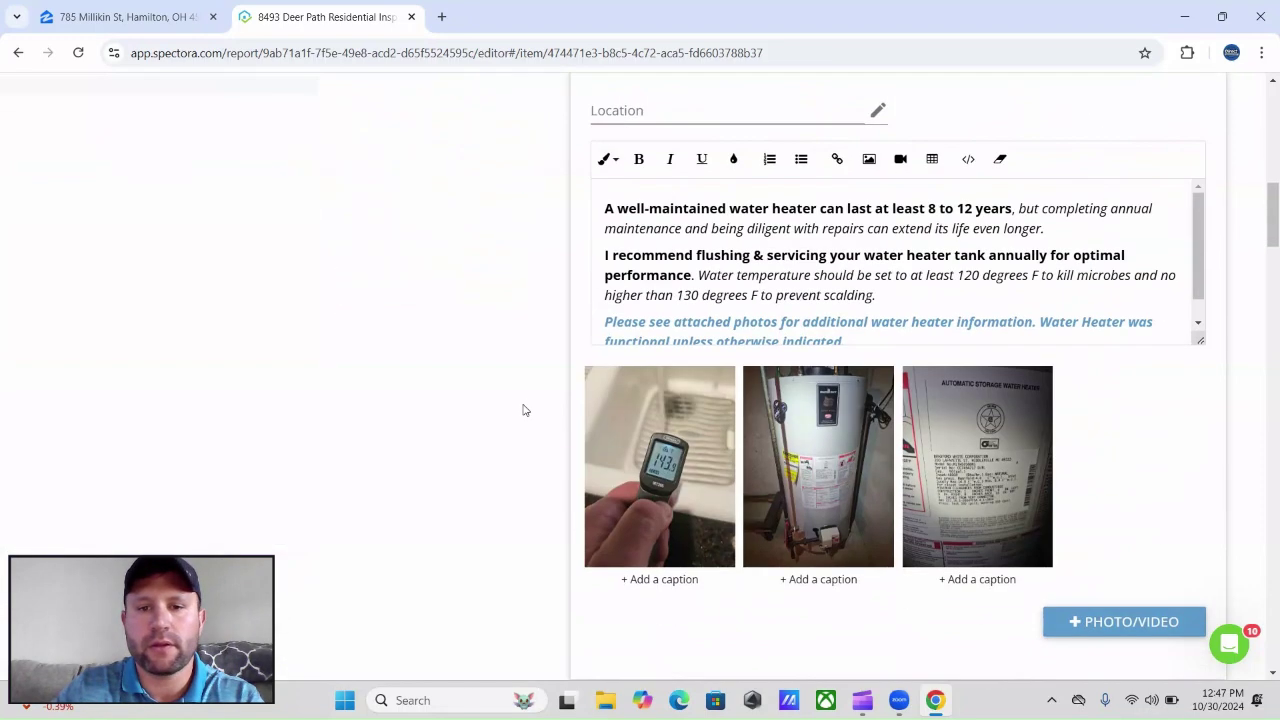
Review the water heater's Beyond Expected Lifespan deficiency and compare it with the water heater information
scroll(523, 410, down, 5)
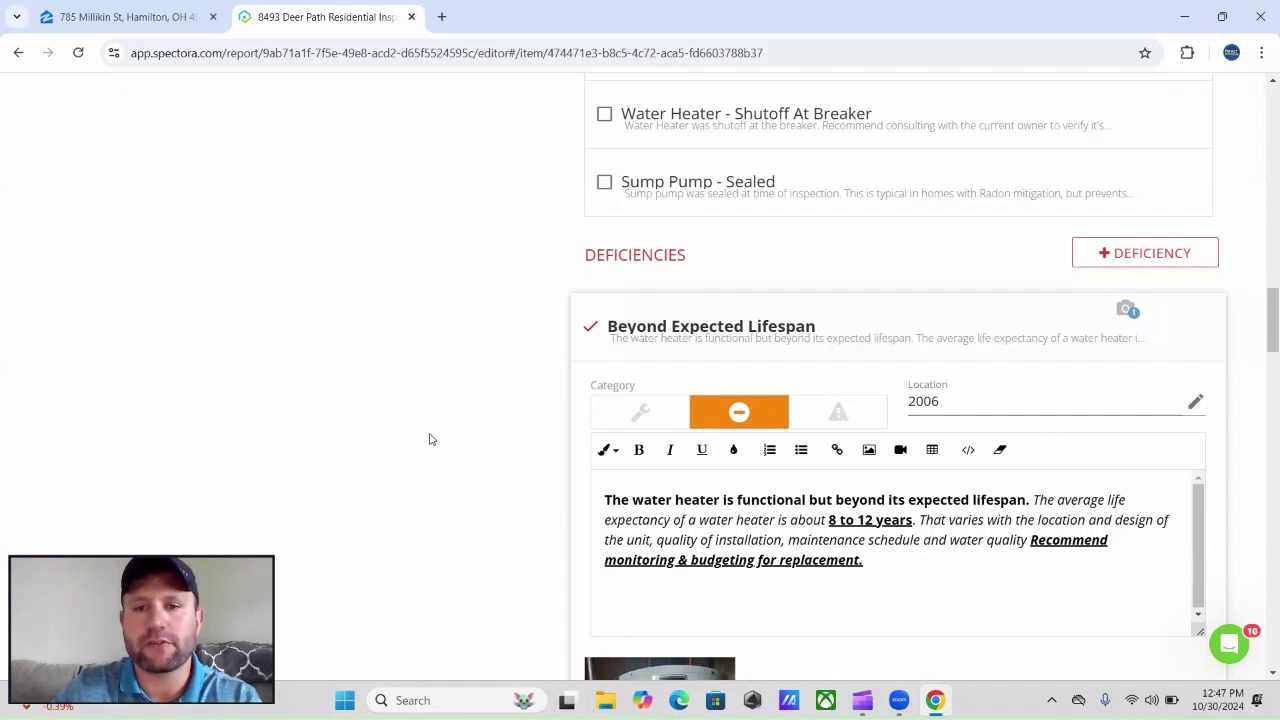
scroll(430, 440, down, 2)
scroll(430, 440, up, 10)
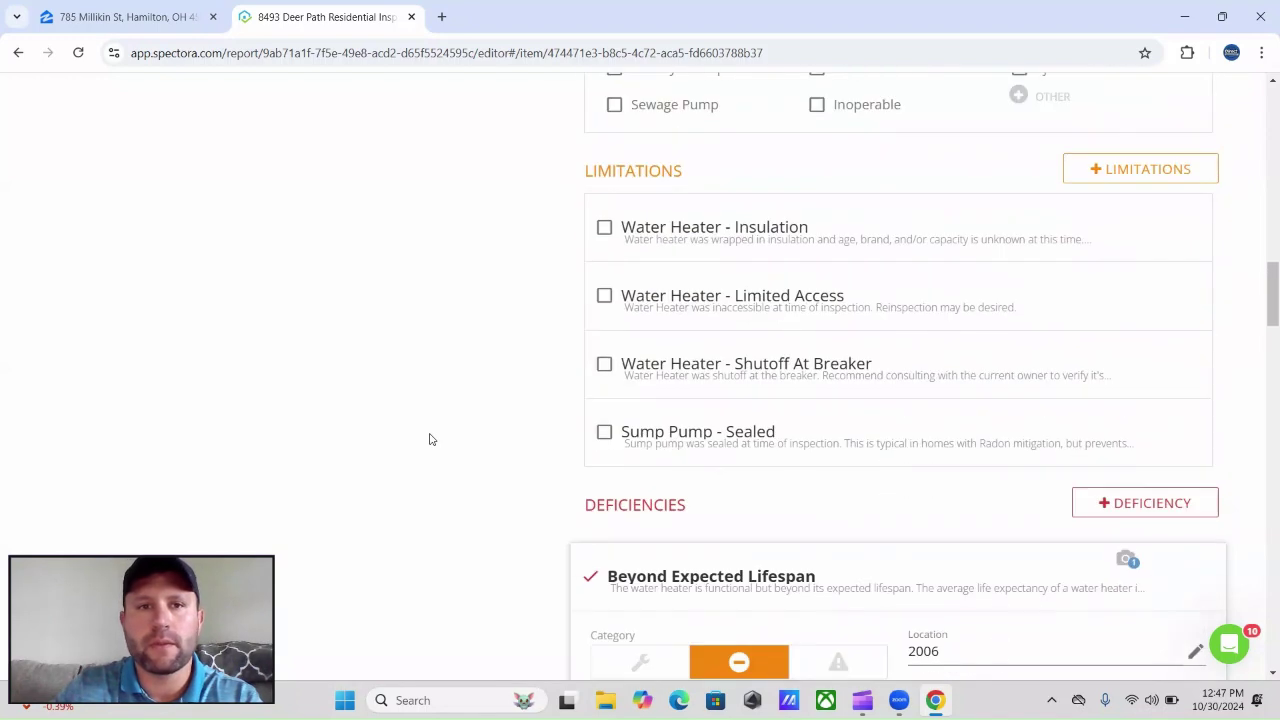
scroll(454, 391, up, 5)
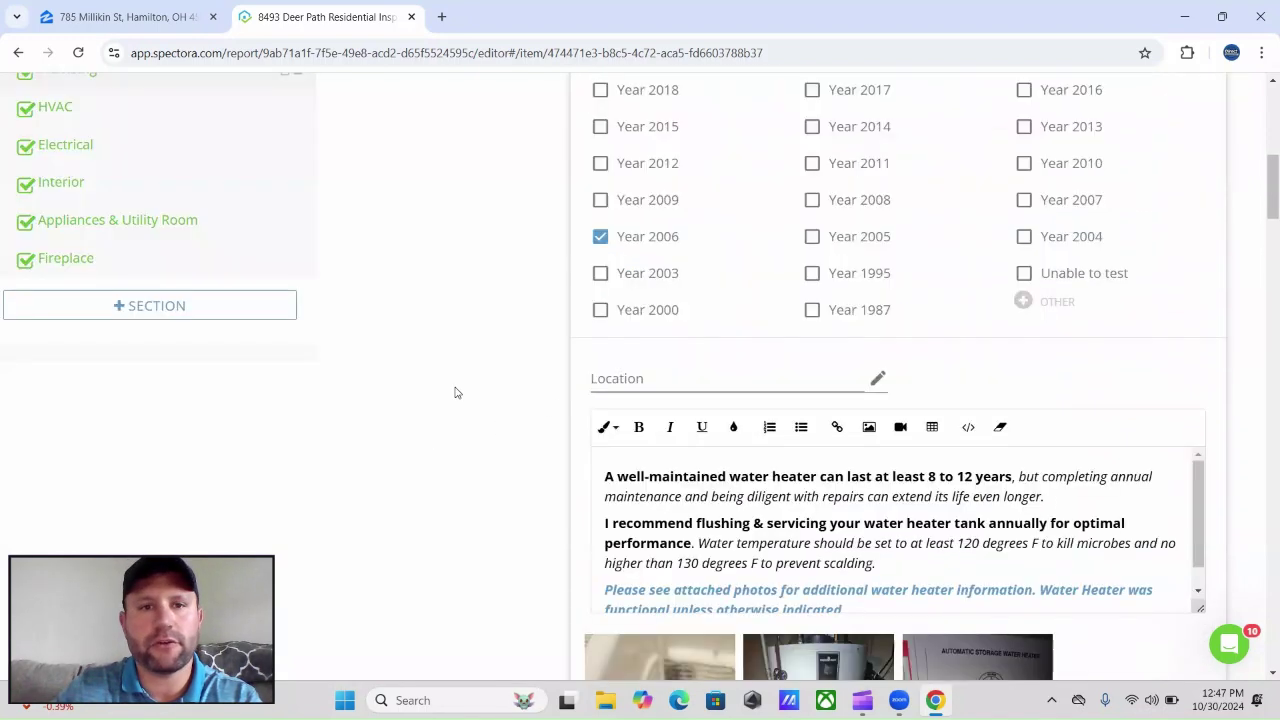
Open the Appliances & Utility Room section and review the range, oven and cooktop comment with its attached photos and video
click(155, 460)
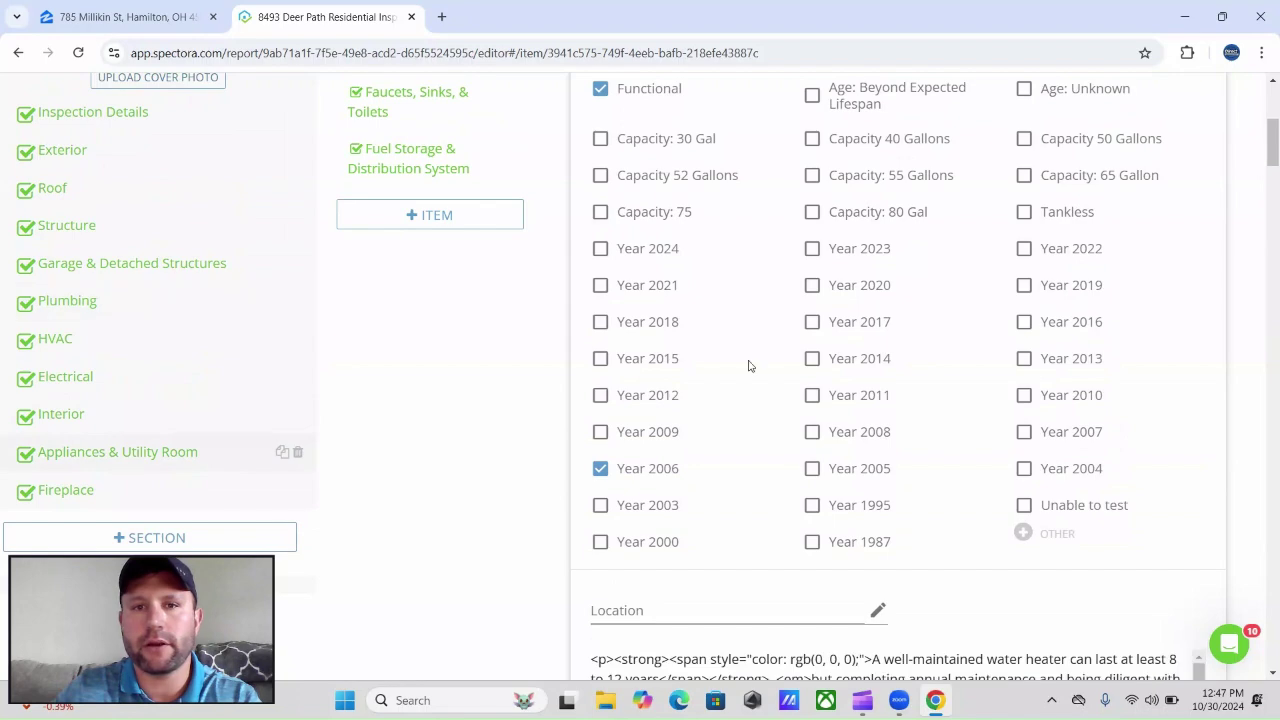
scroll(524, 410, up, 3)
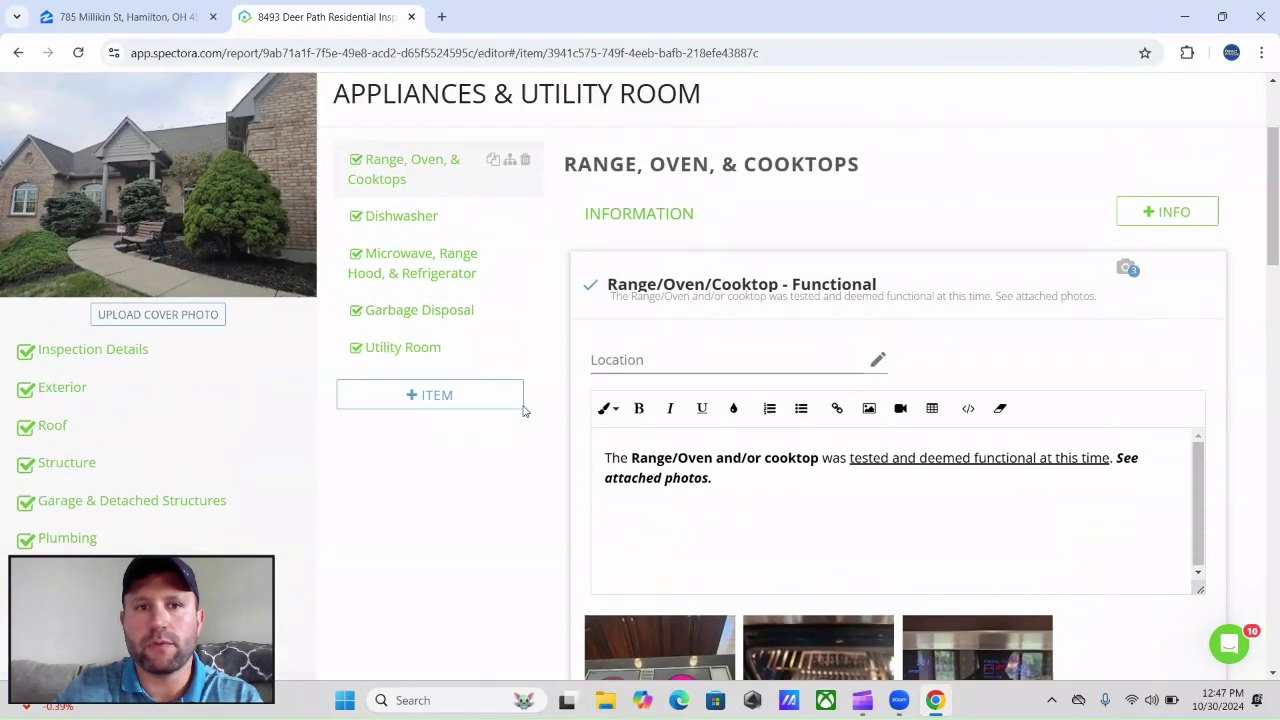
scroll(523, 409, down, 4)
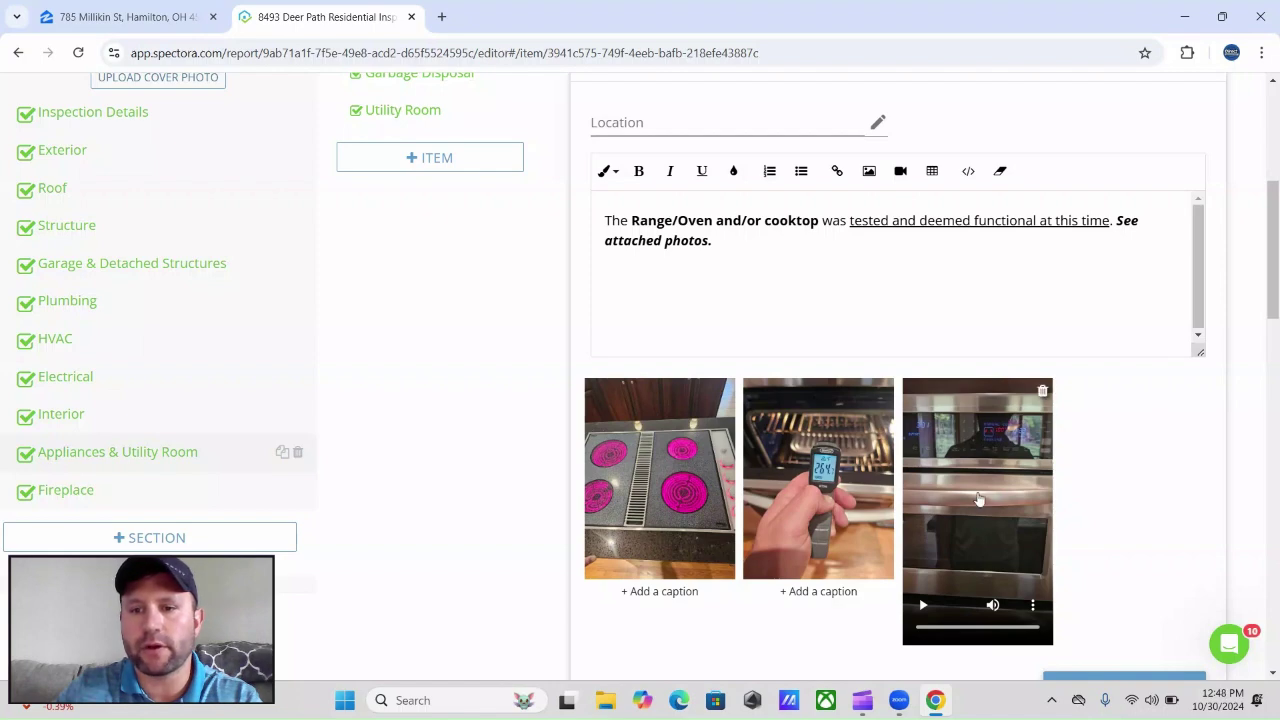
scroll(454, 446, up, 3)
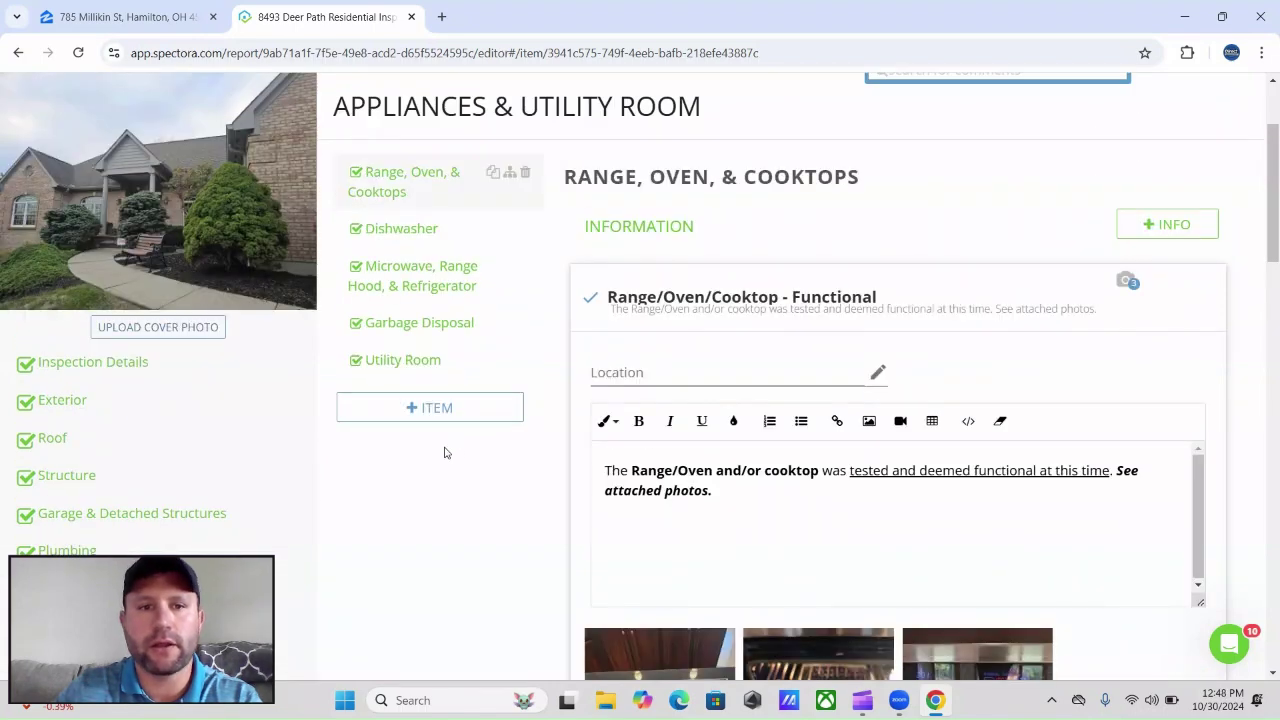
Open the Dishwasher item and review its Dishwasher - Functional comment
click(401, 228)
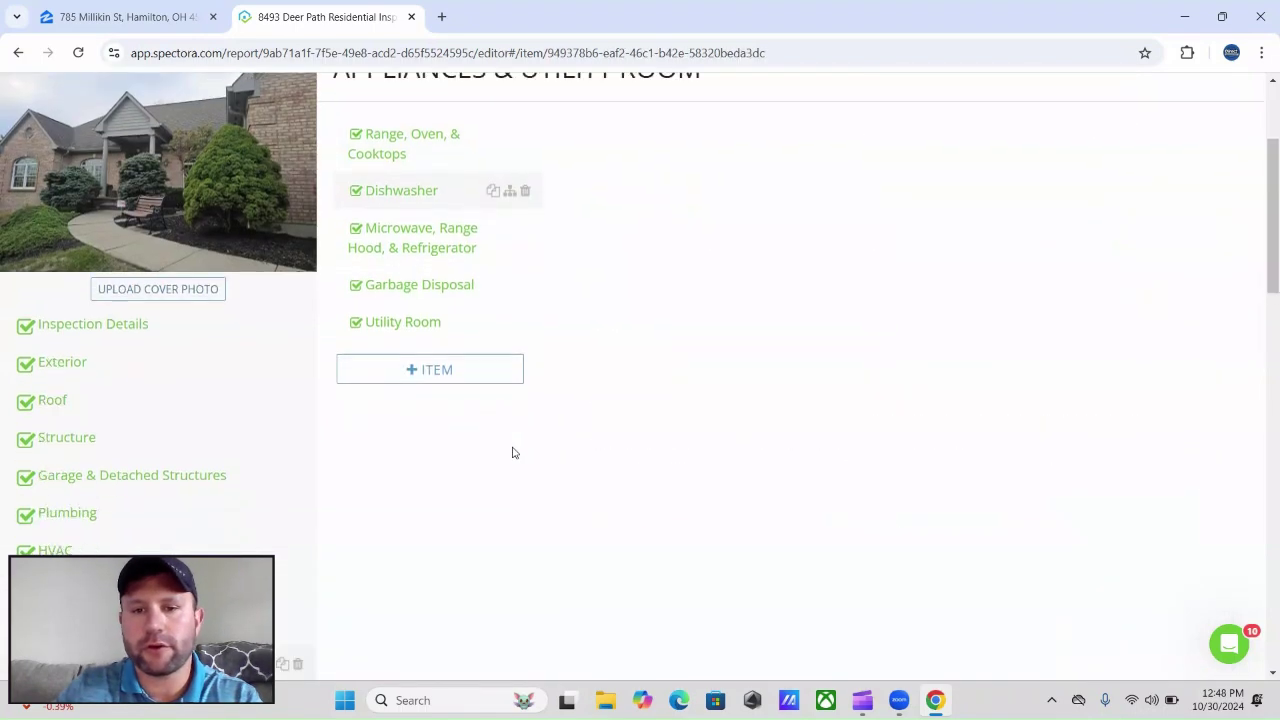
scroll(490, 445, down, 3)
scroll(477, 443, up, 3)
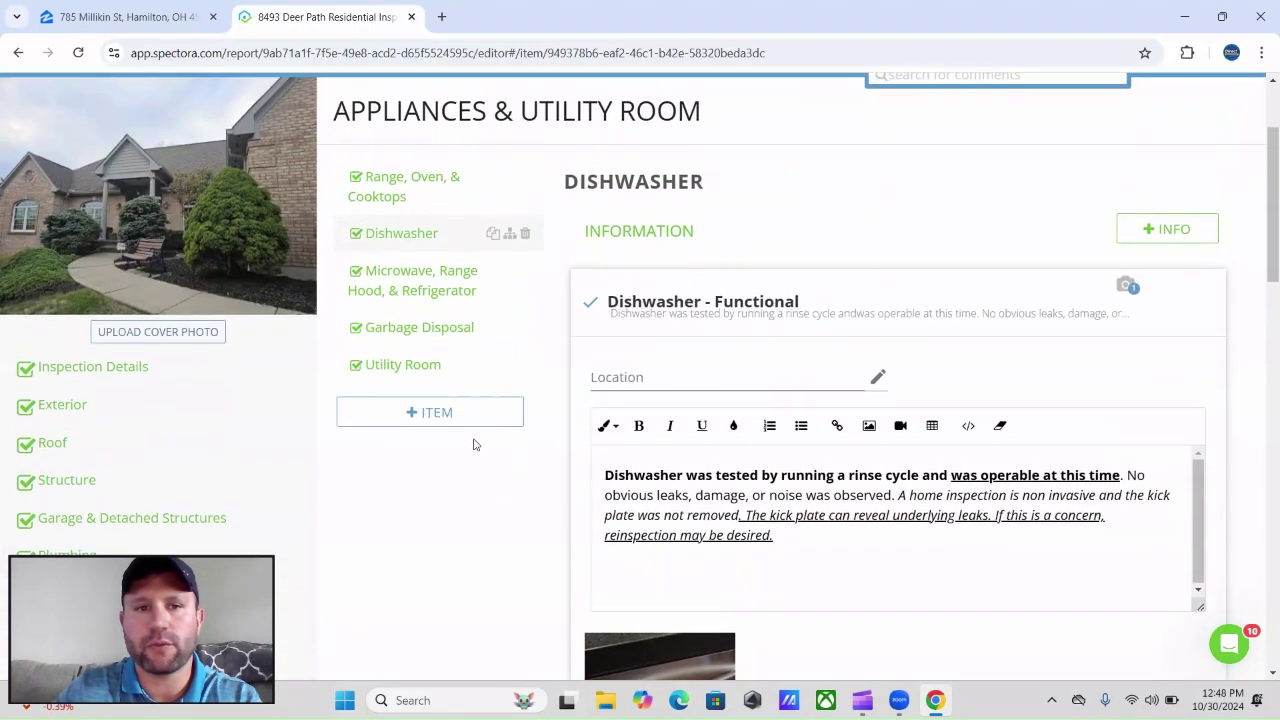
Open the Microwave, Range Hood, & Refrigerator item and review its exhaust hood type, refrigerator reference picture and available deficiencies
click(423, 366)
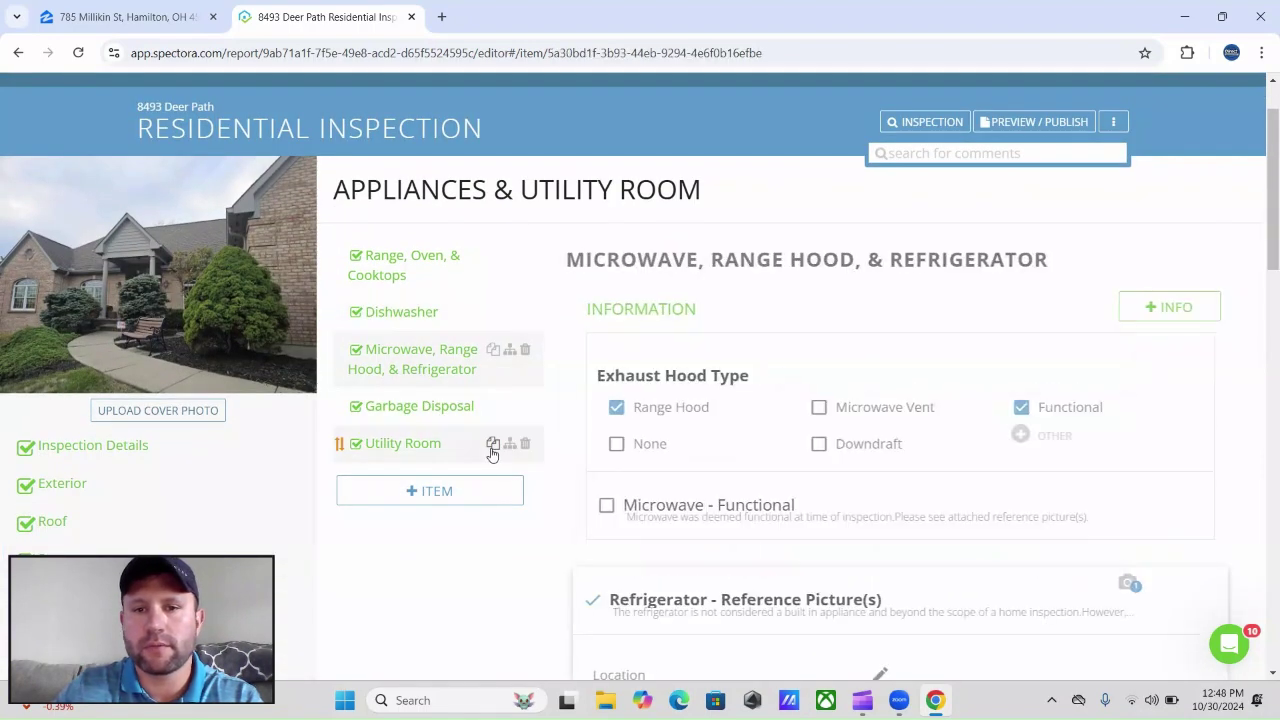
scroll(490, 453, down, 2)
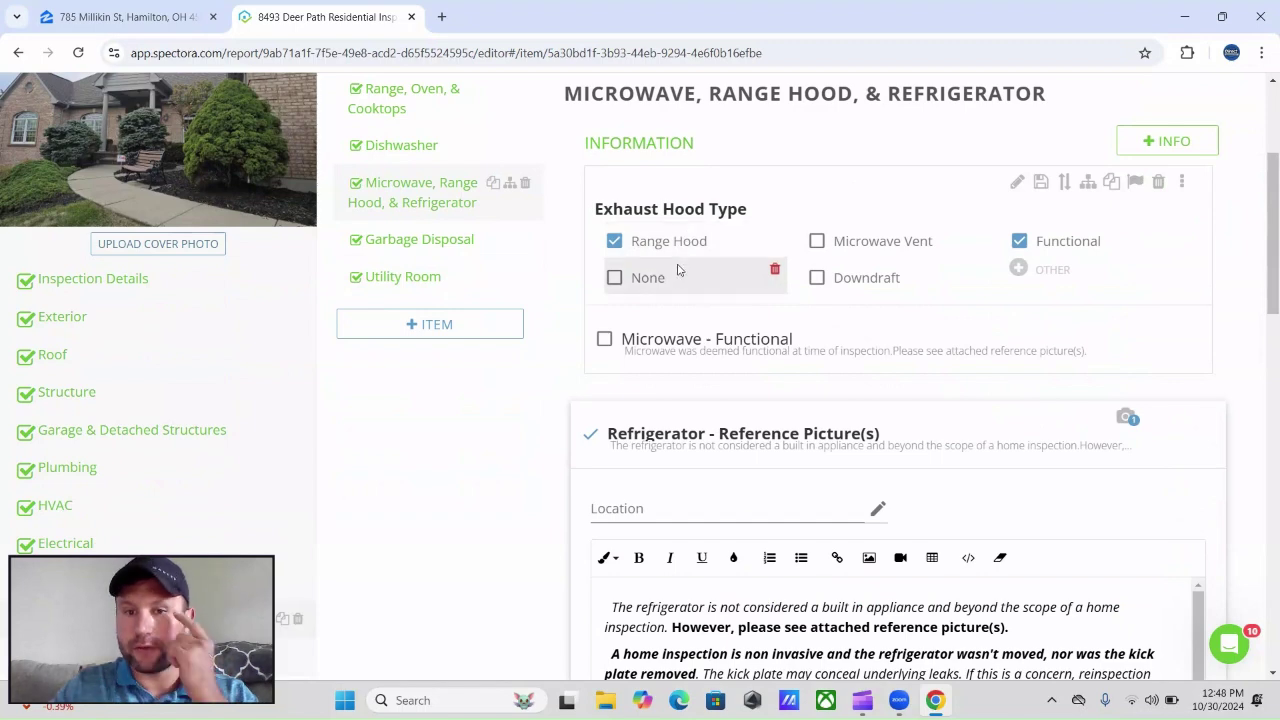
scroll(491, 400, down, 4)
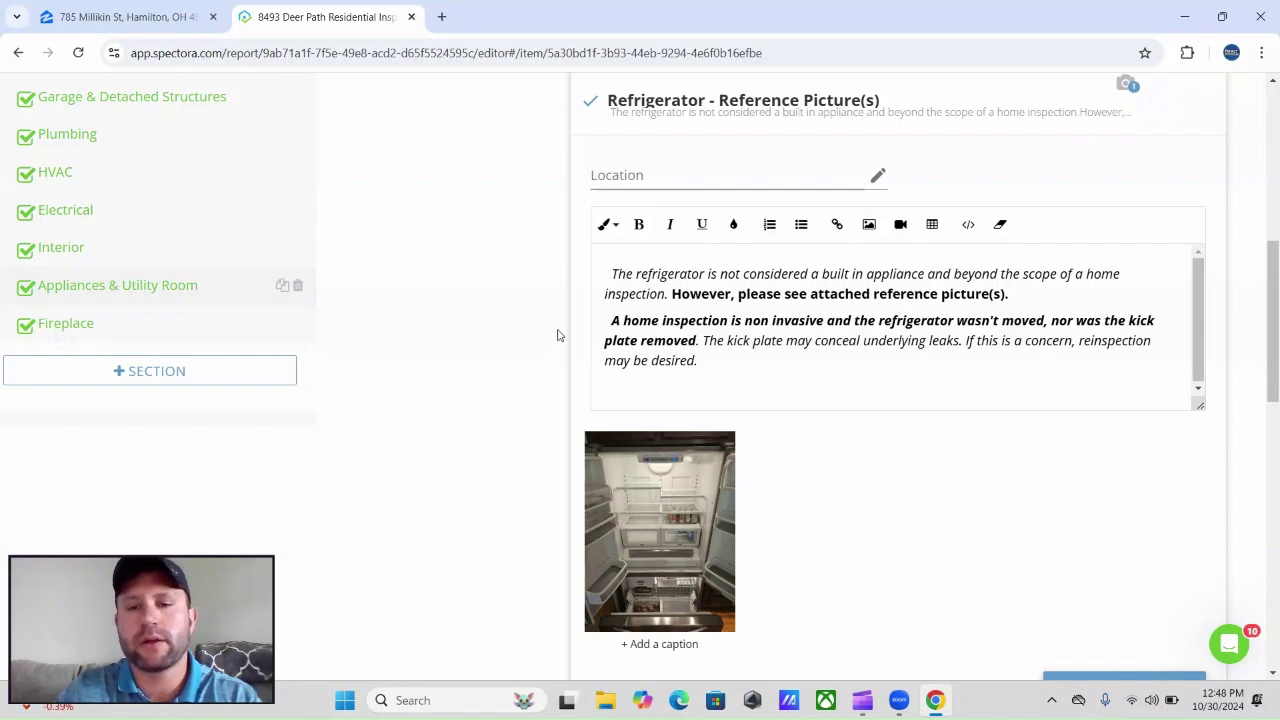
scroll(534, 340, down, 4)
scroll(532, 341, down, 3)
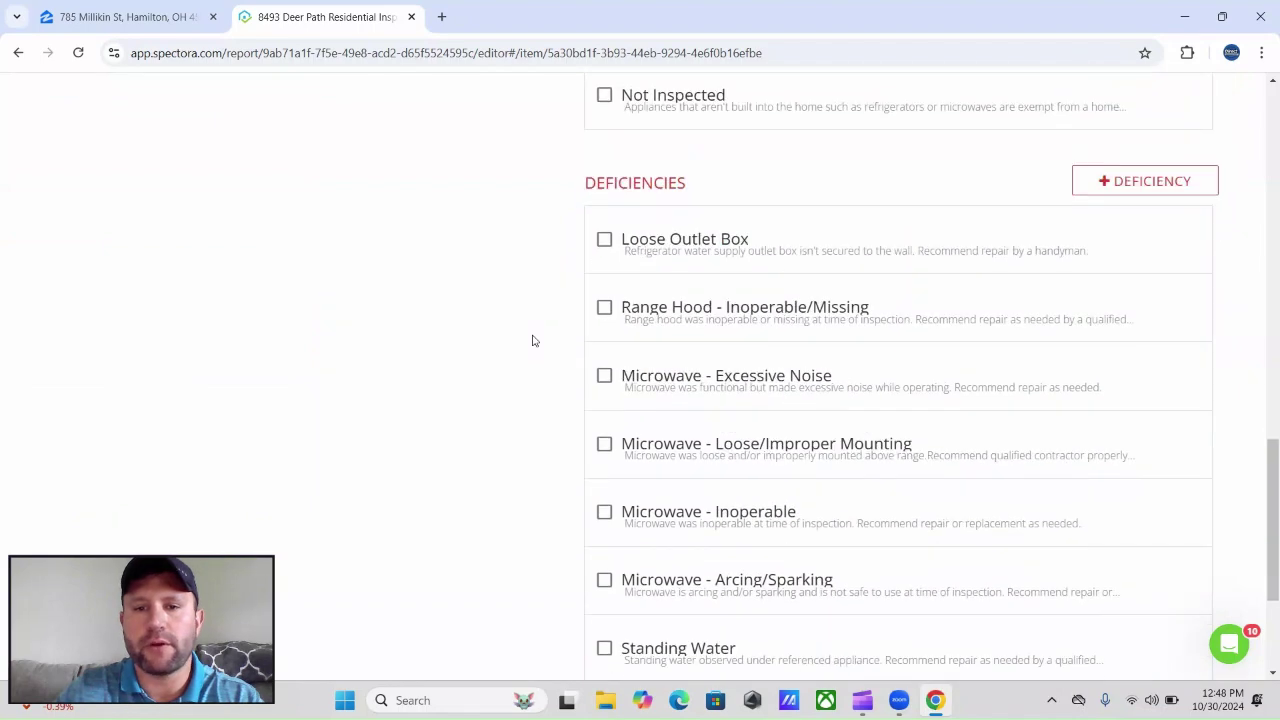
scroll(531, 345, up, 12)
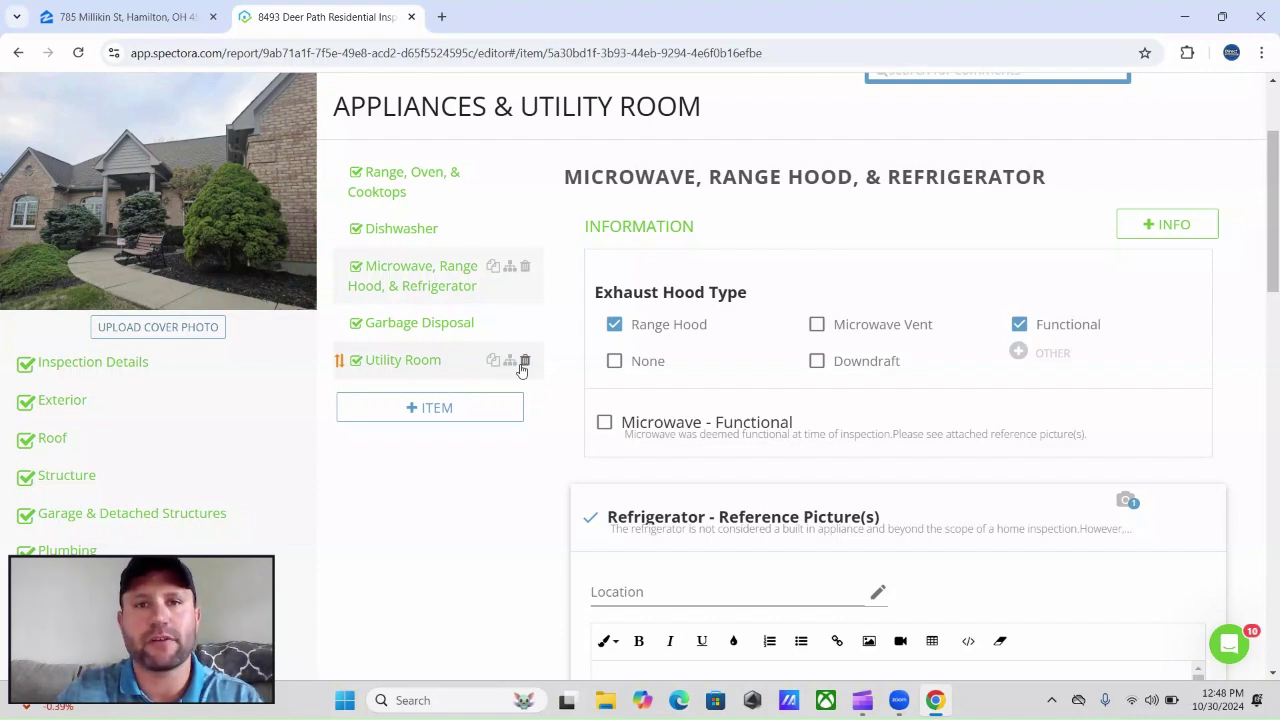
Open the Utility Room item and review its dryer power source, washer discharge, limitations and dryer vent deficiencies
click(423, 366)
scroll(540, 400, down, 1)
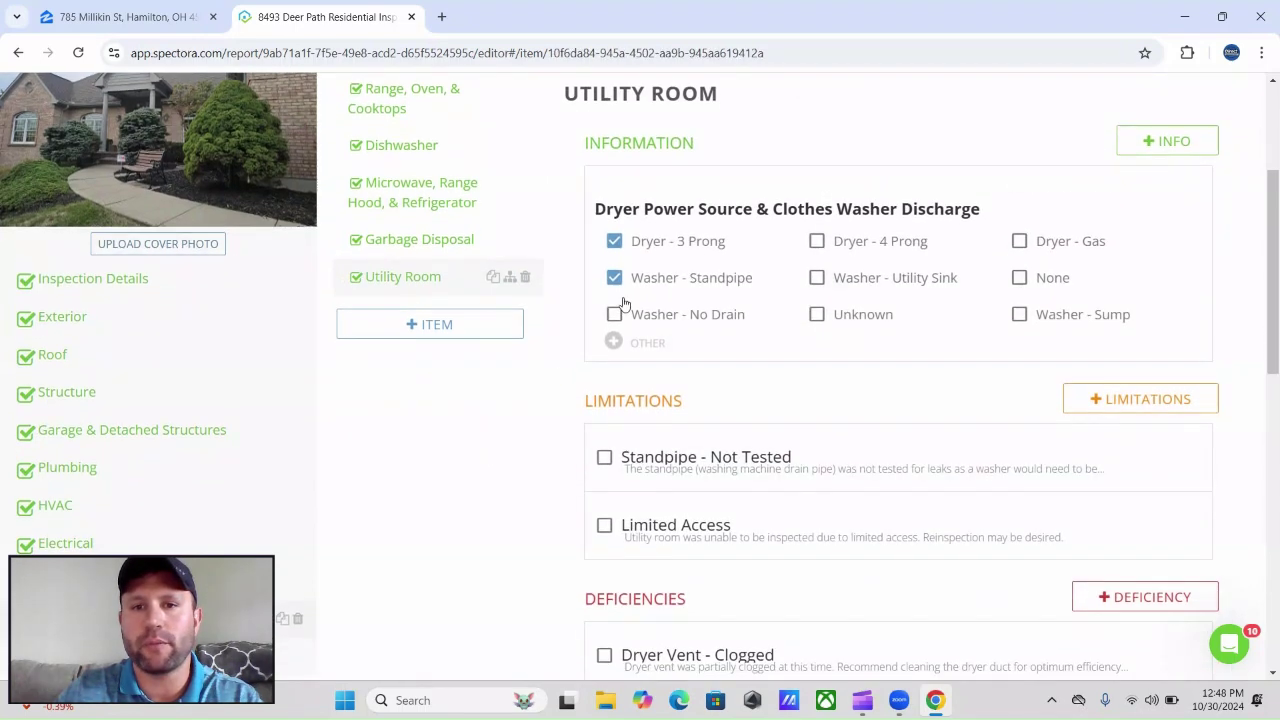
scroll(530, 395, down, 7)
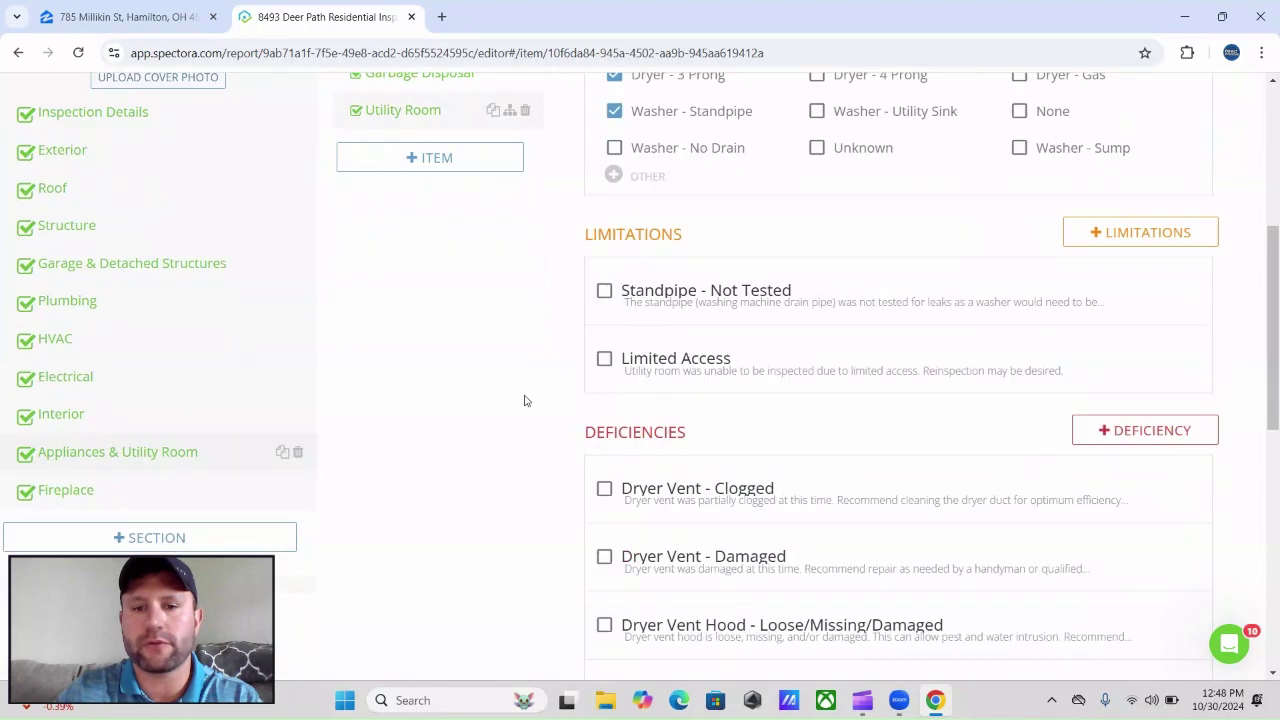
scroll(522, 400, up, 8)
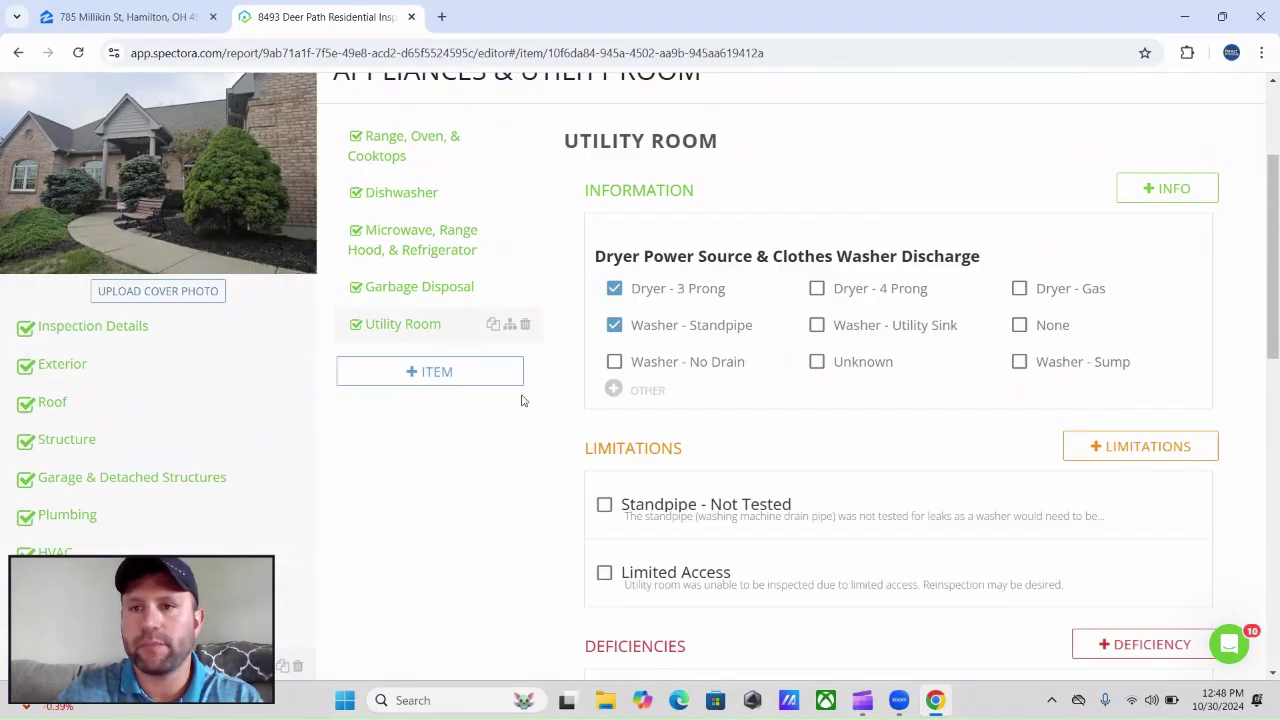
scroll(350, 410, down, 2)
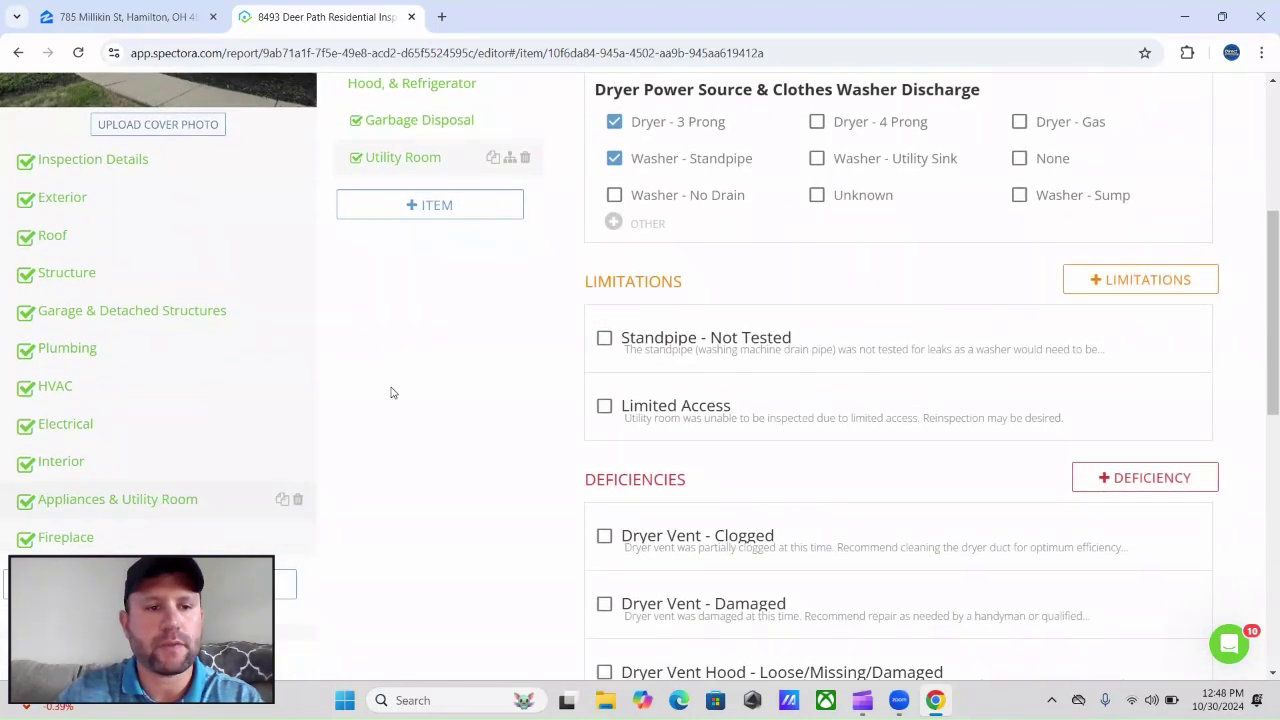
scroll(383, 400, down, 1)
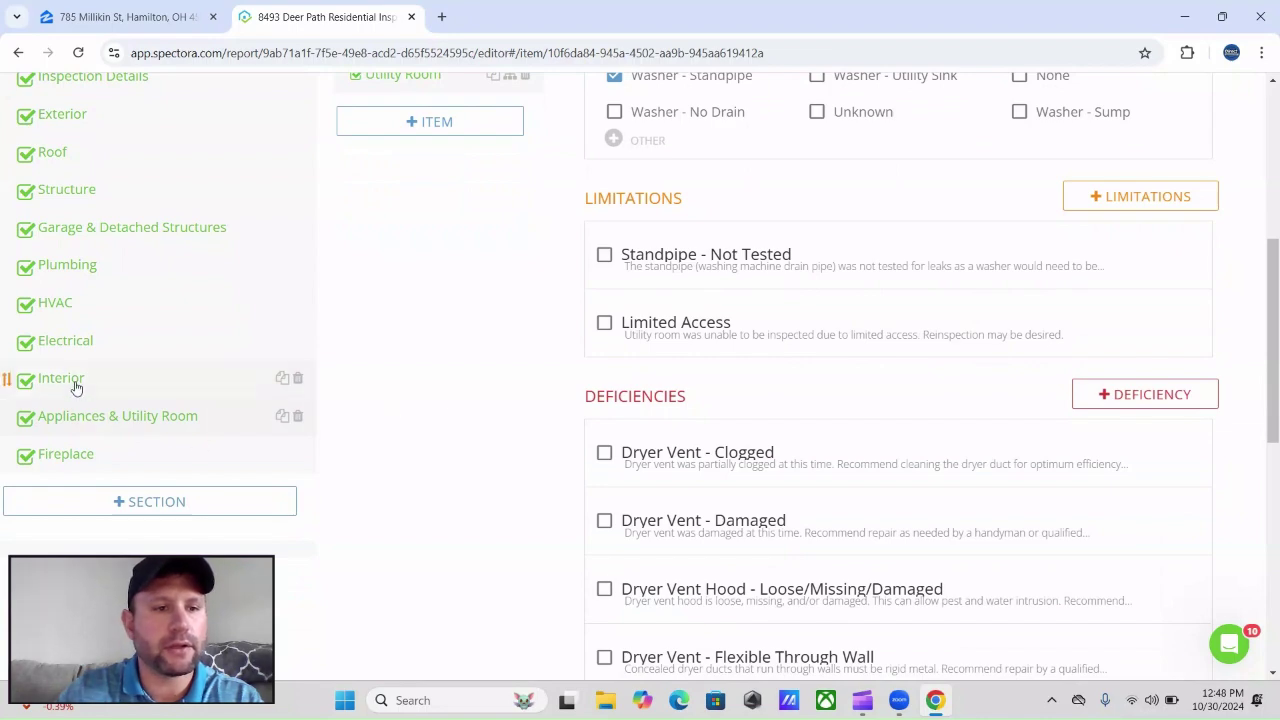
Add the Standpipe - Not Tested limitation to the Utility Room item and review its comment text
scroll(294, 400, up, 2)
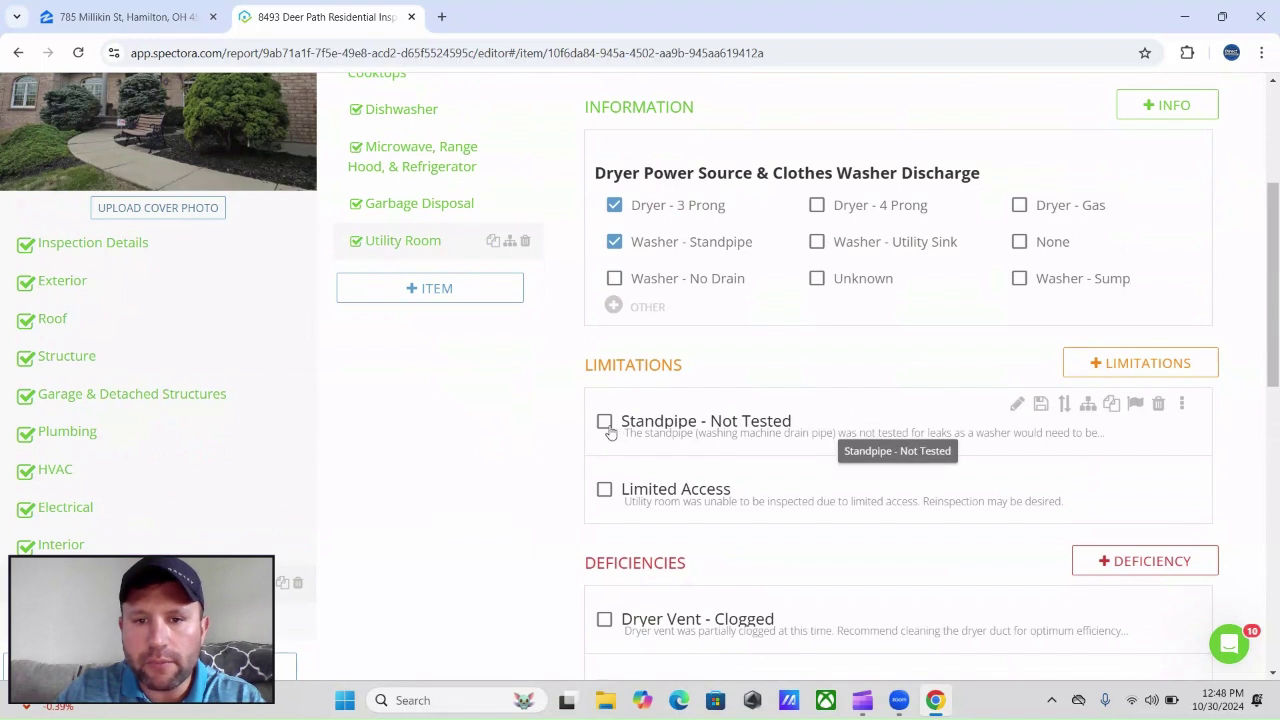
click(604, 421)
scroll(465, 460, down, 2)
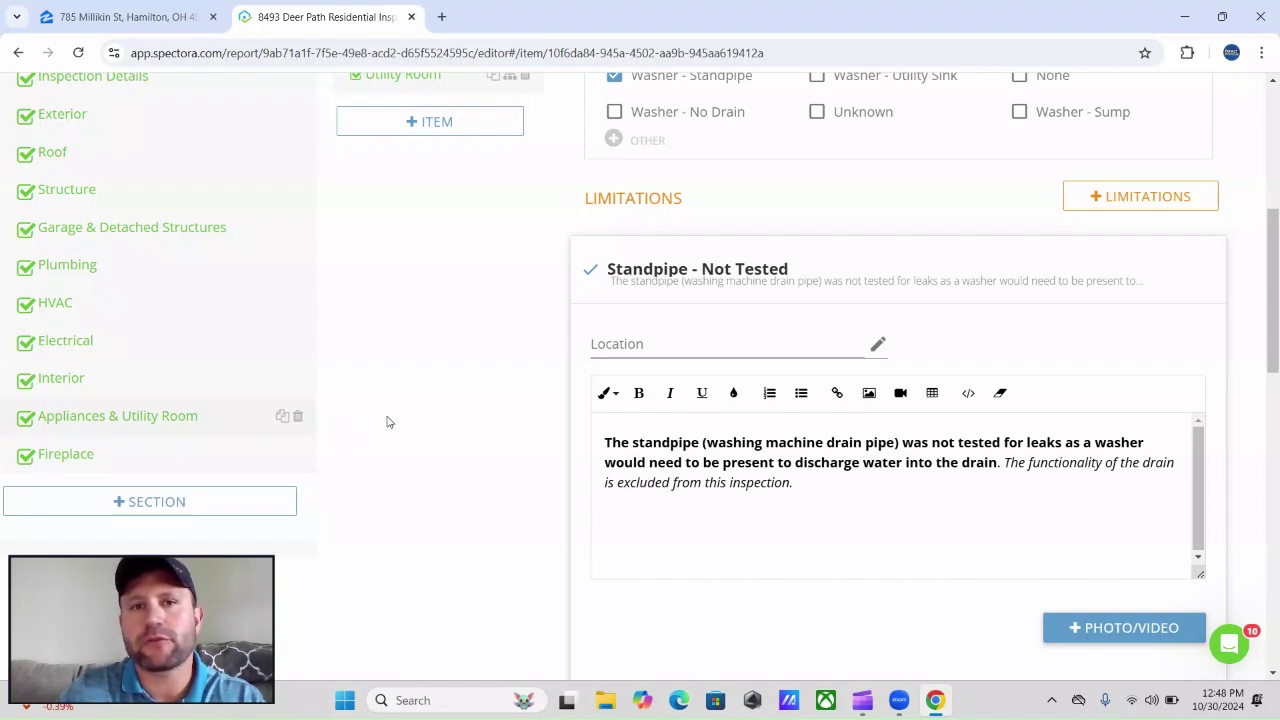
scroll(396, 422, up, 1)
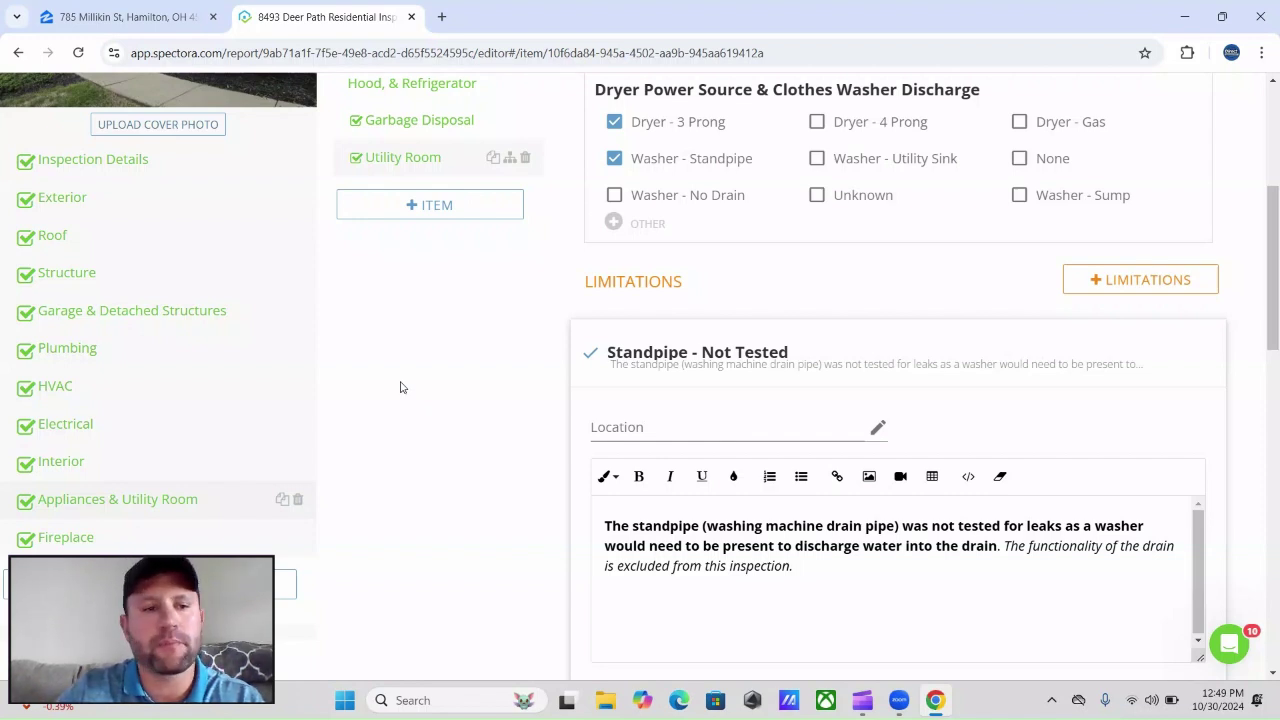
Open the HVAC section and review the Heating Equipment item's furnace brand, year manufactured and energy source
scroll(400, 386, down, 1)
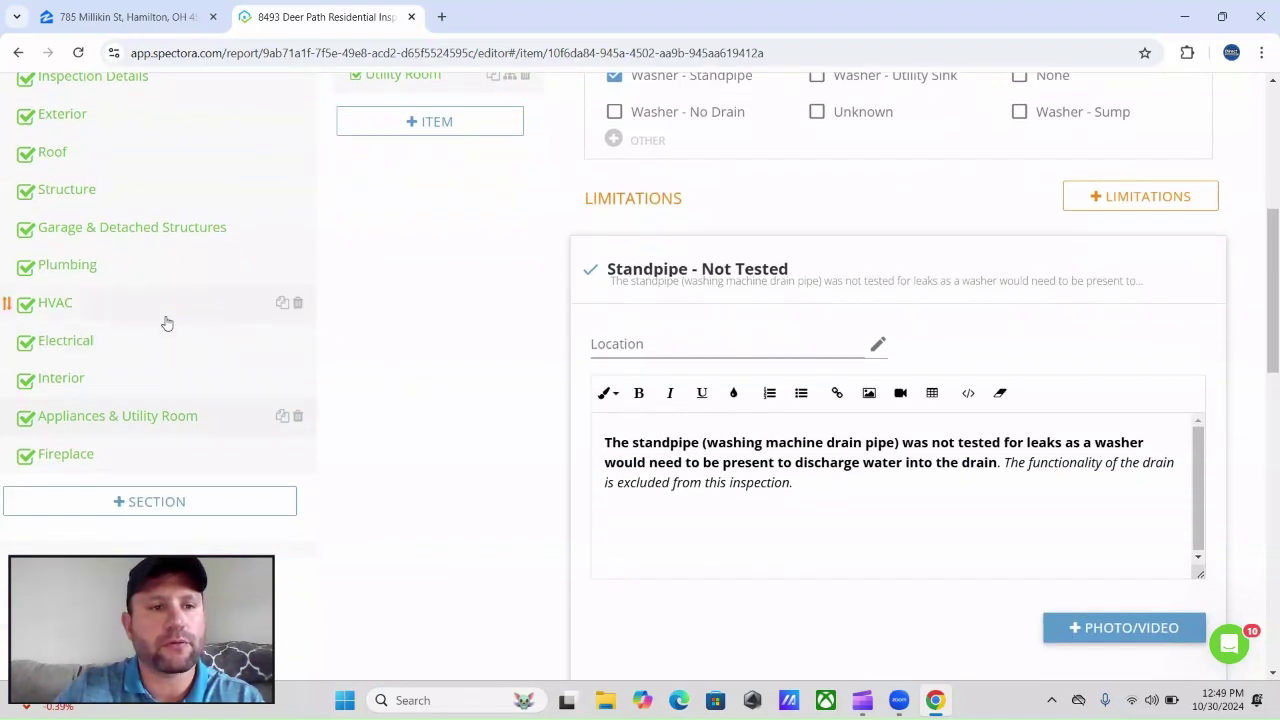
click(60, 308)
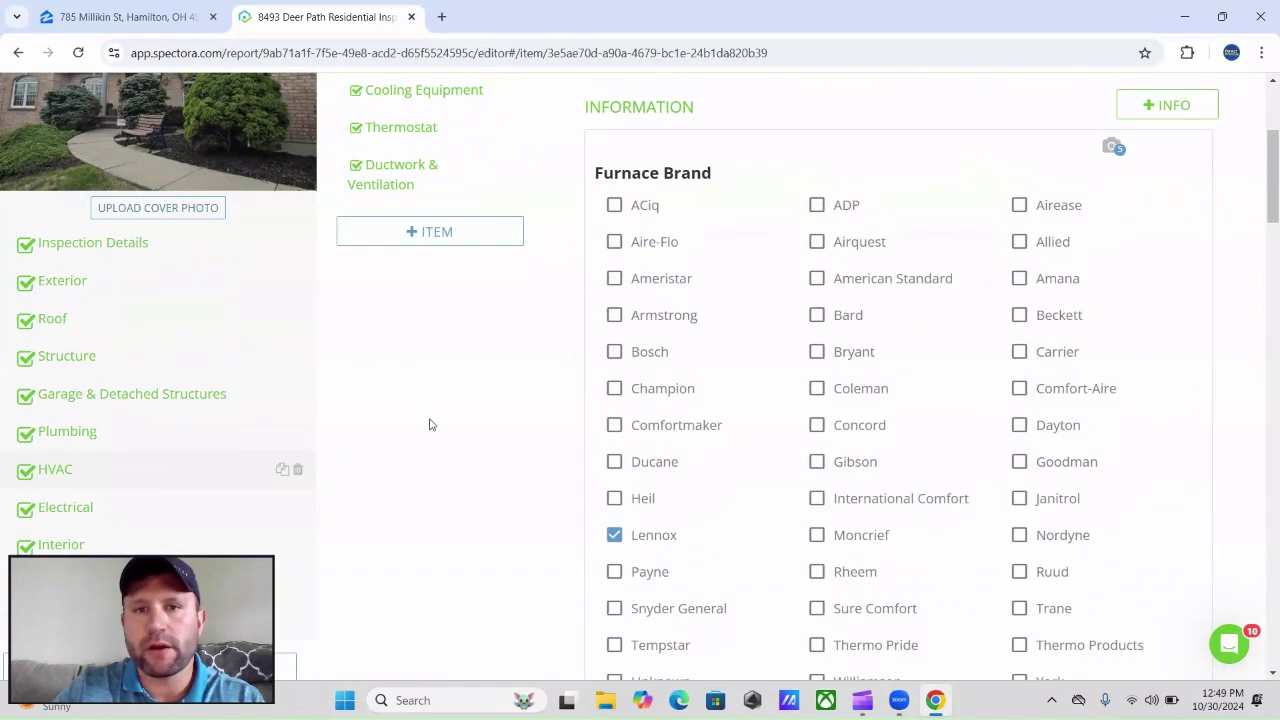
scroll(545, 413, up, 2)
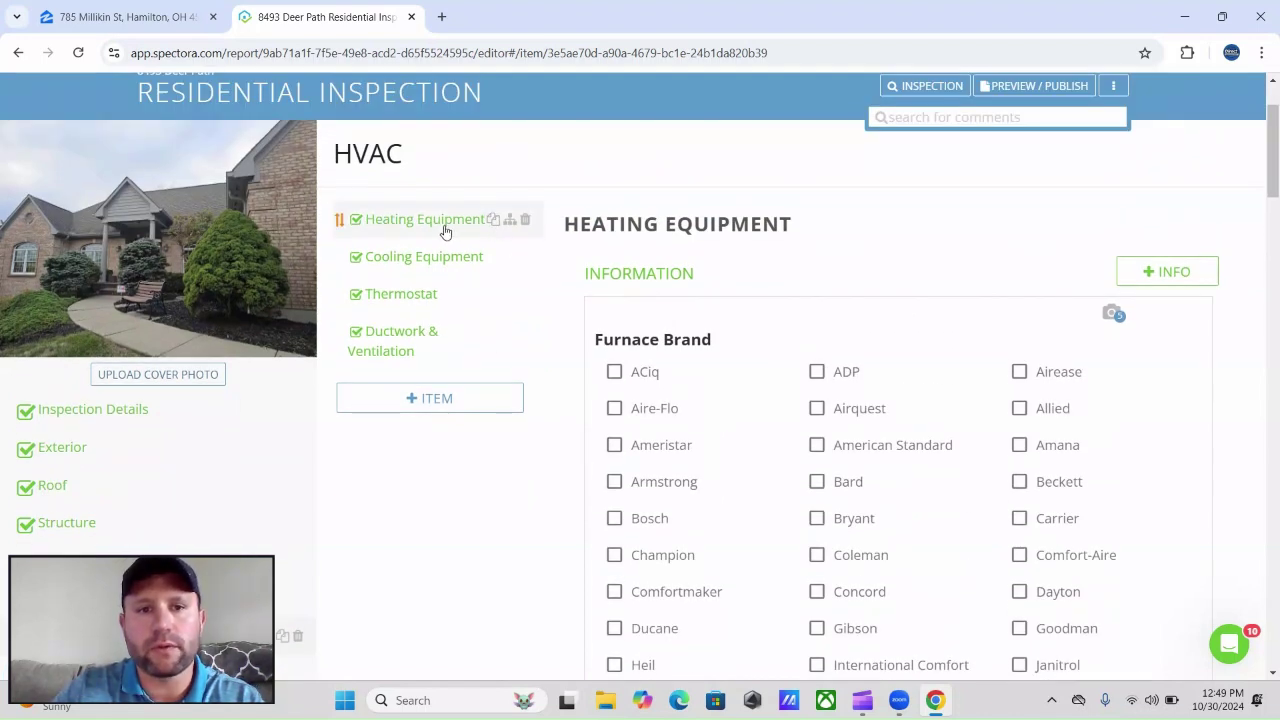
scroll(447, 238, down, 6)
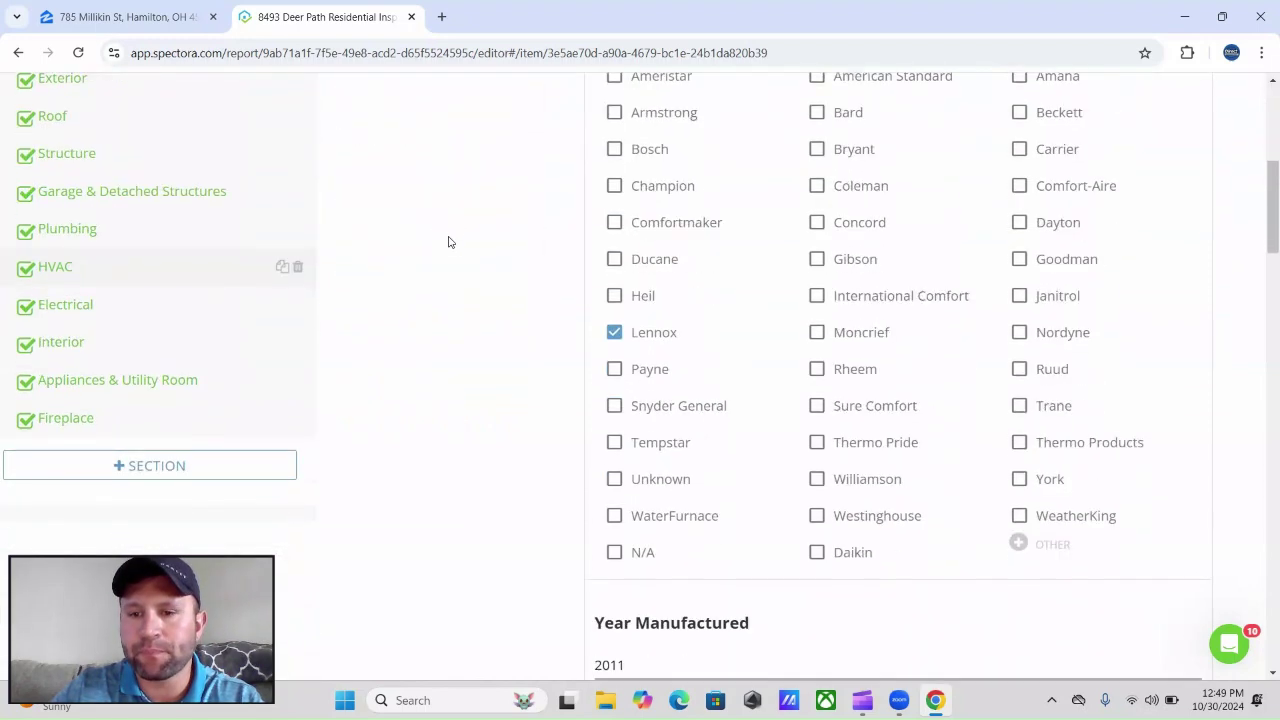
scroll(447, 243, down, 4)
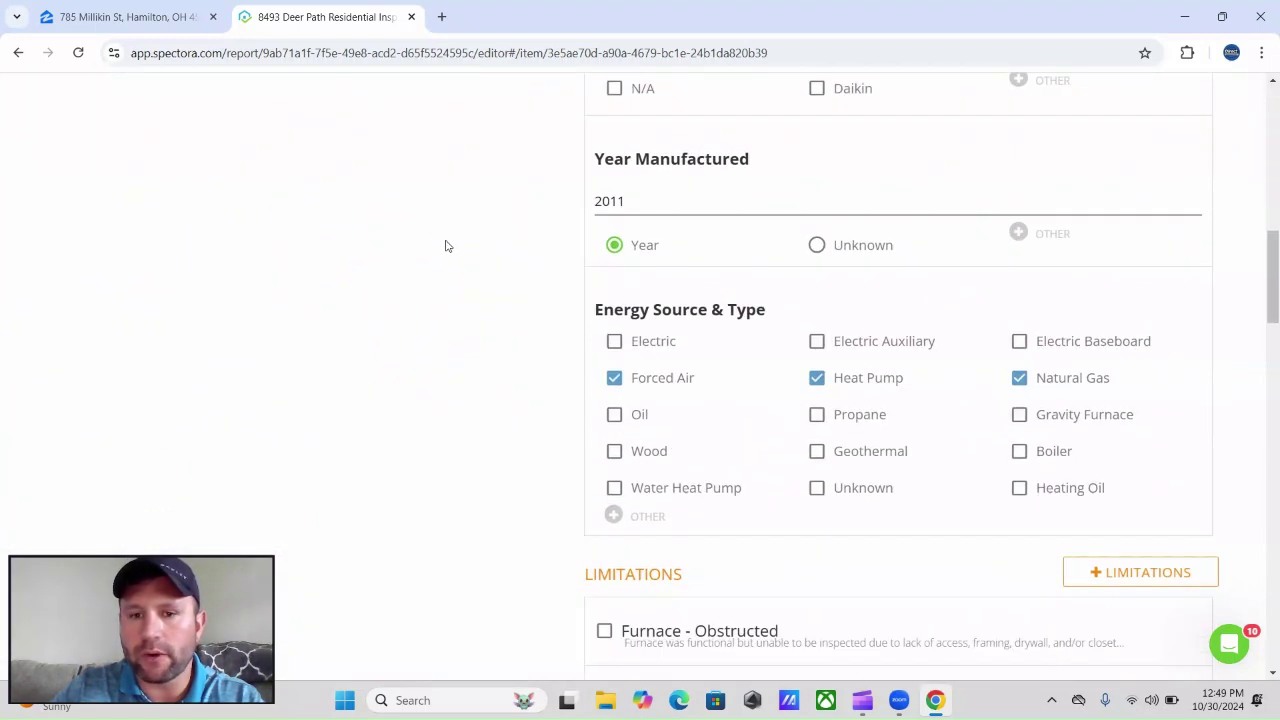
scroll(447, 246, up, 10)
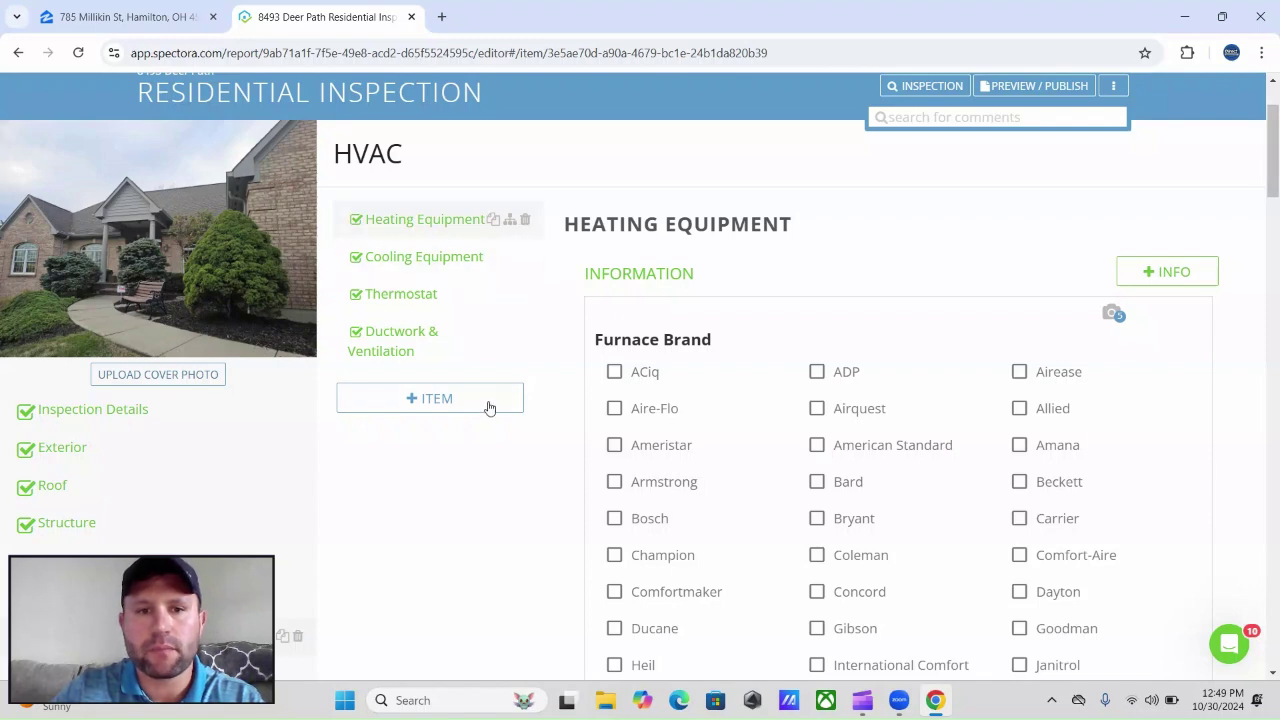
Go through the heating equipment information again, from the furnace brand to the available limitations
scroll(478, 363, down, 3)
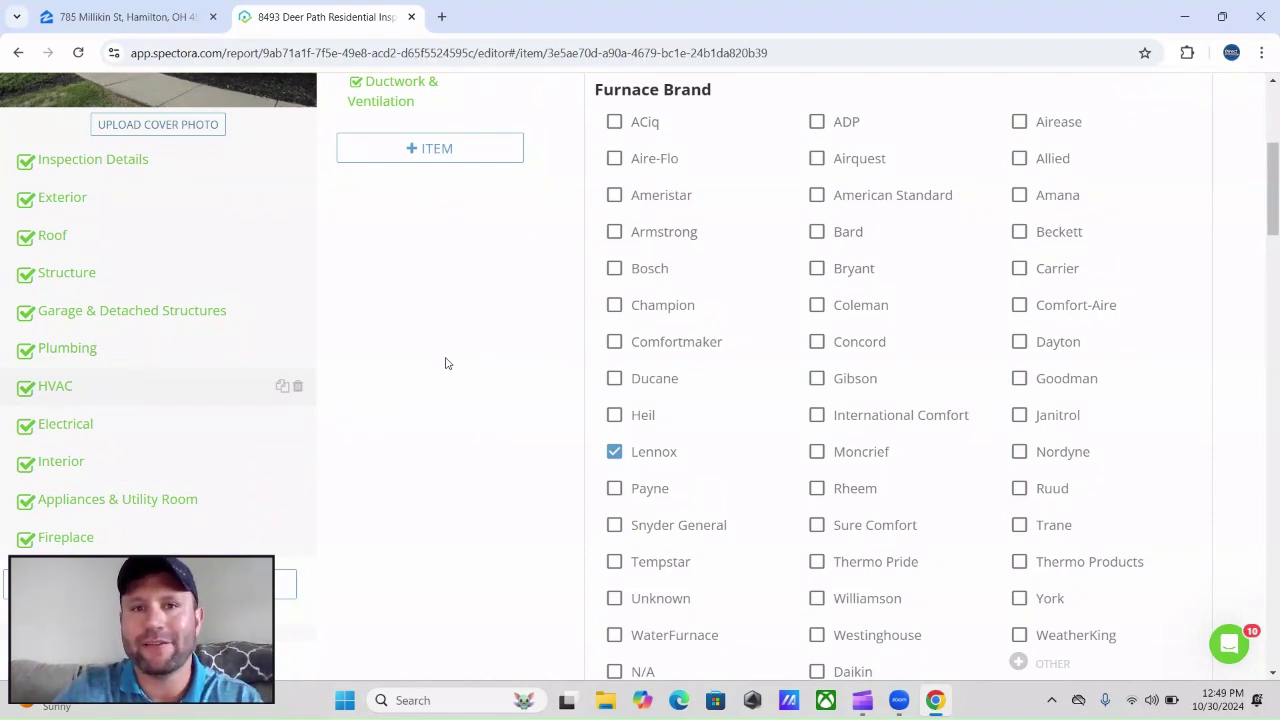
scroll(447, 363, down, 1)
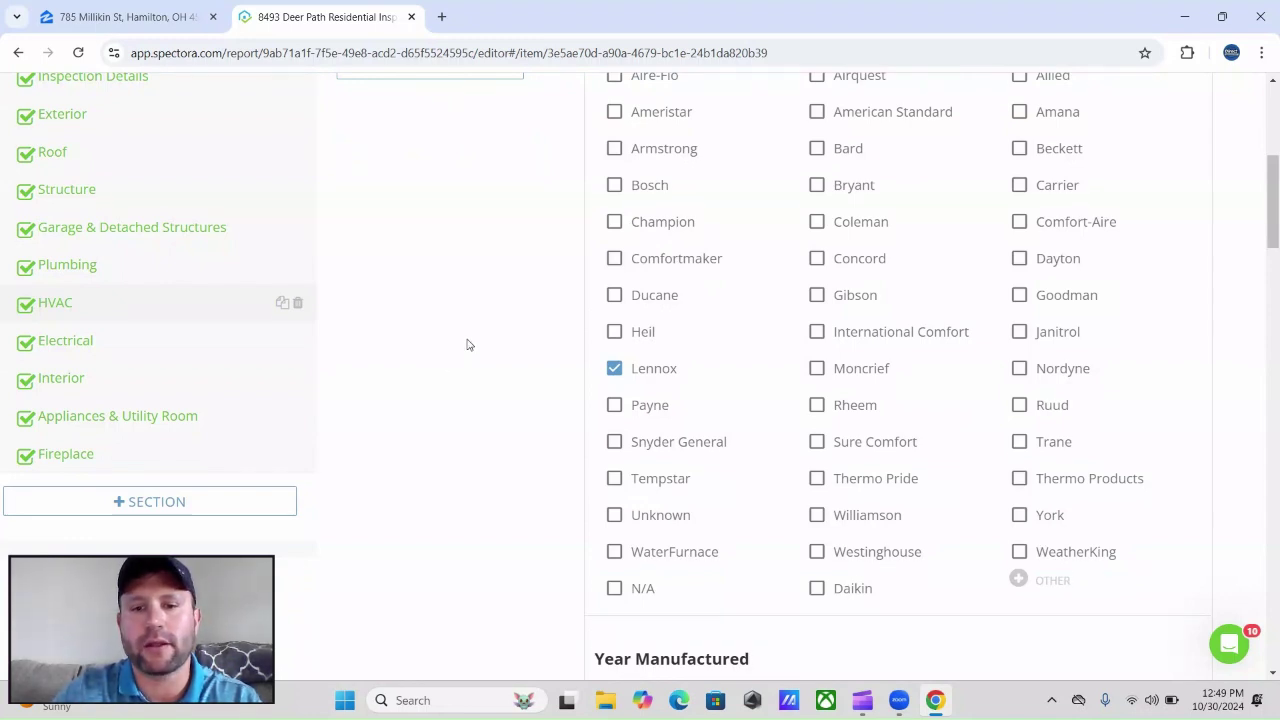
scroll(468, 344, down, 3)
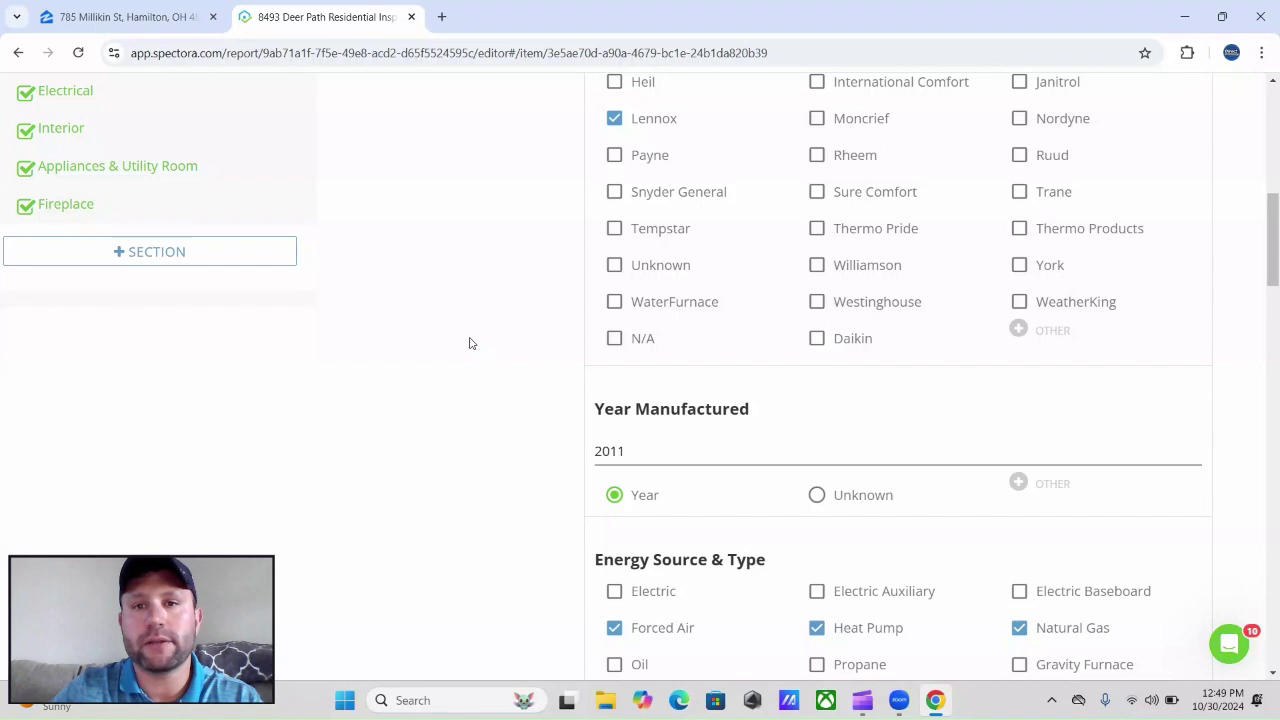
scroll(469, 343, up, 1)
scroll(470, 343, down, 4)
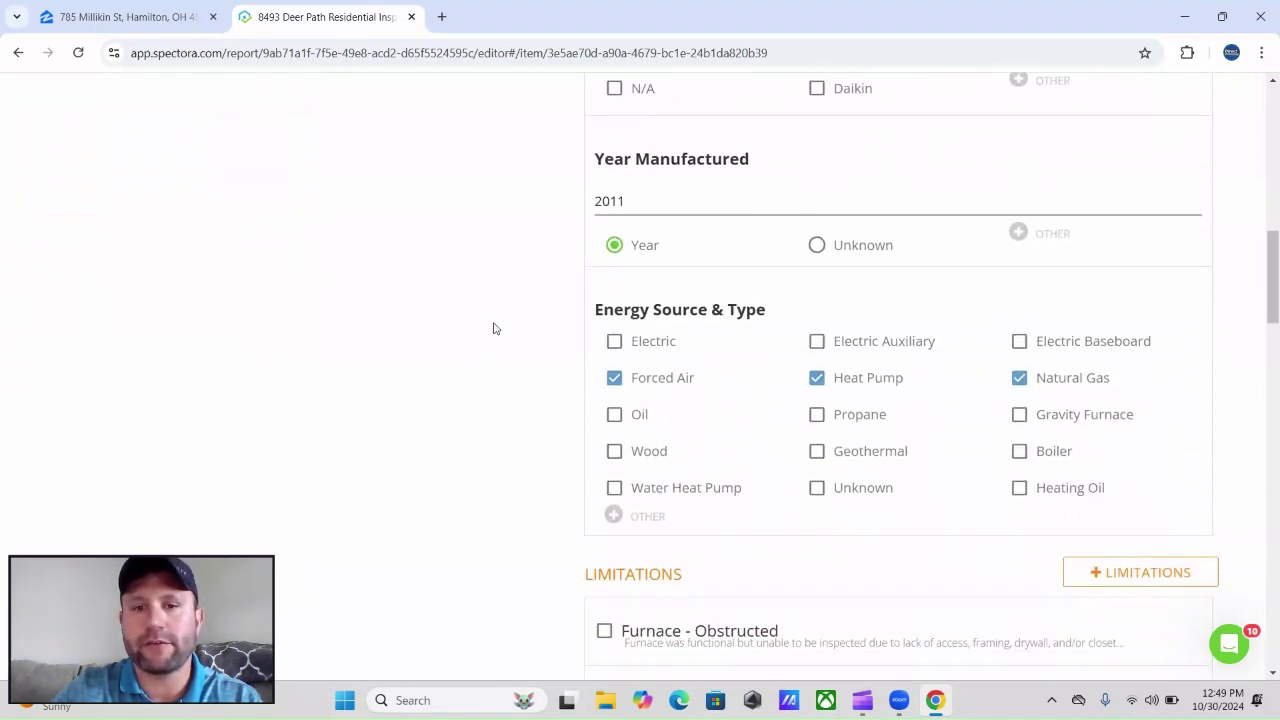
scroll(493, 328, down, 1)
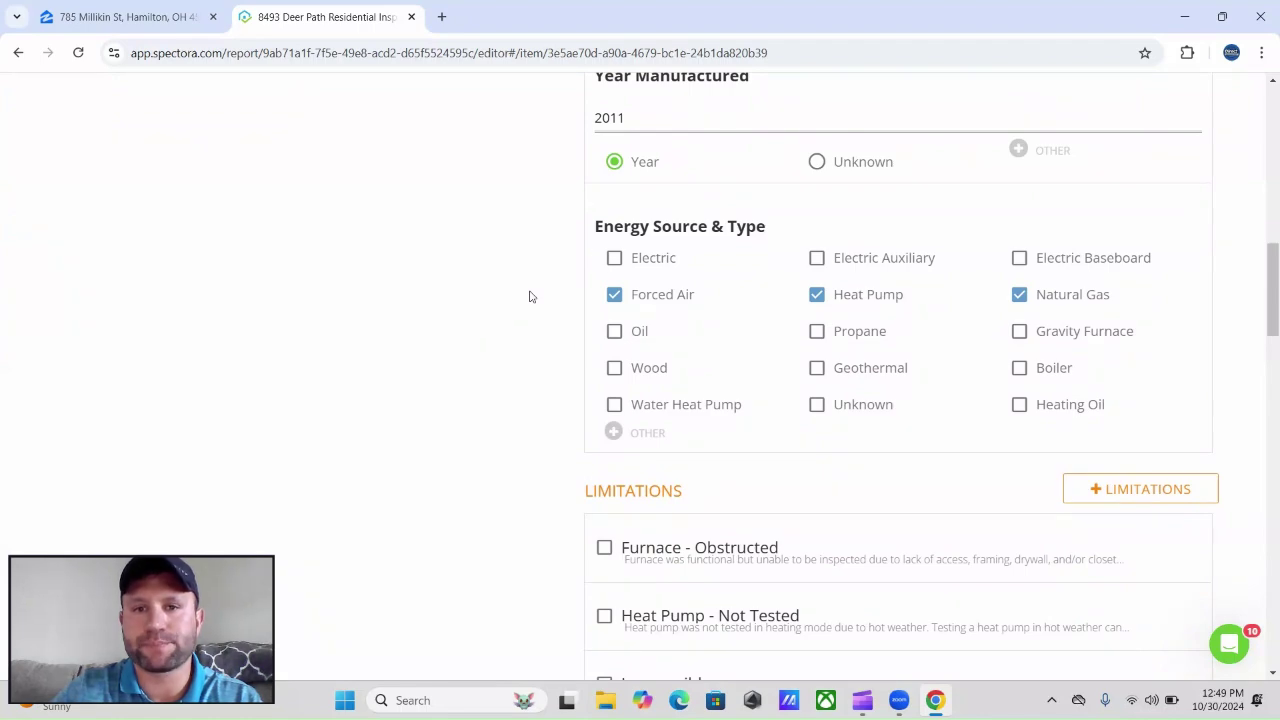
scroll(523, 300, down, 3)
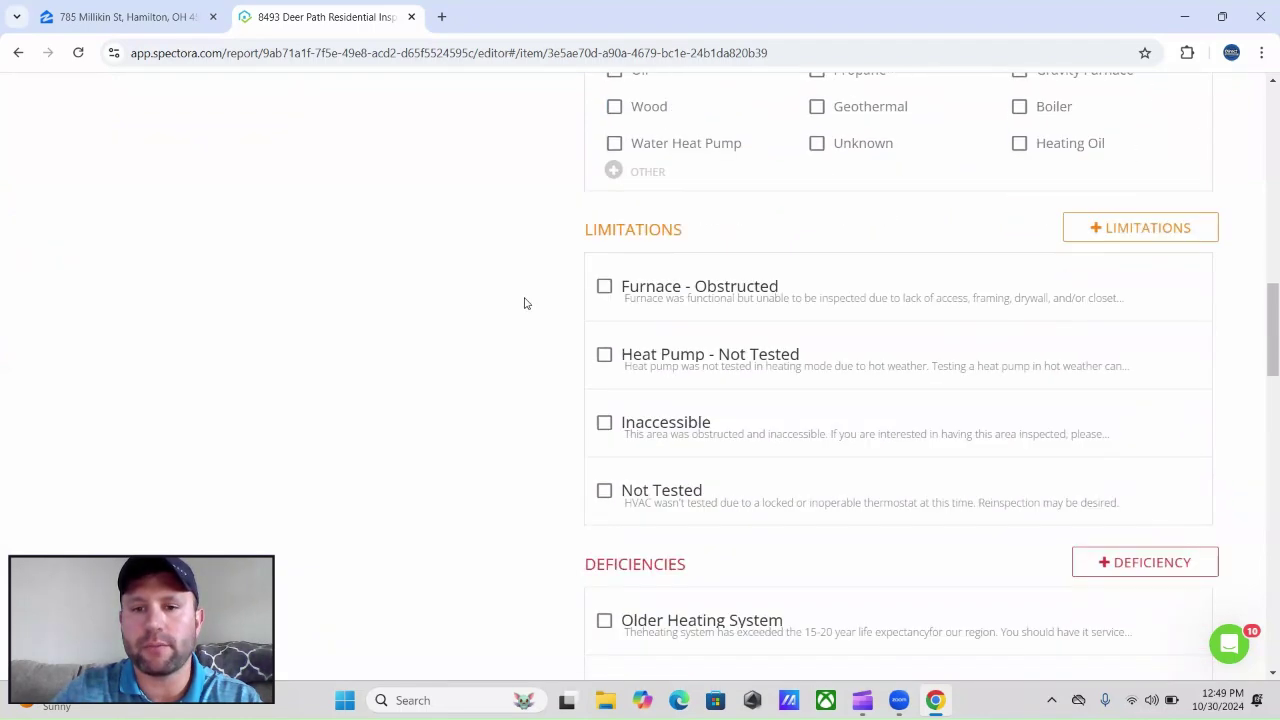
Expand the Furnace Brand entry's attached media and review the furnace, data plate, interior and register photos
scroll(524, 308, up, 10)
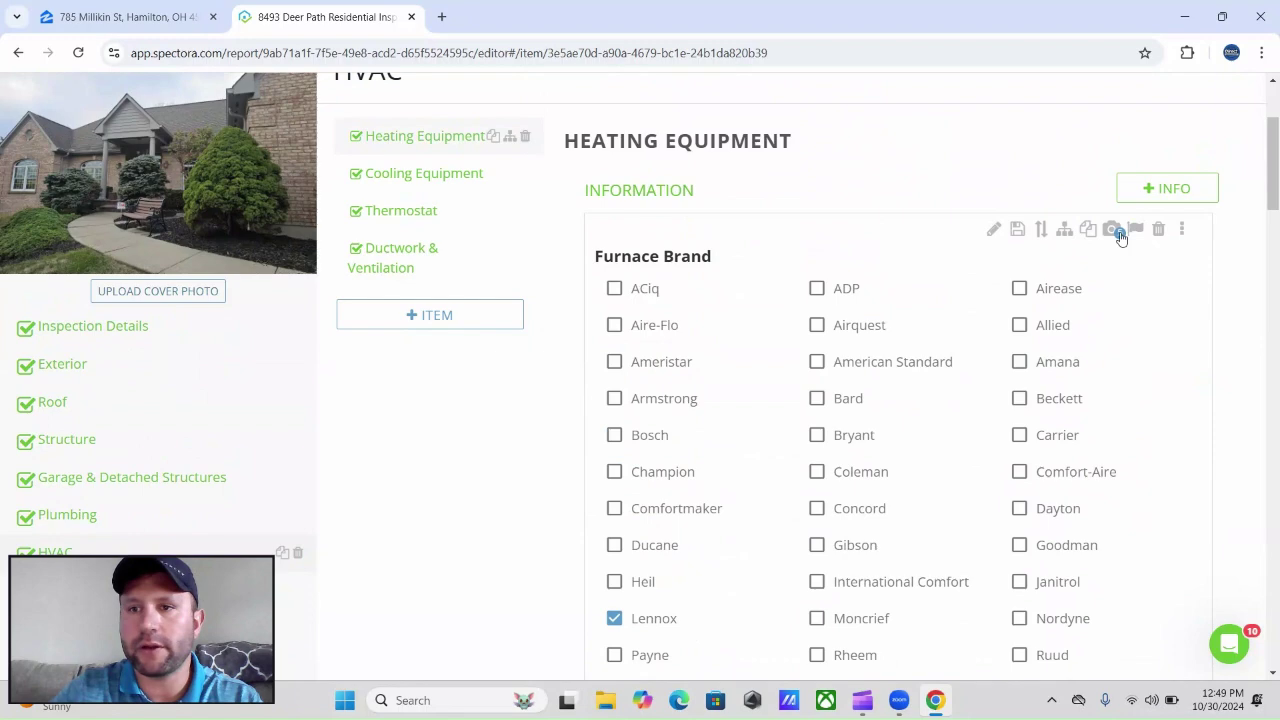
scroll(563, 360, down, 9)
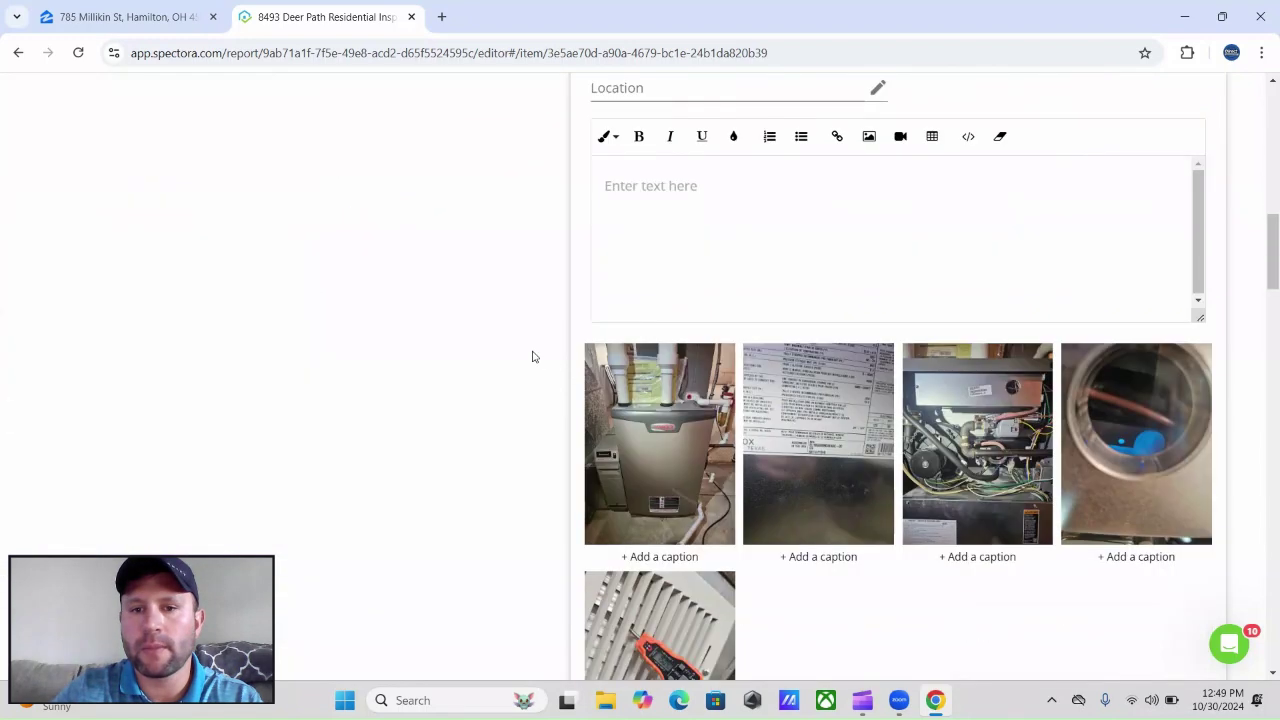
scroll(535, 356, down, 1)
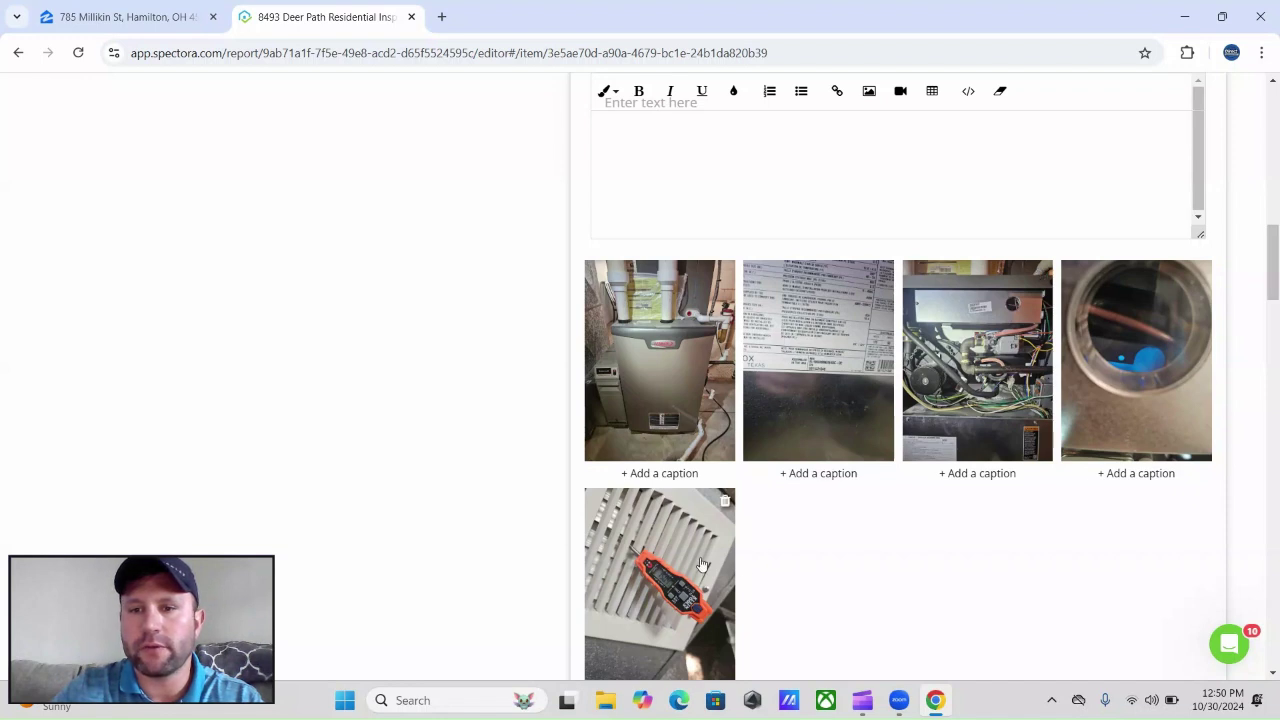
scroll(692, 543, down, 1)
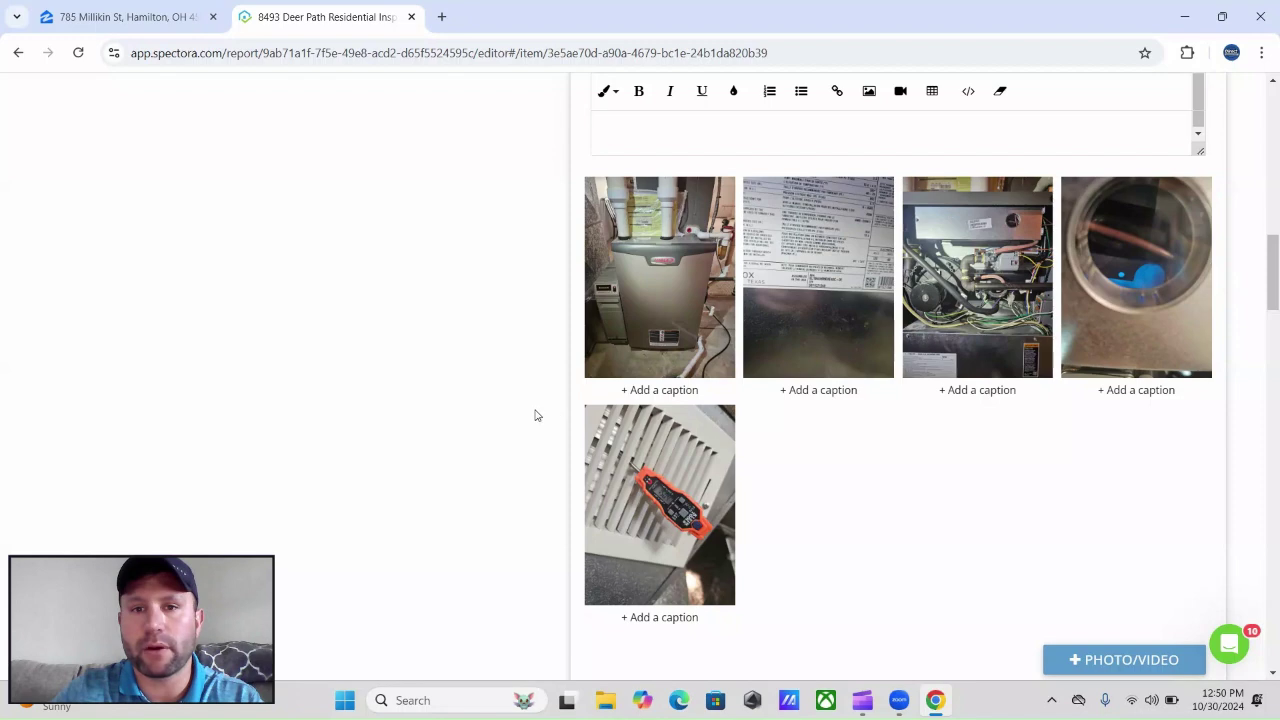
scroll(463, 462, down, 3)
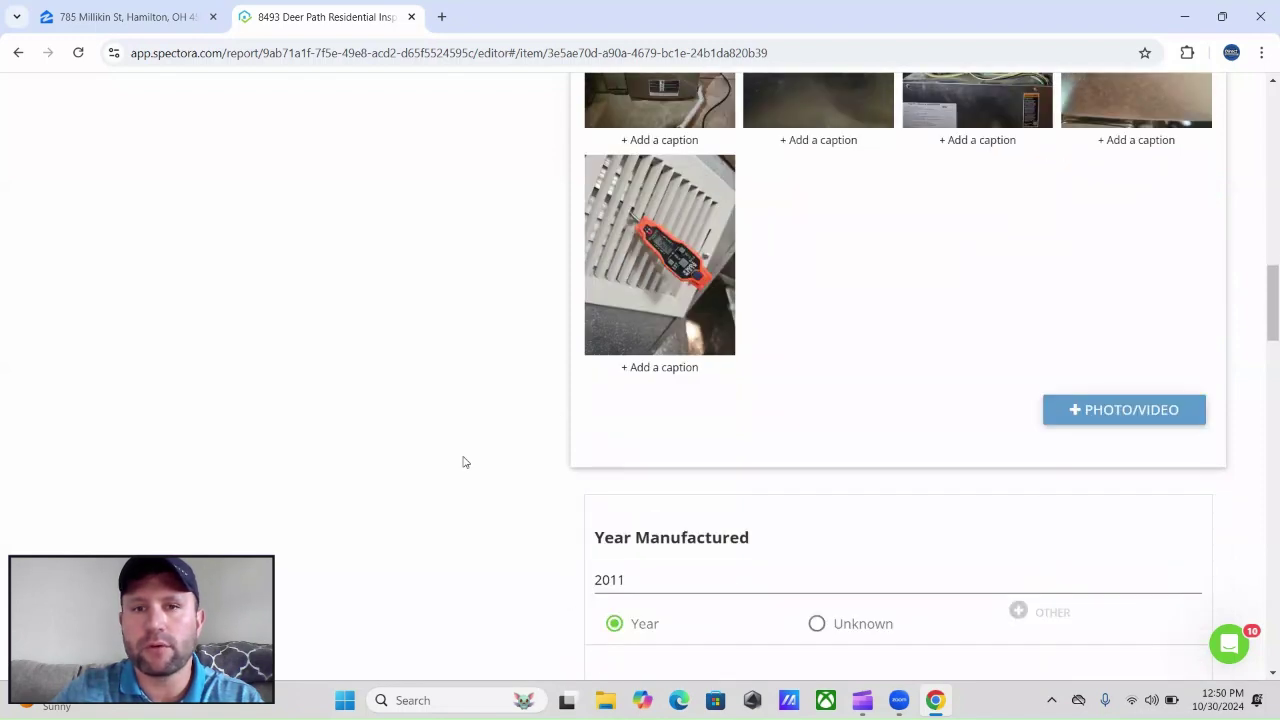
scroll(463, 462, up, 3)
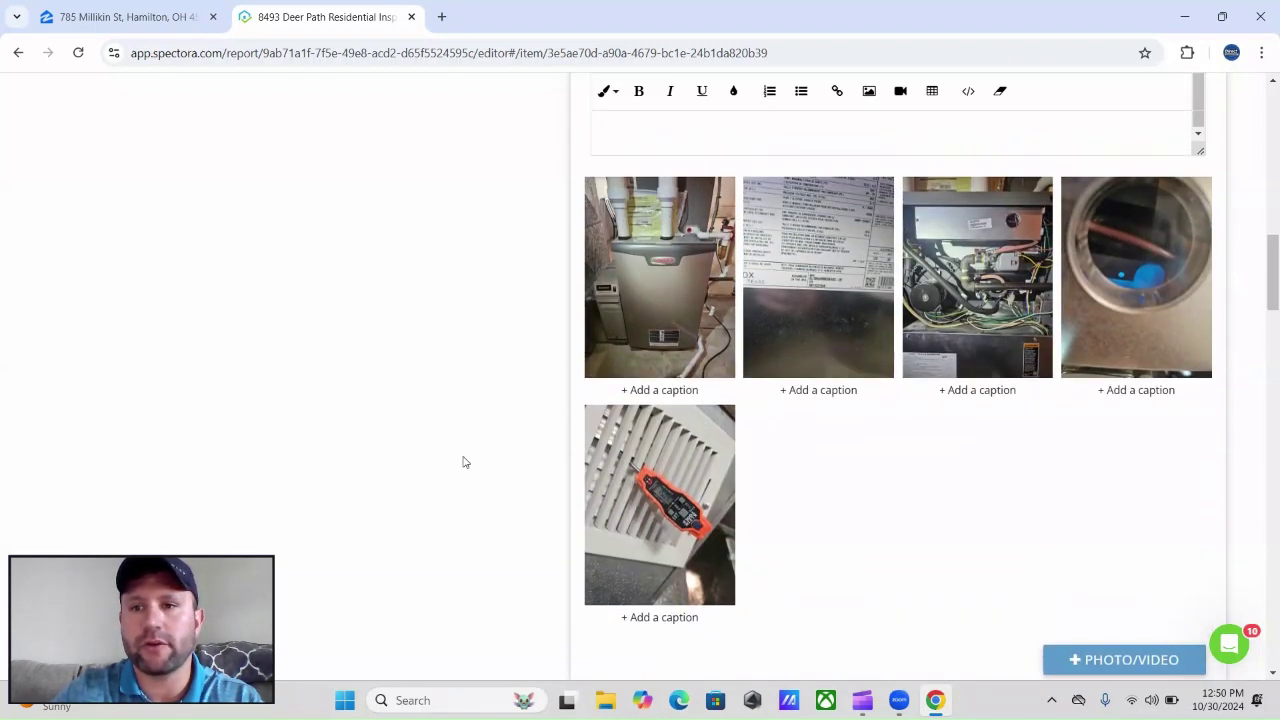
scroll(463, 462, up, 10)
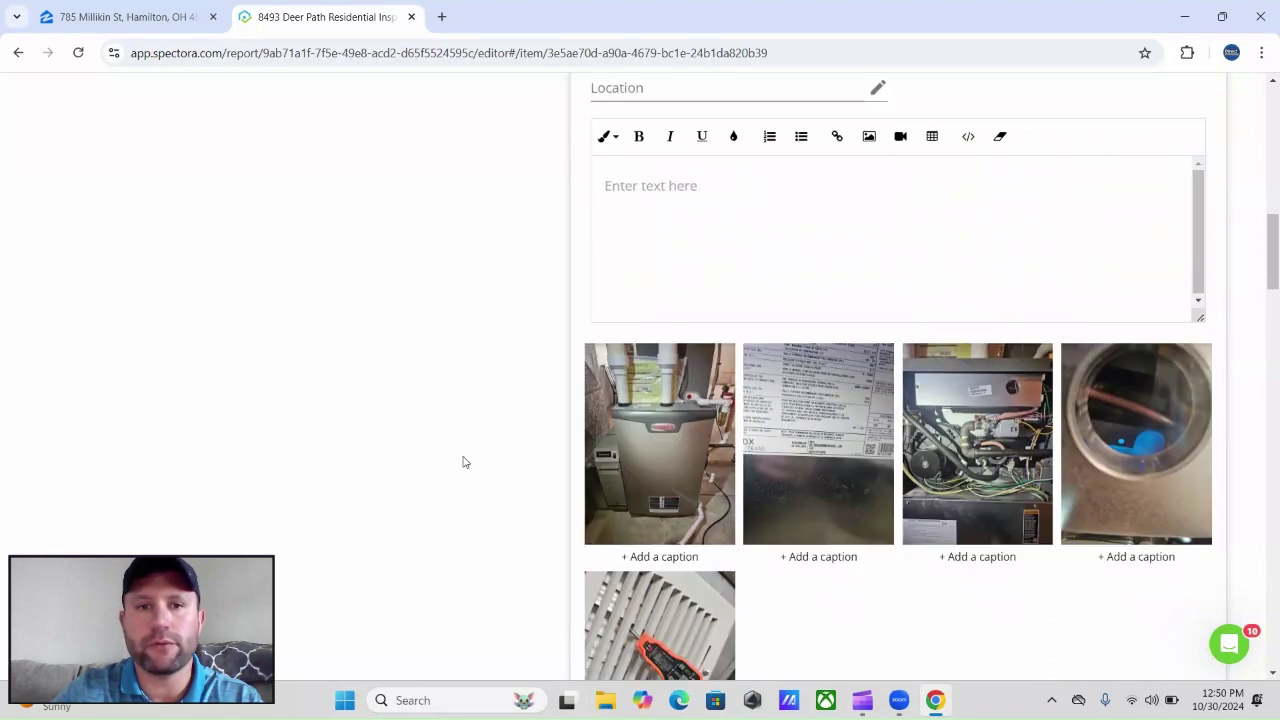
Review the available limitations and the filter and furnace deficiencies listed for the heating equipment
scroll(467, 470, down, 15)
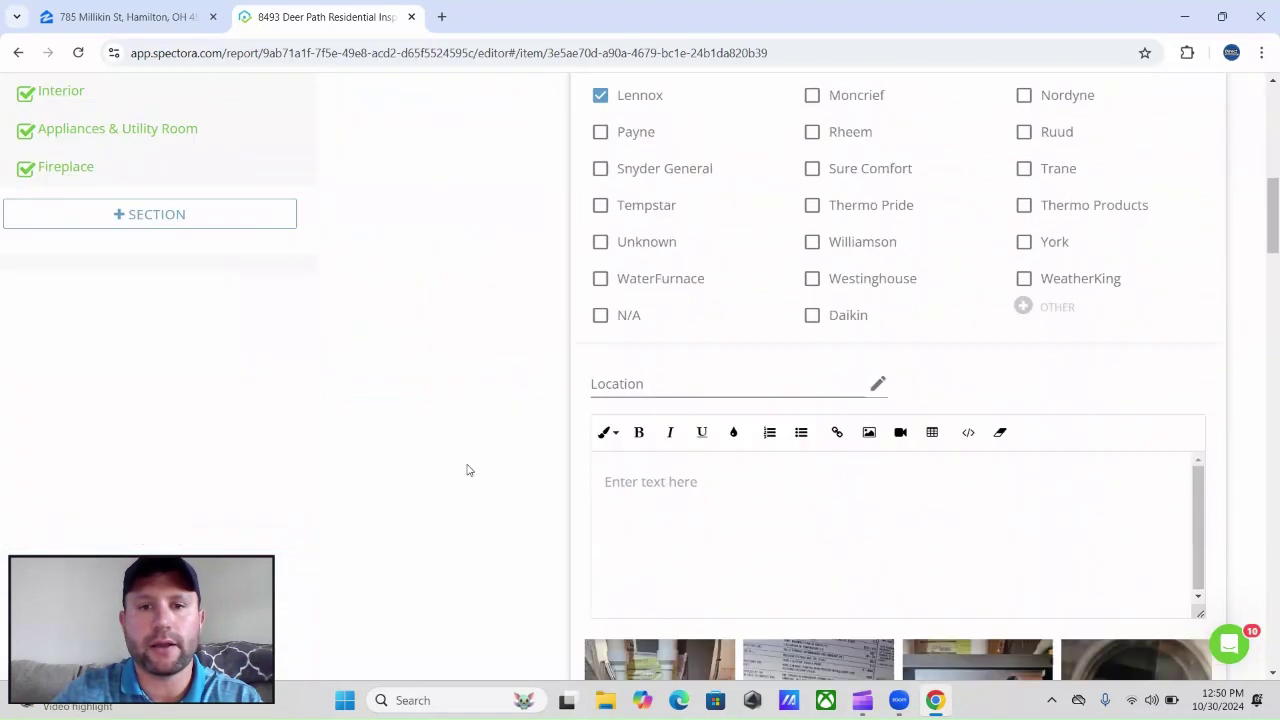
scroll(467, 470, down, 13)
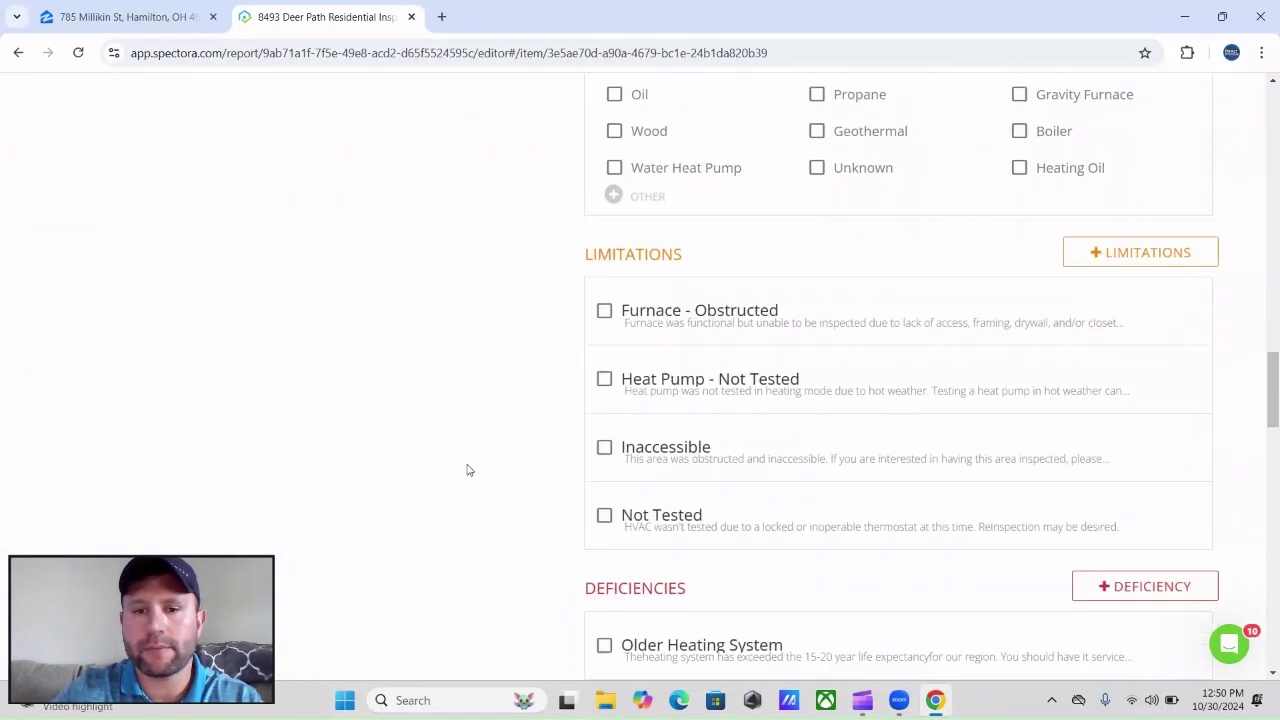
scroll(467, 470, down, 8)
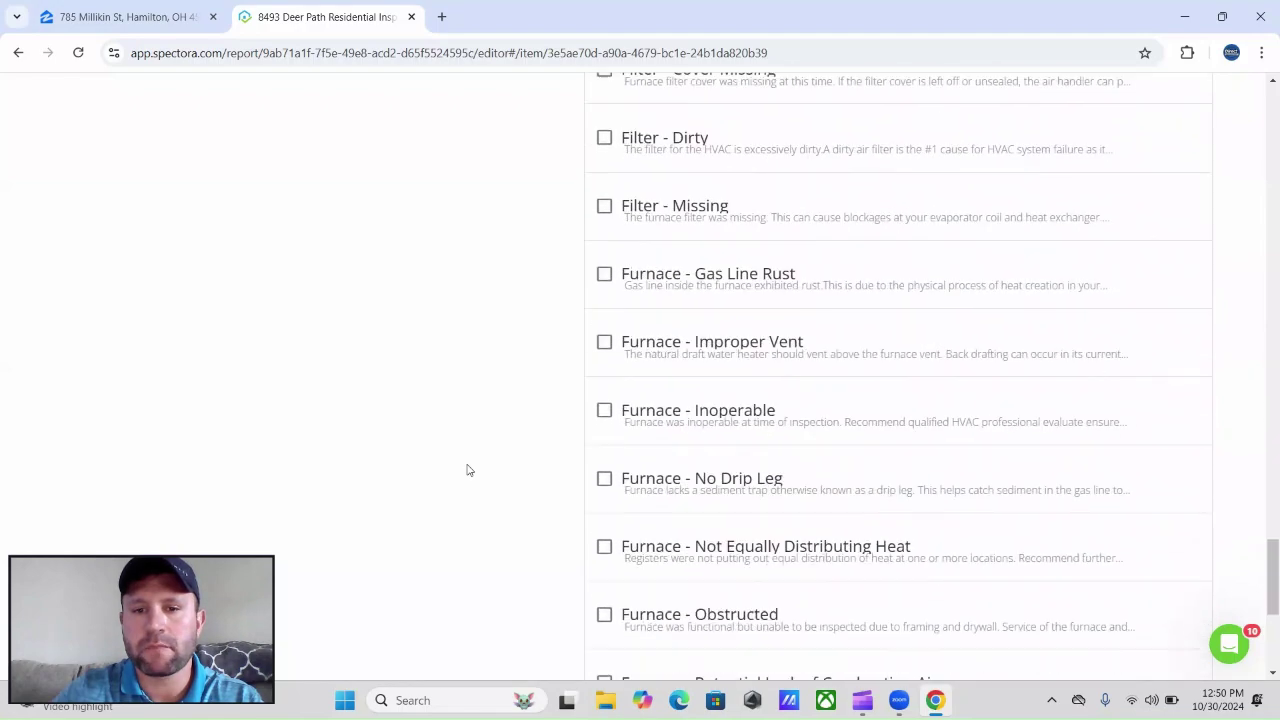
scroll(467, 470, up, 13)
scroll(467, 470, up, 20)
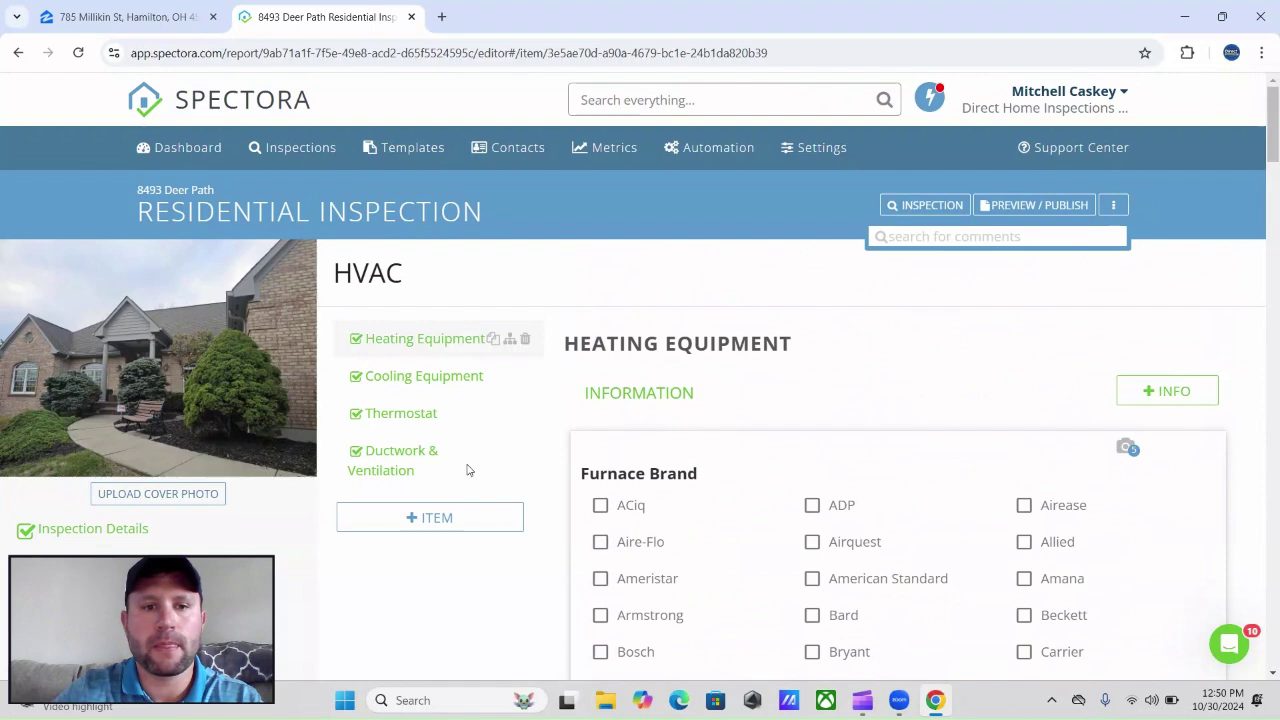
Open the Cooling Equipment item and review its A/C unit brand, year manufactured and energy source information
click(453, 385)
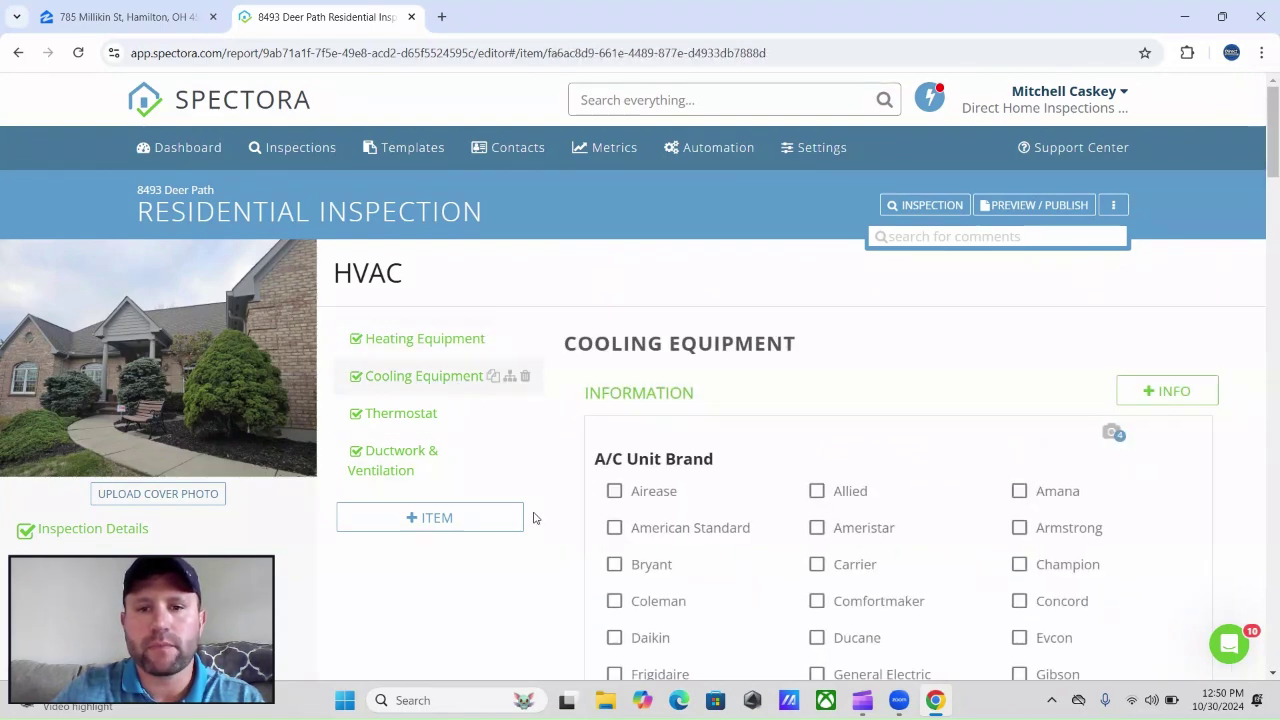
scroll(535, 518, down, 3)
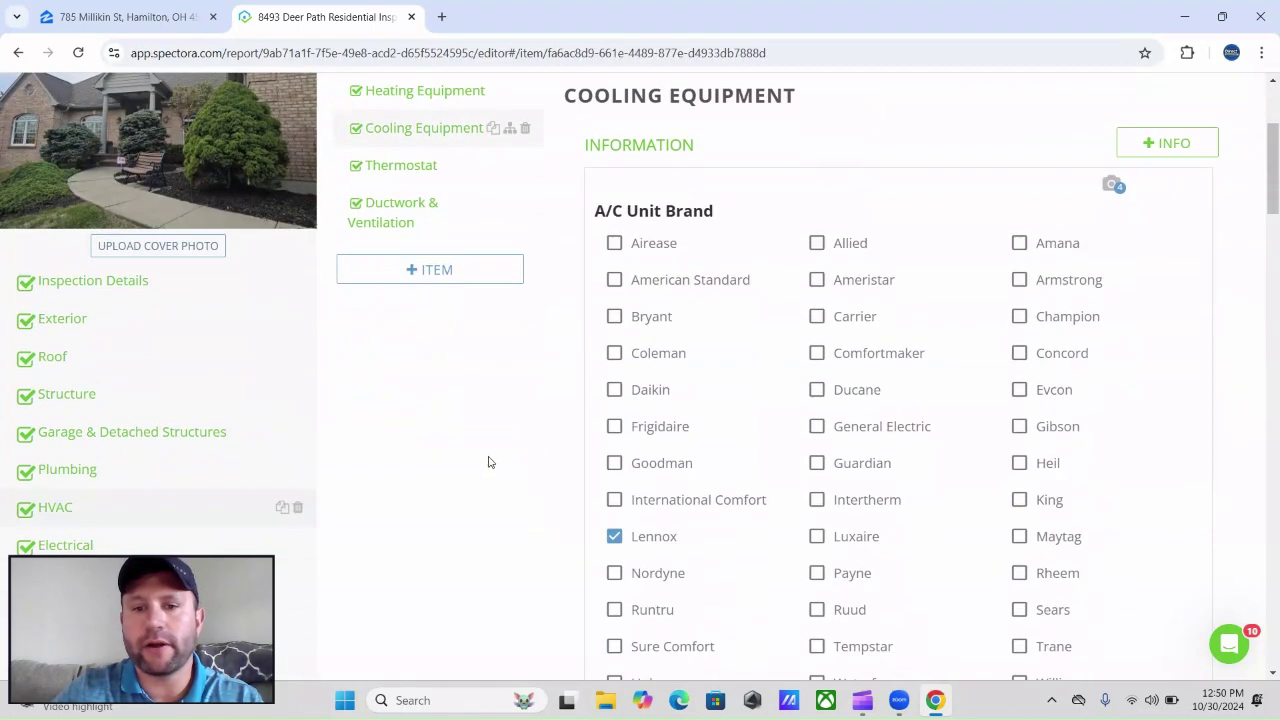
scroll(477, 454, down, 1)
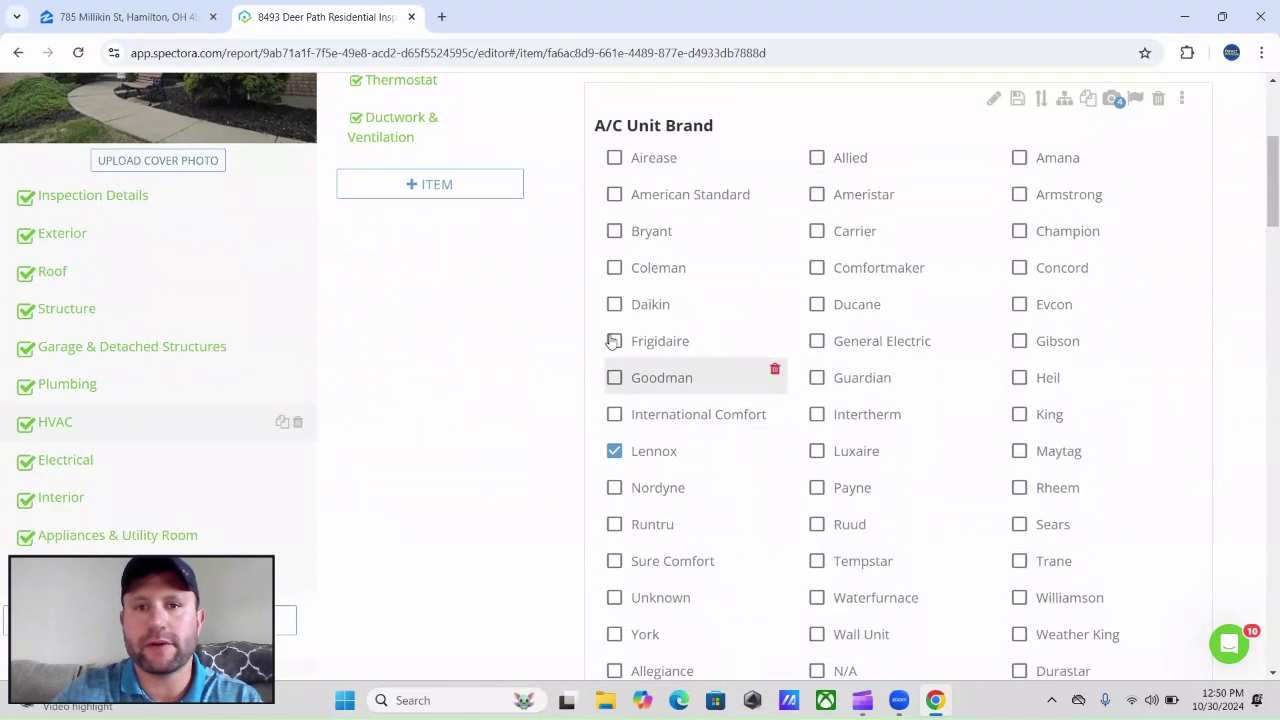
click(996, 103)
scroll(891, 329, up, 2)
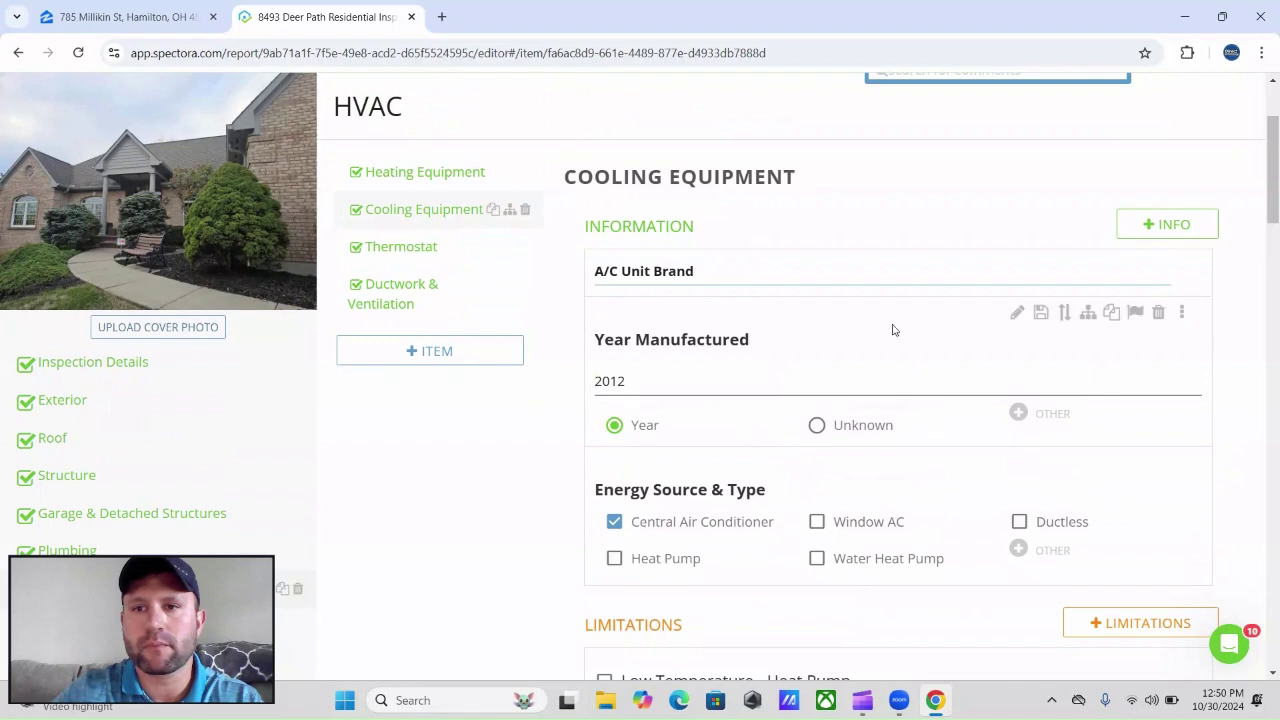
click(921, 197)
scroll(563, 475, down, 4)
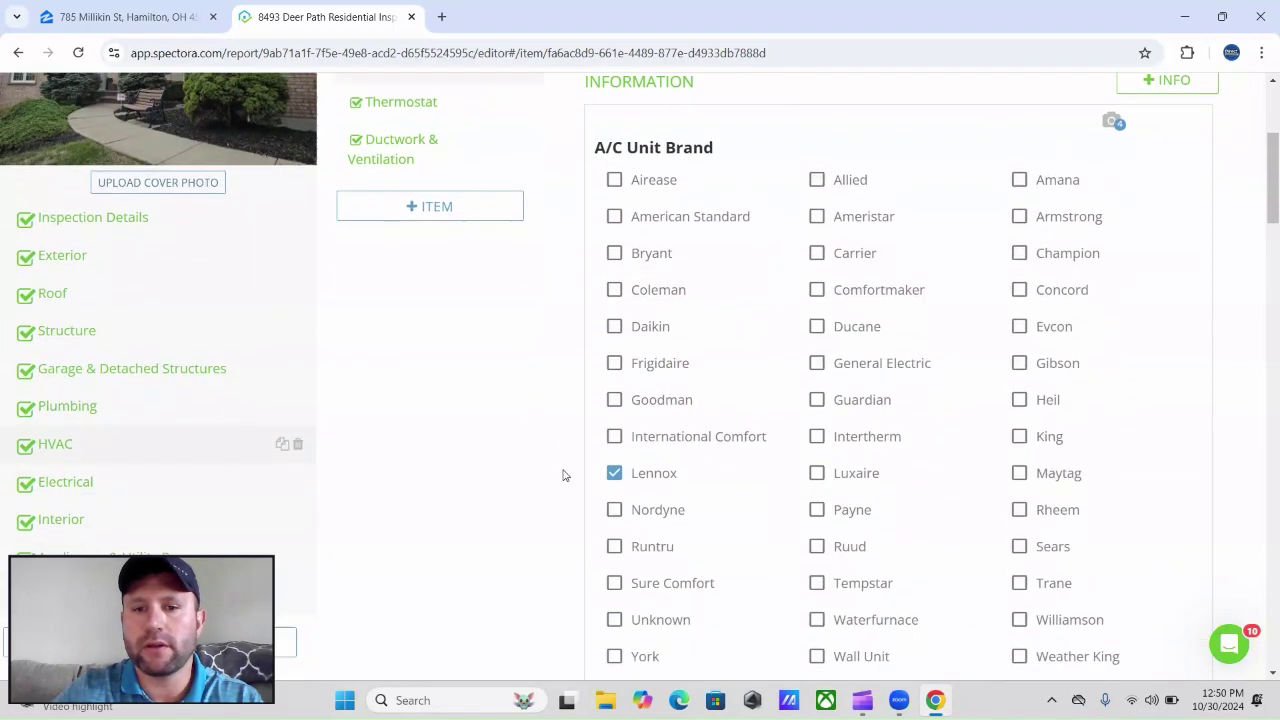
scroll(563, 475, up, 2)
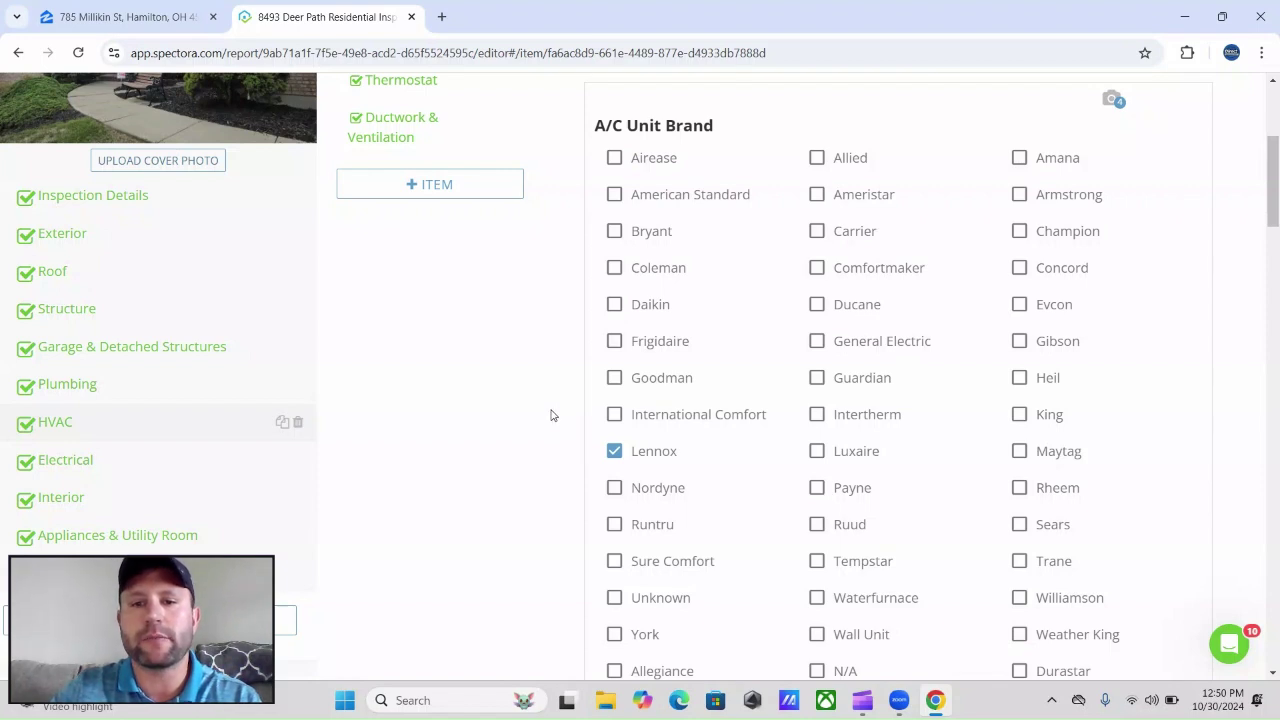
scroll(549, 415, up, 1)
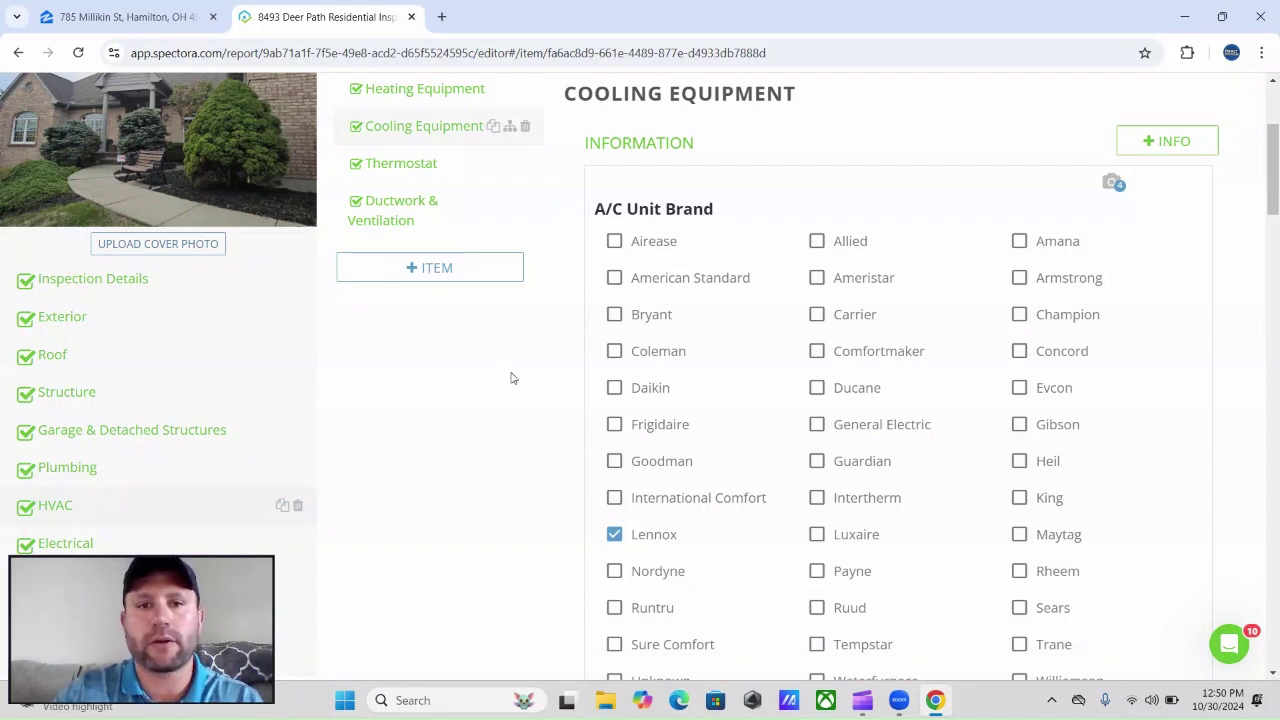
Review the cooling equipment's limitations and deficiencies, including the A/C Unit - Condenser (Dirty) description and photo
scroll(508, 395, down, 8)
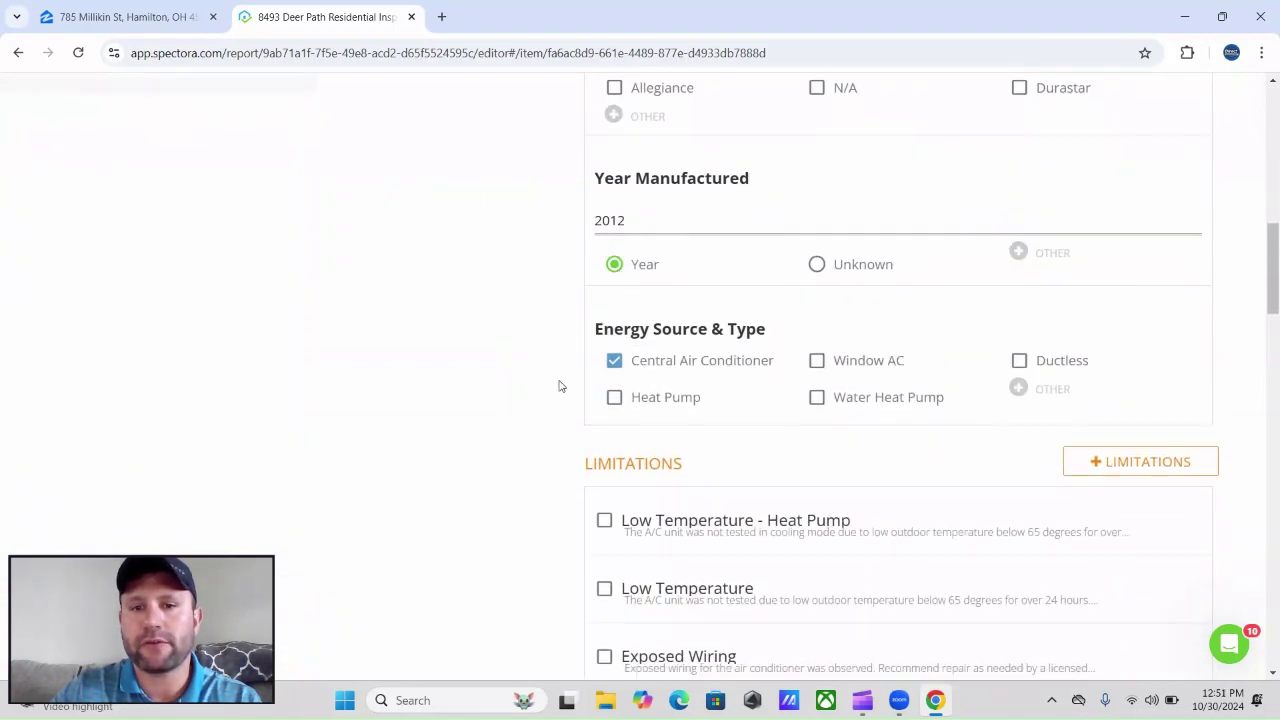
scroll(563, 384, down, 2)
scroll(565, 386, down, 2)
scroll(560, 310, down, 2)
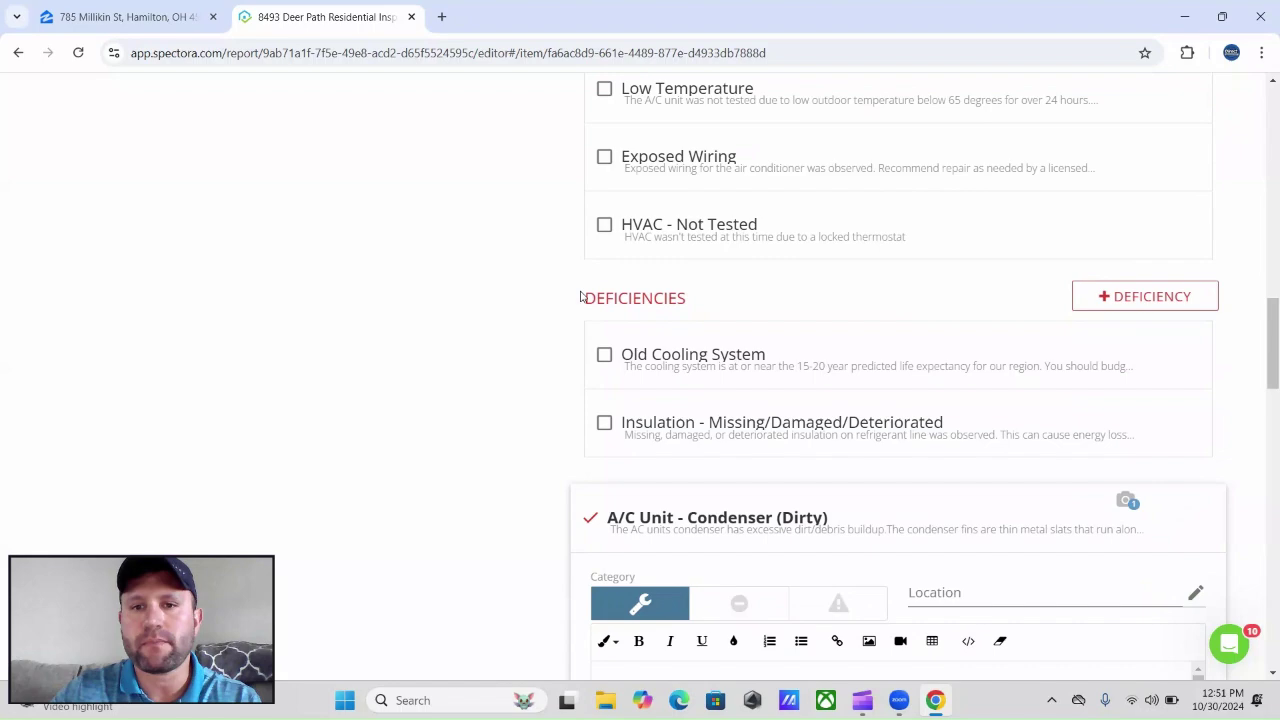
scroll(560, 370, down, 2)
scroll(640, 395, down, 1)
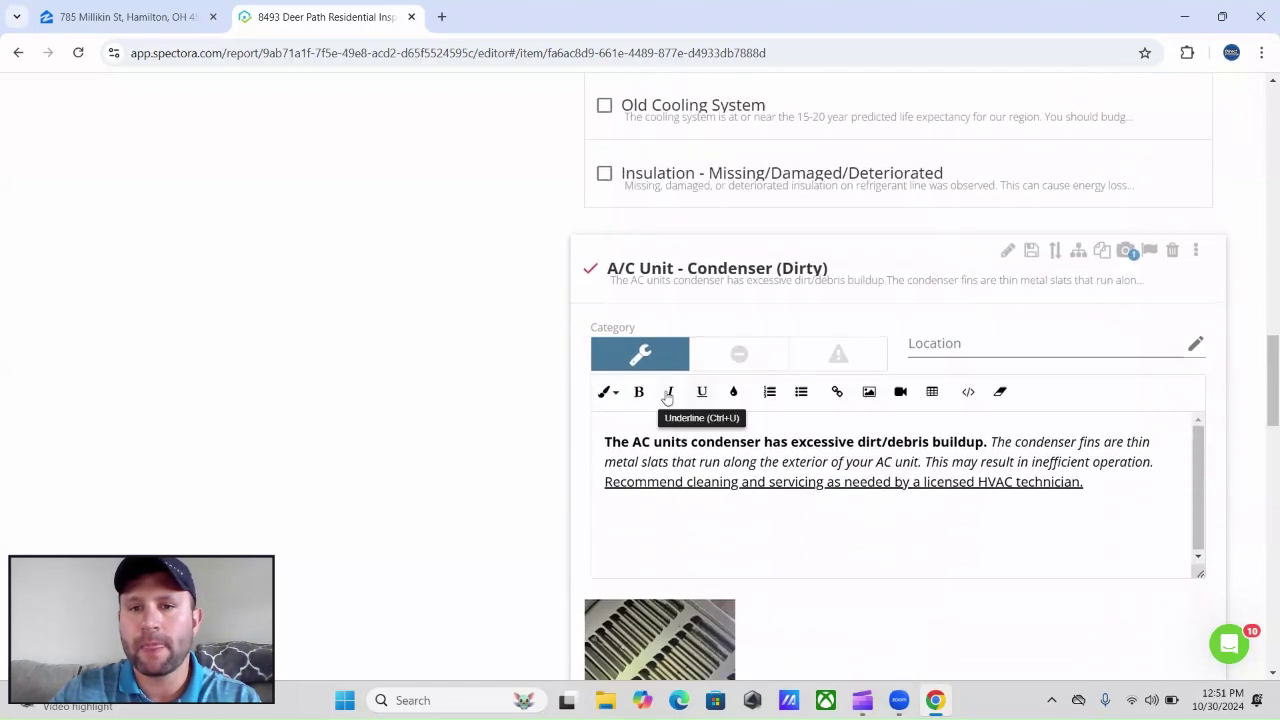
scroll(526, 380, down, 1)
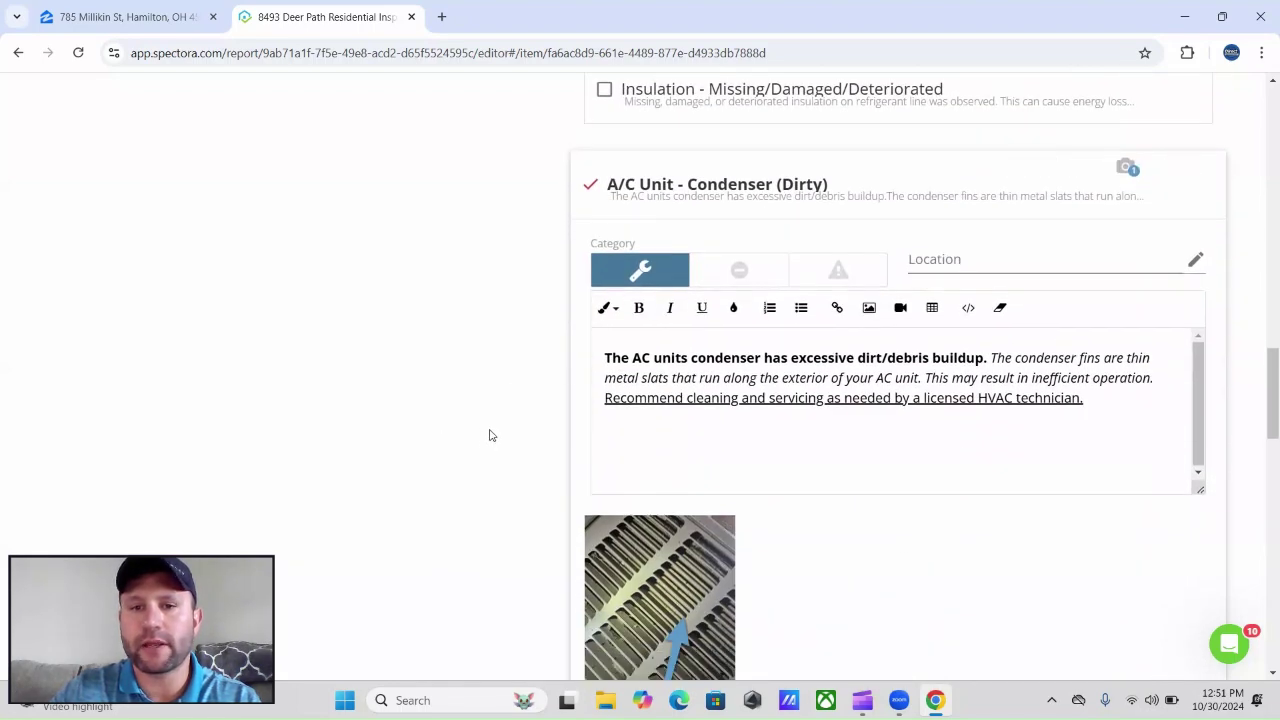
scroll(460, 425, down, 7)
scroll(449, 423, up, 16)
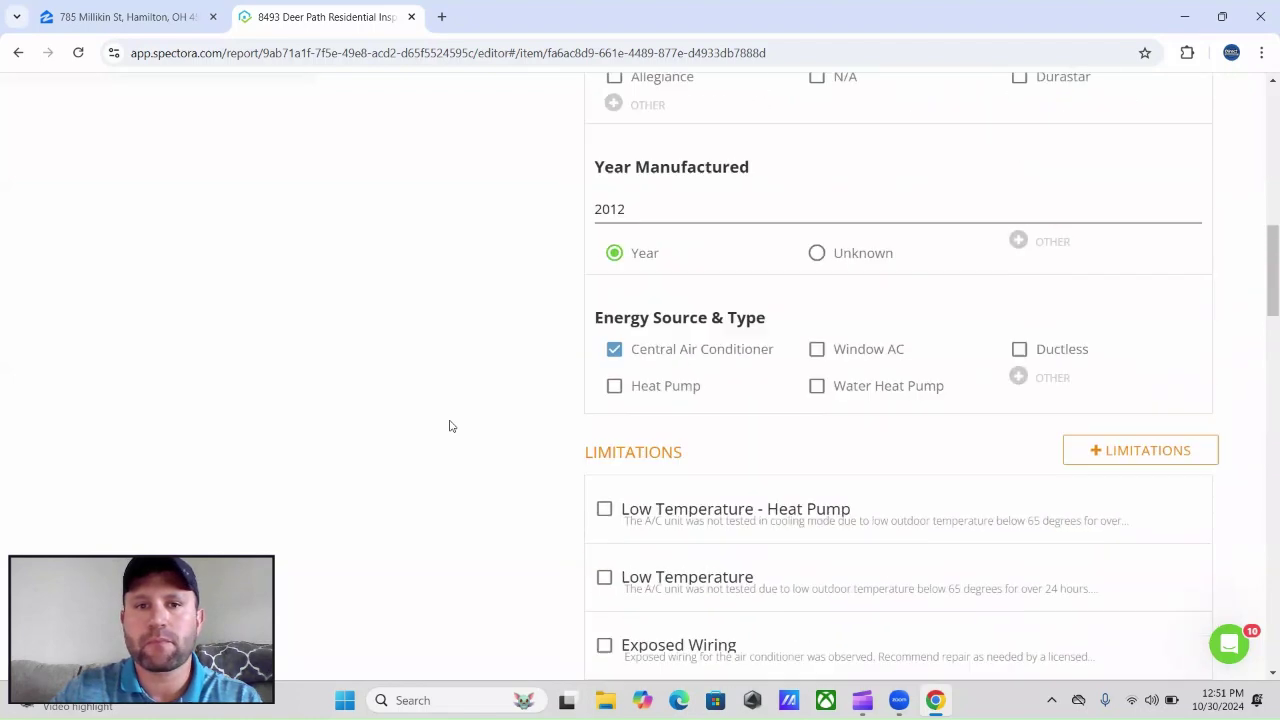
scroll(449, 426, up, 12)
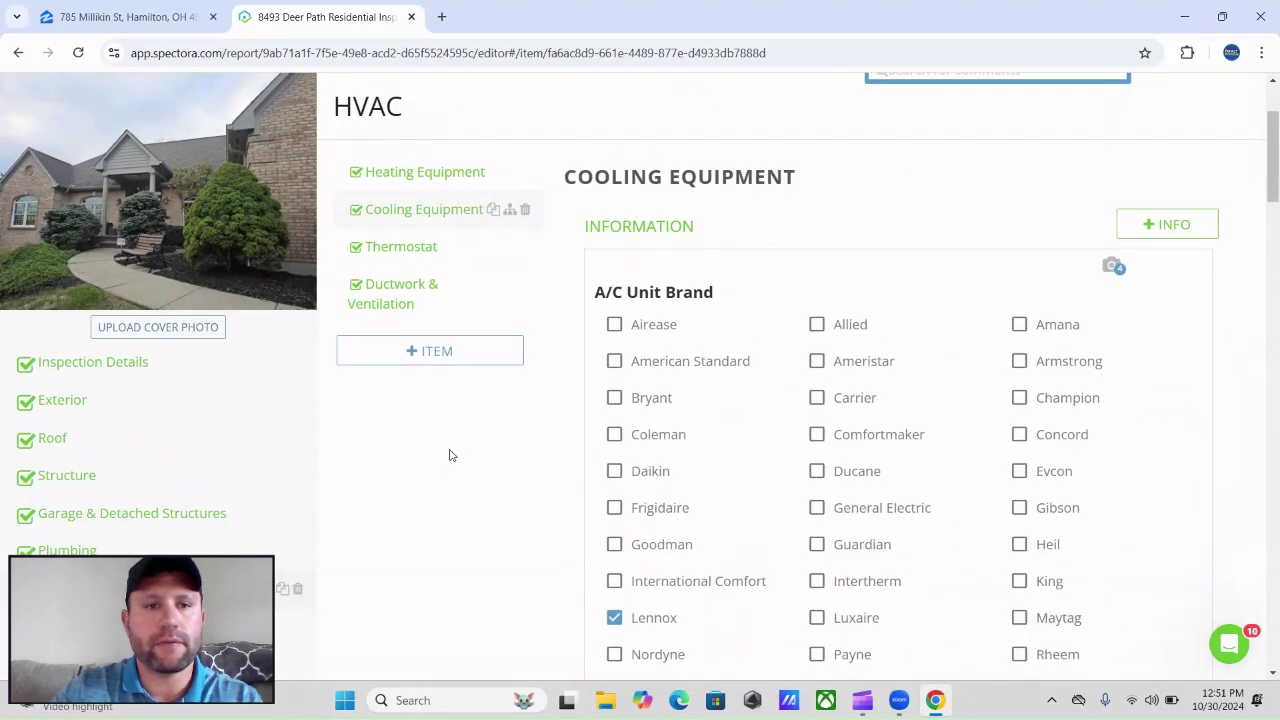
Open the Plumbing section and review the water heater information under Water Heater & Sump Pump
scroll(180, 420, down, 3)
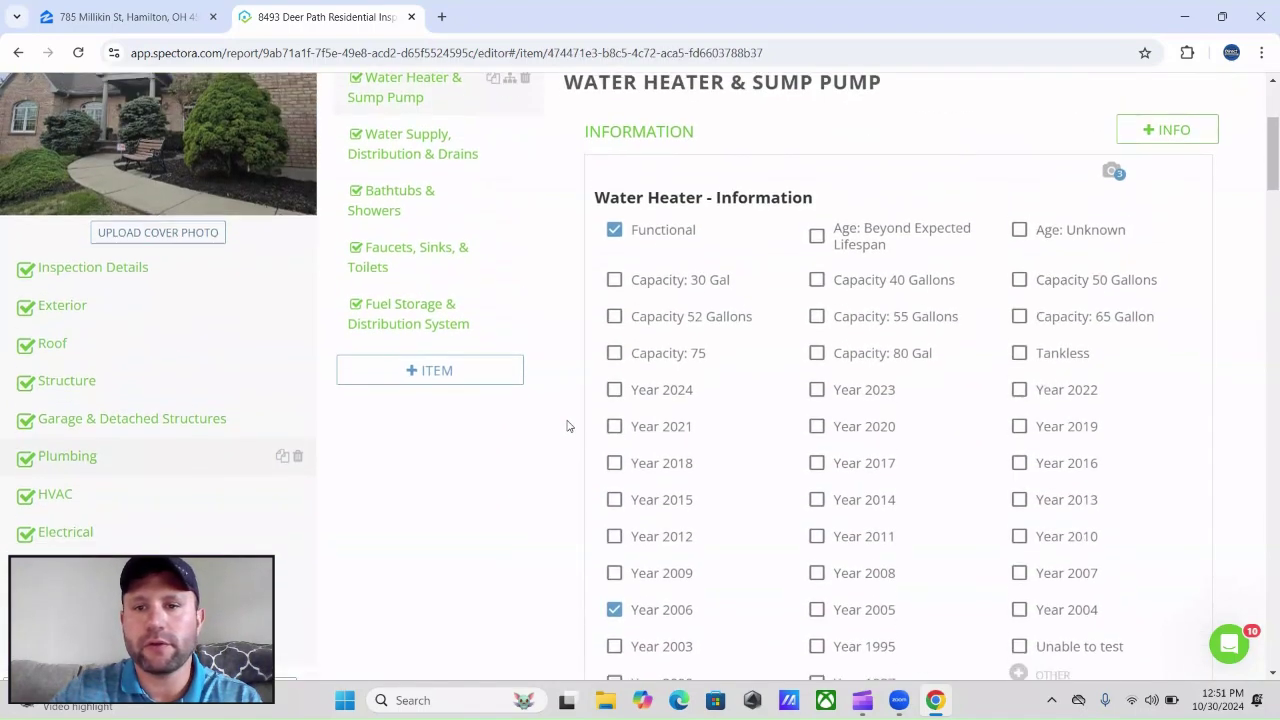
scroll(567, 426, down, 2)
scroll(449, 251, up, 3)
Open Water Supply, Distribution & Drains and review the supply type, shut-off location, water pressure note and photo
click(434, 257)
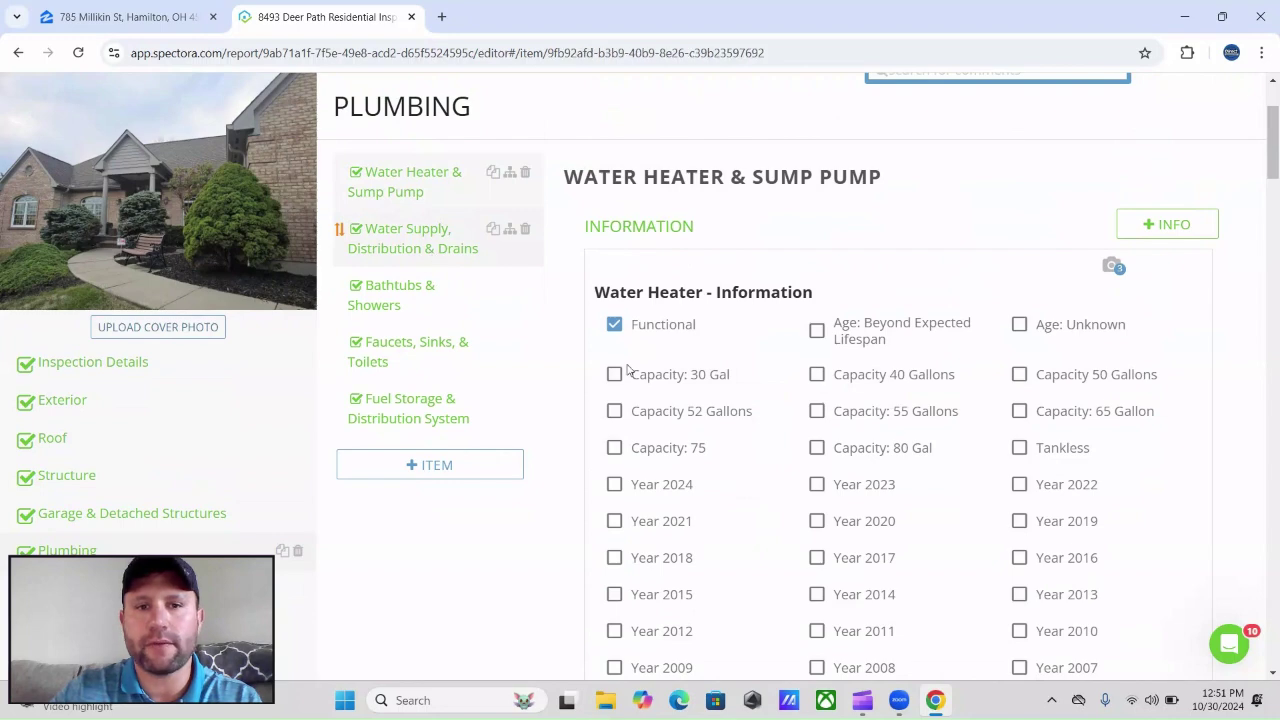
click(1111, 266)
scroll(498, 464, down, 2)
scroll(500, 460, down, 2)
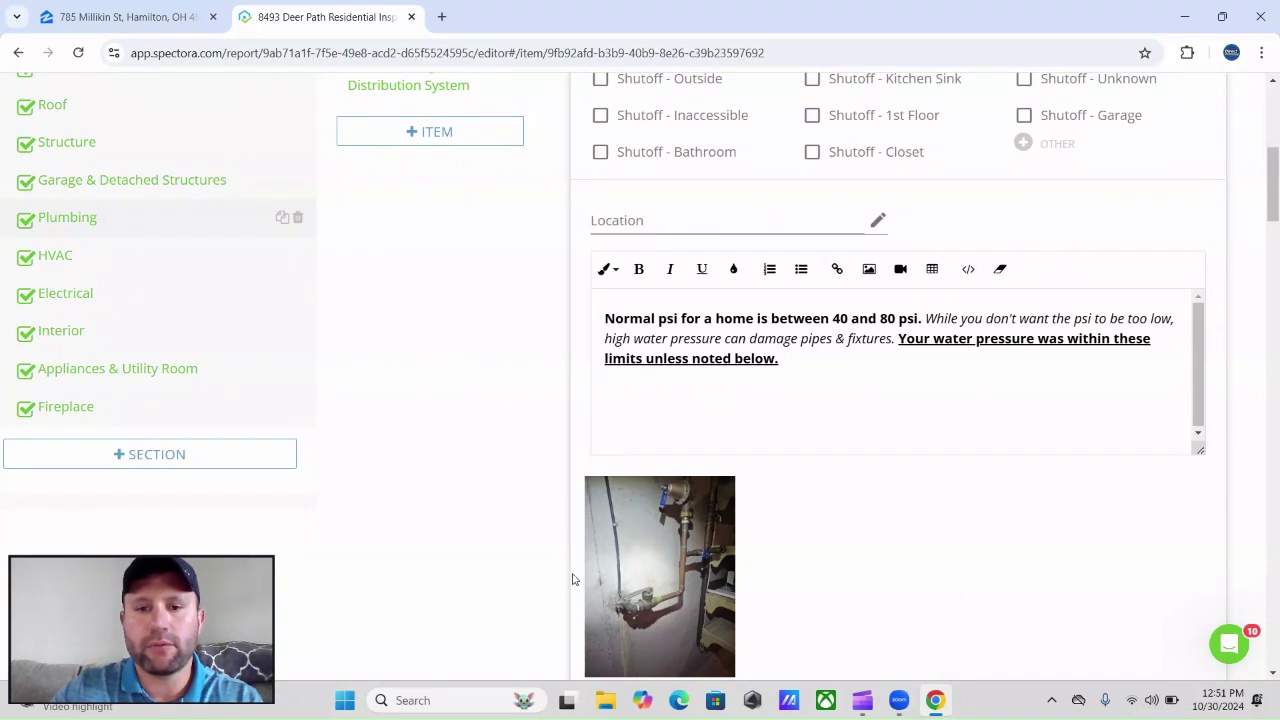
scroll(501, 443, up, 3)
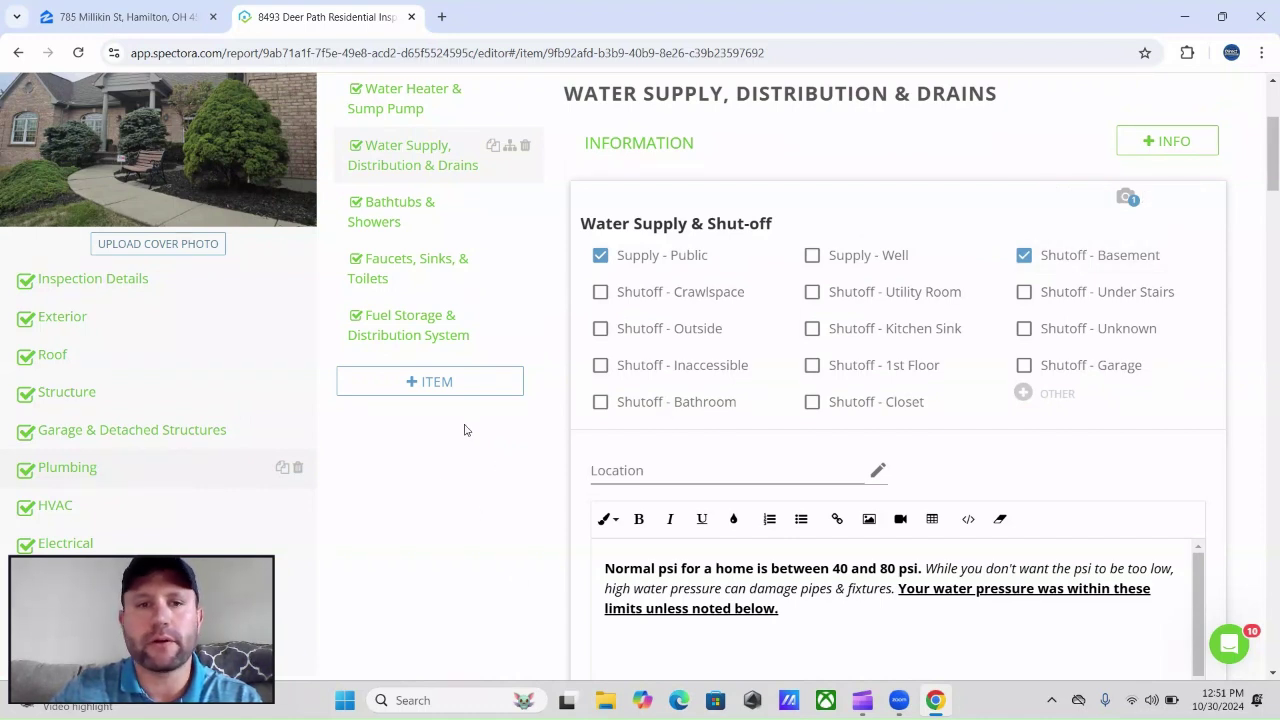
scroll(435, 441, down, 1)
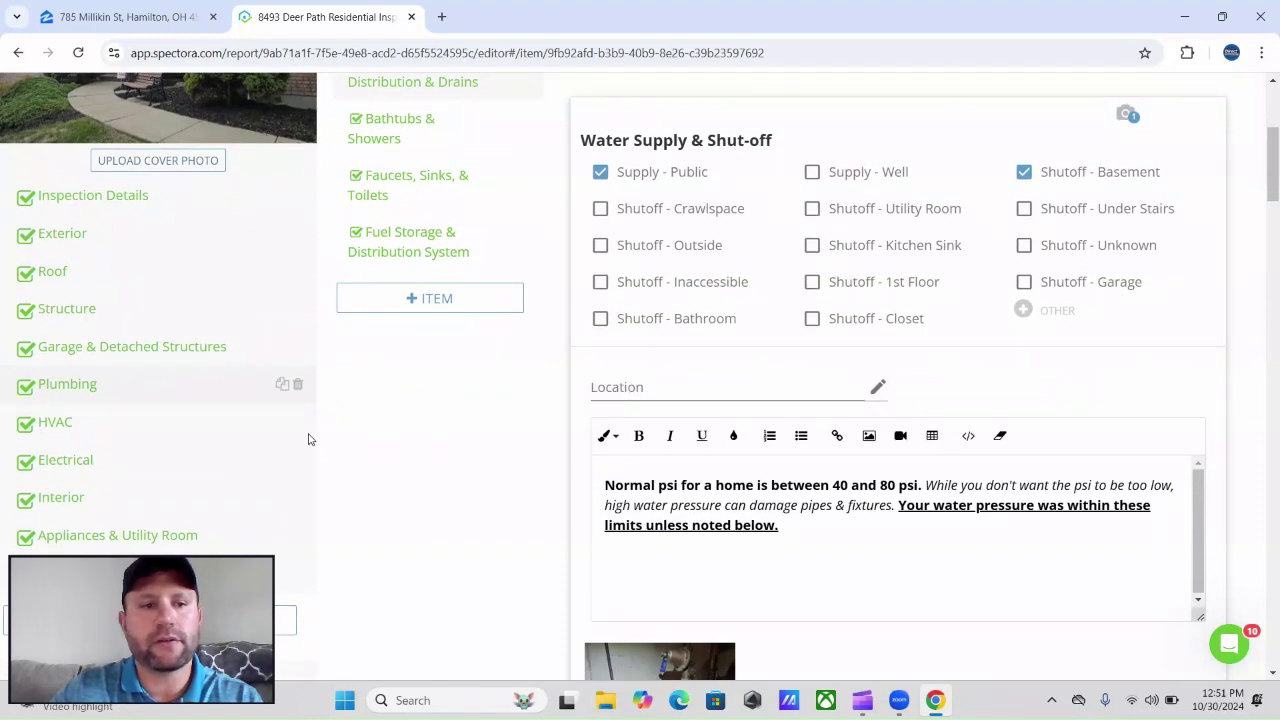
Open Basement, Slab, & Crawlspace in the Structure section and review its limitations, including the Limited Visual - Insulation/Stored Items photos
click(89, 311)
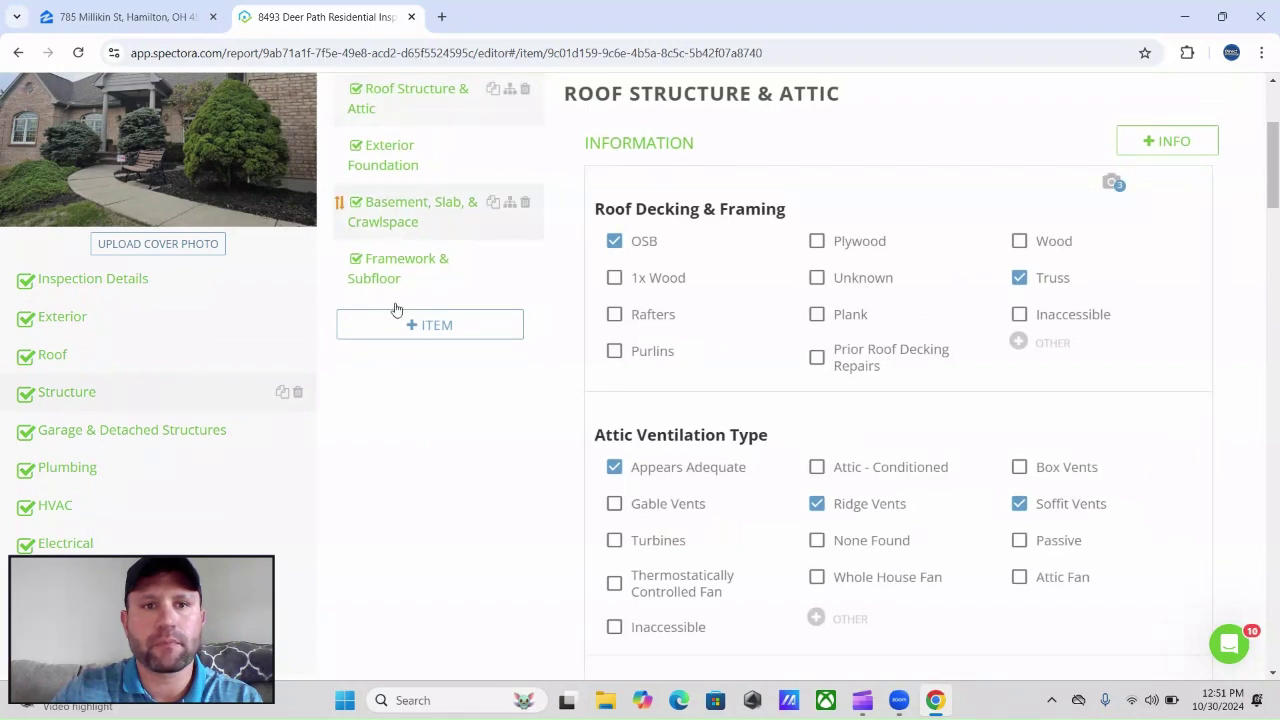
scroll(405, 303, up, 2)
click(415, 382)
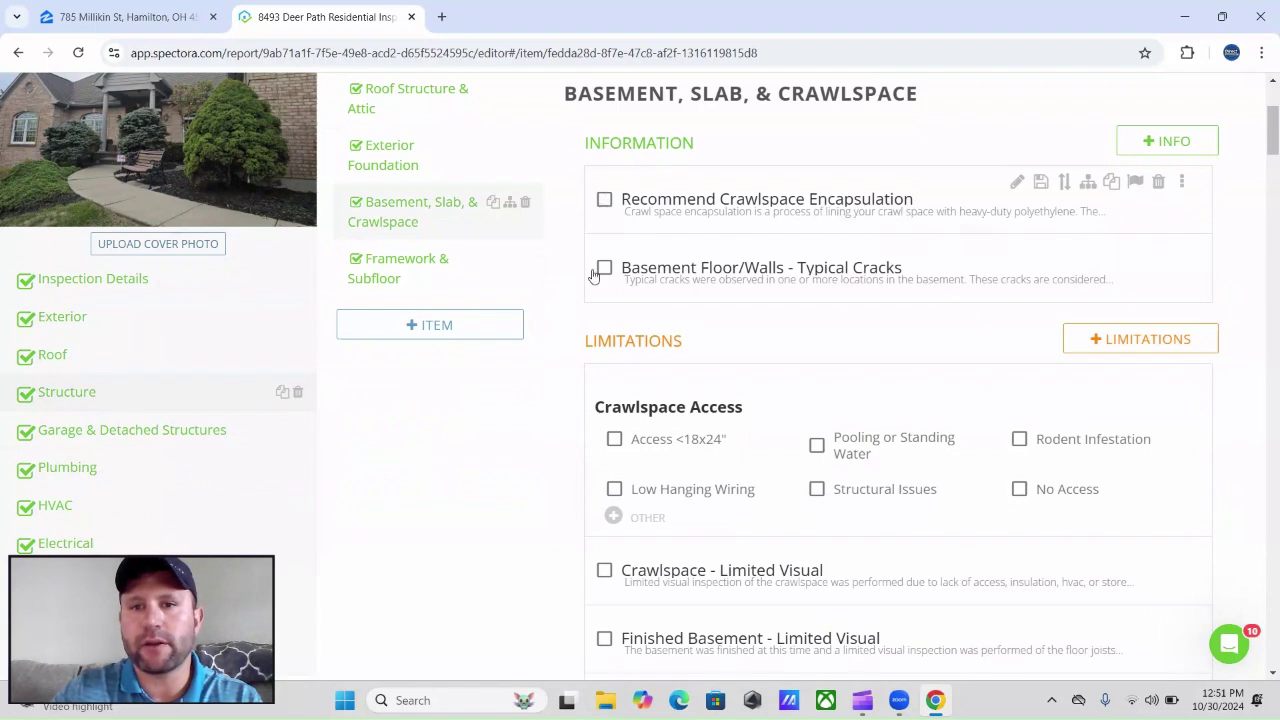
scroll(475, 438, down, 3)
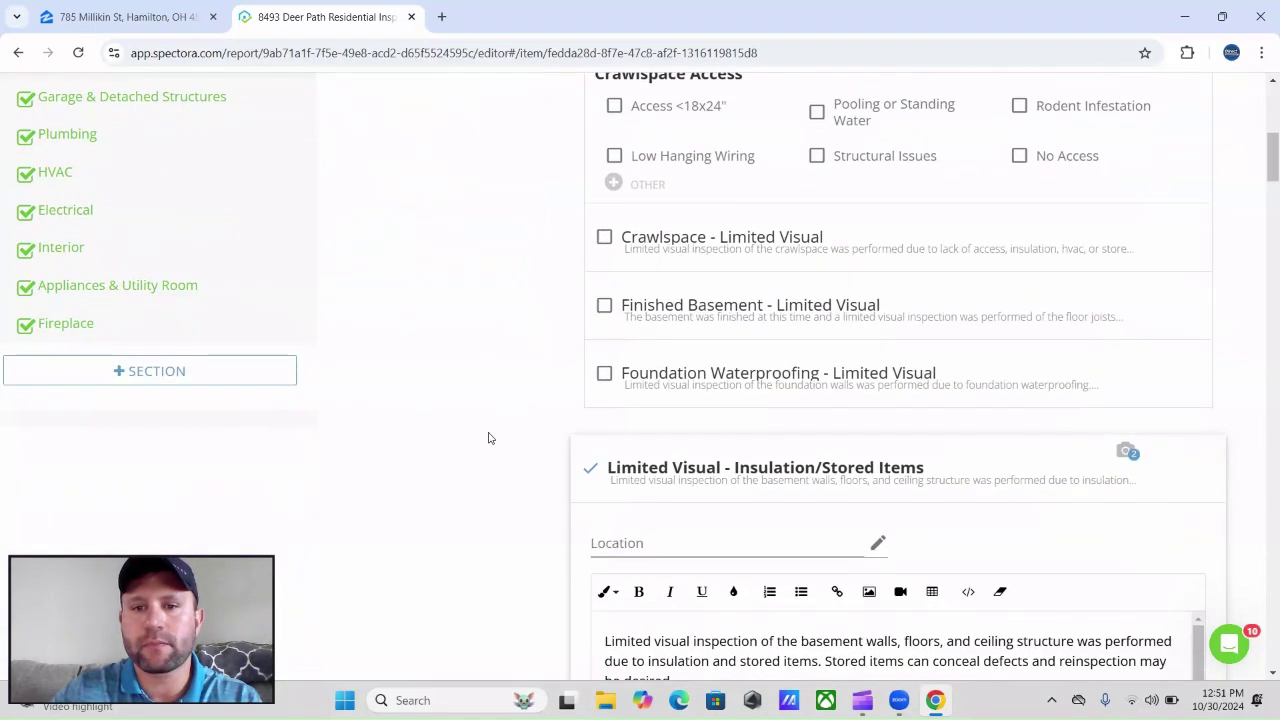
scroll(490, 438, down, 2)
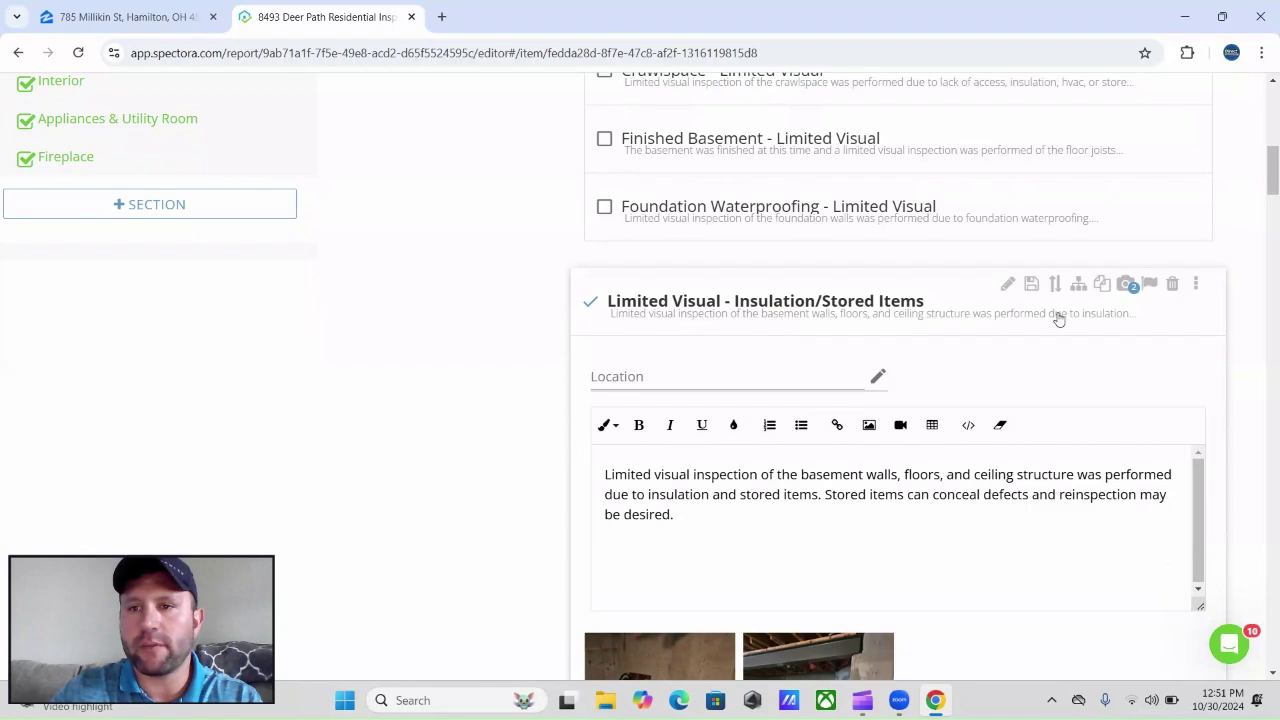
scroll(943, 383, down, 2)
scroll(509, 511, down, 2)
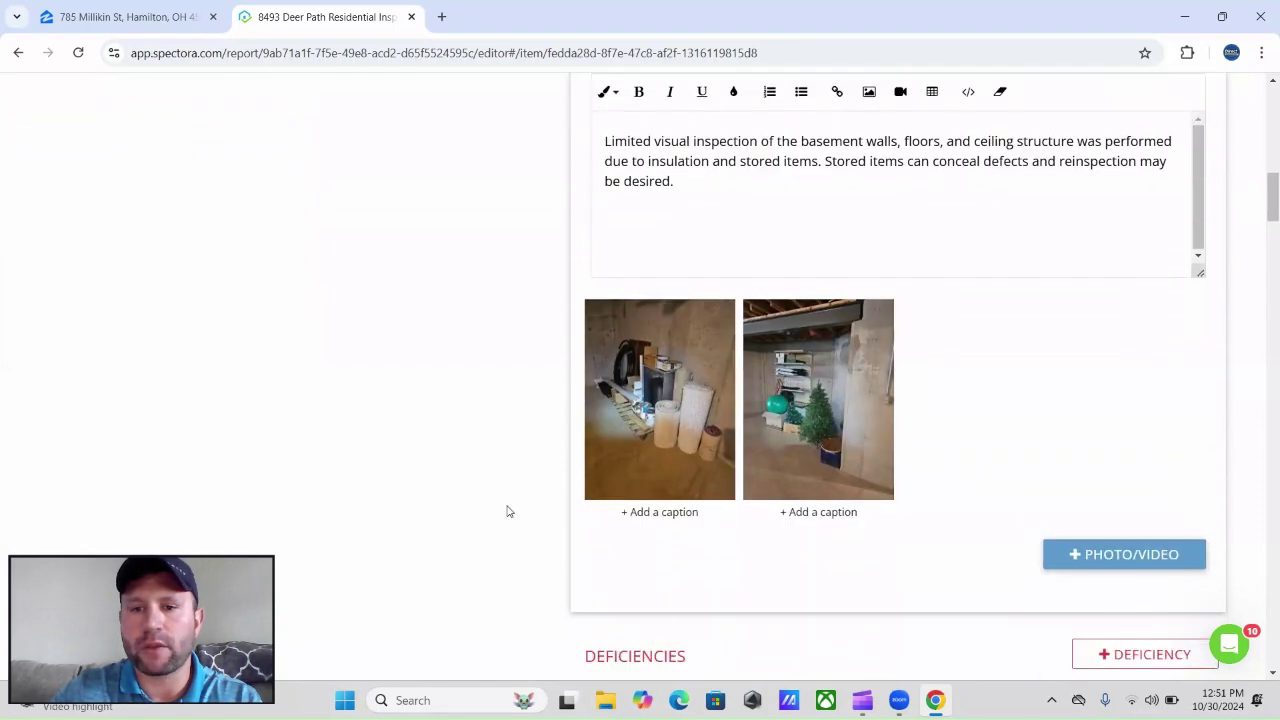
Review the Potential Microbial Growth deficiency with its location and photos, and the Basement Floor - Crack(s) deficiency
scroll(507, 511, down, 3)
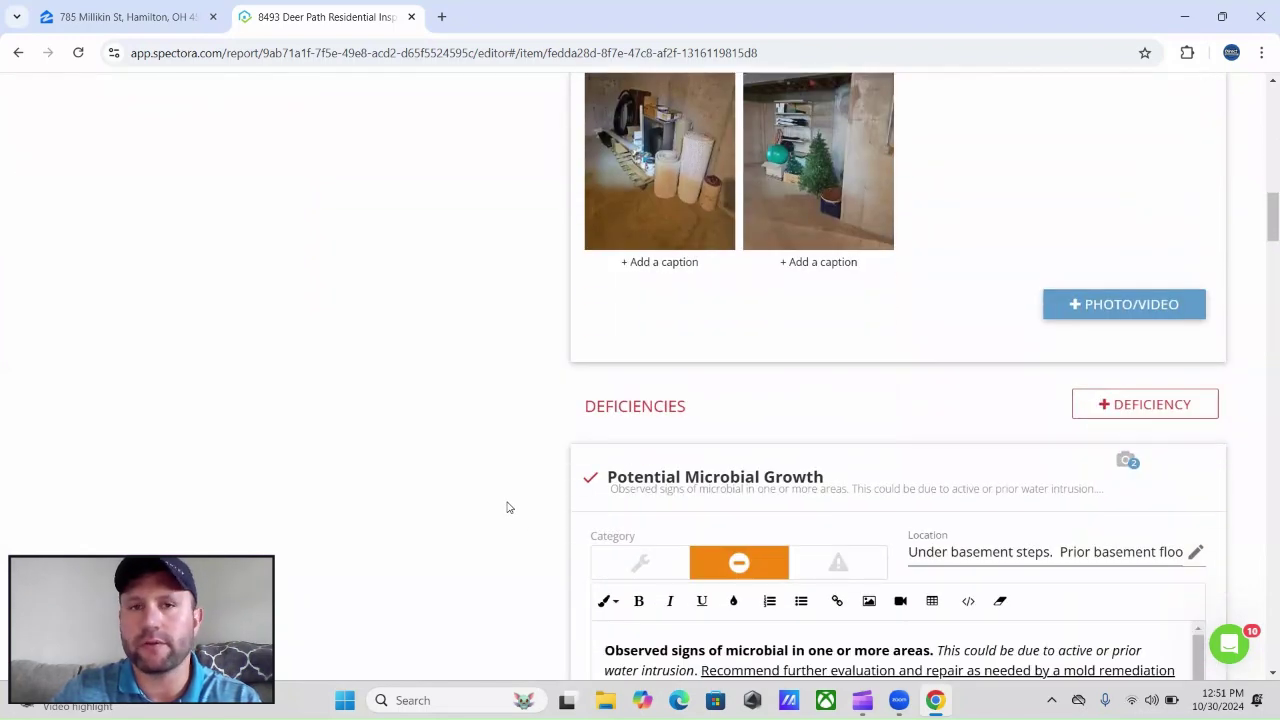
scroll(507, 508, down, 2)
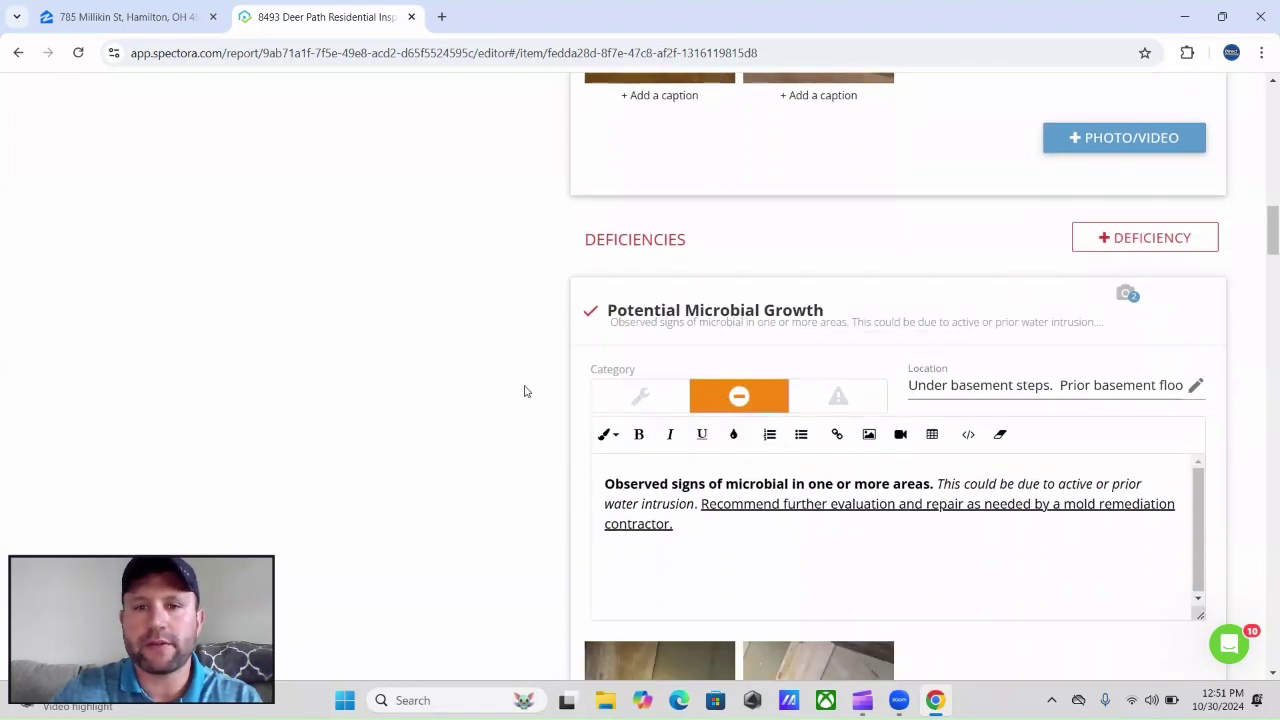
scroll(487, 411, down, 4)
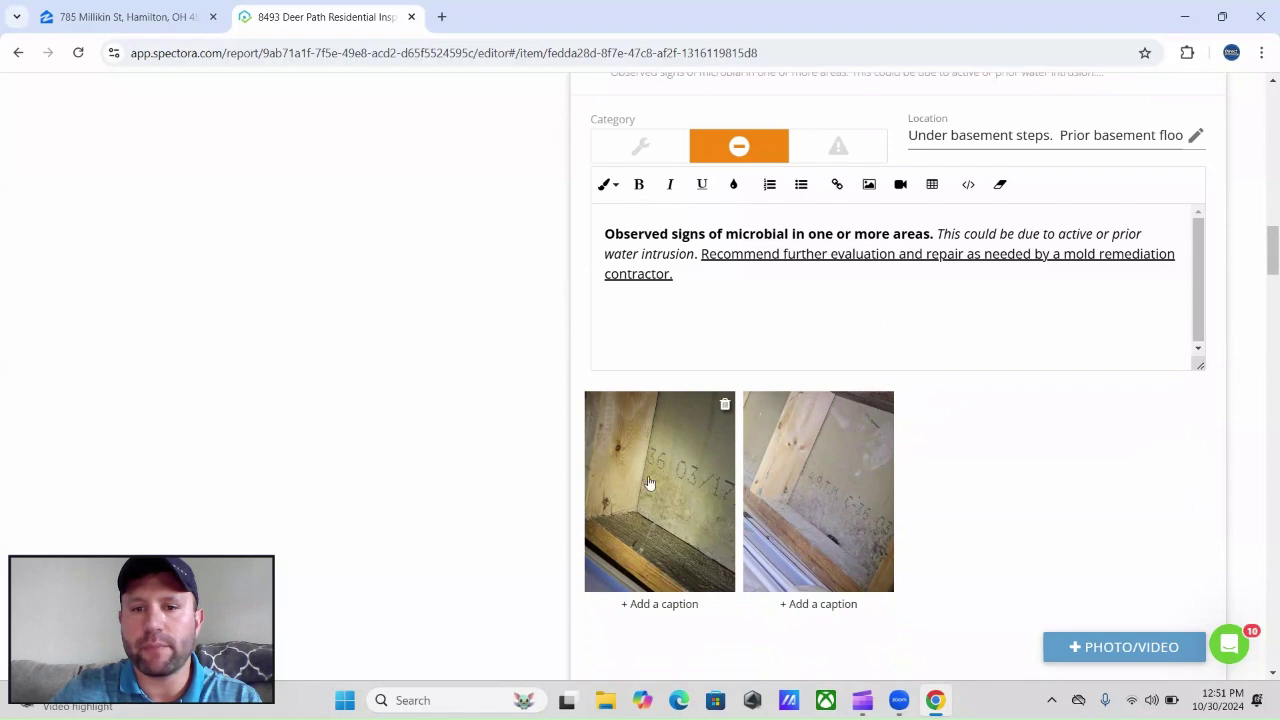
scroll(450, 471, down, 6)
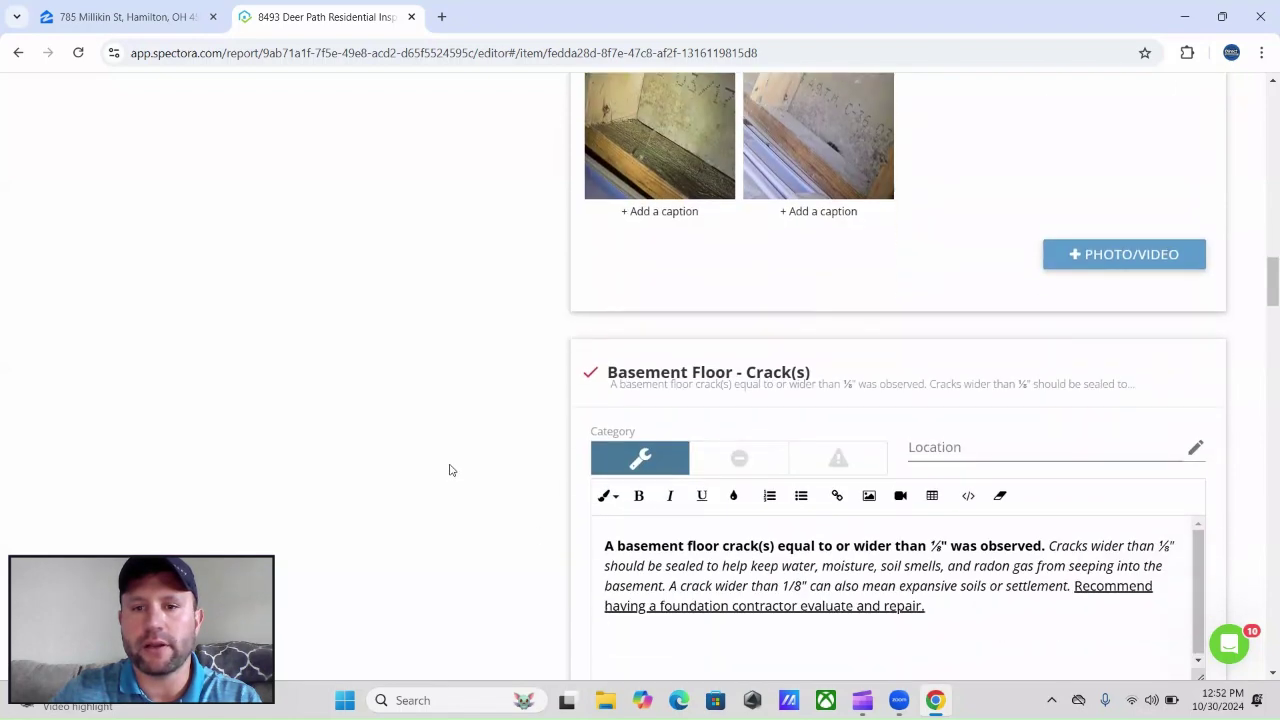
scroll(700, 415, down, 1)
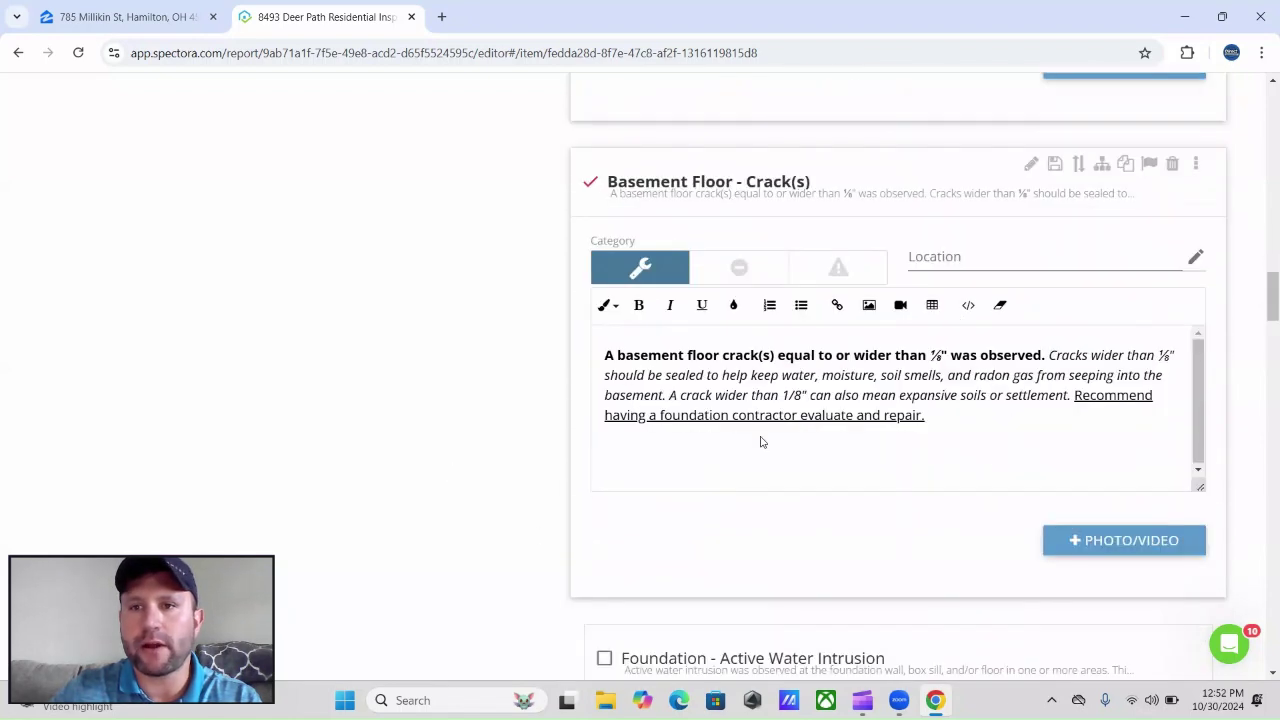
Review the foundation prior repairs, dry water stains and typical hairline cracks with their photos, and the crawlspace deficiency options that follow
scroll(489, 380, down, 6)
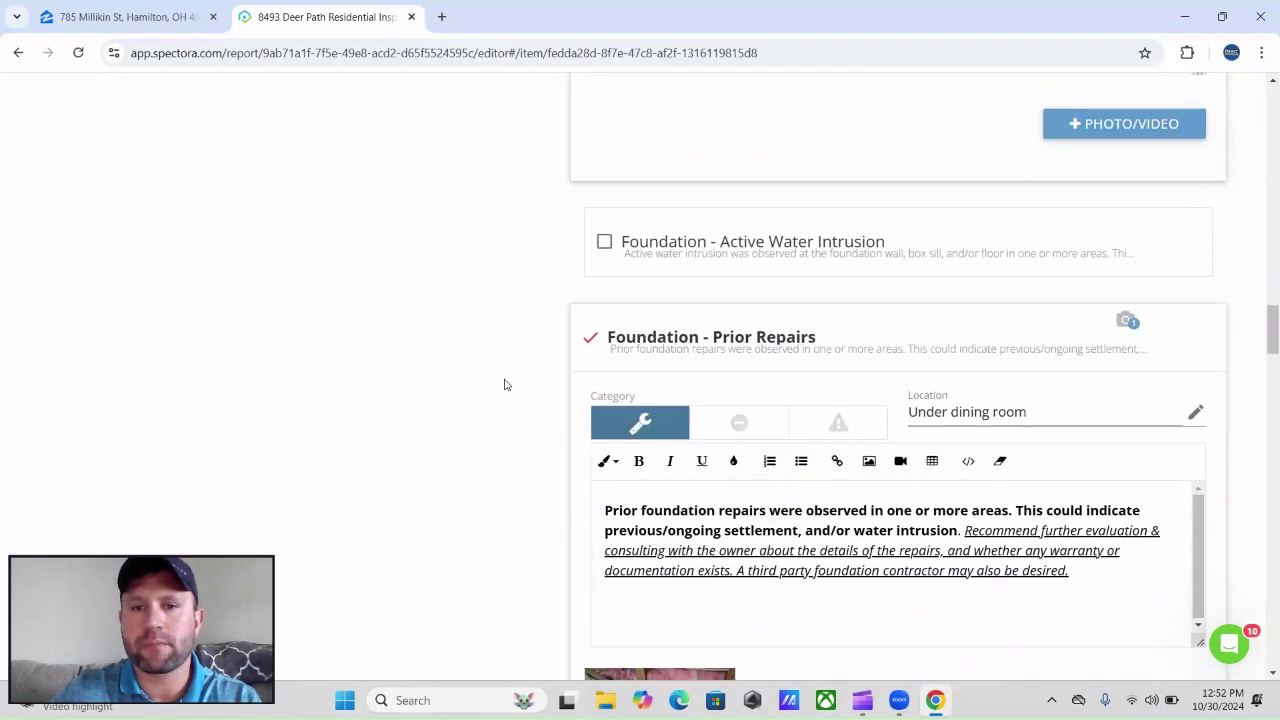
scroll(548, 369, down, 6)
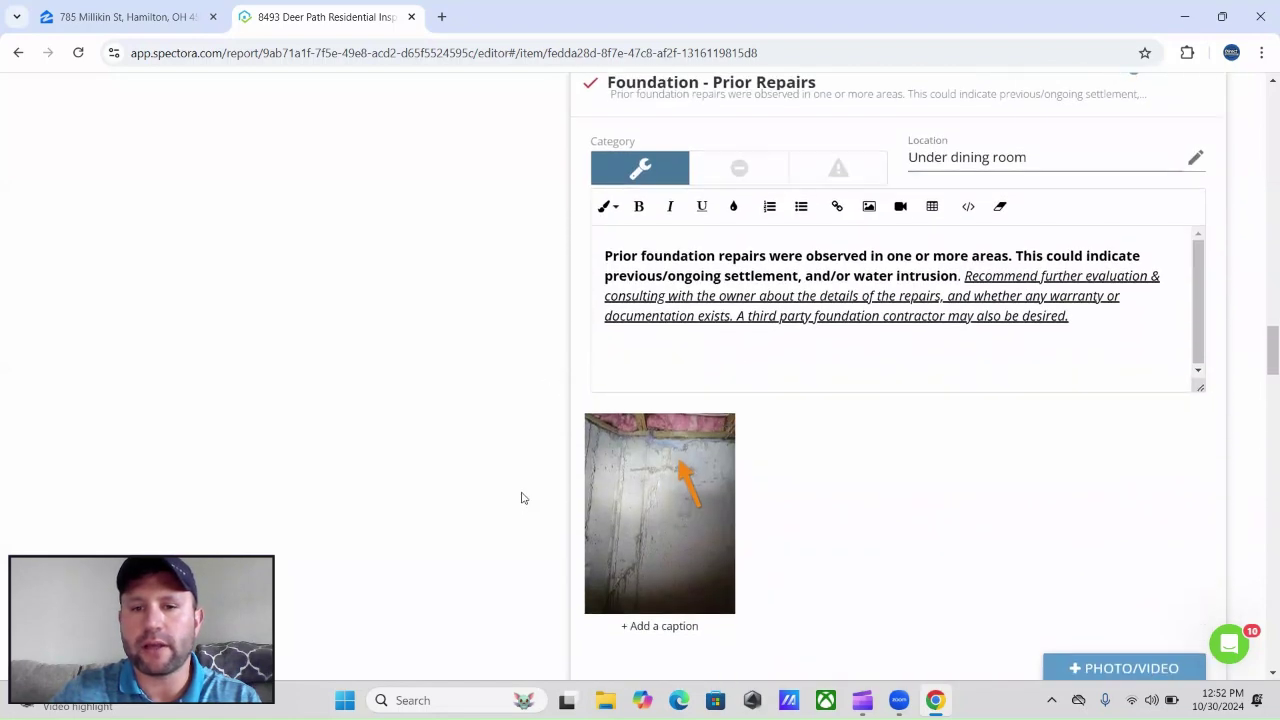
scroll(523, 480, down, 5)
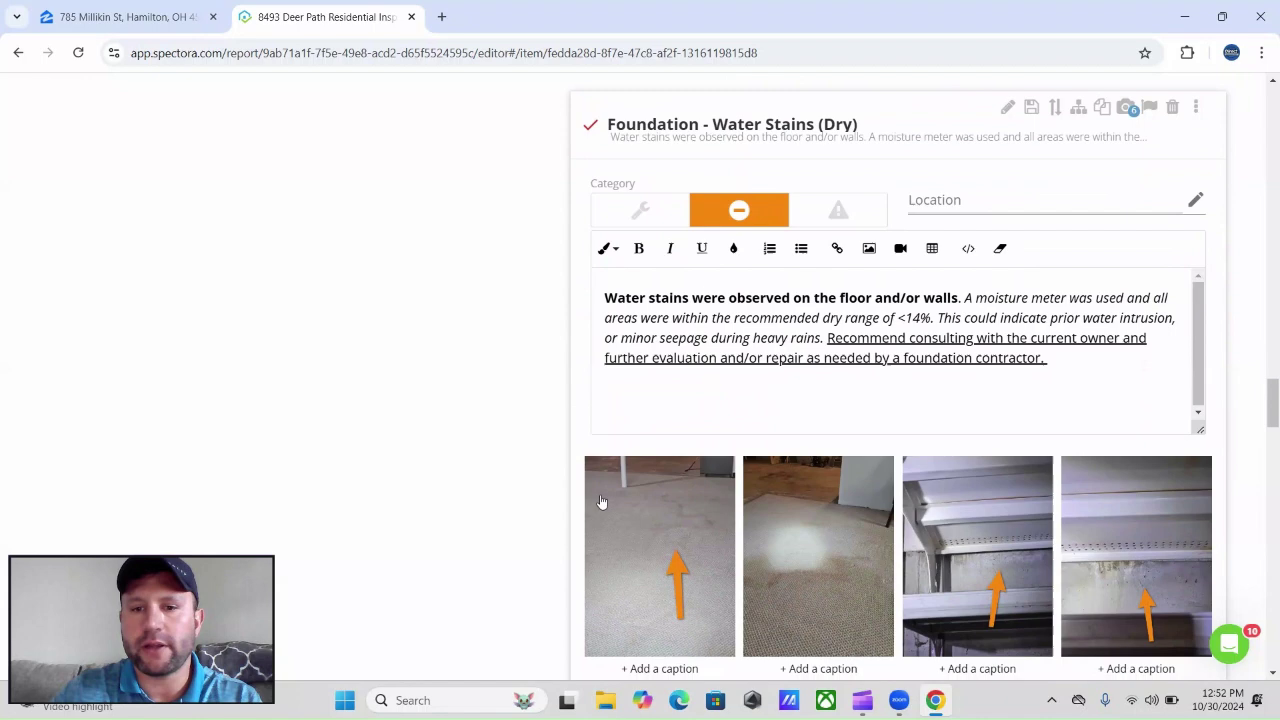
scroll(511, 477, down, 4)
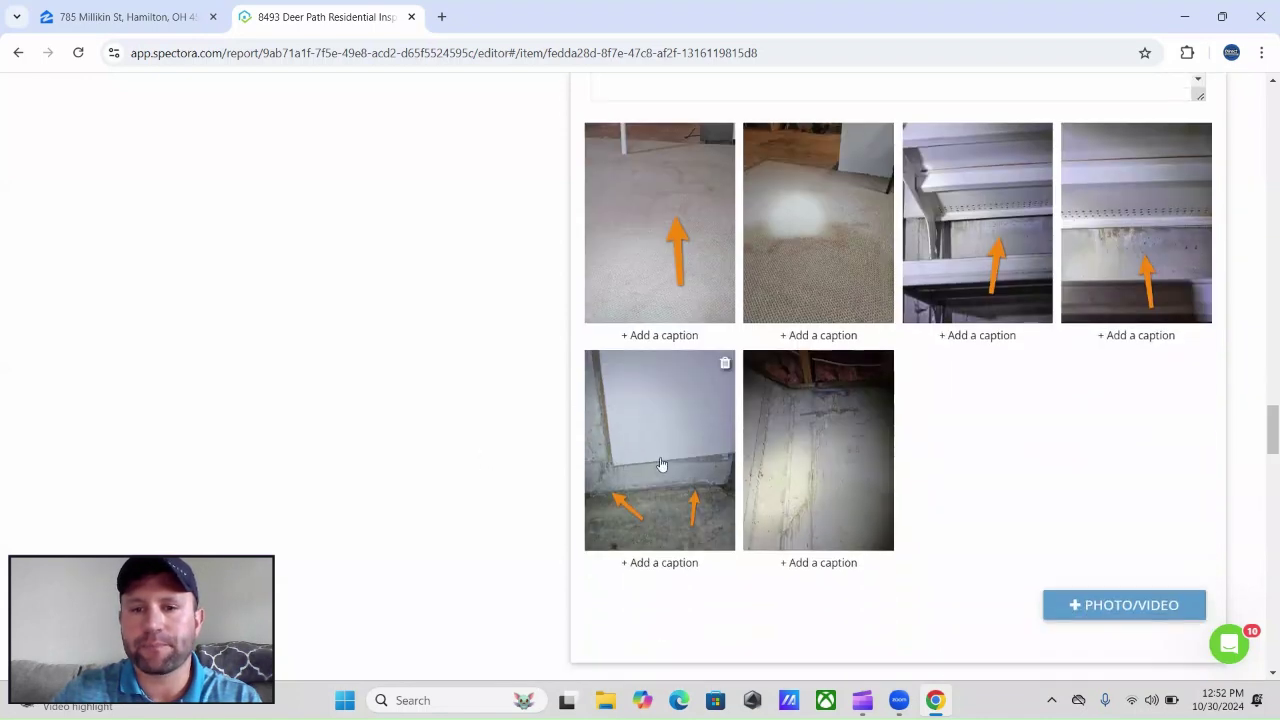
scroll(472, 480, down, 6)
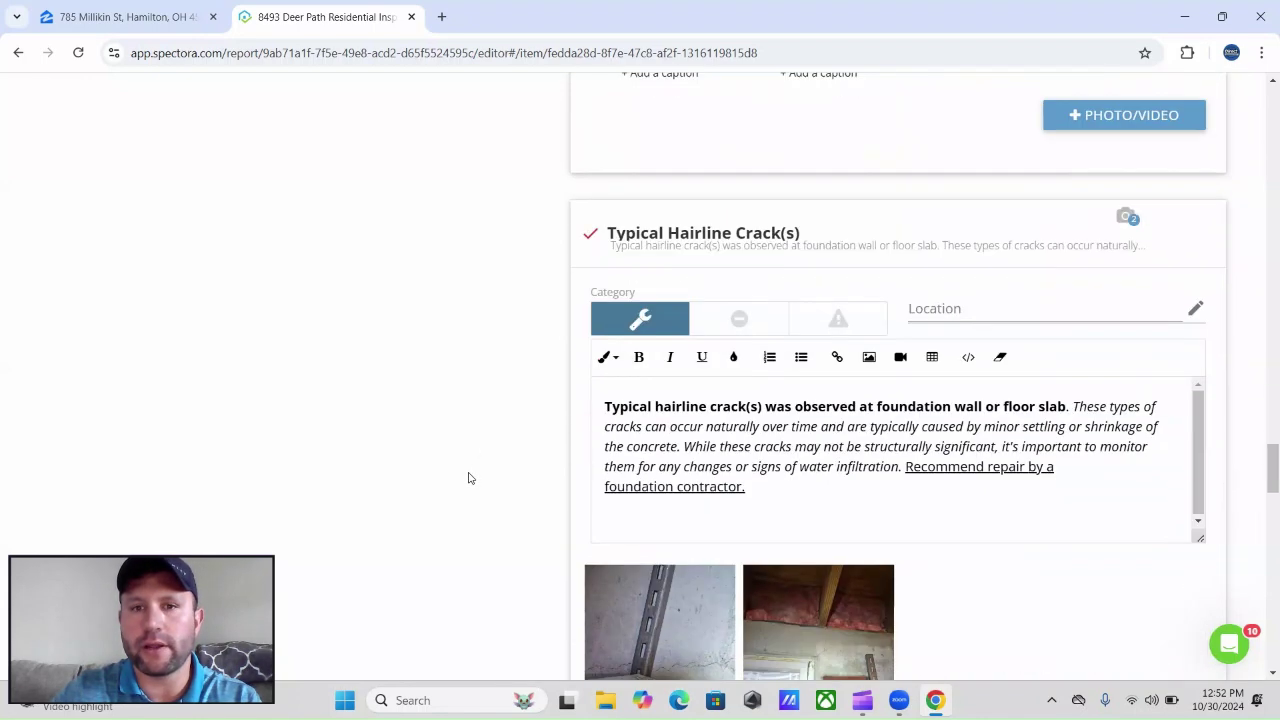
scroll(468, 478, down, 2)
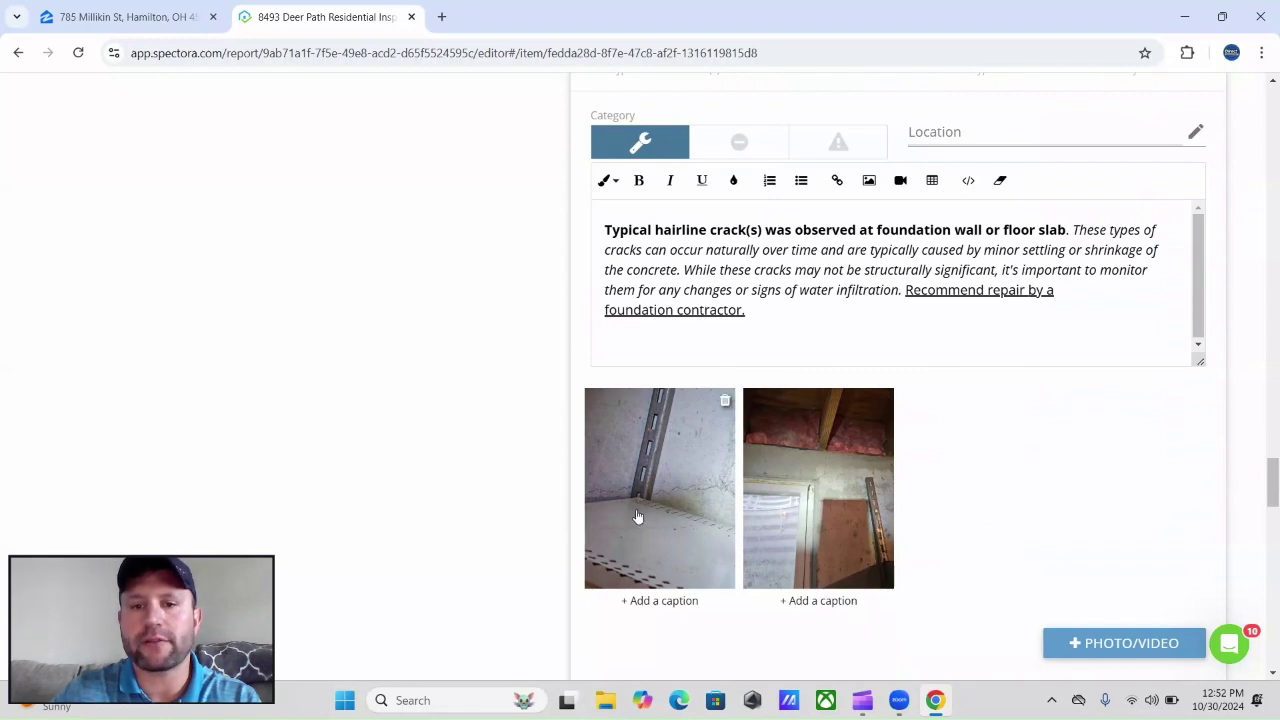
scroll(500, 503, down, 12)
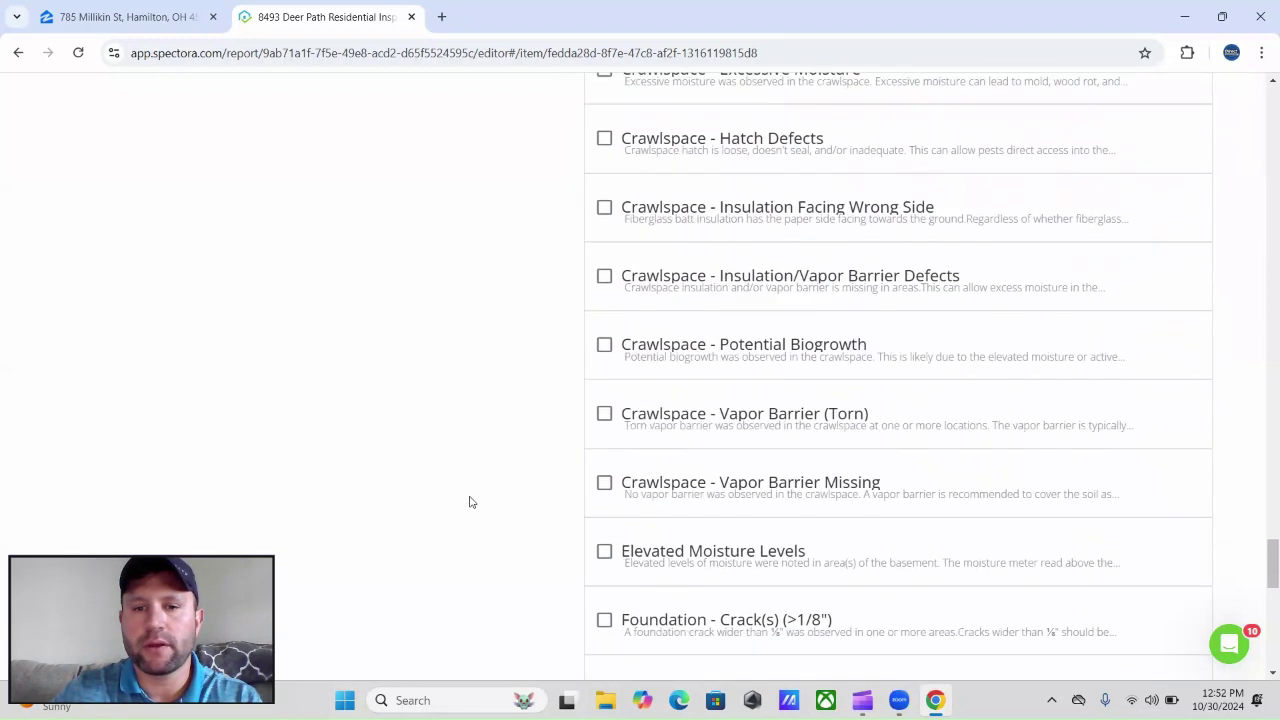
Look over the remaining crawlspace and foundation deficiency options, go back over the basement deficiencies and limitation photos, and open Framework & Subfloor
scroll(471, 502, down, 1)
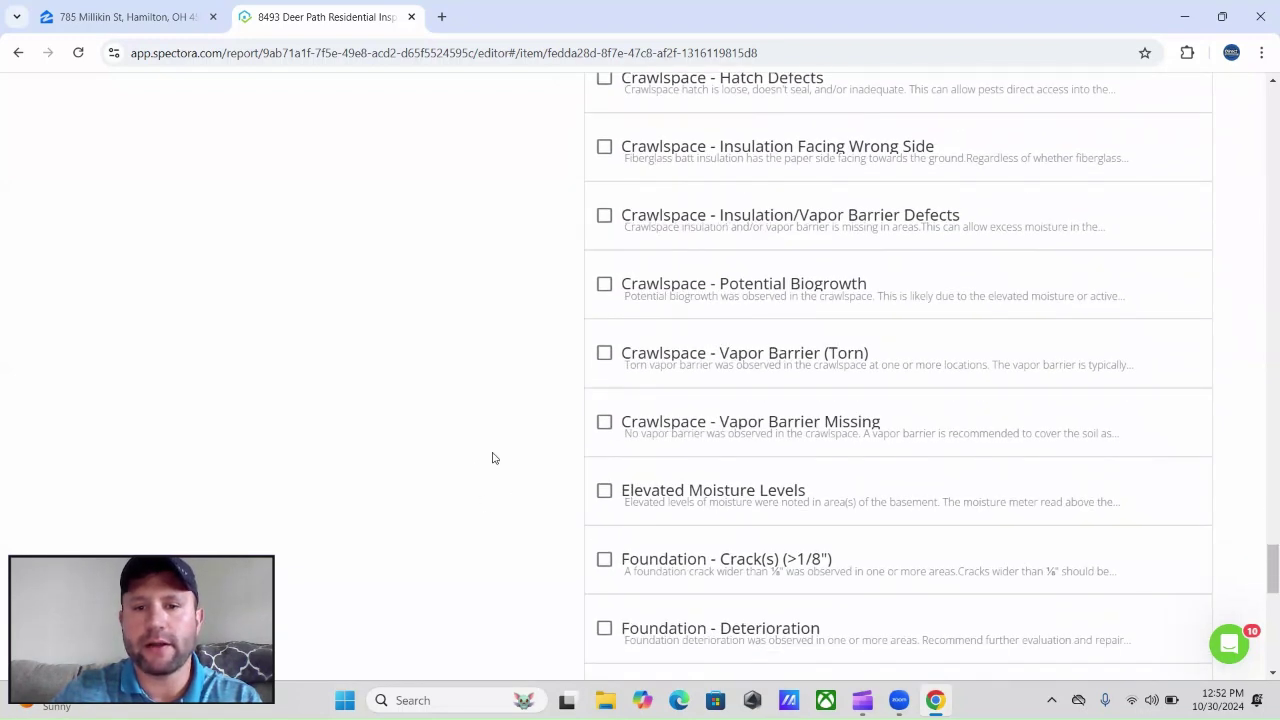
scroll(502, 433, down, 3)
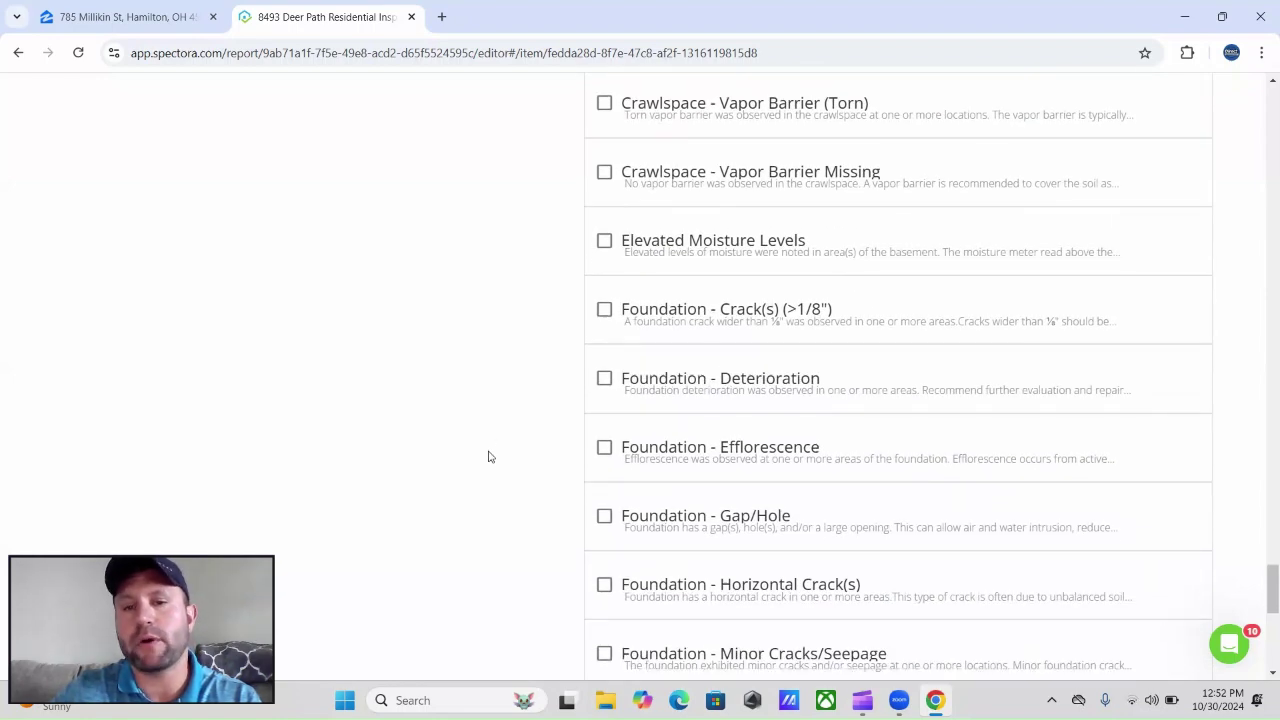
scroll(488, 457, down, 3)
scroll(488, 457, up, 14)
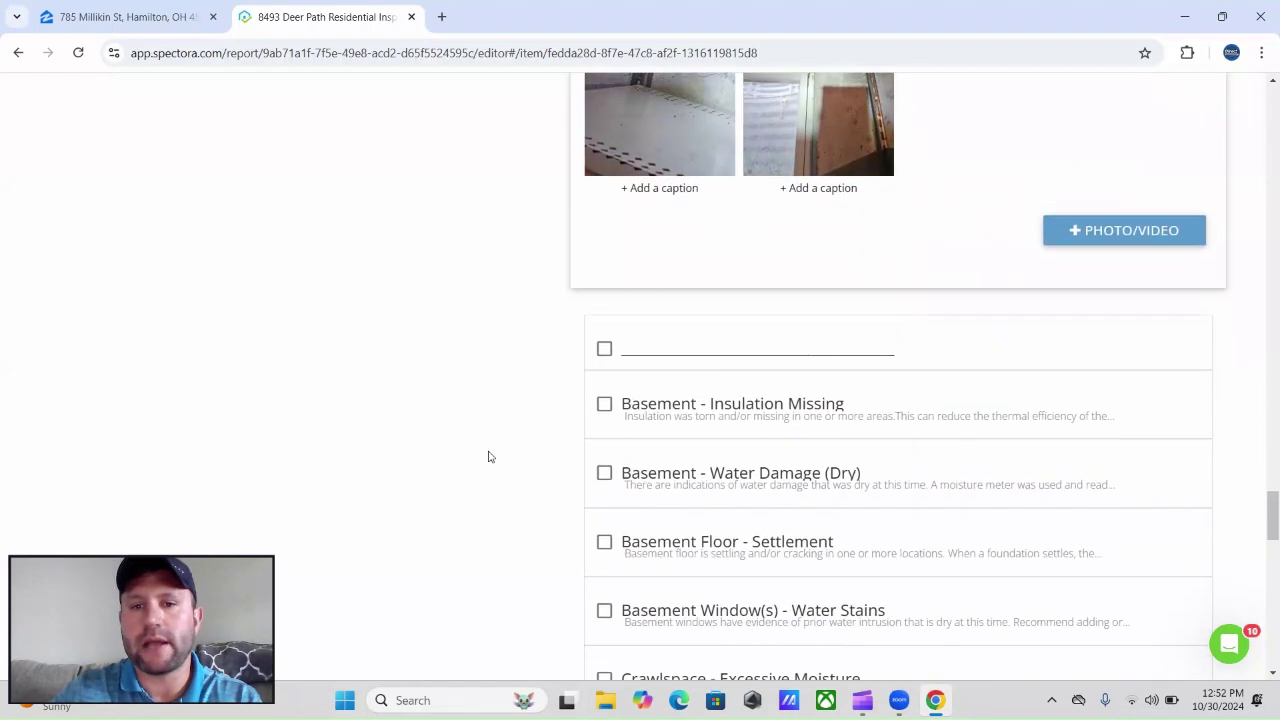
scroll(527, 467, up, 4)
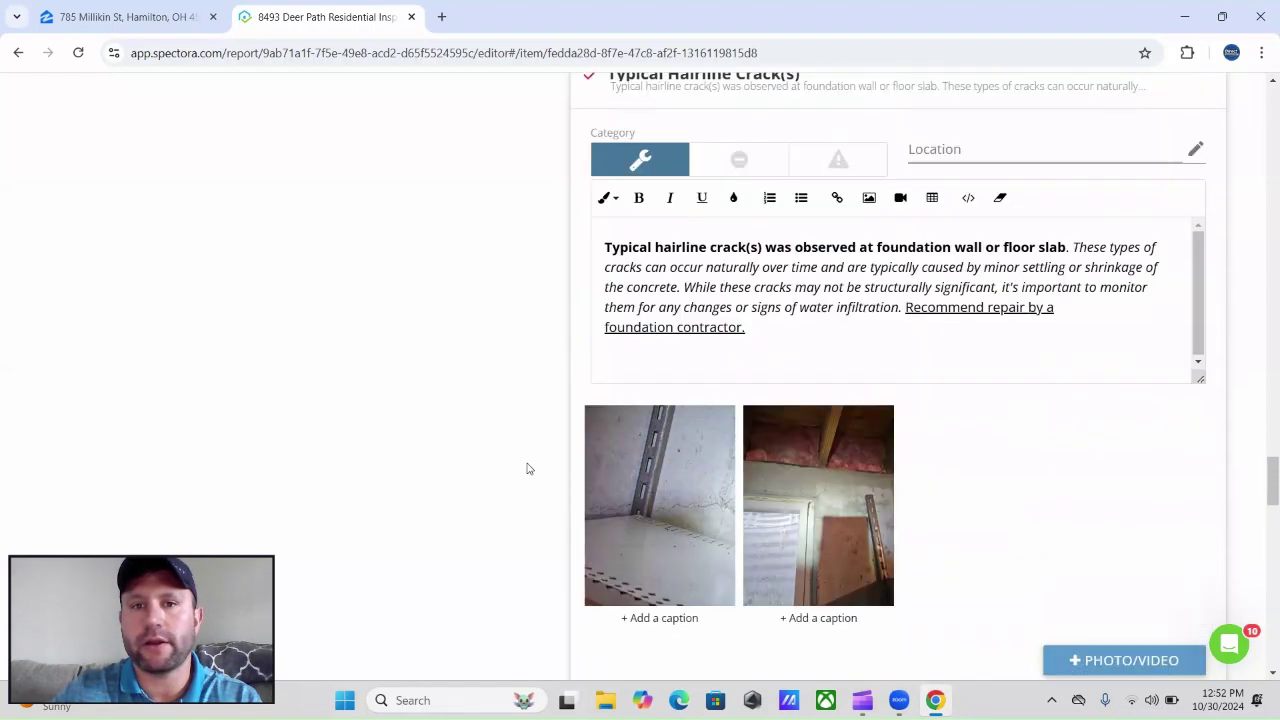
scroll(527, 470, up, 13)
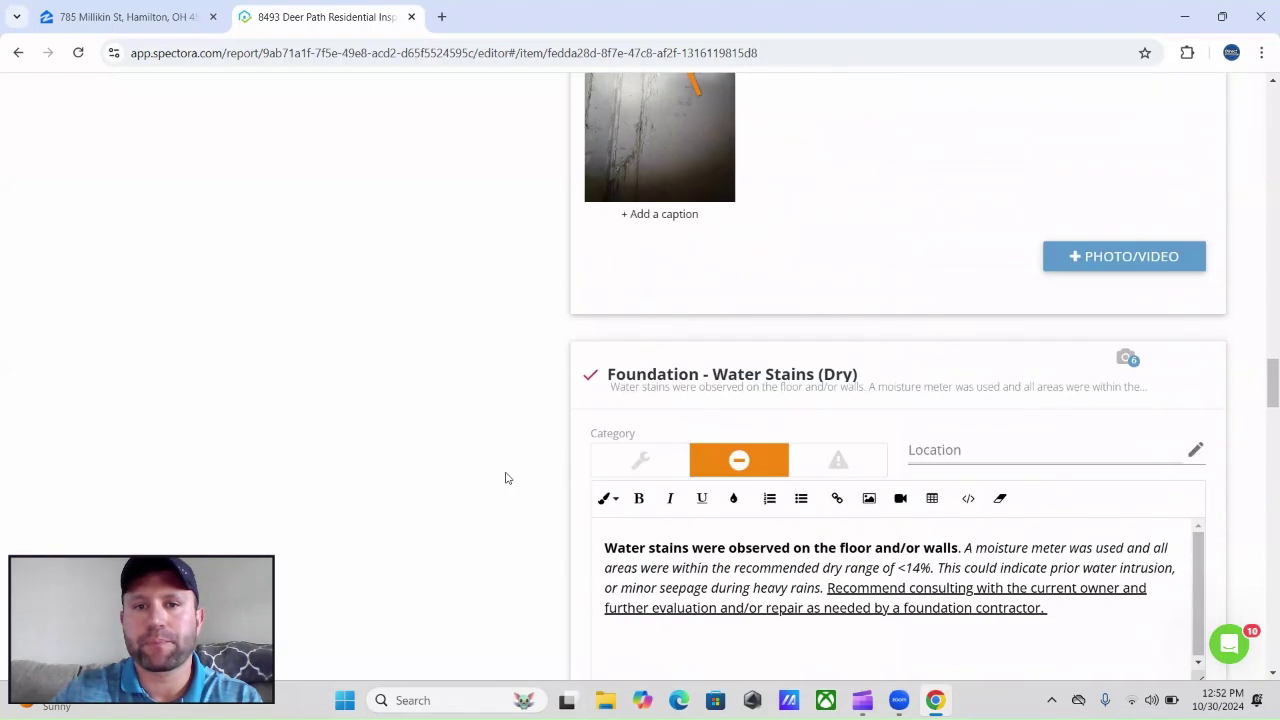
scroll(505, 478, up, 12)
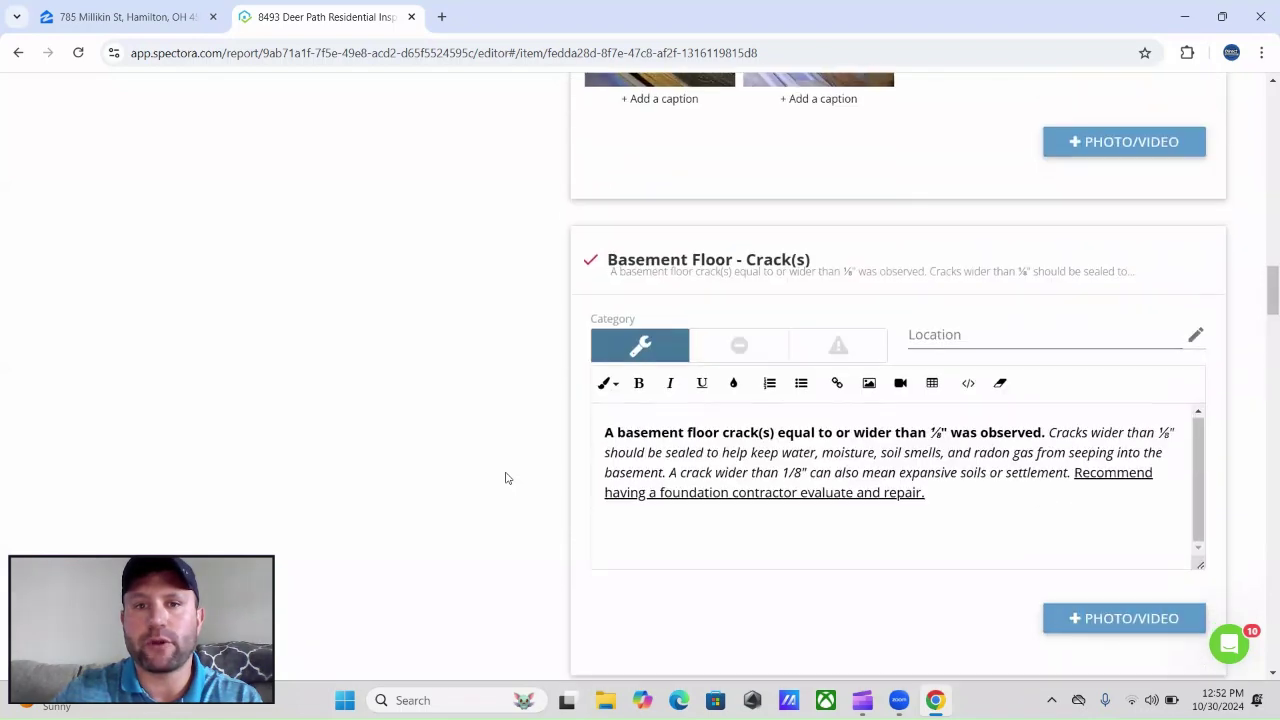
scroll(505, 478, up, 2)
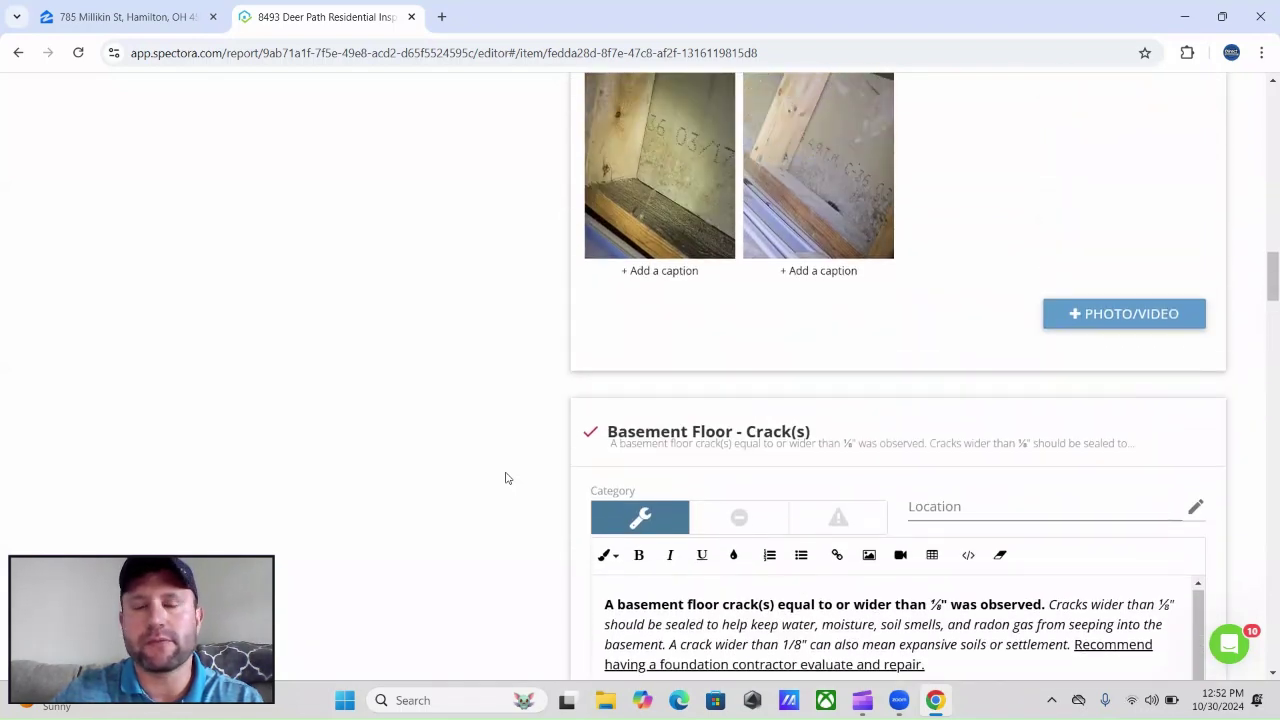
scroll(500, 470, up, 11)
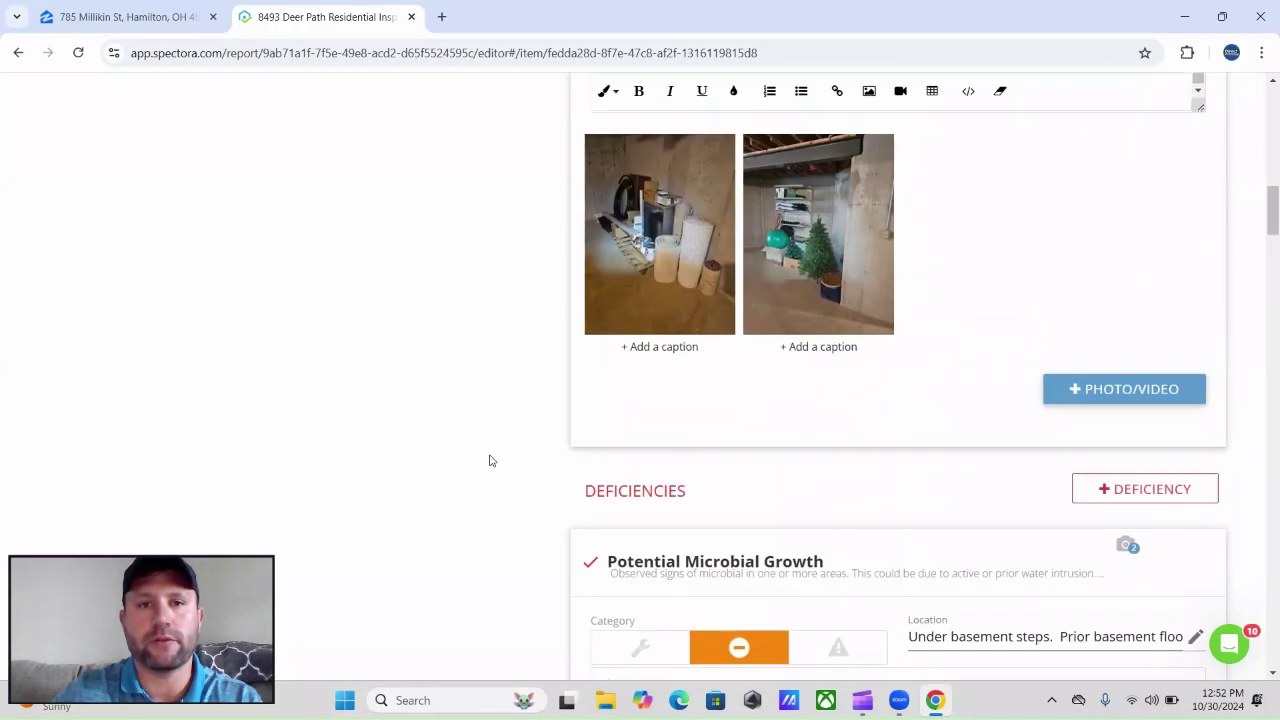
scroll(488, 466, up, 10)
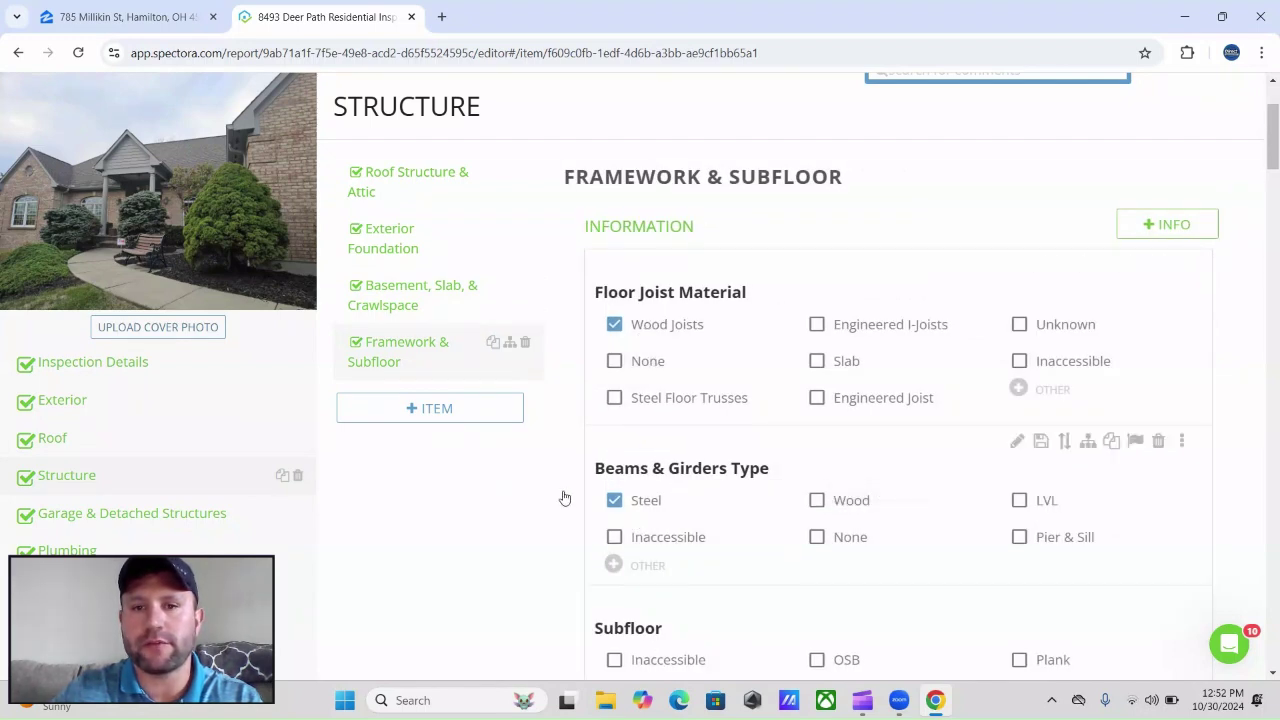
Review the Framework & Subfloor materials, the Limited Visual limitation, and the Subfloor - Water Damage (Not Active) deficiency with its location and photos
scroll(574, 434, down, 3)
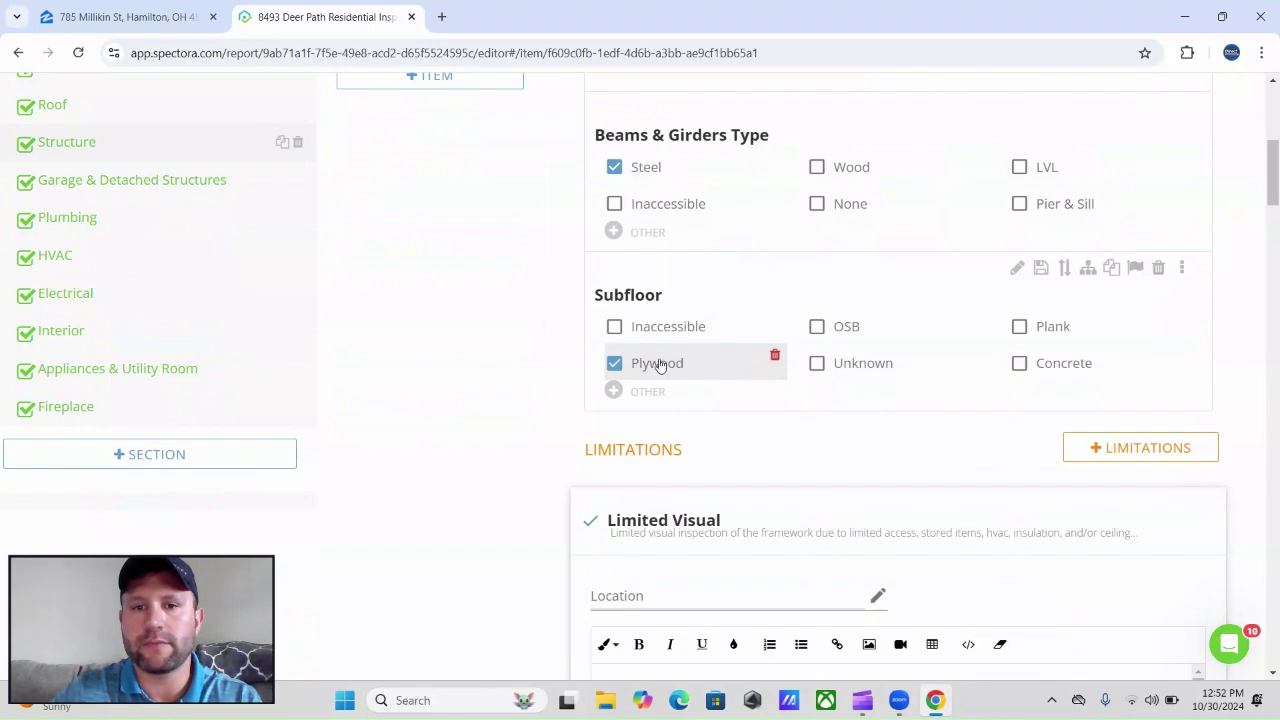
scroll(524, 419, down, 3)
scroll(480, 395, up, 2)
scroll(486, 405, down, 3)
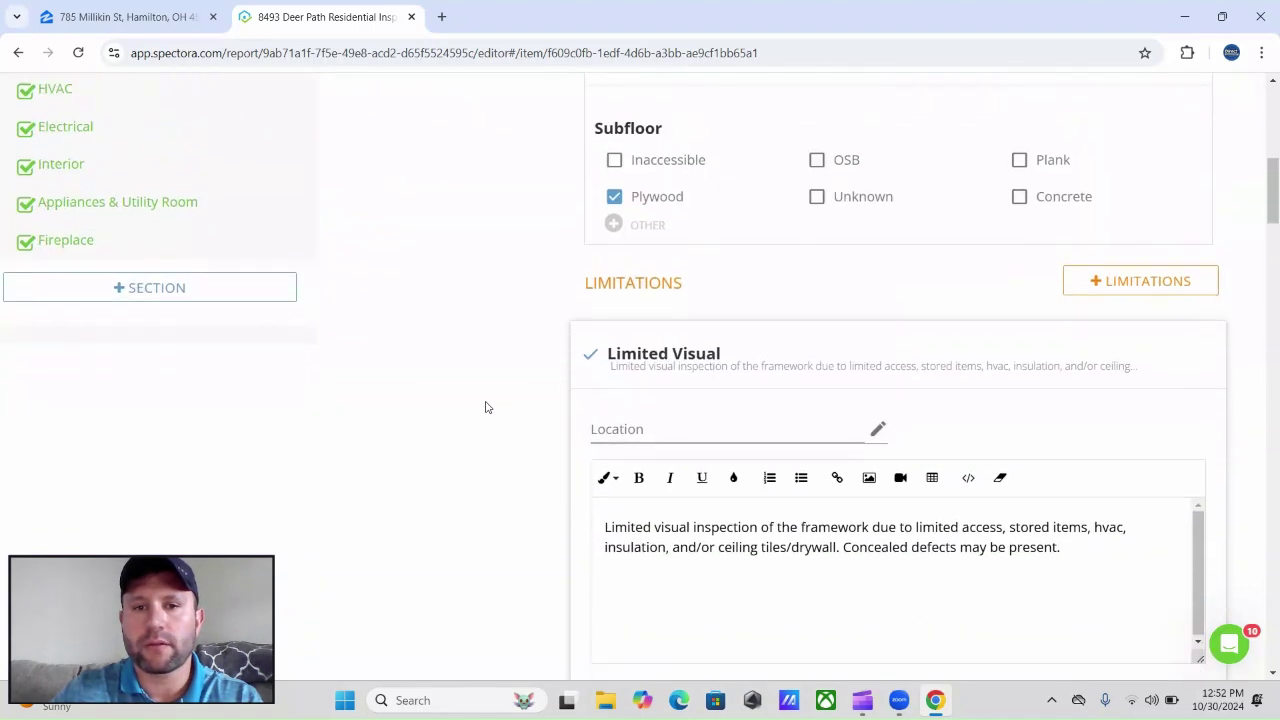
scroll(510, 415, down, 8)
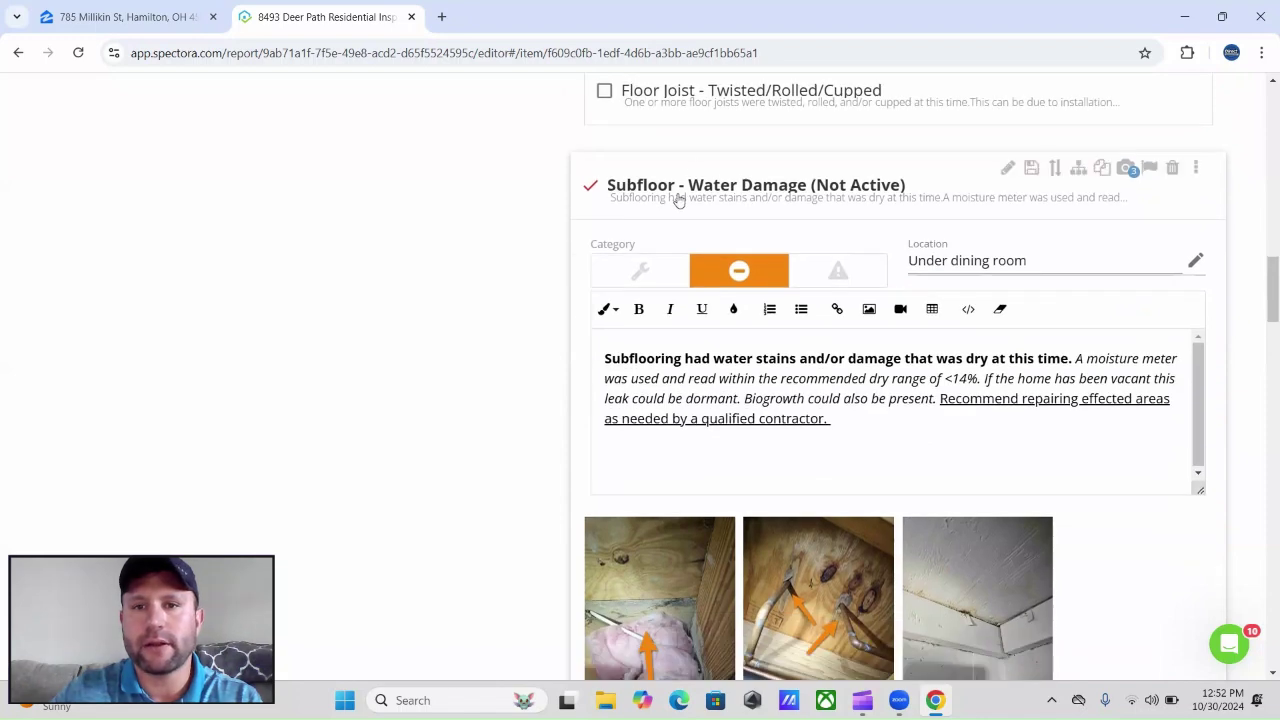
scroll(500, 360, down, 2)
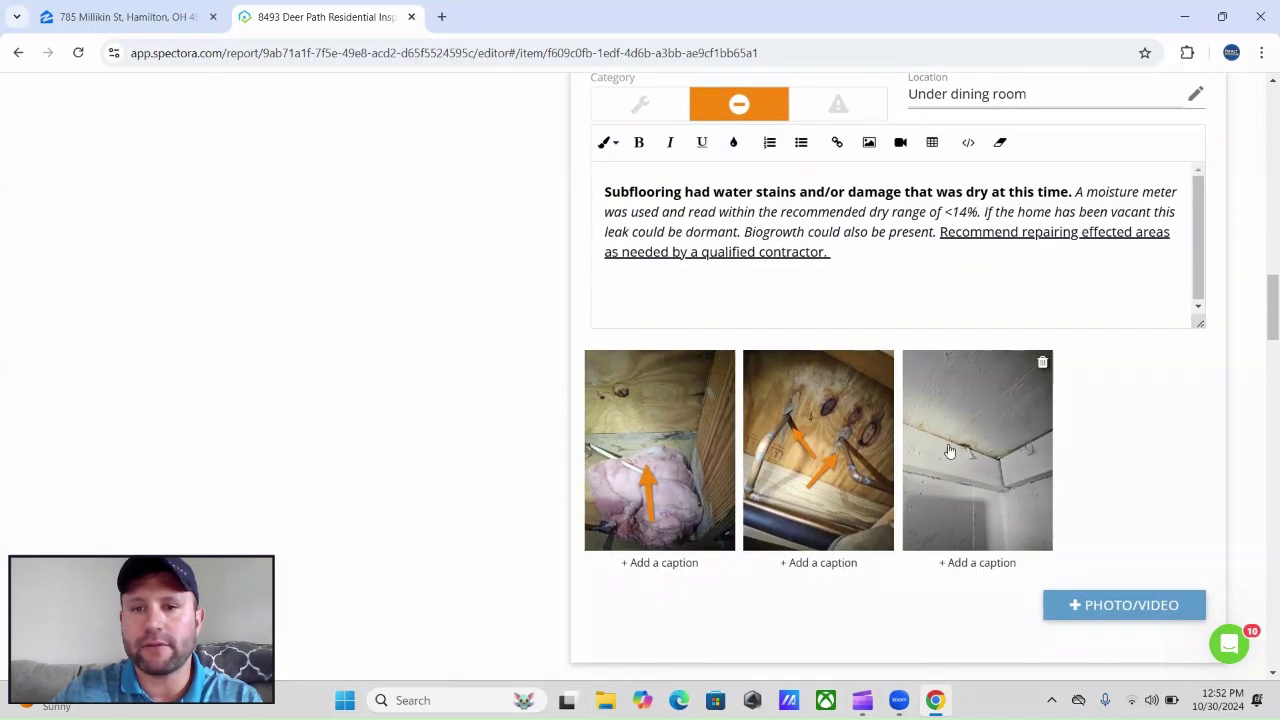
scroll(449, 457, down, 6)
Review the Joist Hangers - Defects deficiency with its location, comment and photos, and the unselected framework deficiency options around it
scroll(449, 459, down, 12)
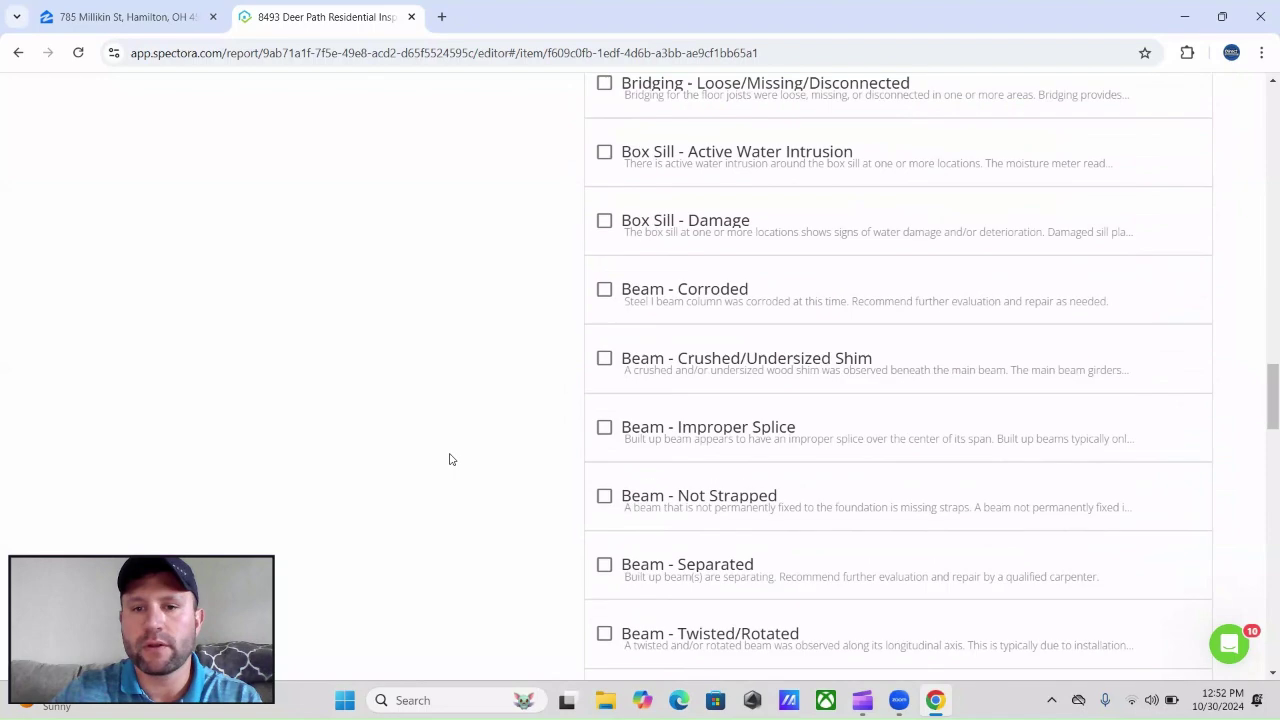
scroll(449, 459, down, 8)
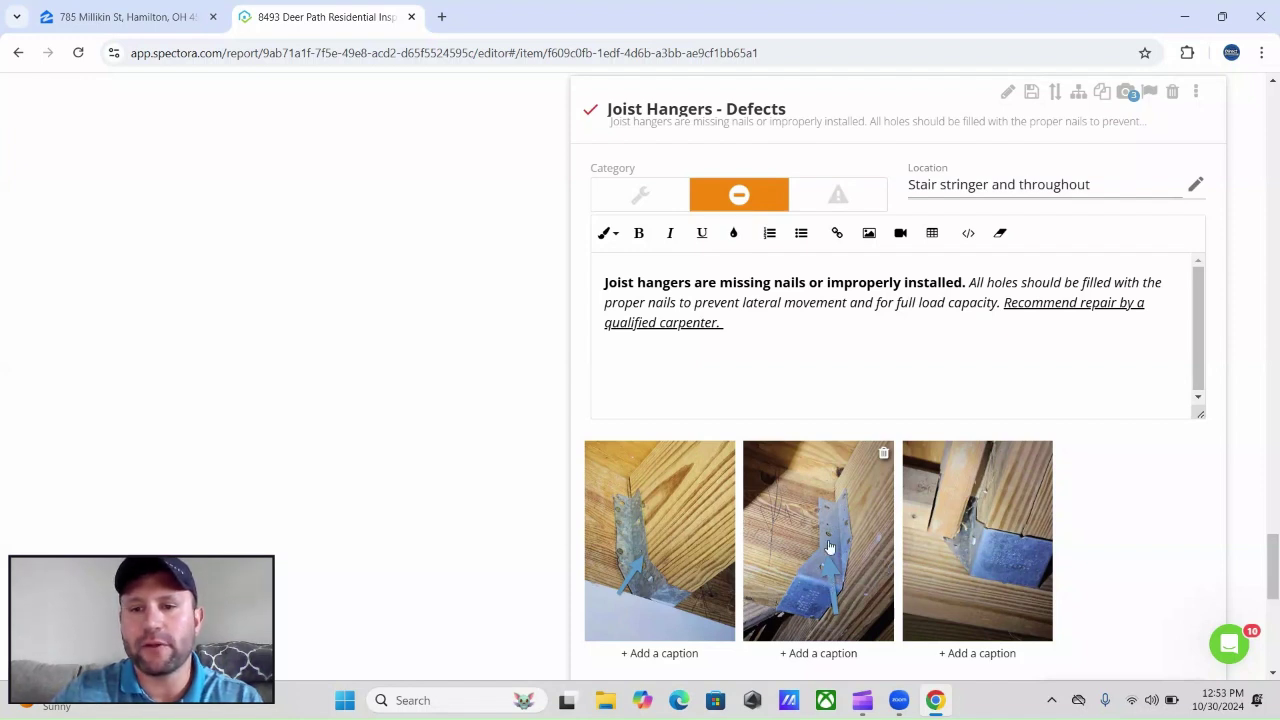
scroll(643, 555, down, 1)
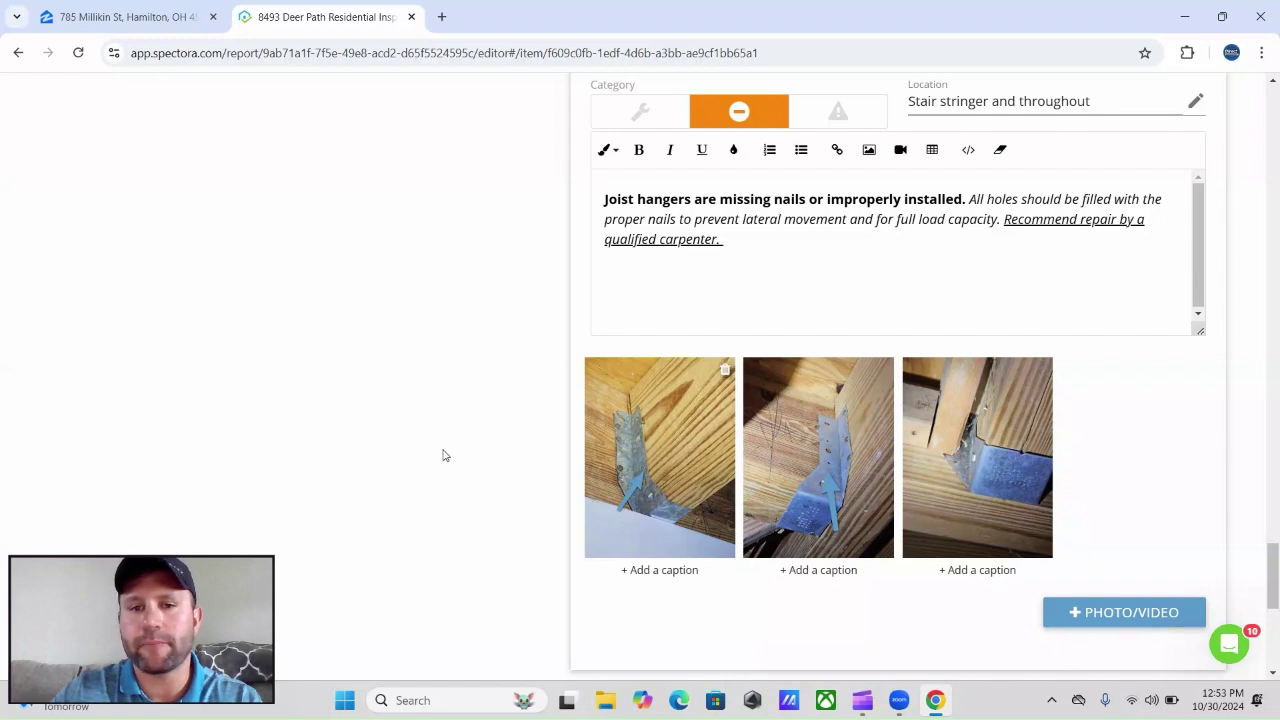
scroll(452, 456, down, 5)
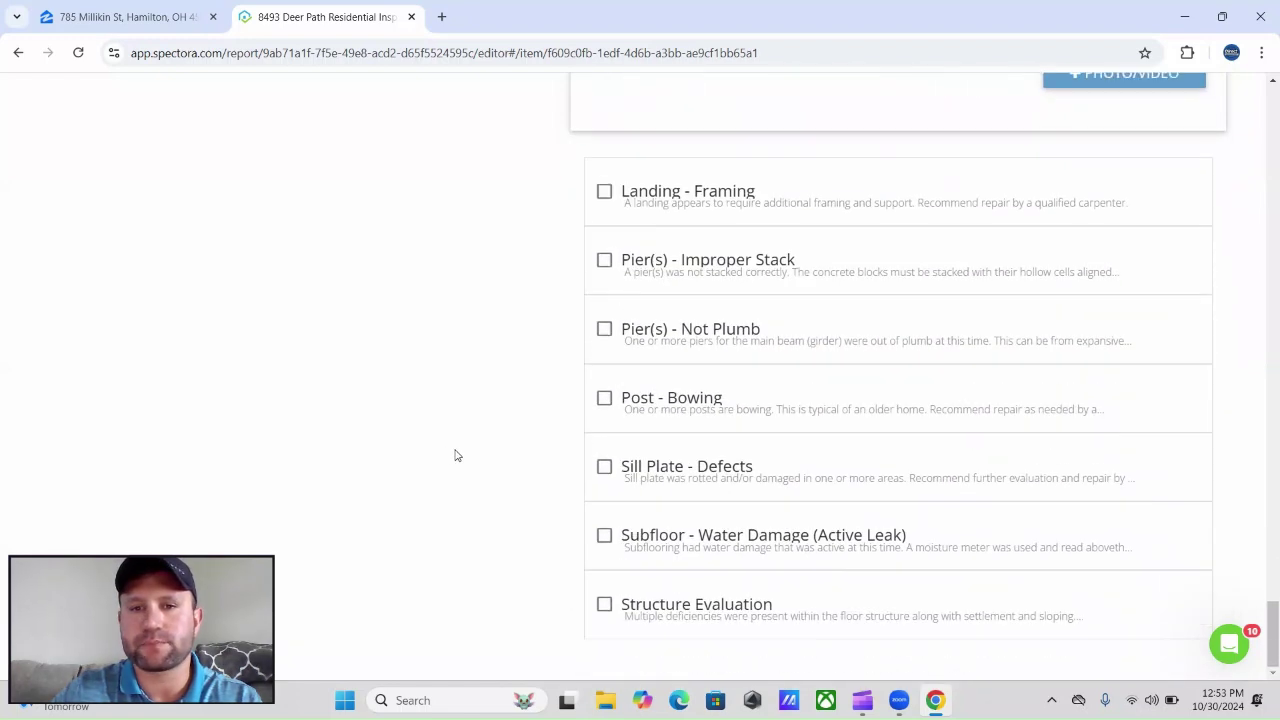
scroll(480, 449, up, 6)
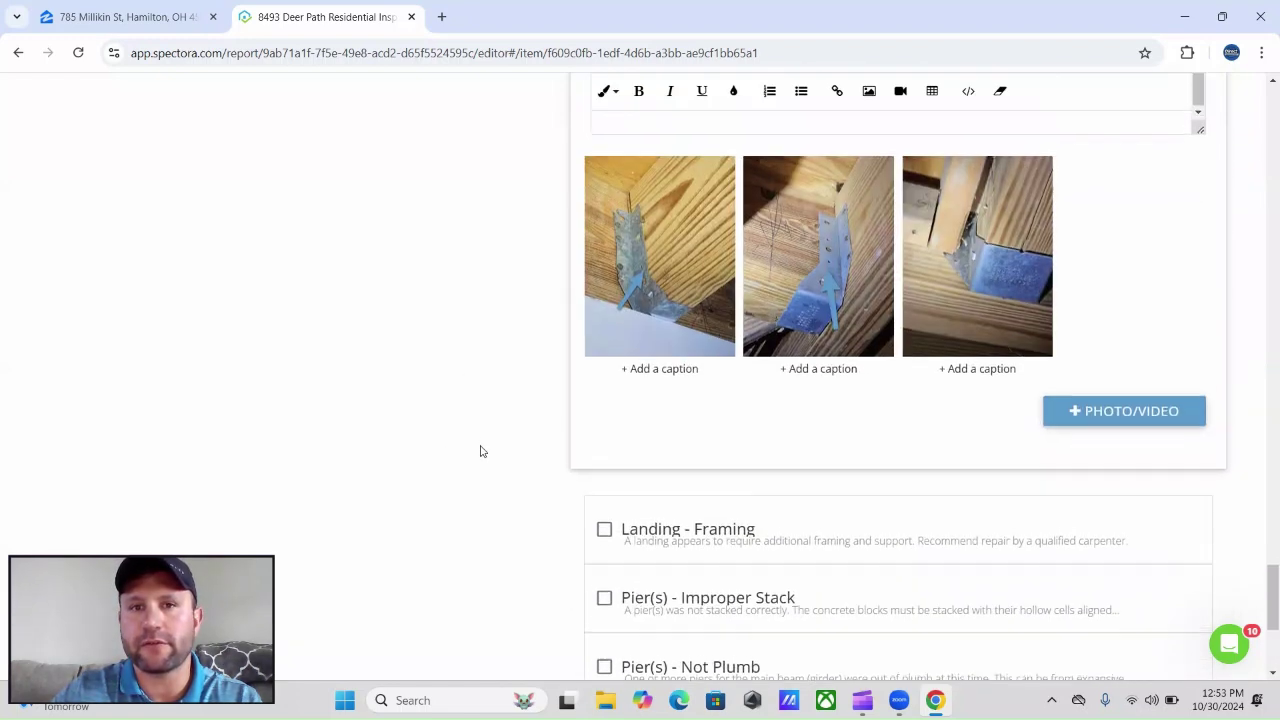
Return to Subfloor - Water Damage (Not Active) and examine its comment's bold observation, italic explanation and underlined recommendation
scroll(481, 456, up, 7)
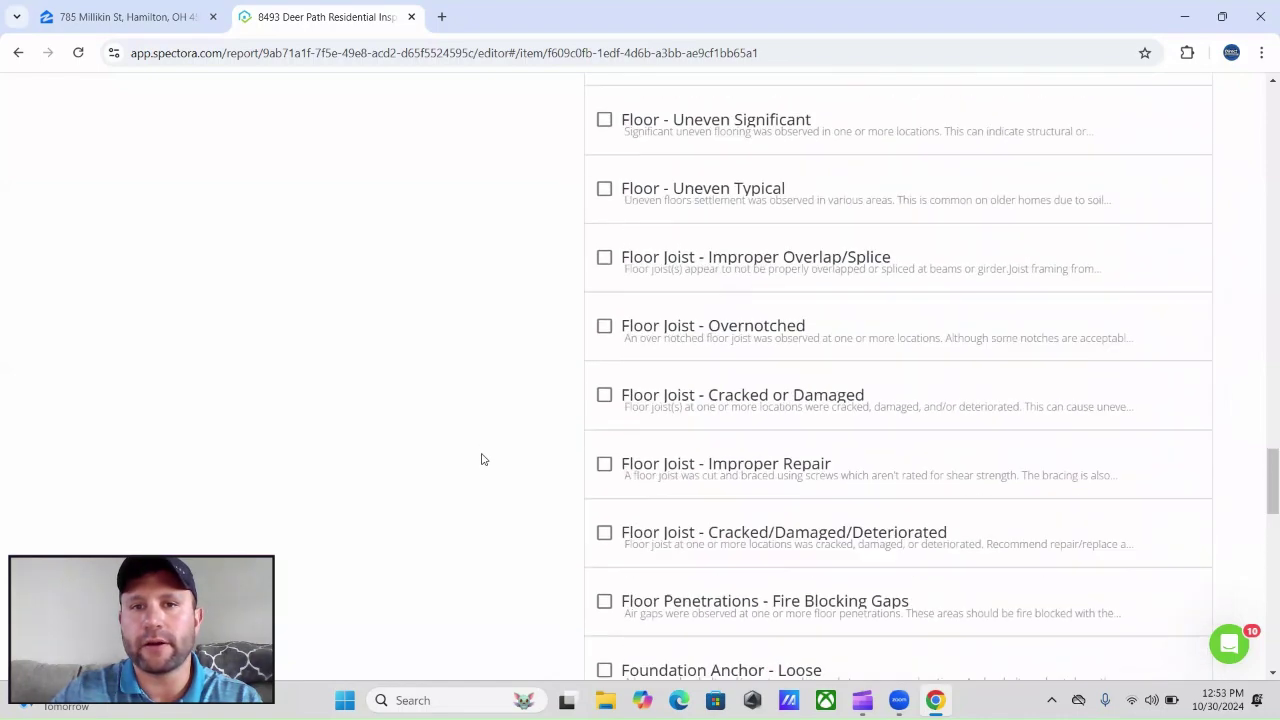
scroll(491, 488, up, 8)
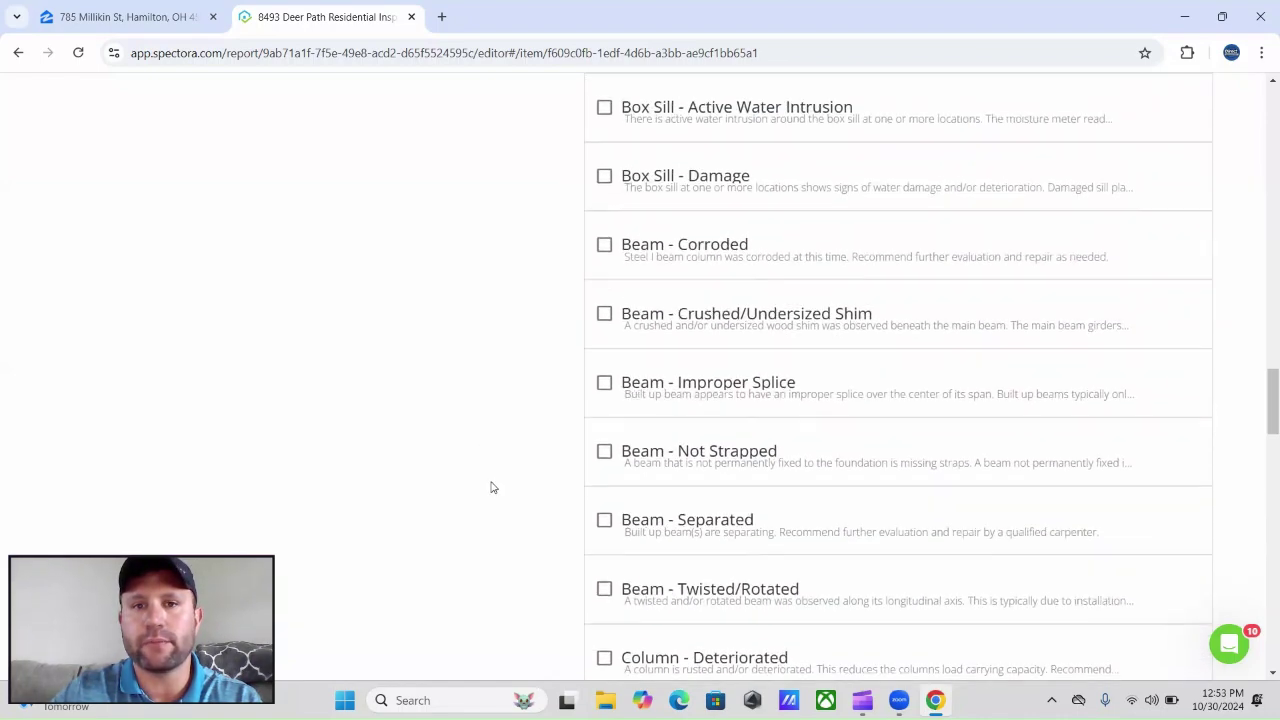
scroll(491, 489, up, 8)
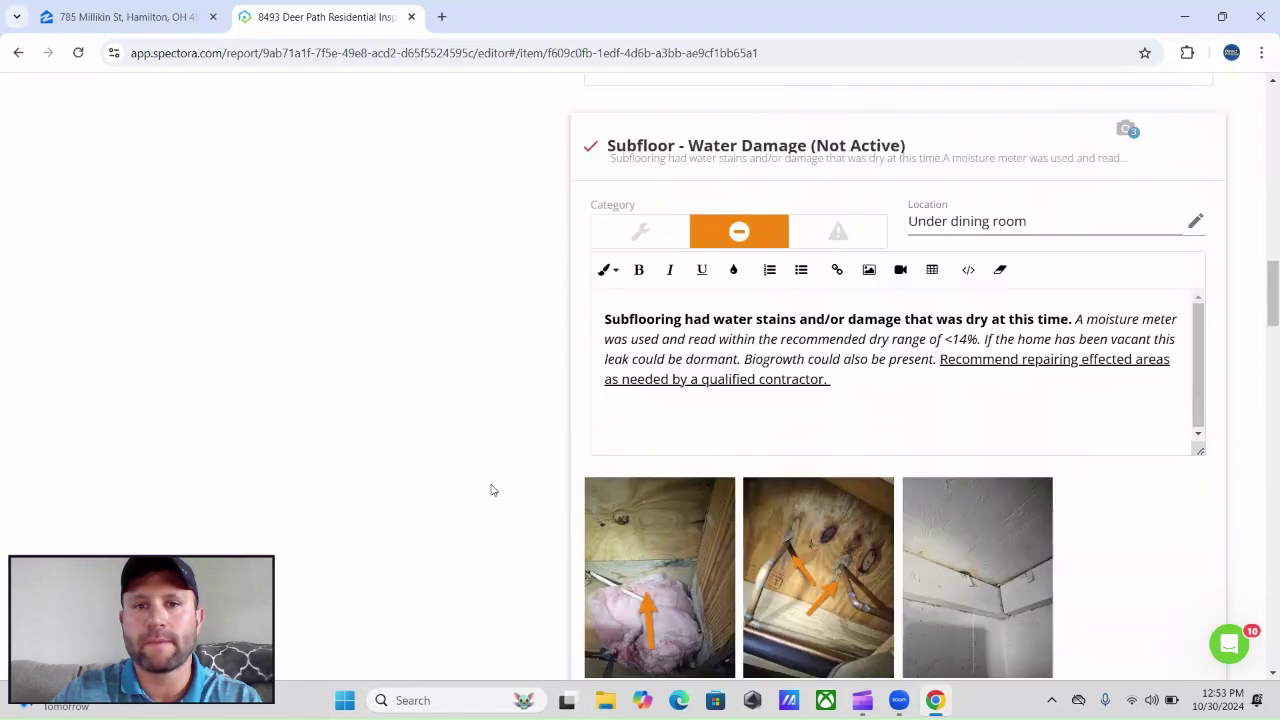
scroll(491, 489, down, 3)
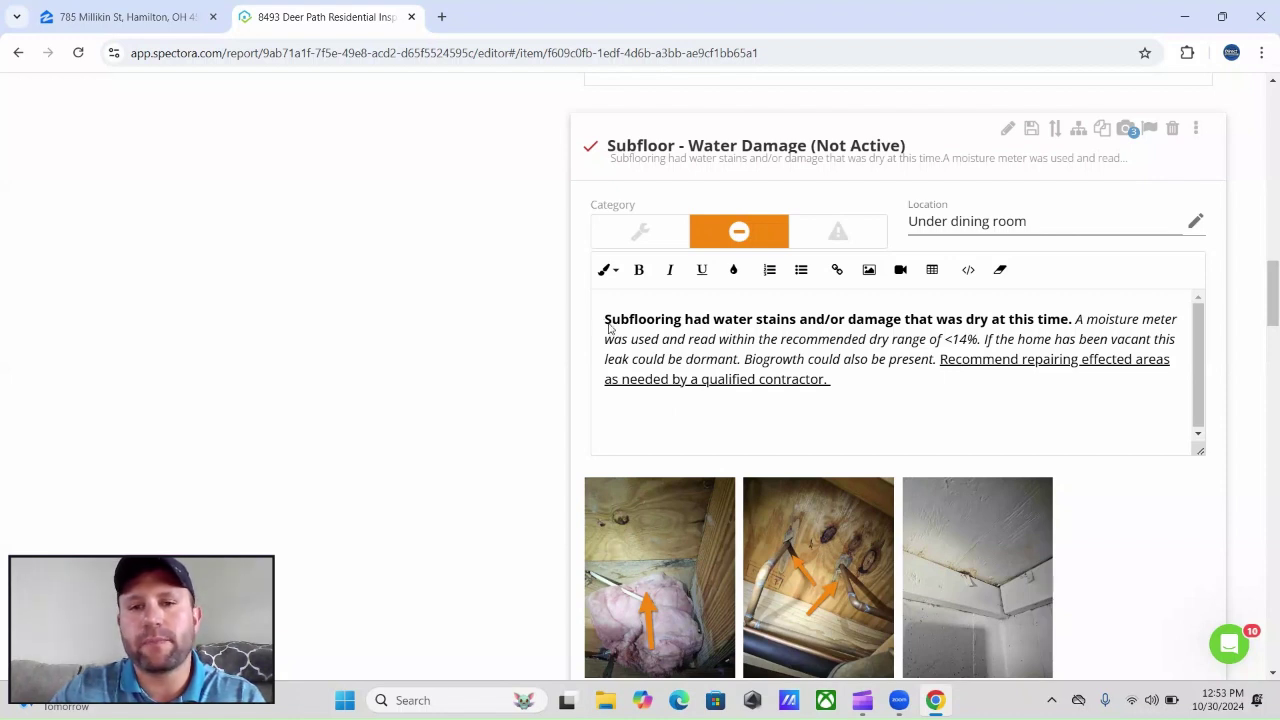
drag(606, 326, 940, 364)
click(1077, 323)
click(940, 368)
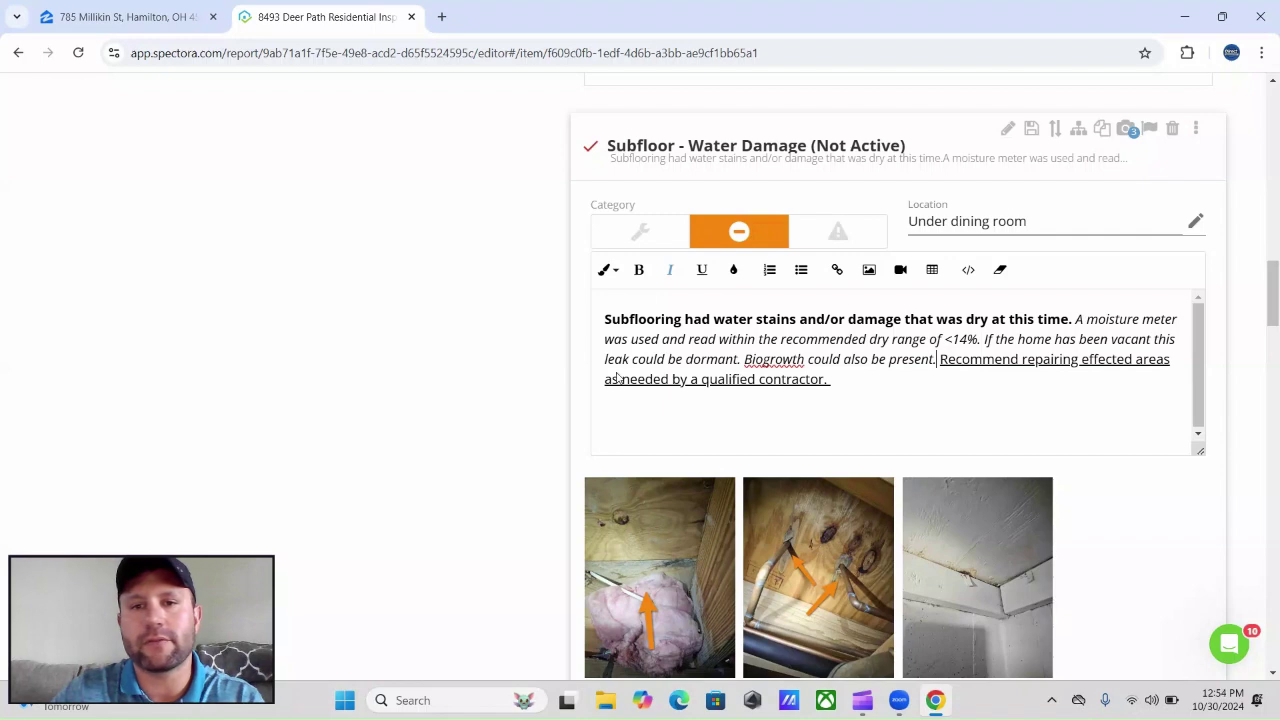
Open the Interior section and review the deficiency options under Cabinets, Countertops, & Vanities
scroll(549, 403, up, 8)
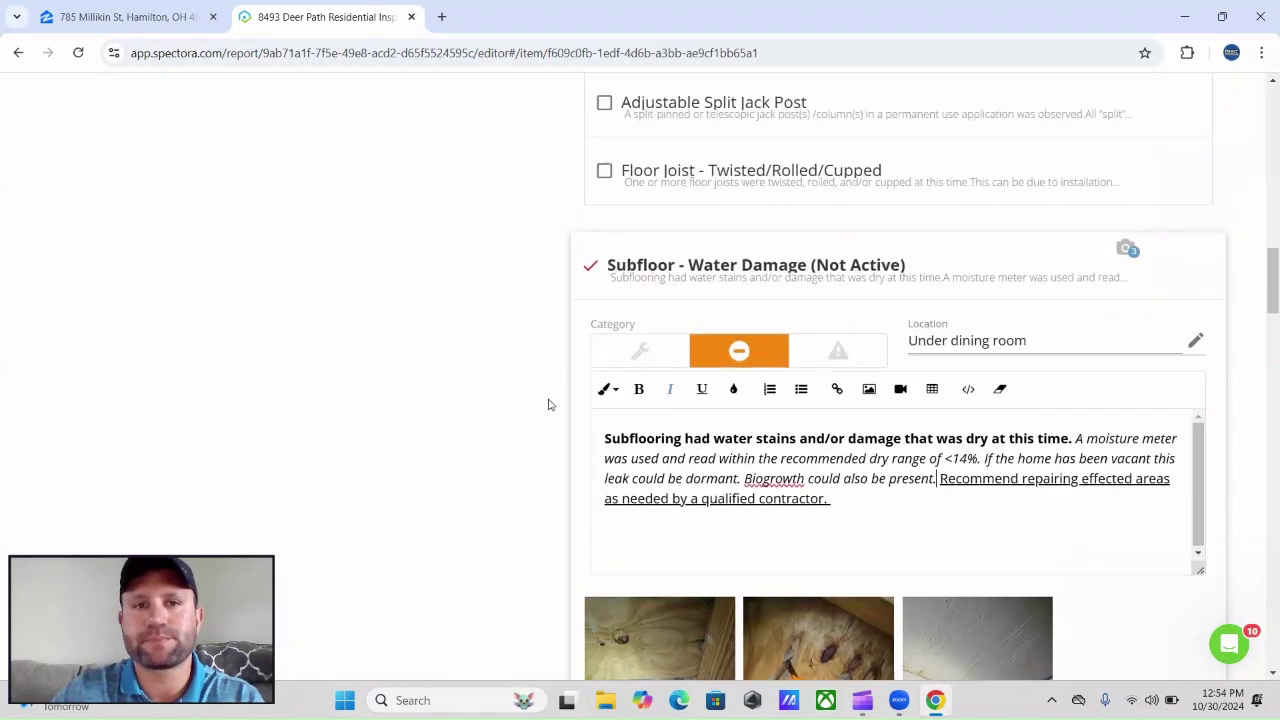
scroll(537, 415, up, 10)
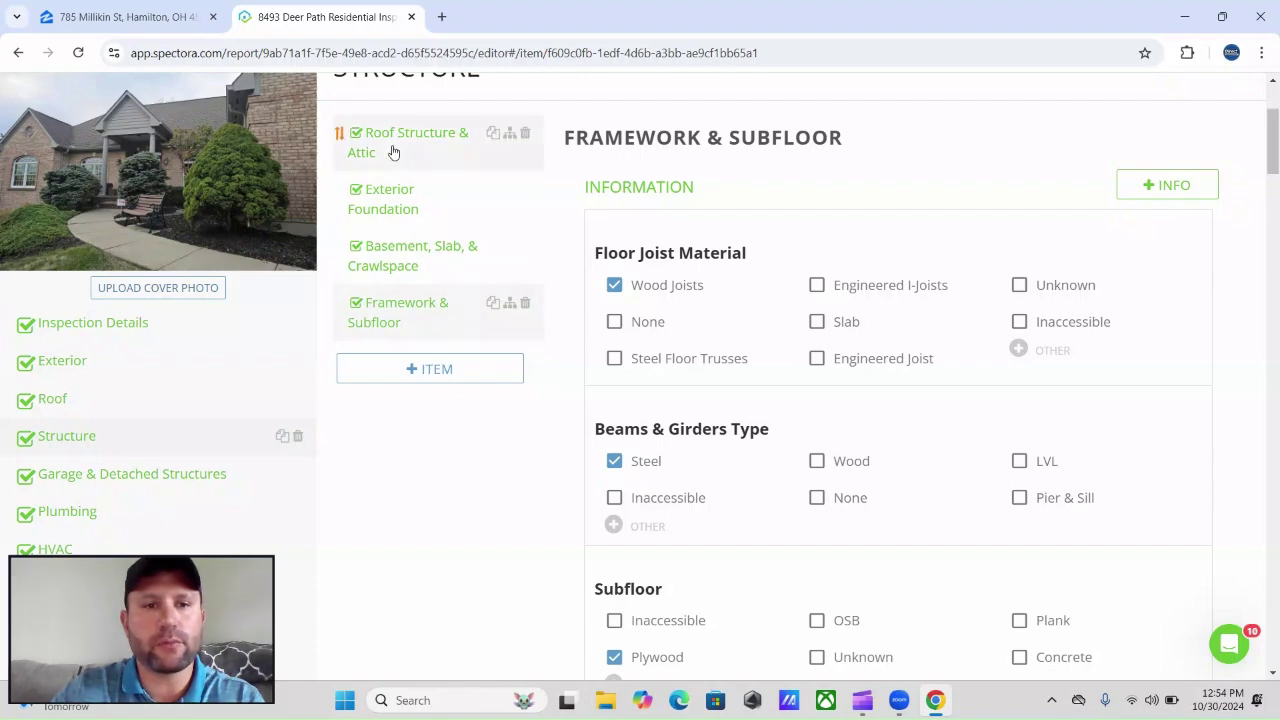
scroll(390, 366, down, 3)
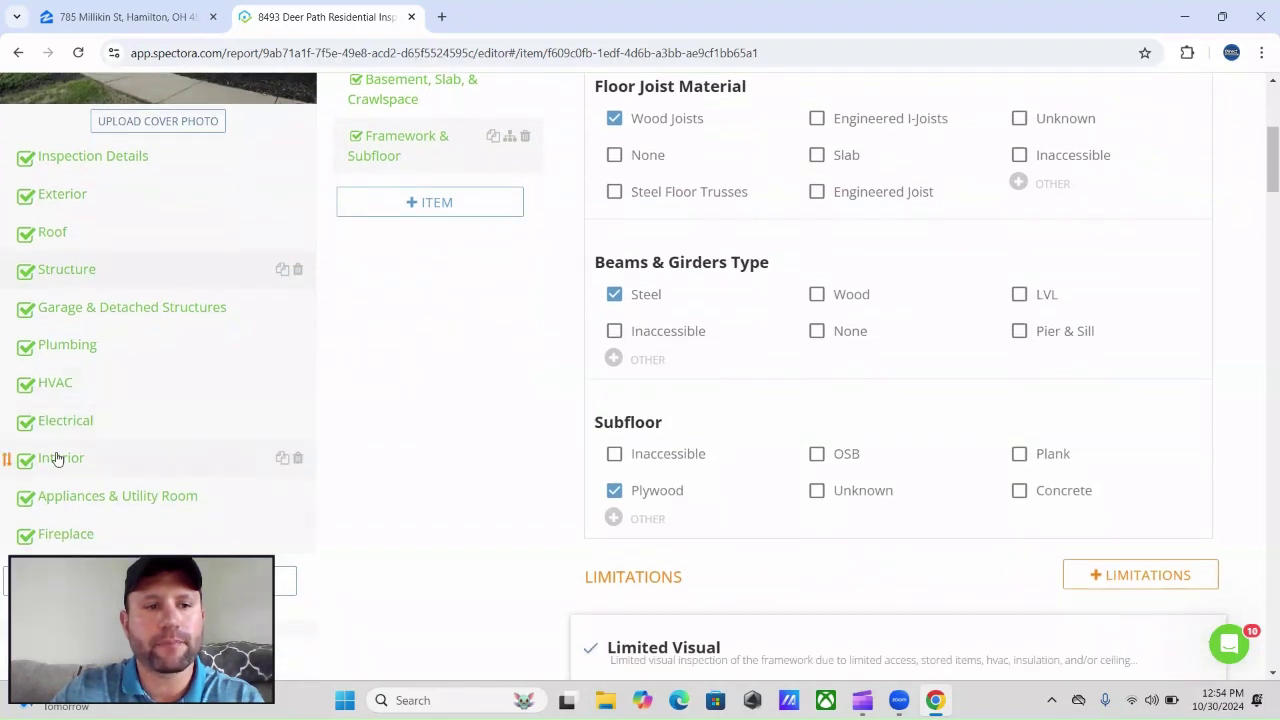
click(57, 458)
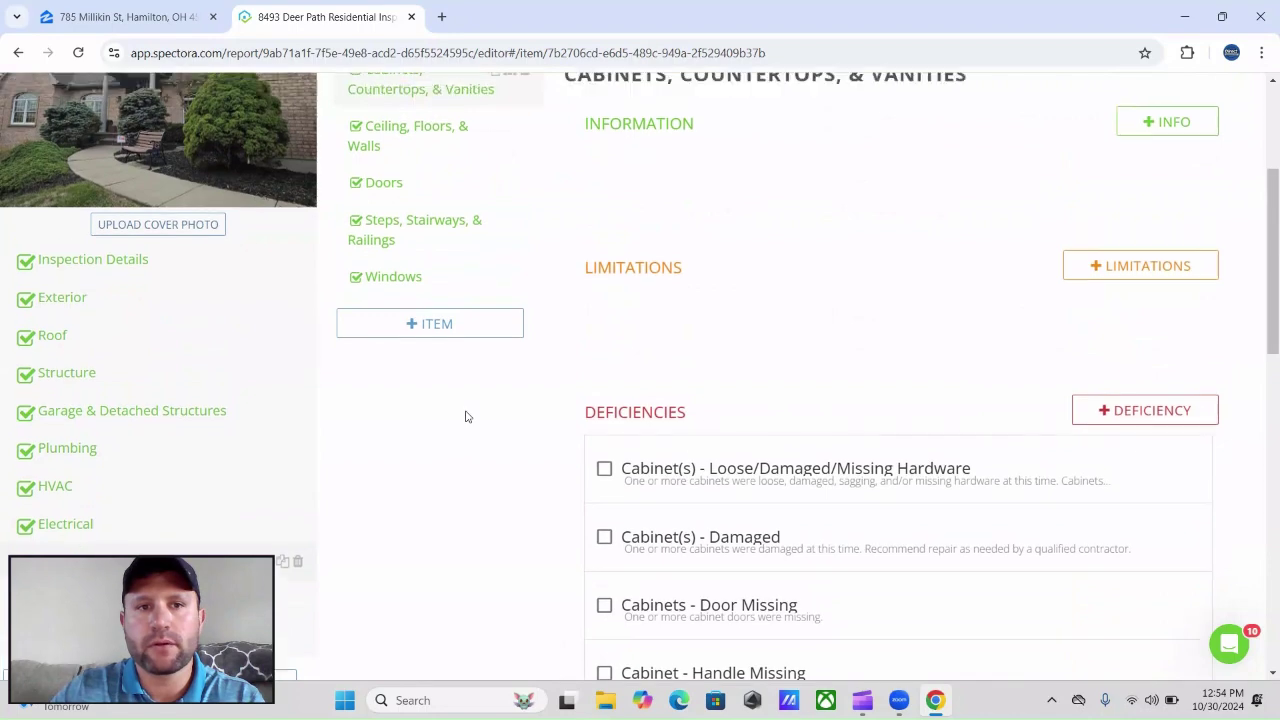
scroll(465, 416, up, 2)
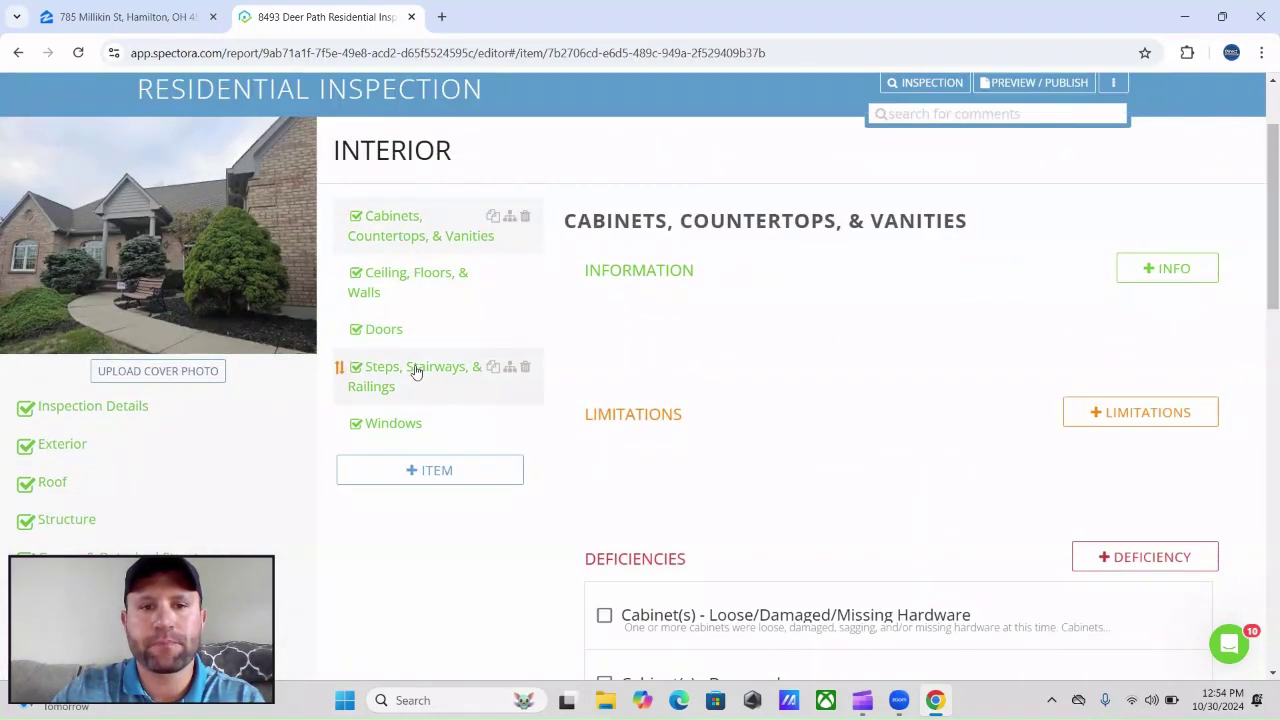
scroll(417, 375, down, 5)
scroll(417, 375, down, 8)
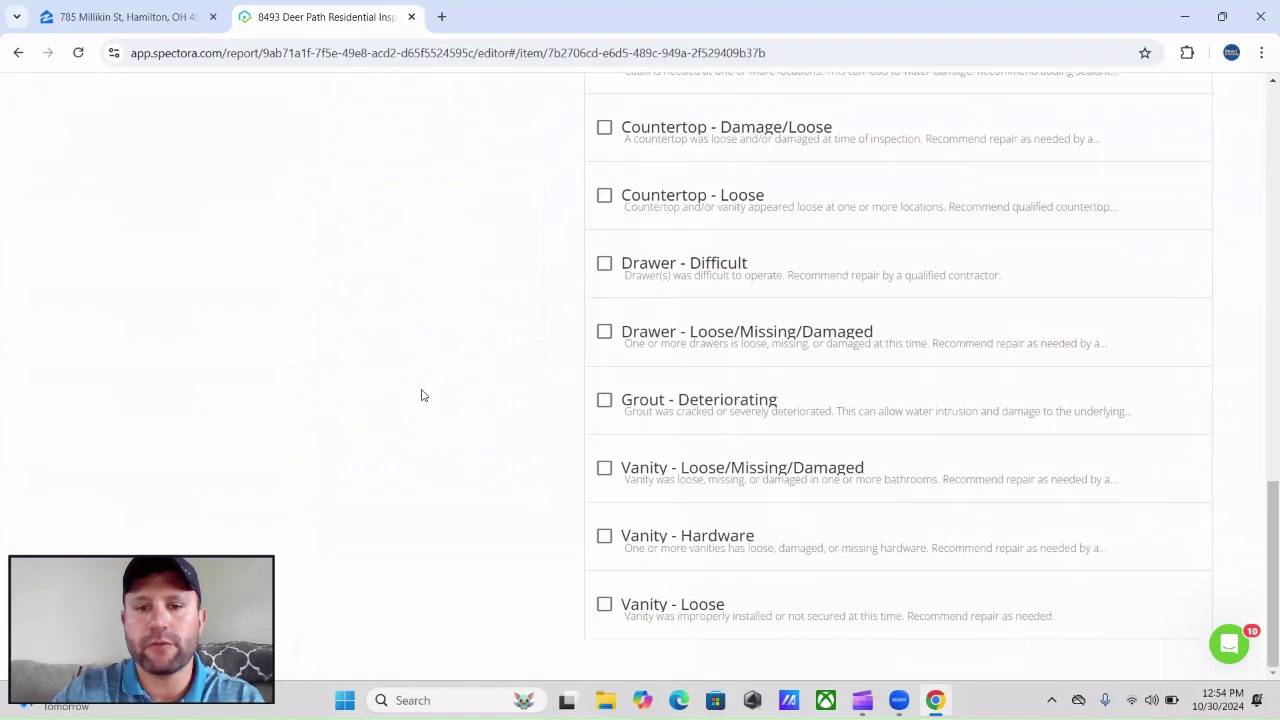
scroll(421, 395, up, 6)
scroll(497, 289, up, 2)
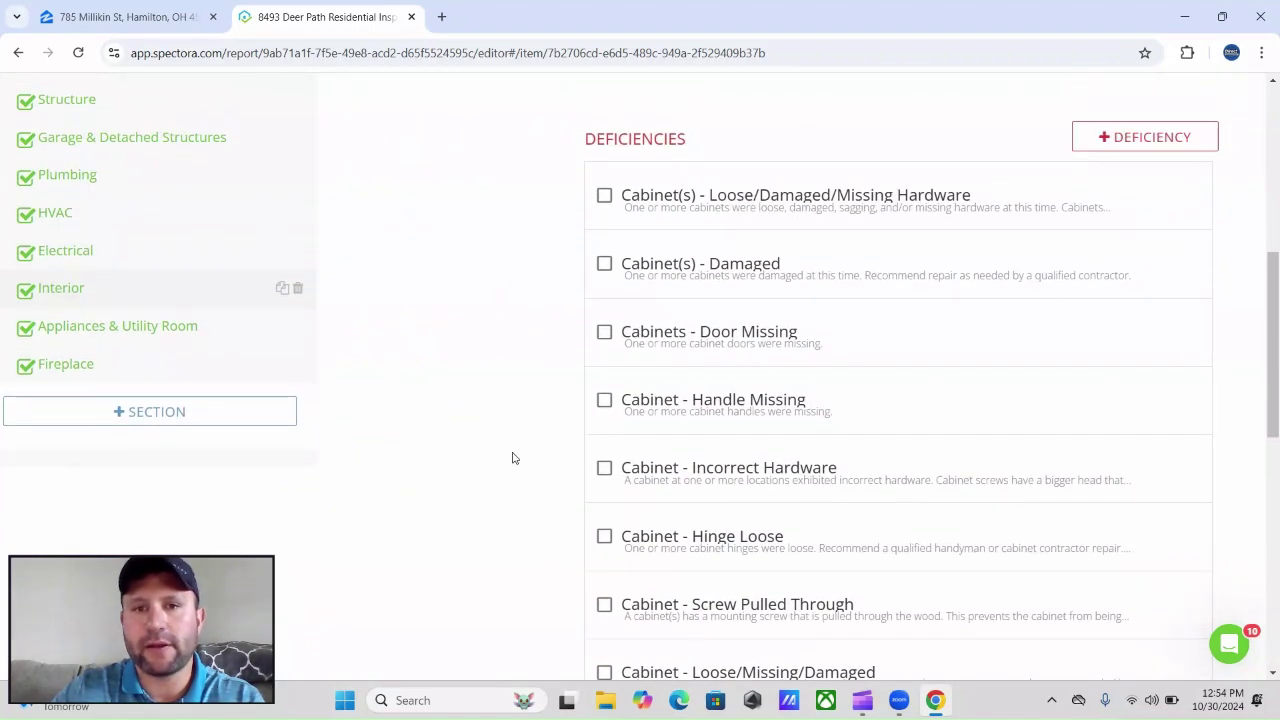
scroll(503, 463, up, 4)
scroll(503, 463, up, 2)
Open Ceiling, Floors, & Walls and review the furnished-home limitation and the Ceiling - Stain(s) Dry deficiency with its comment and photos
click(408, 285)
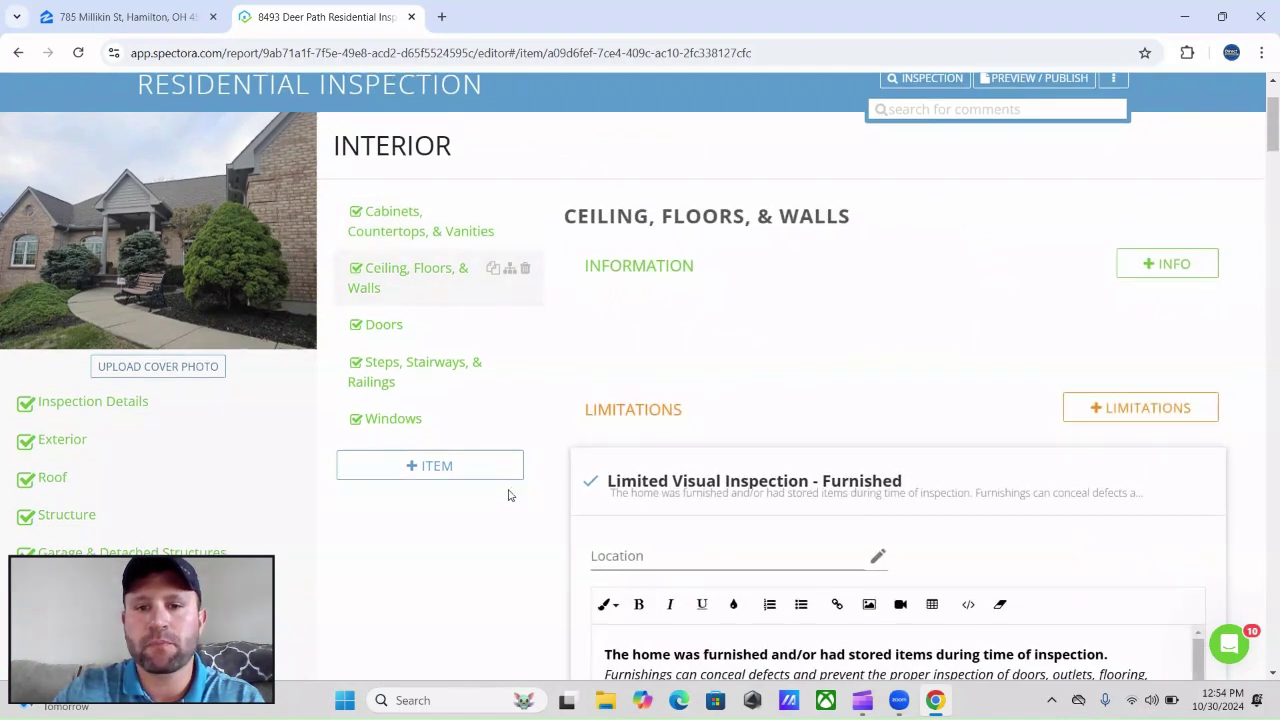
scroll(508, 494, down, 2)
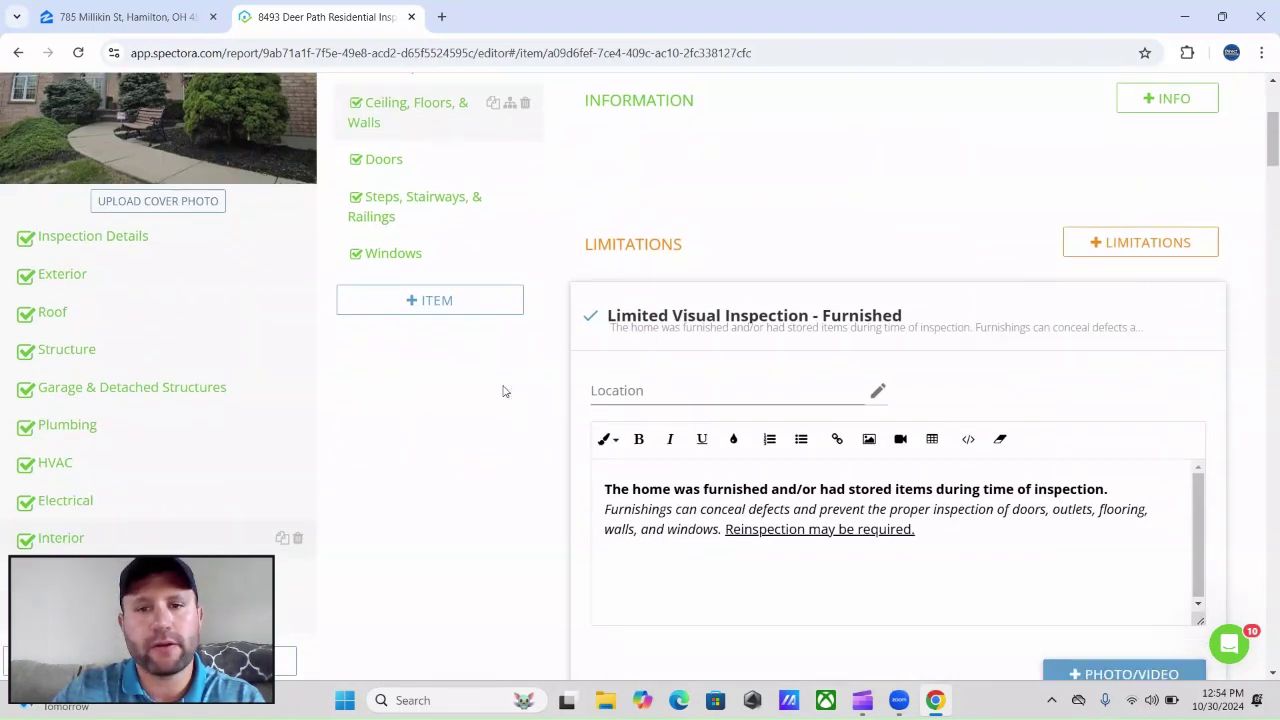
scroll(489, 397, down, 5)
scroll(487, 398, down, 3)
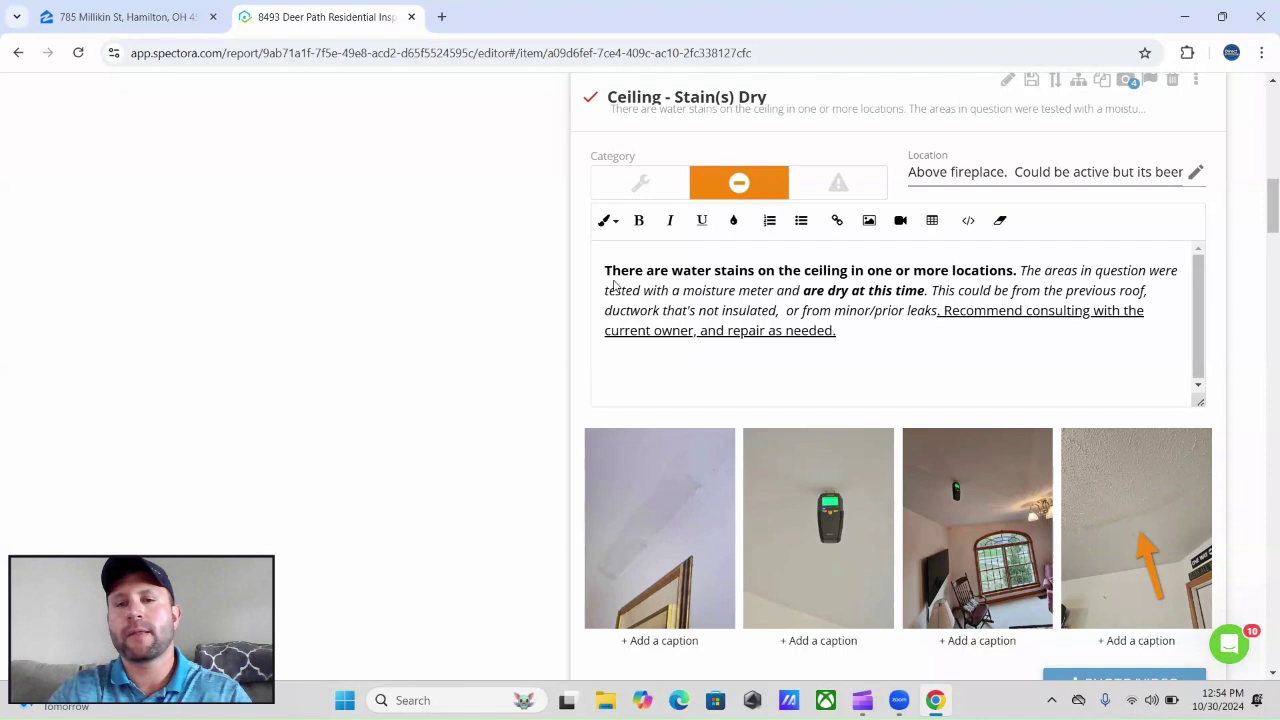
scroll(897, 377, down, 2)
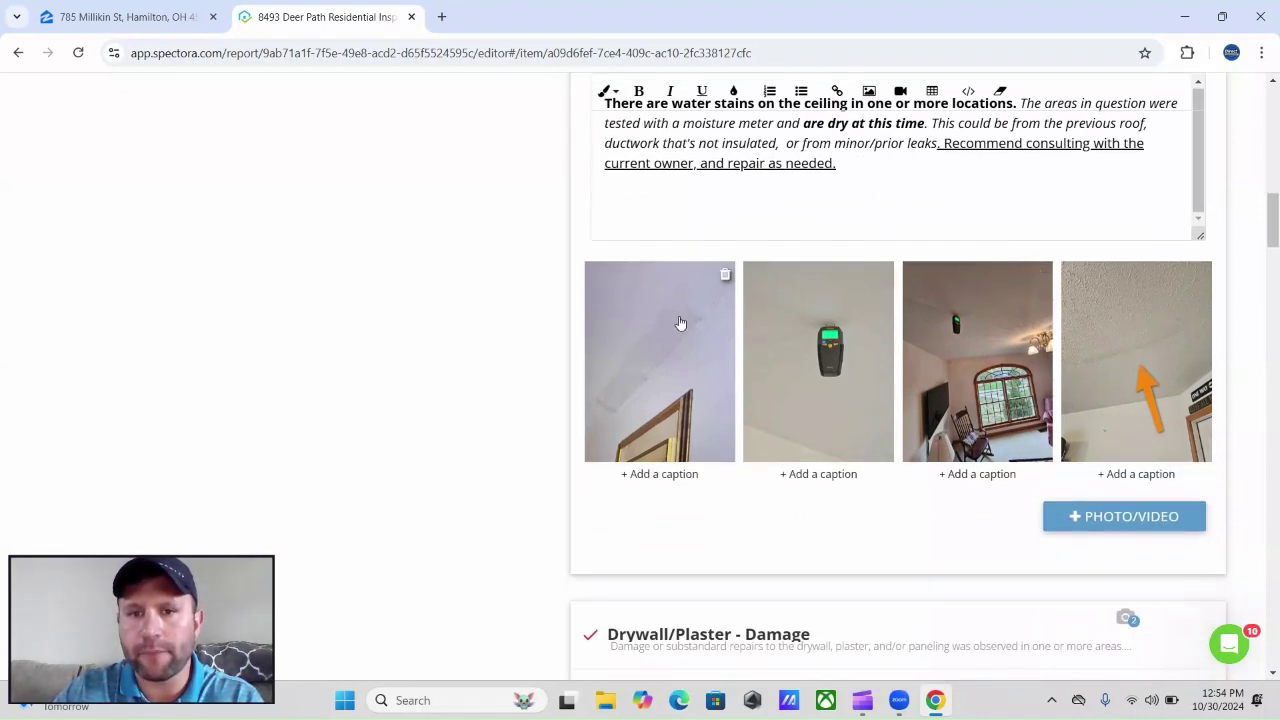
scroll(545, 399, up, 1)
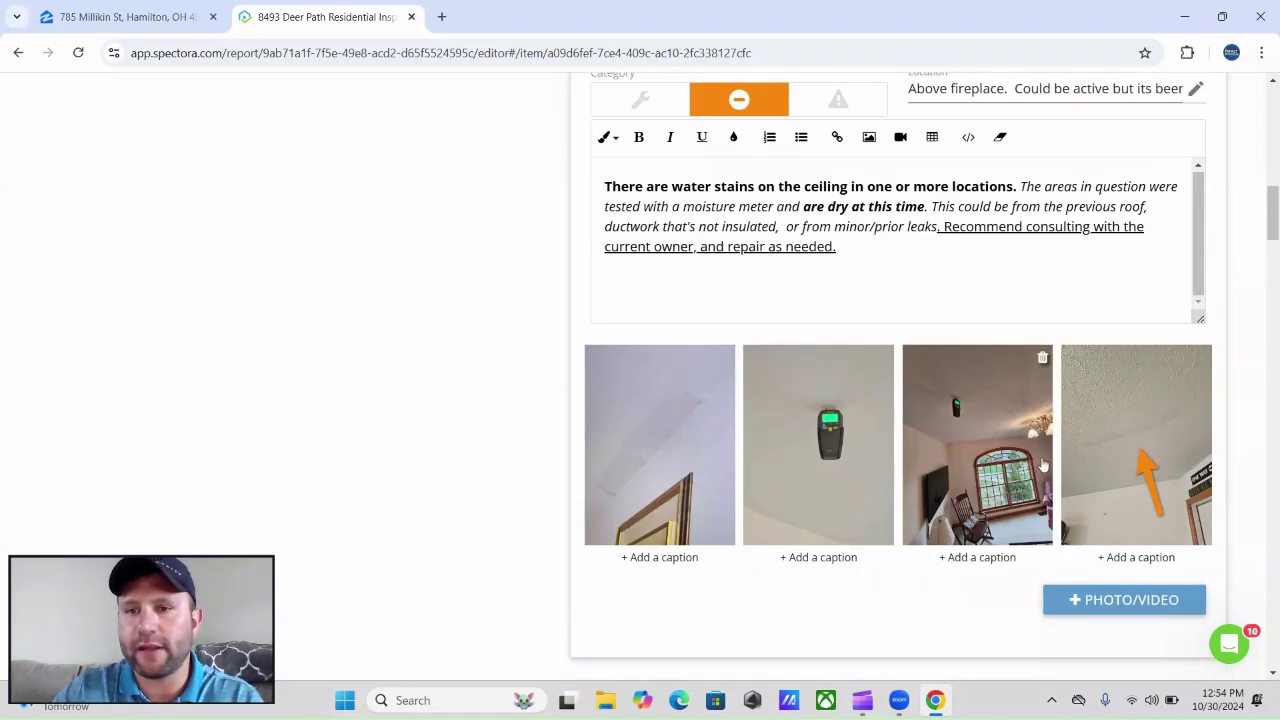
Recheck the Ceiling - Stain(s) Dry comment and review the Drywall/Plaster - Damage deficiency with its comment and photos
scroll(514, 437, up, 1)
scroll(505, 438, up, 1)
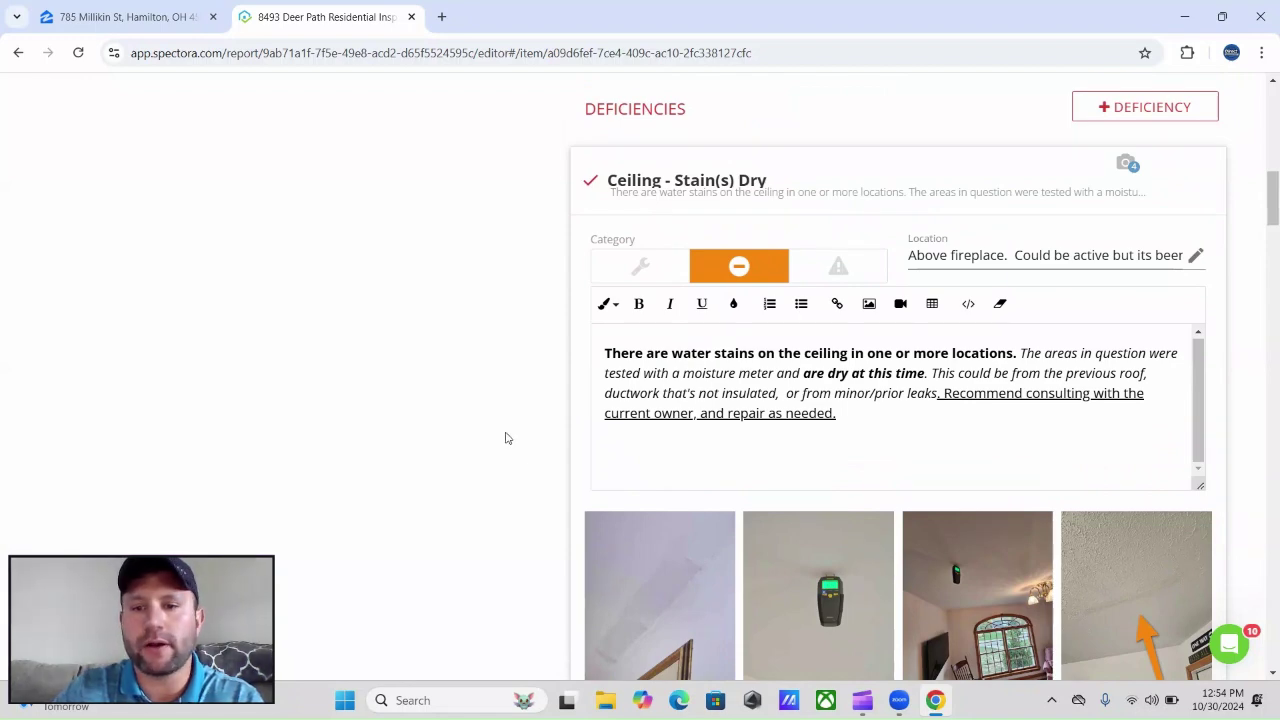
scroll(505, 438, down, 6)
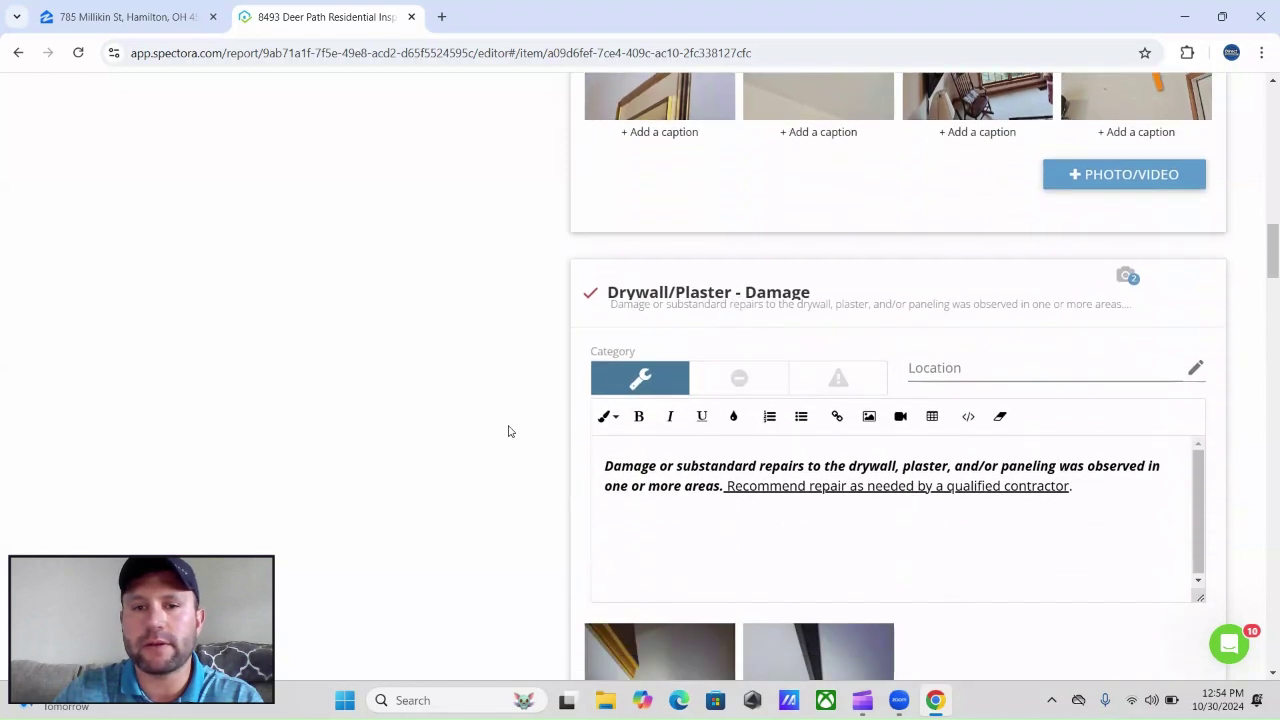
scroll(508, 431, down, 1)
scroll(508, 430, down, 1)
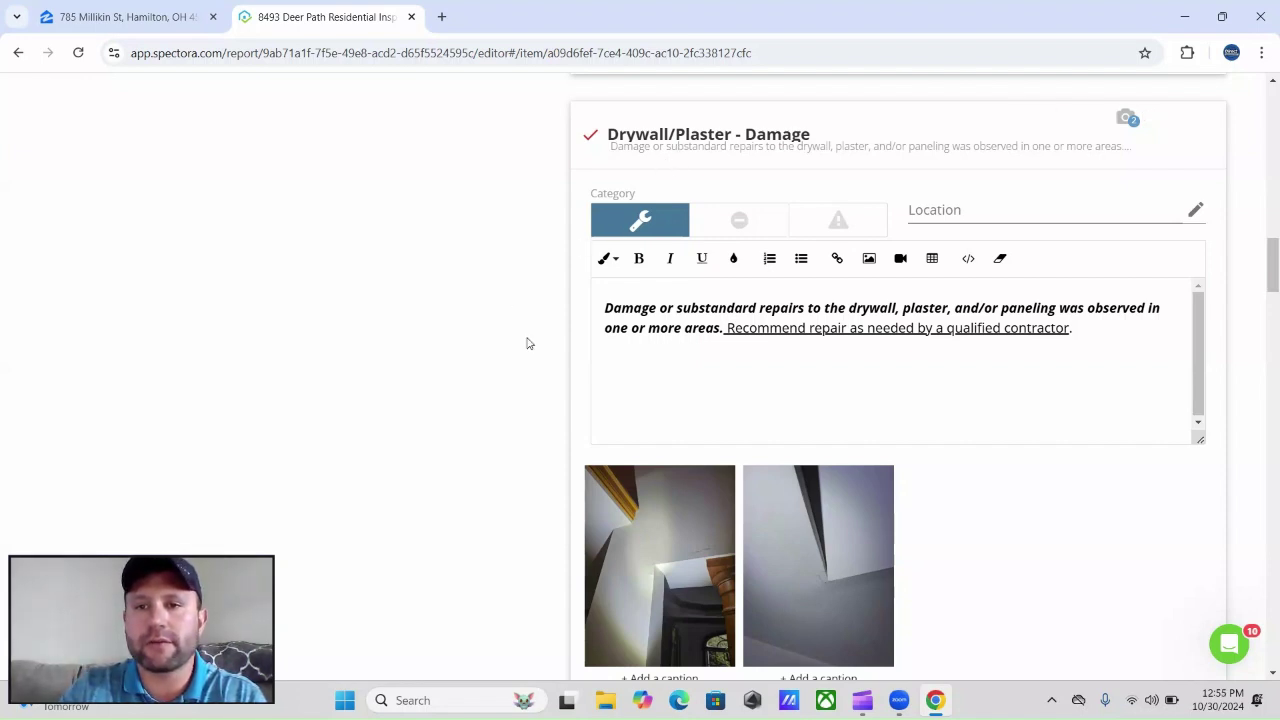
scroll(529, 343, down, 2)
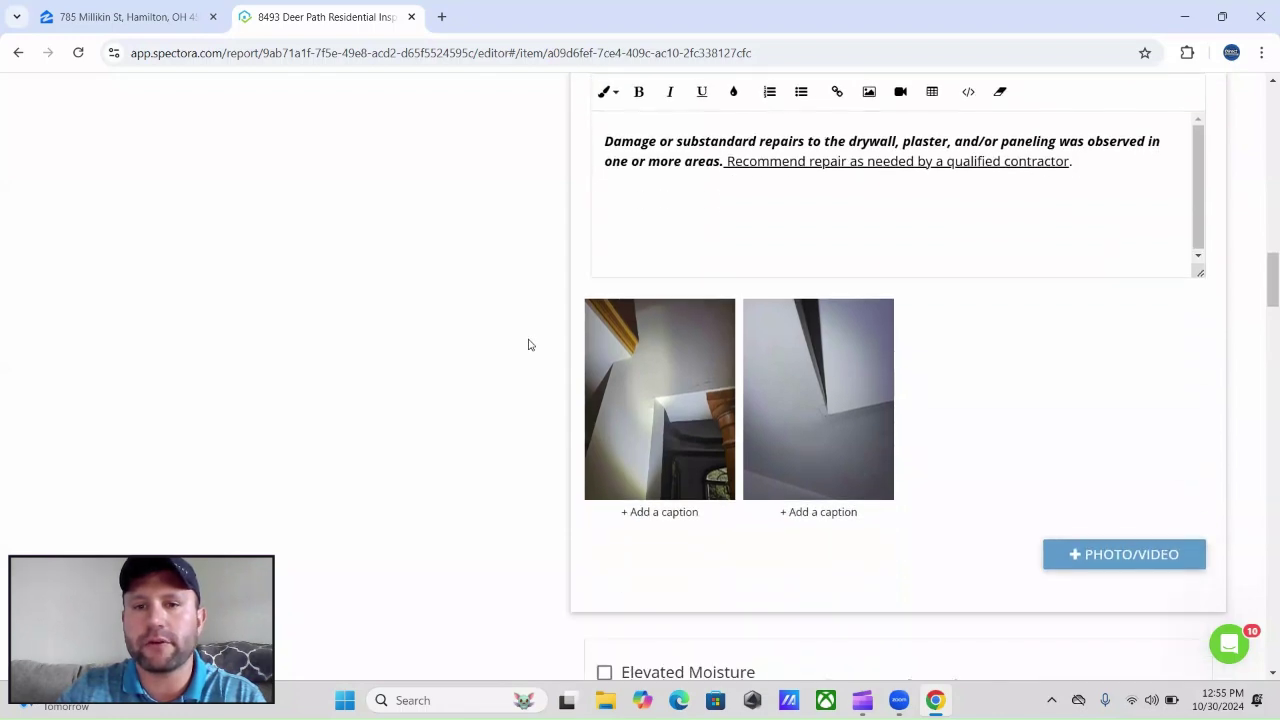
Review the Settlement Cracks deficiency with its category, formatted comment and photos
scroll(452, 320, down, 5)
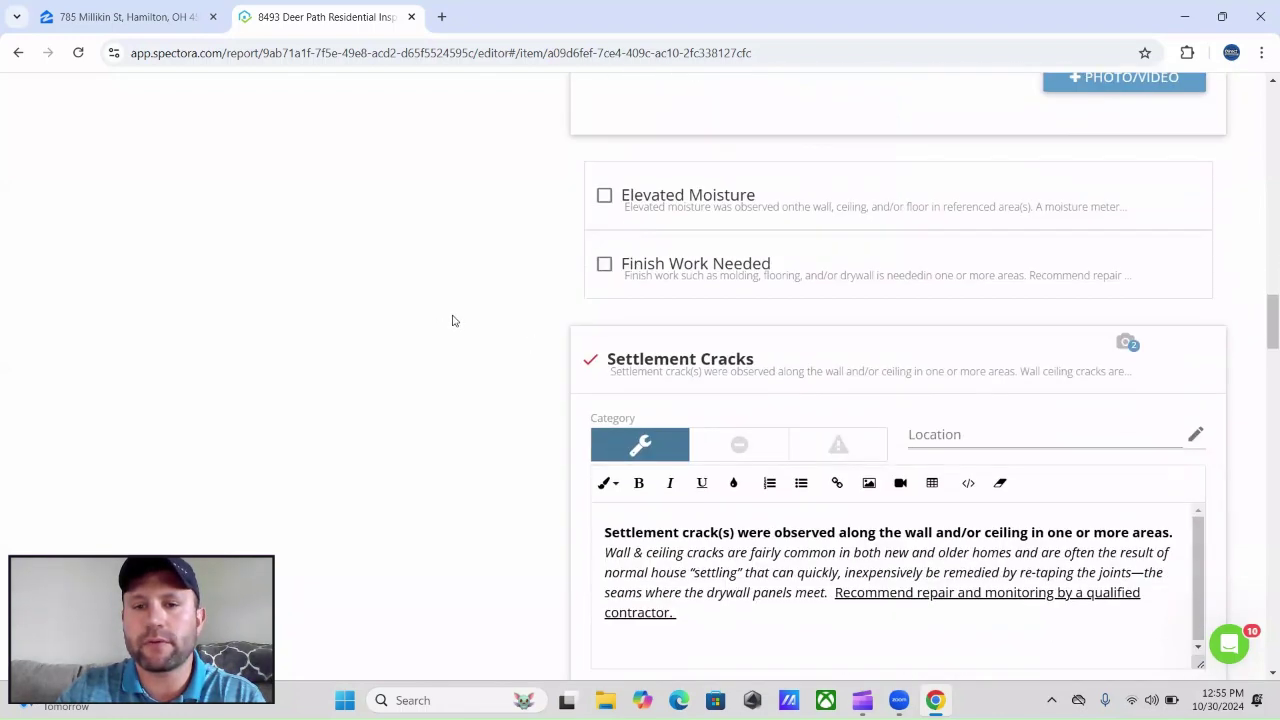
scroll(486, 340, down, 3)
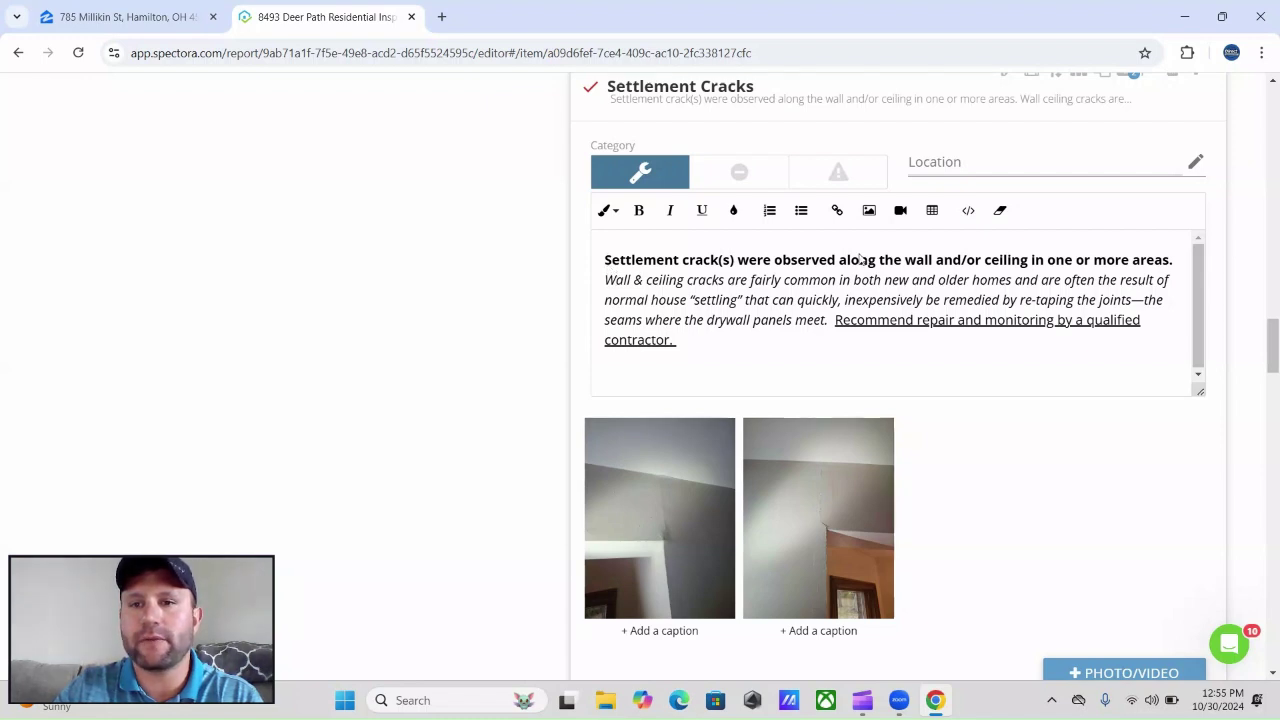
scroll(405, 310, down, 7)
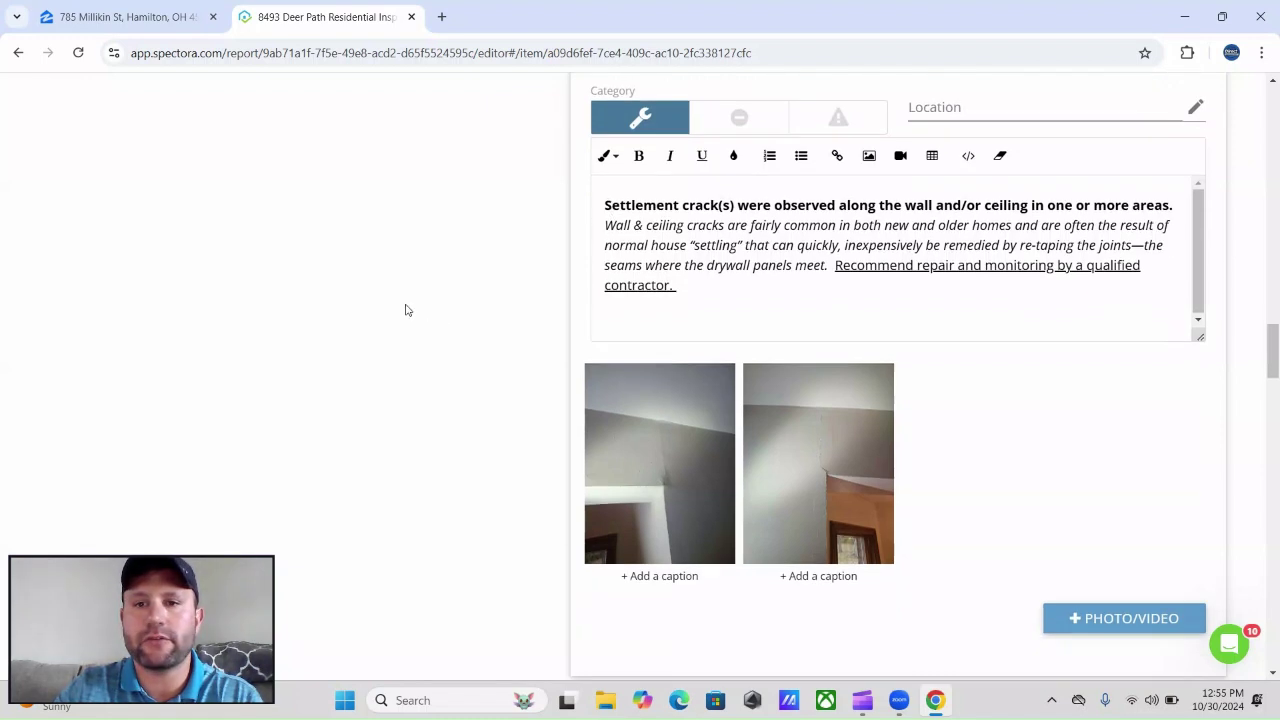
Look through the unselected floor and wall deficiency options and examine Walls - Stains/Moisture Damage with its comment and photo
scroll(405, 310, down, 8)
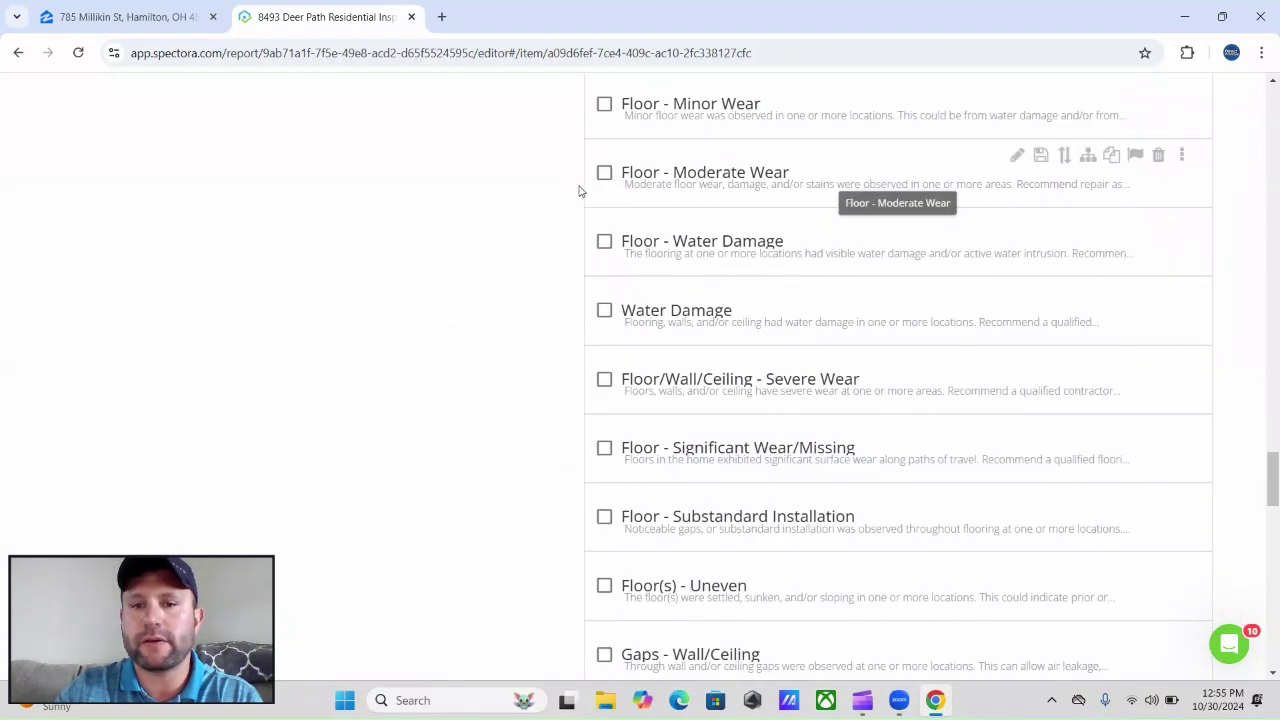
scroll(517, 227, down, 9)
scroll(517, 227, down, 6)
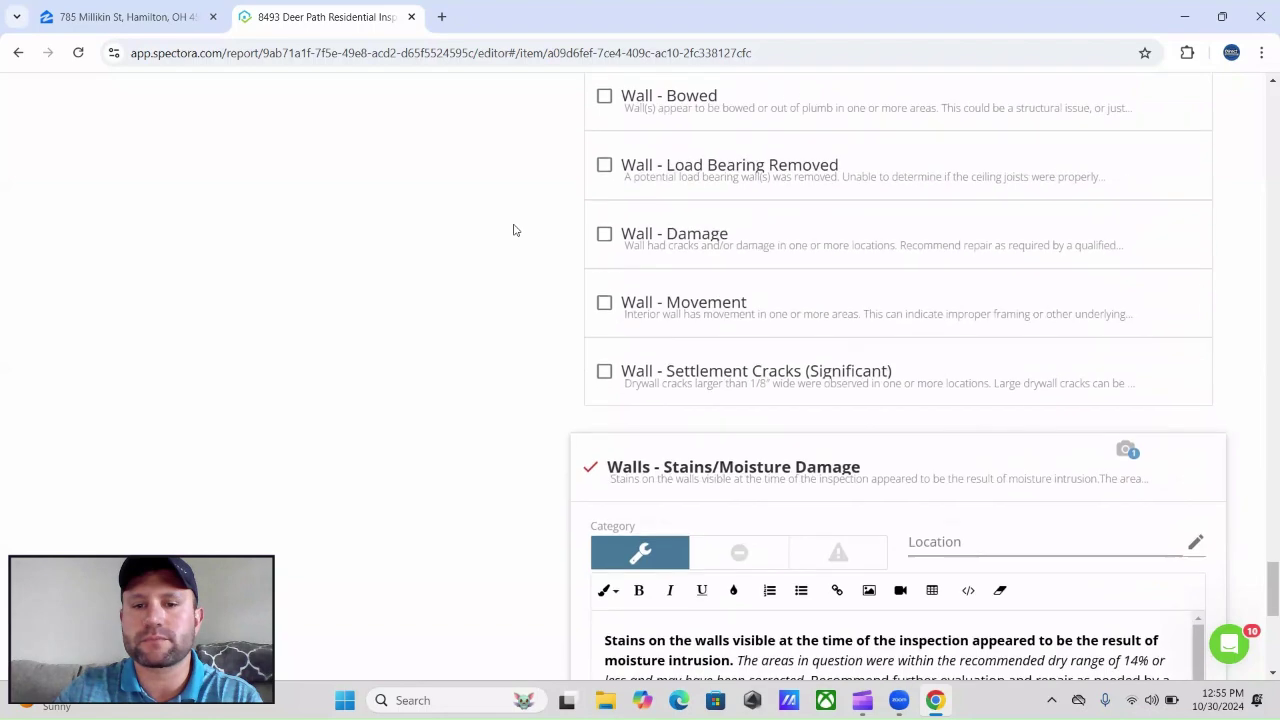
scroll(511, 232, down, 2)
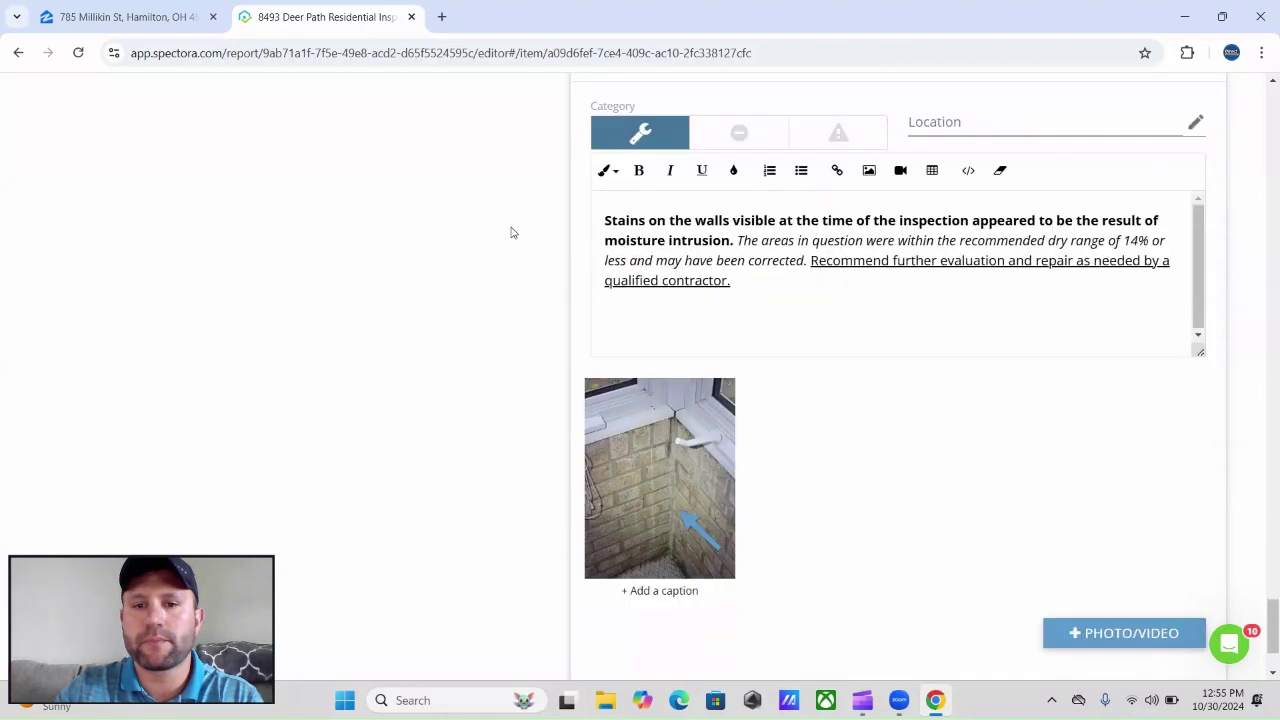
scroll(568, 368, up, 2)
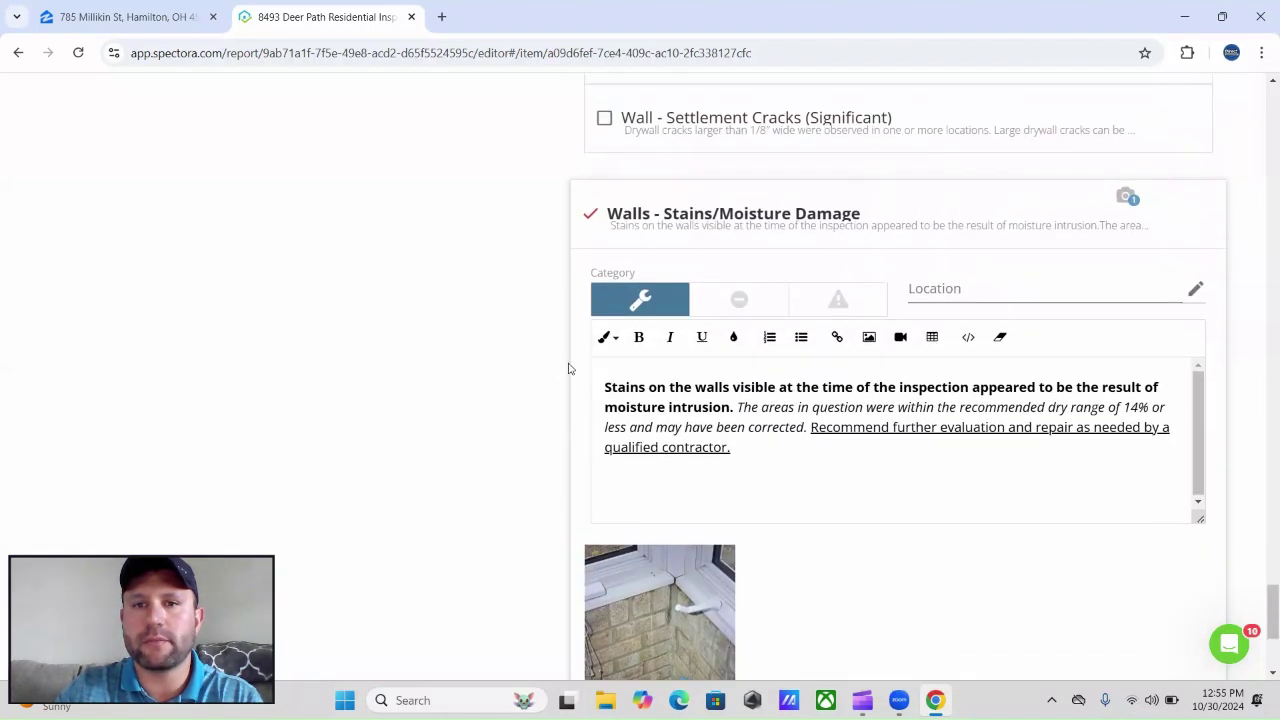
scroll(568, 370, down, 2)
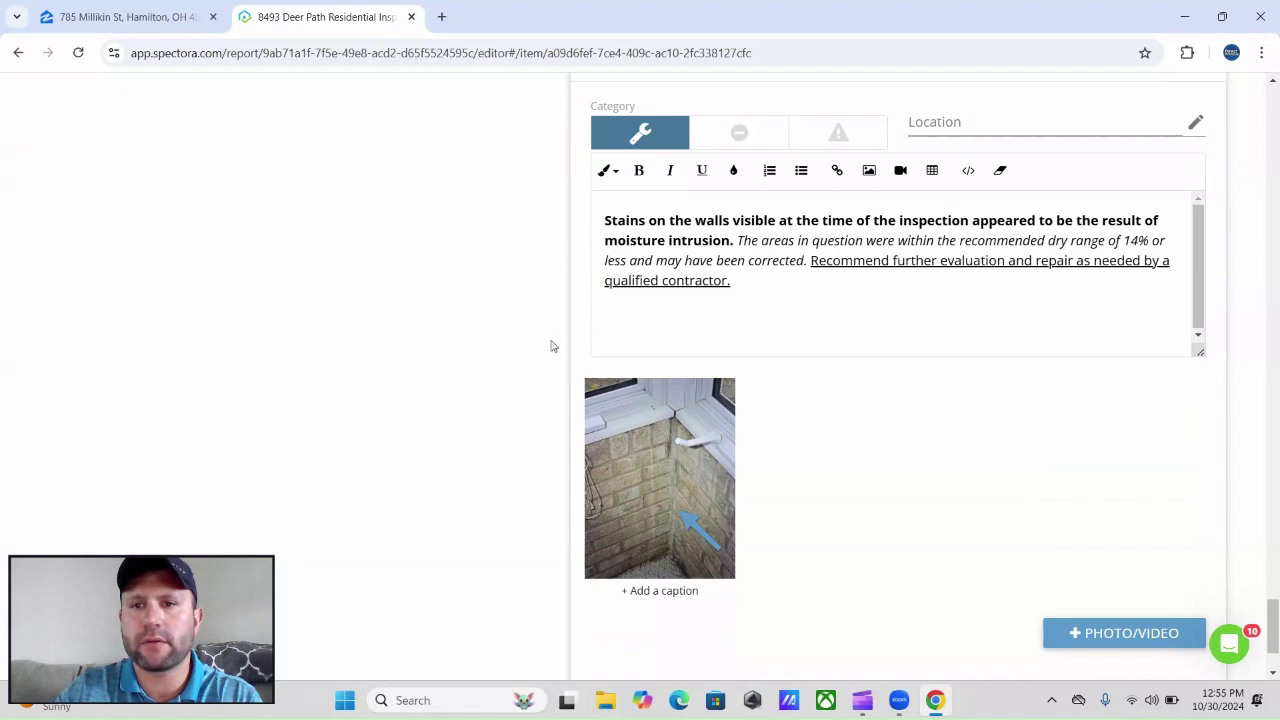
mouse_move(637, 485)
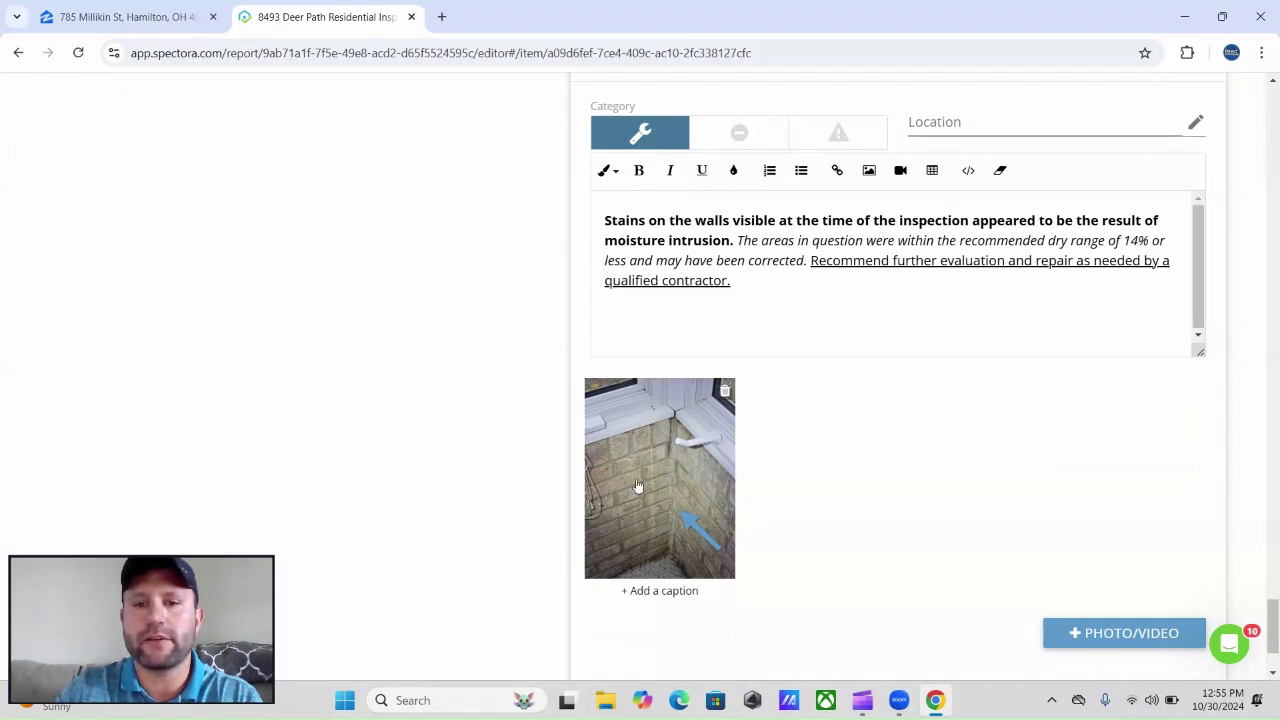
scroll(510, 406, down, 2)
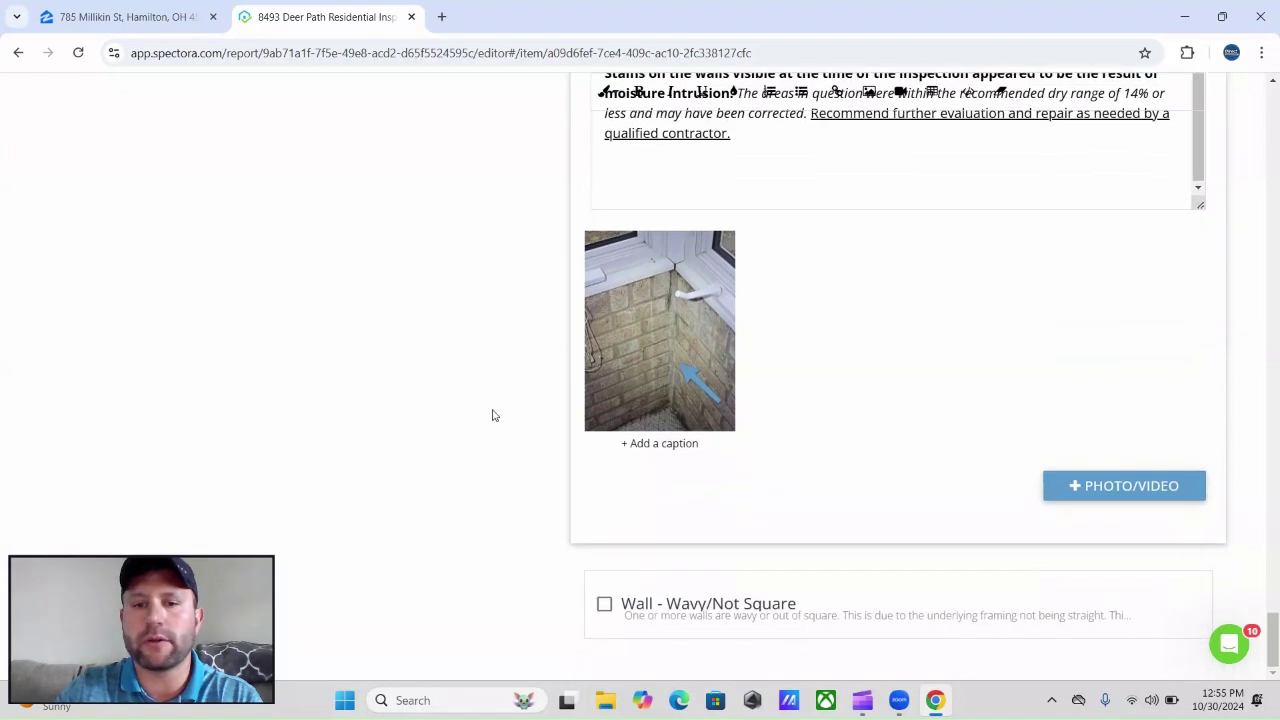
Open Faucets, Sinks, & Toilets in the Plumbing section and review its limitations and the Toilet - Loose deficiency with its video
scroll(474, 406, up, 12)
scroll(474, 406, up, 15)
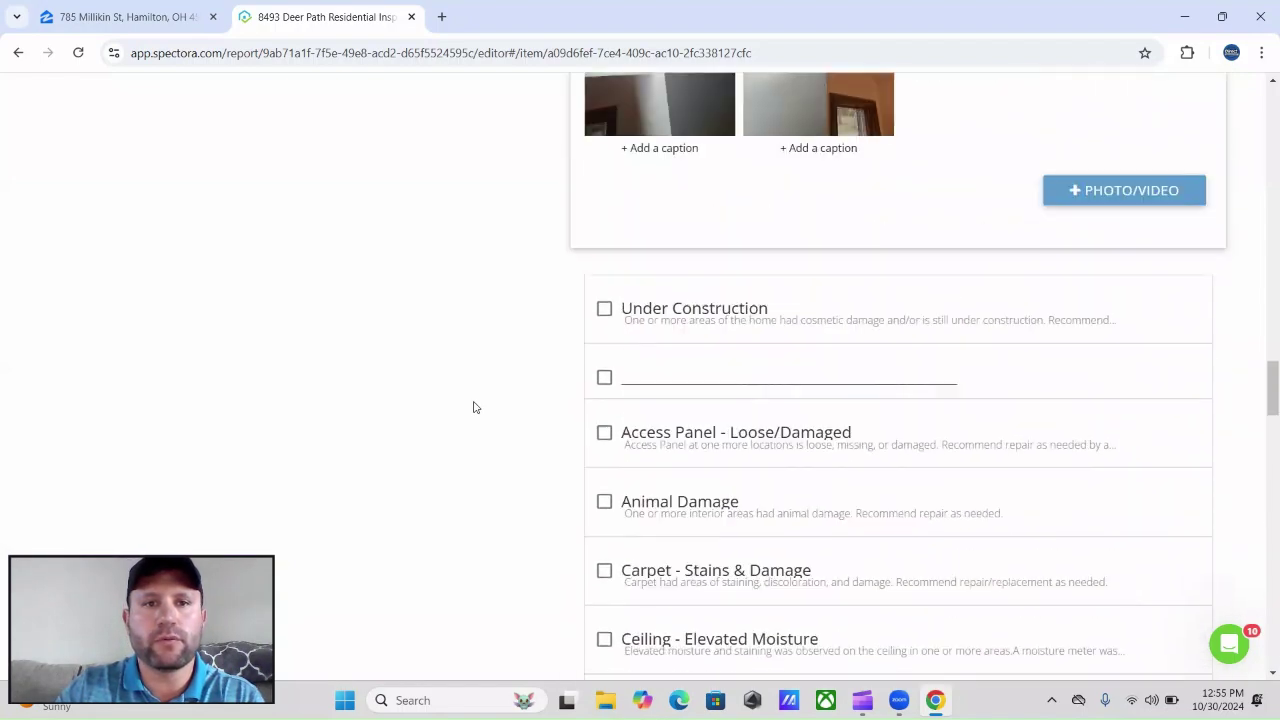
scroll(474, 406, up, 15)
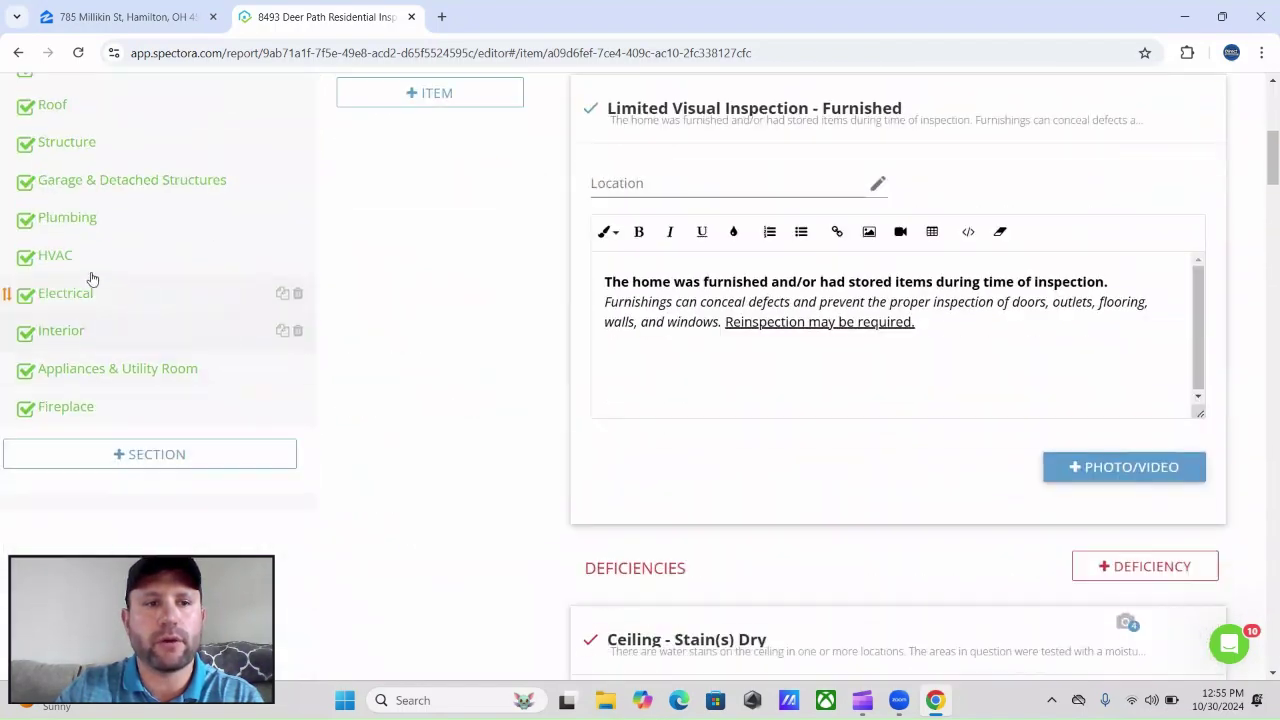
click(48, 216)
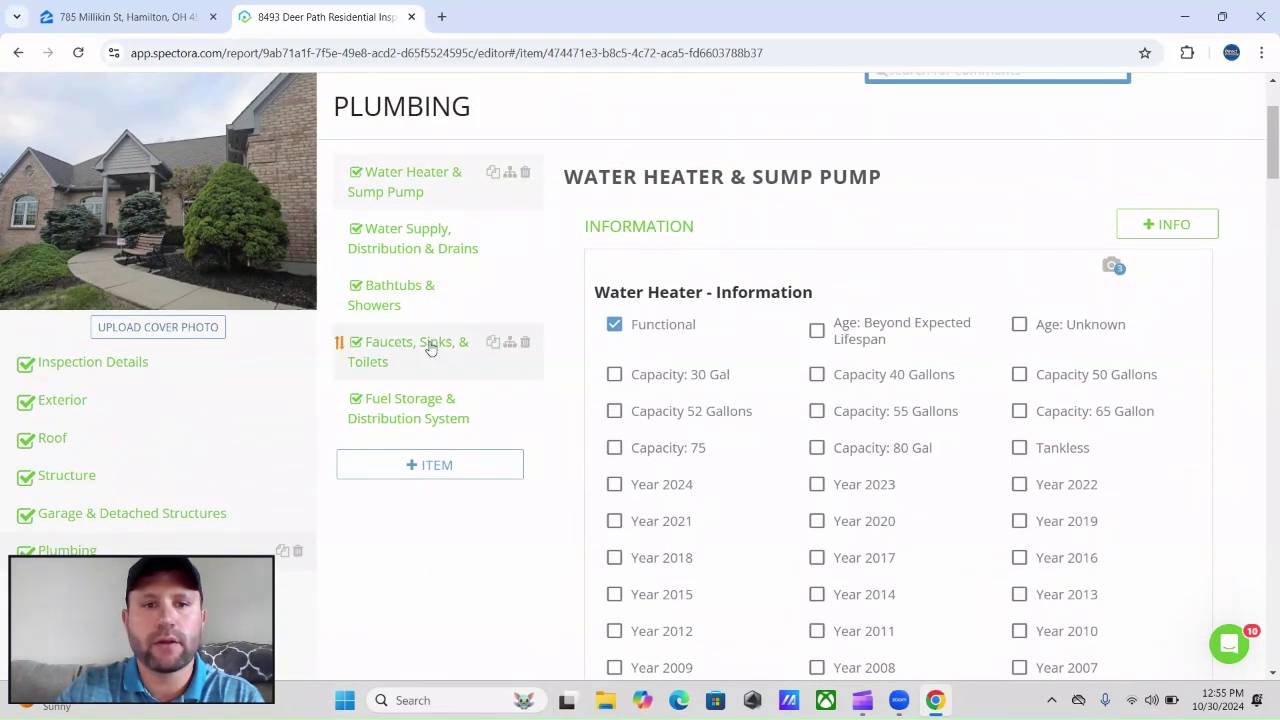
click(428, 345)
scroll(531, 455, down, 4)
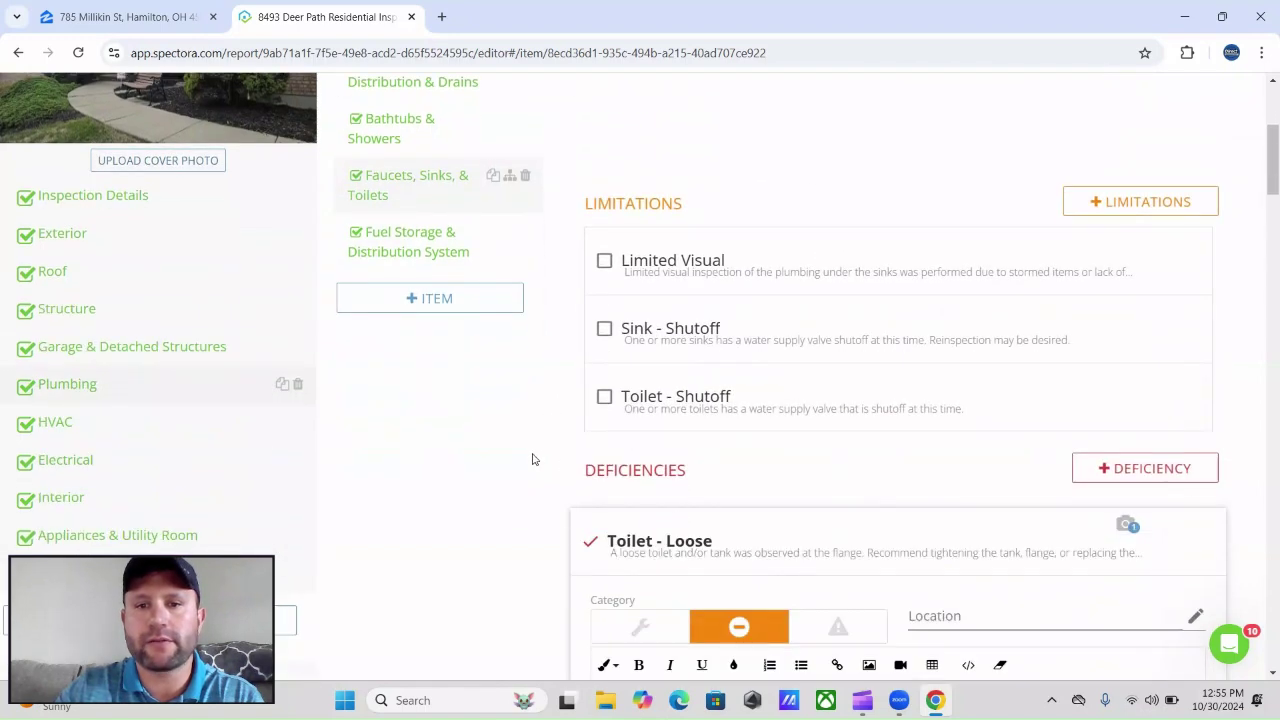
scroll(557, 424, down, 3)
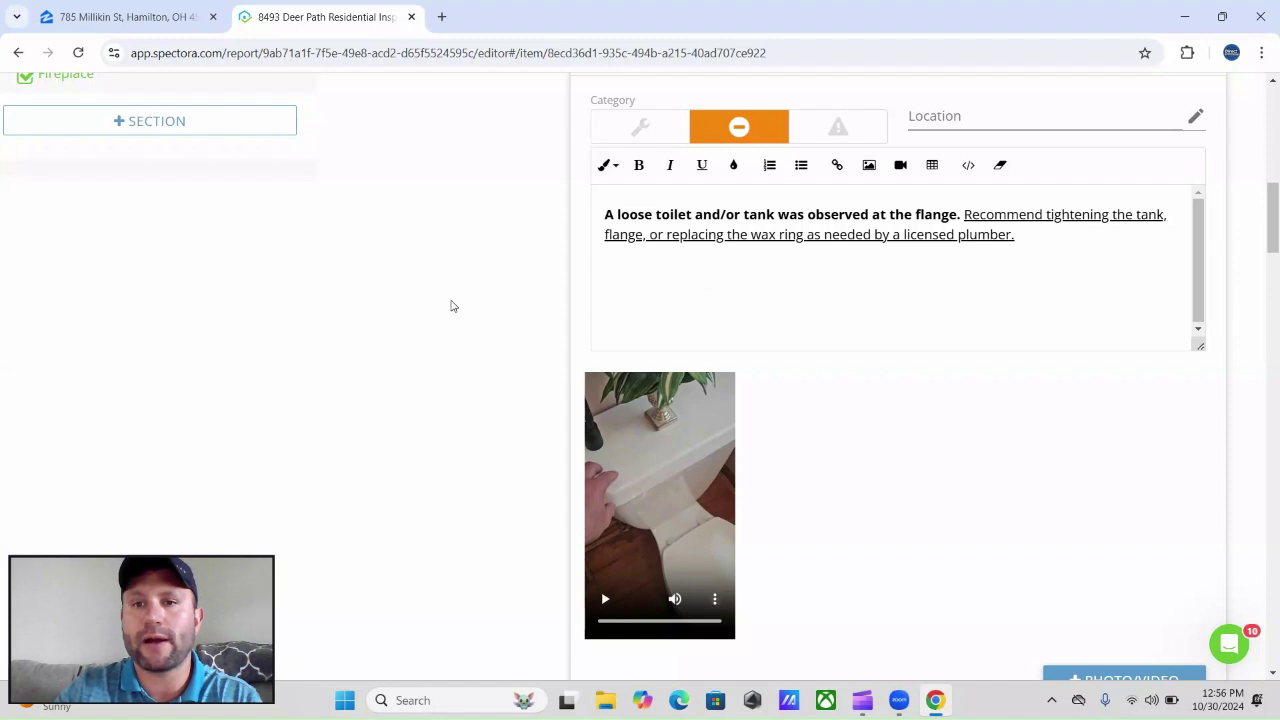
Review the Plumbing - Active Leak deficiency with its category, comment and captioned bathroom sink photo
scroll(452, 305, down, 6)
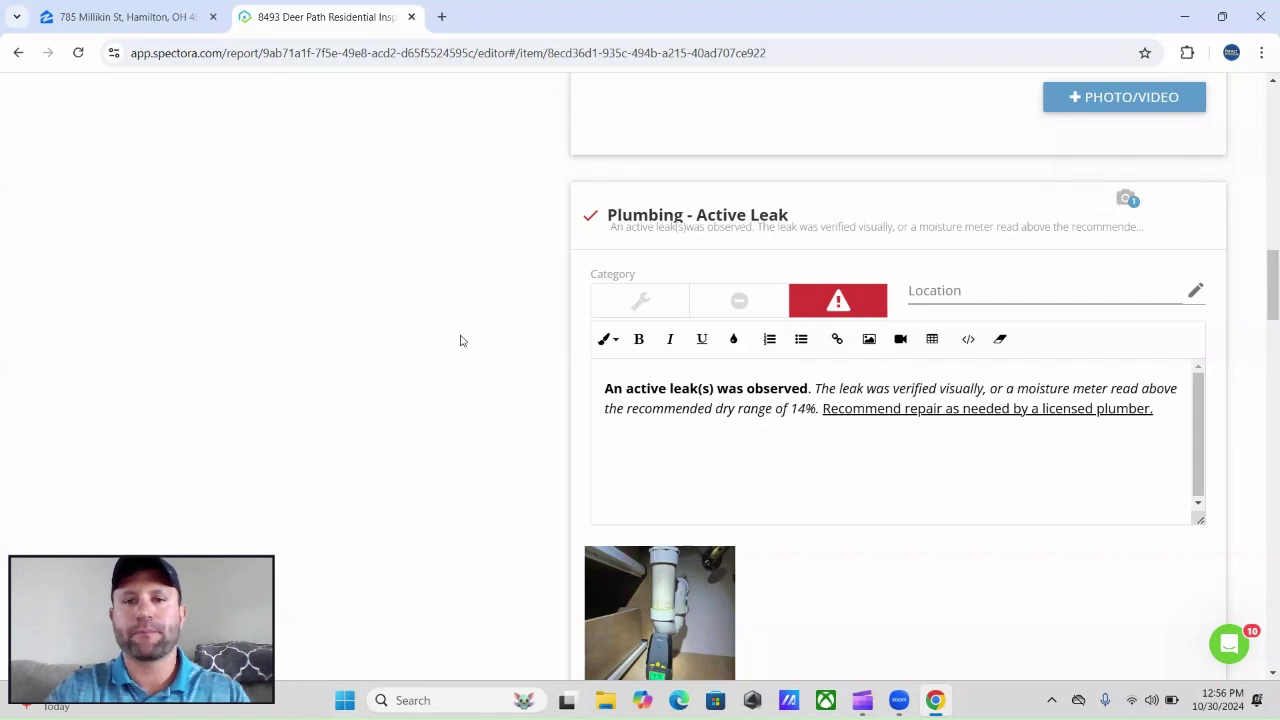
scroll(470, 338, down, 1)
scroll(504, 335, down, 1)
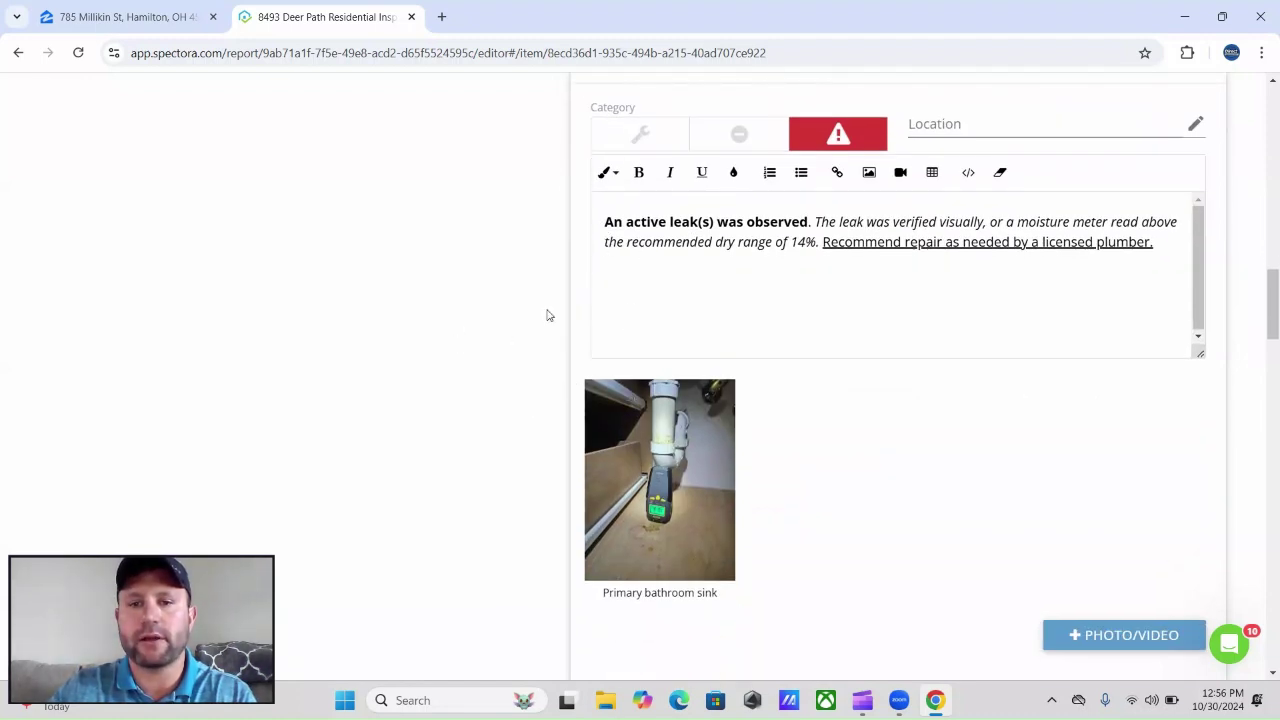
scroll(547, 315, down, 1)
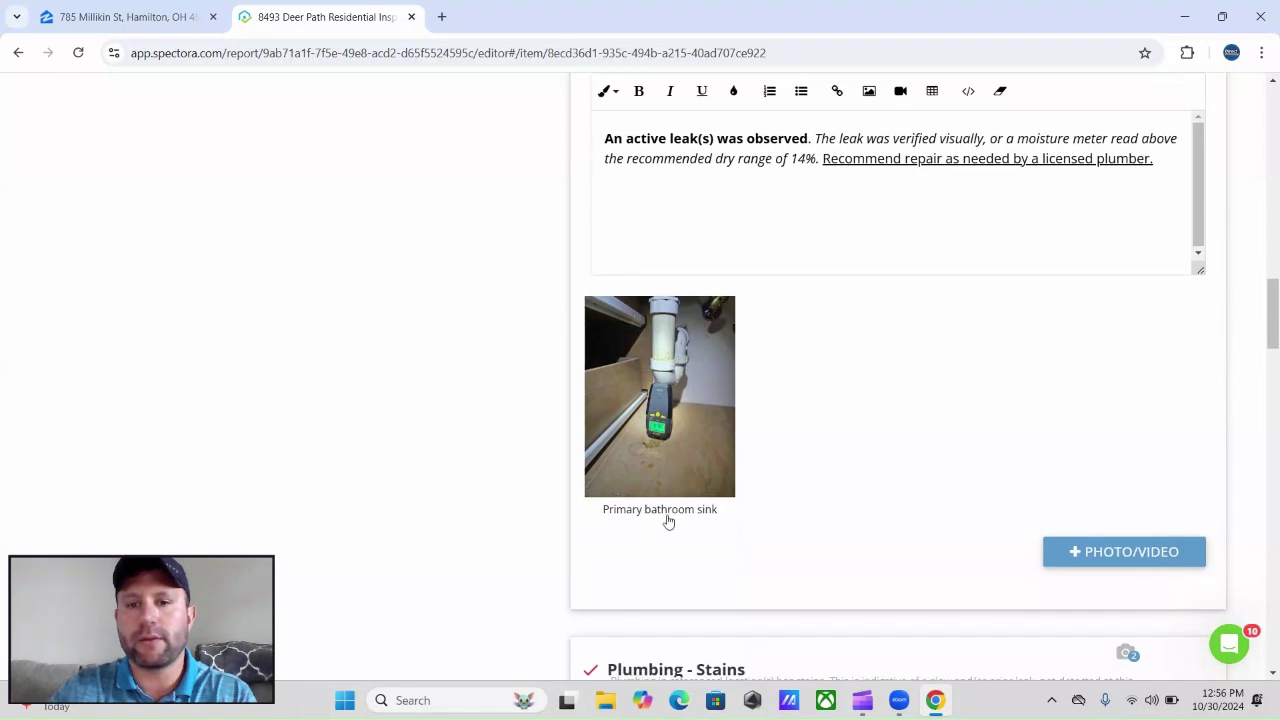
Review the Plumbing - Stains deficiency with its guest bathroom location, comment and photos
scroll(500, 512, down, 3)
scroll(540, 455, down, 2)
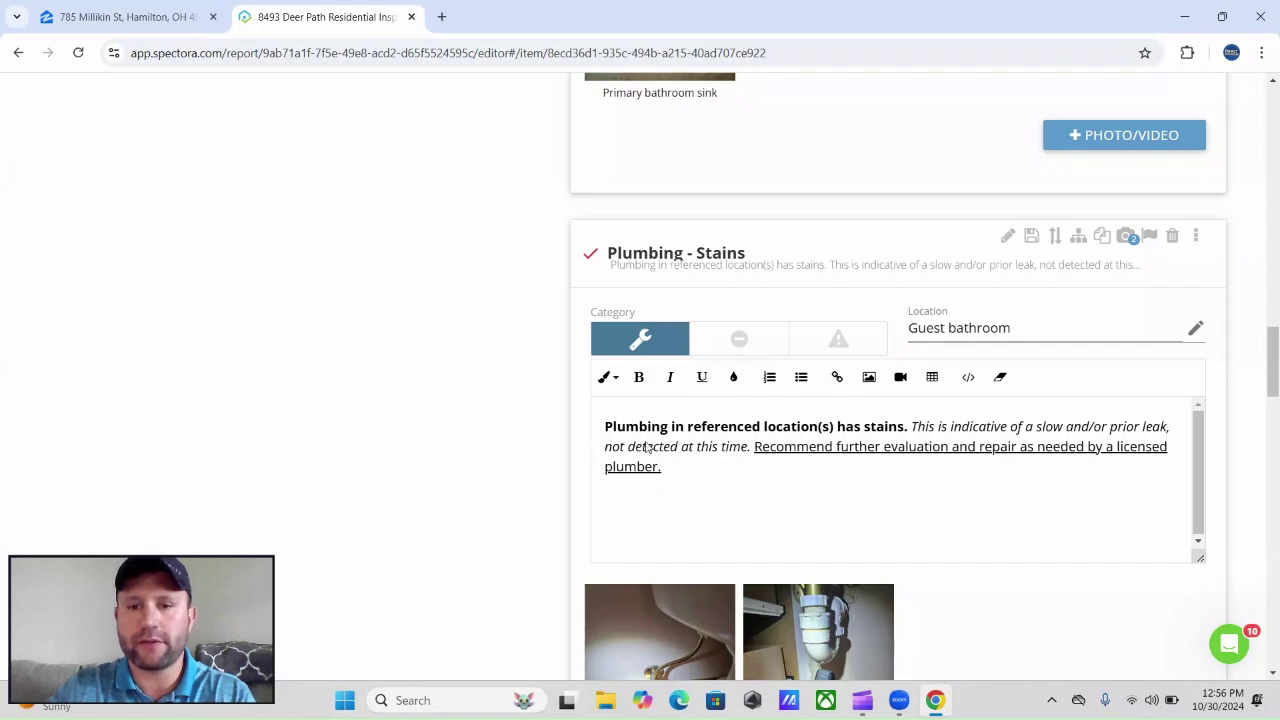
scroll(623, 307, down, 2)
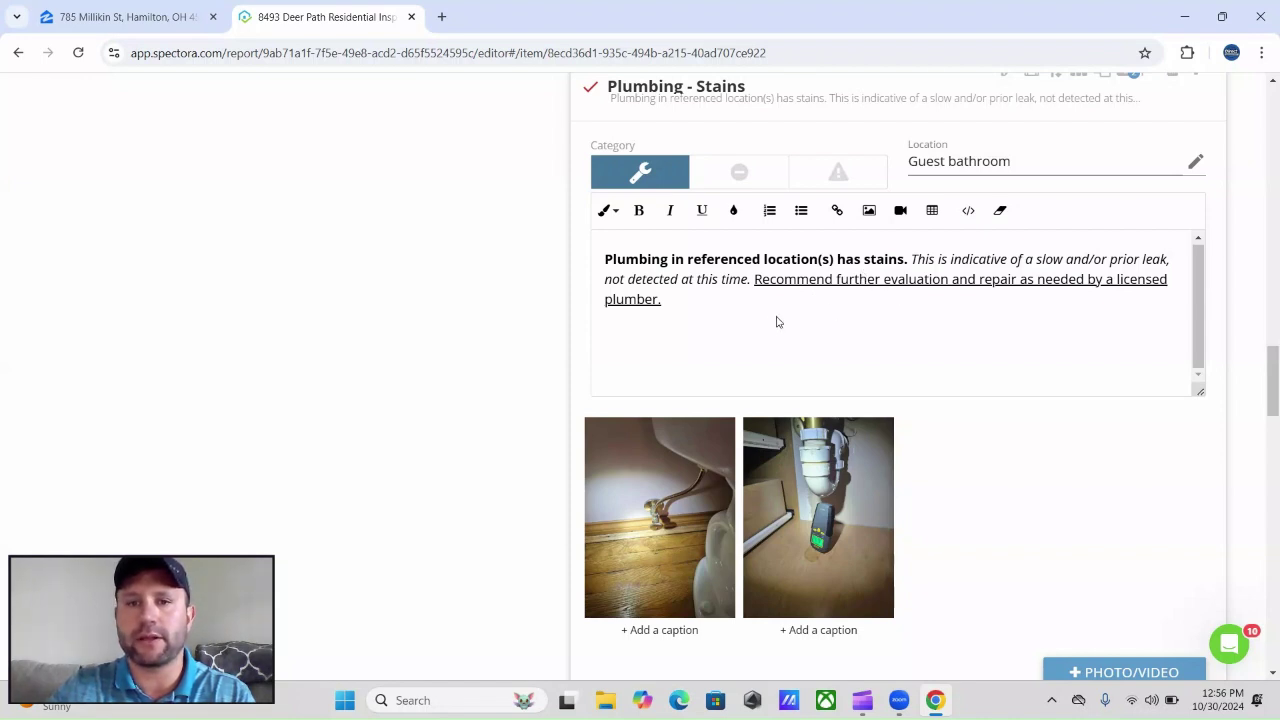
scroll(500, 349, down, 4)
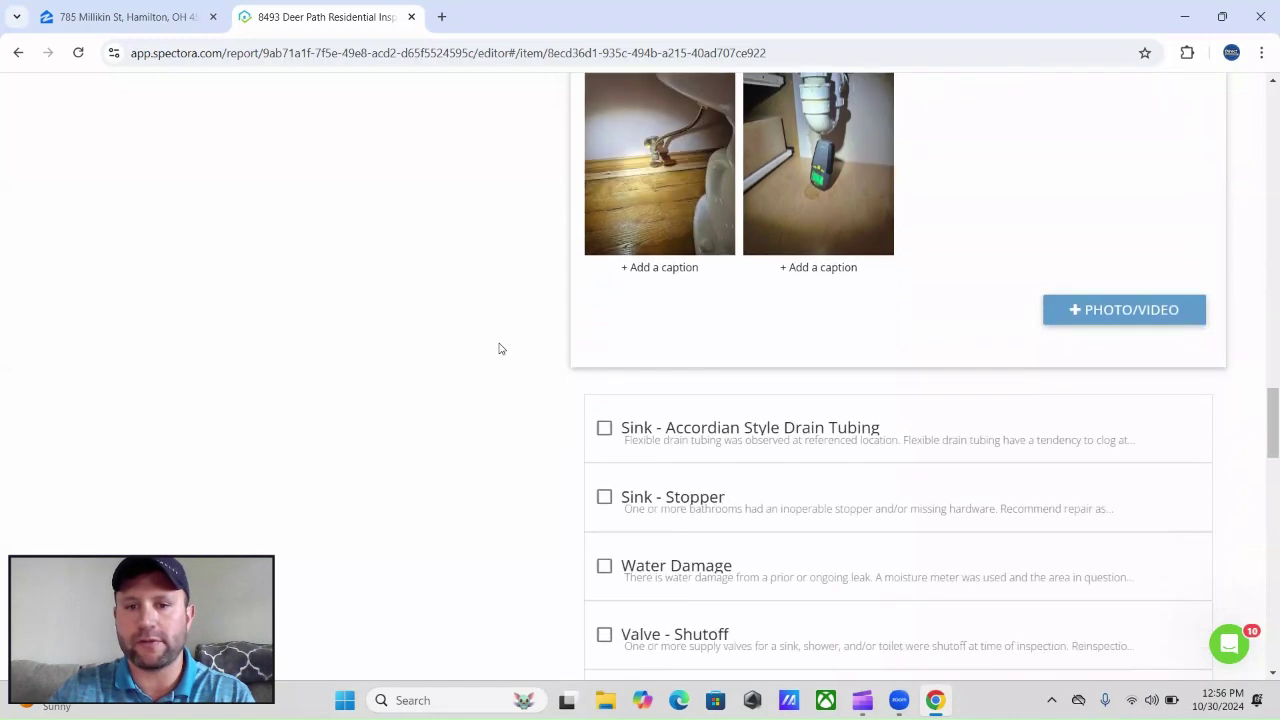
Look through the unselected drain, faucet, sink and toilet deficiency options to the end of the list
scroll(501, 348, down, 9)
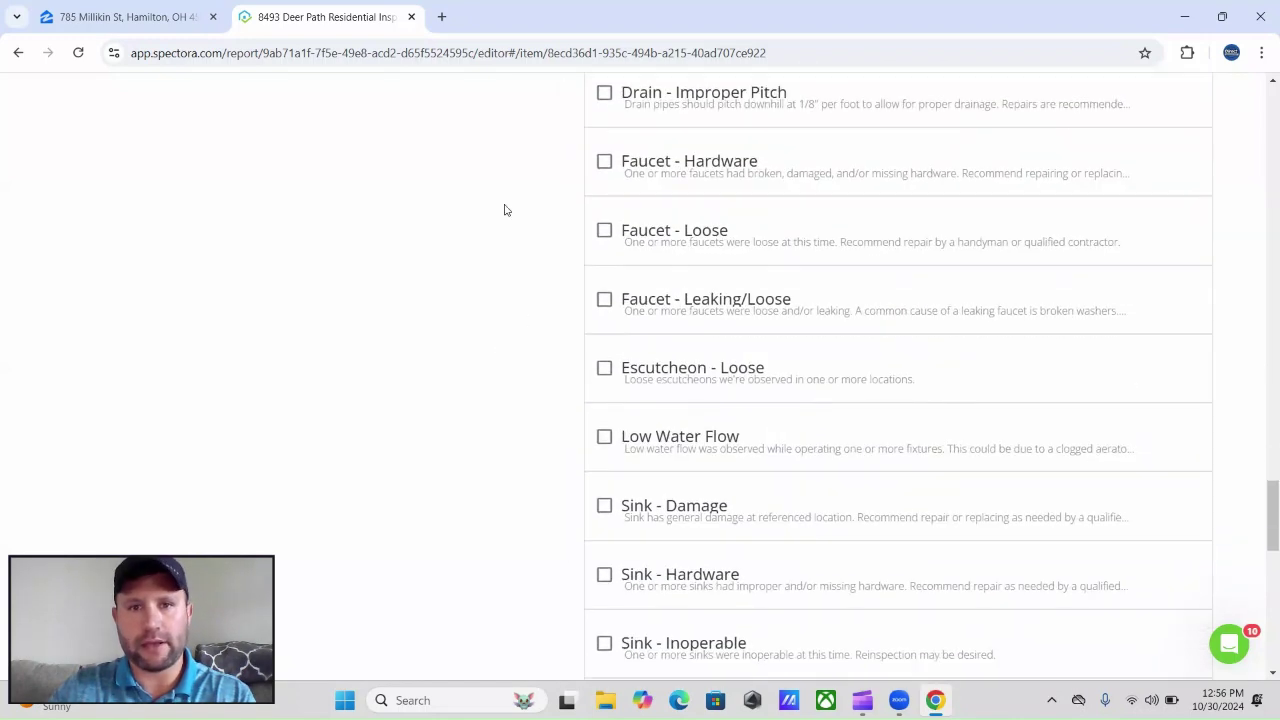
scroll(510, 218, down, 2)
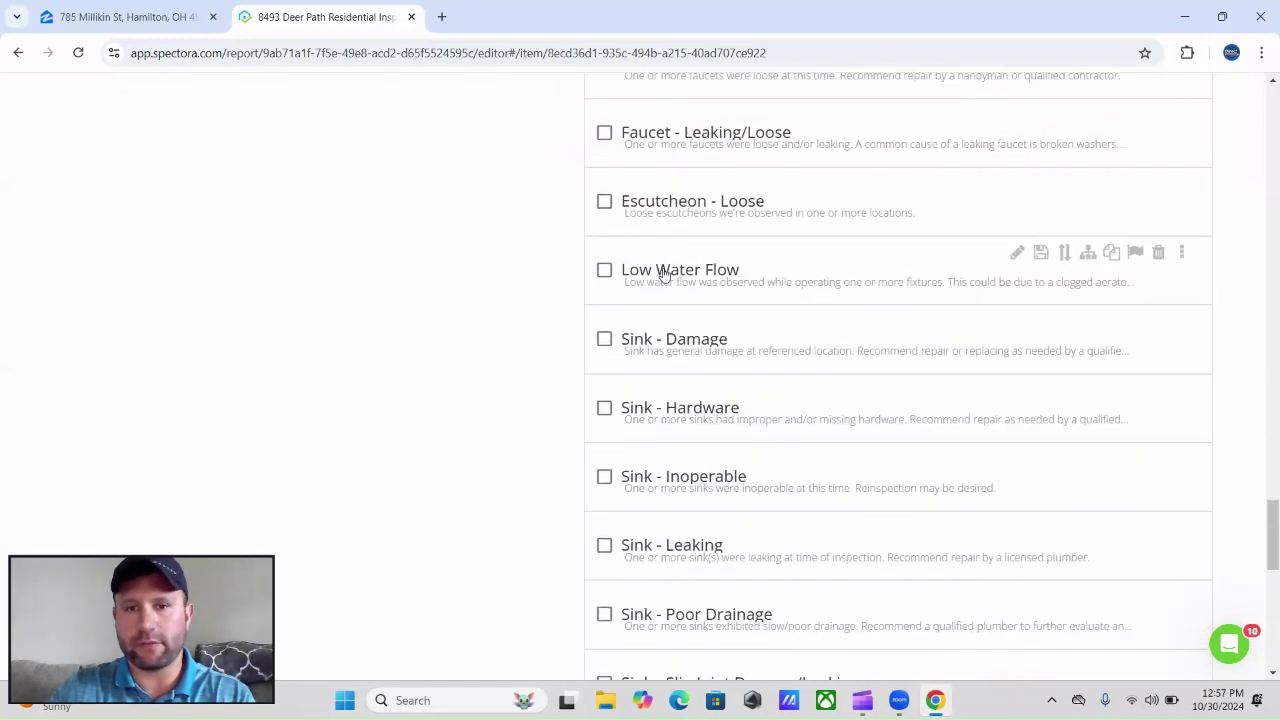
scroll(523, 351, down, 4)
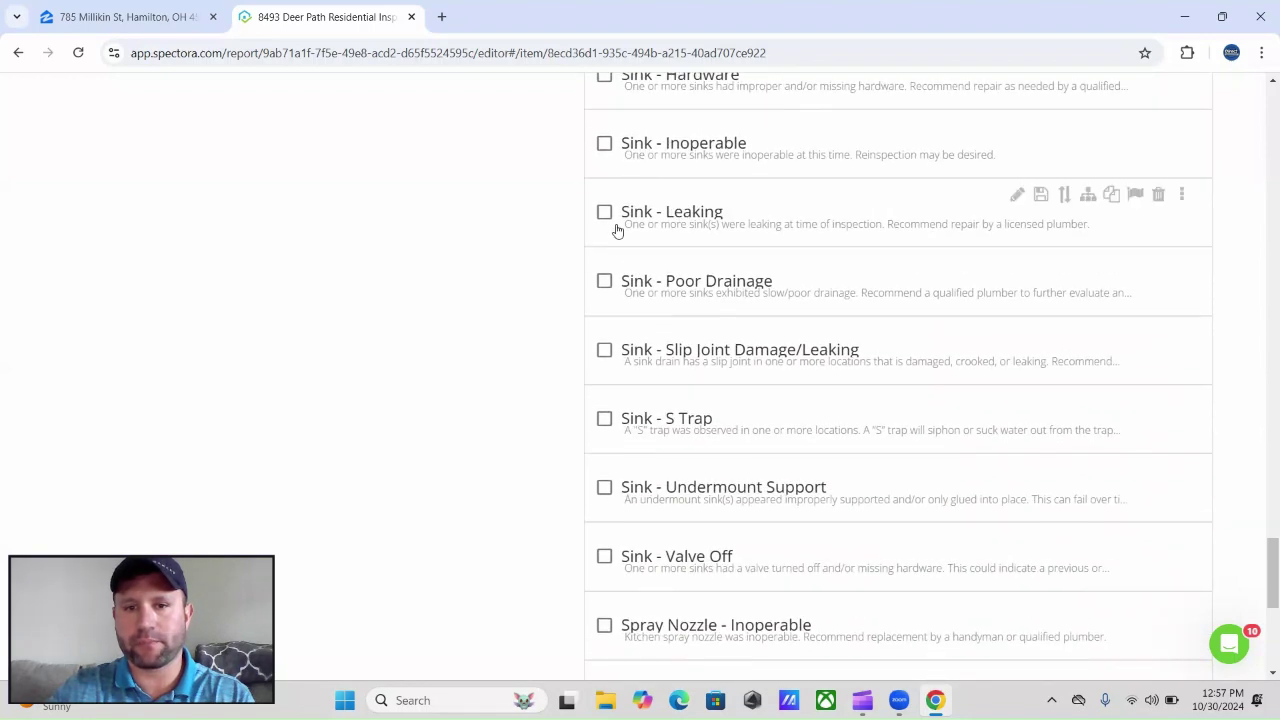
scroll(527, 270, down, 1)
scroll(527, 270, down, 5)
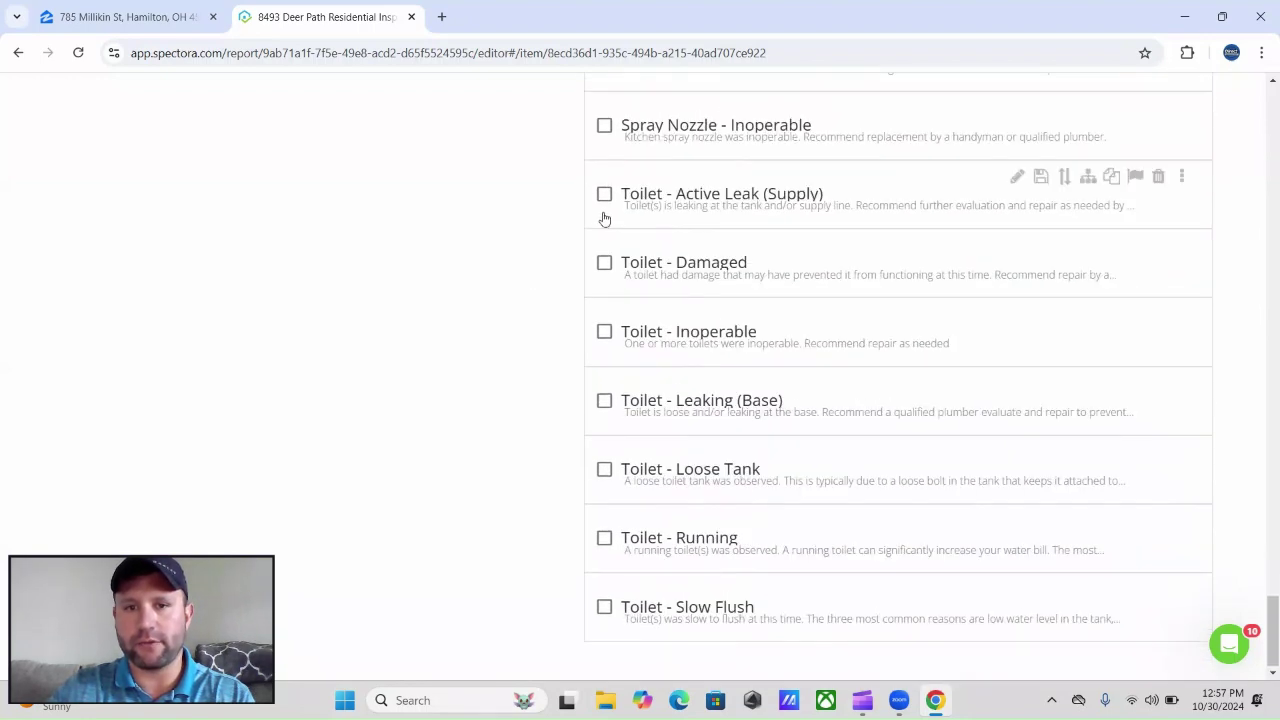
Open Fuel Storage & Distribution System and review its fuel type and shutoff information, limitations and gas line deficiency options
scroll(554, 320, up, 19)
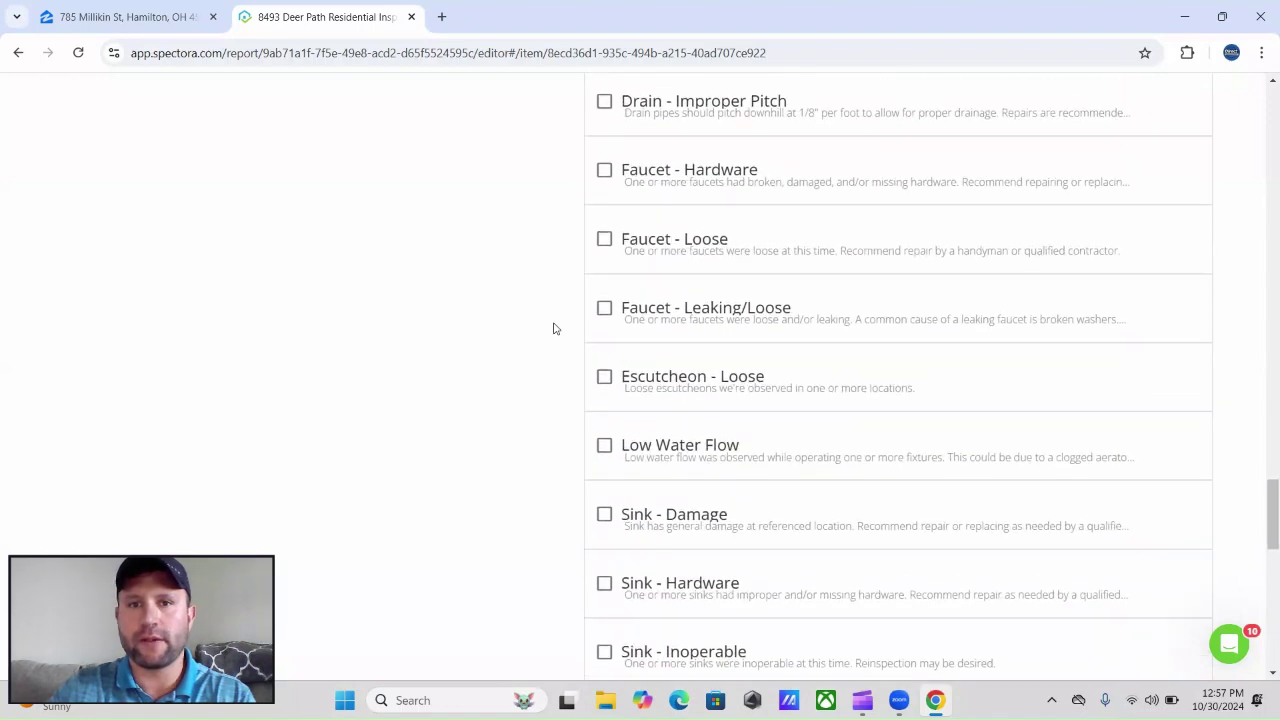
scroll(550, 331, up, 13)
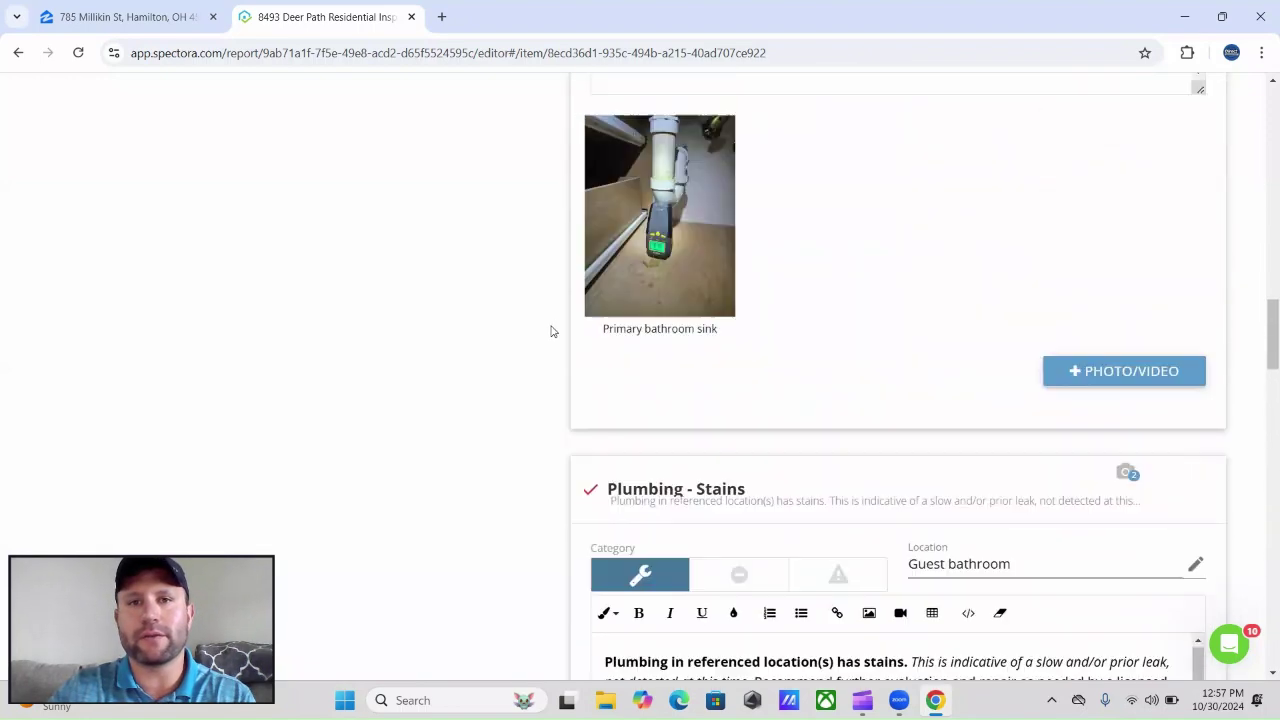
scroll(550, 331, up, 12)
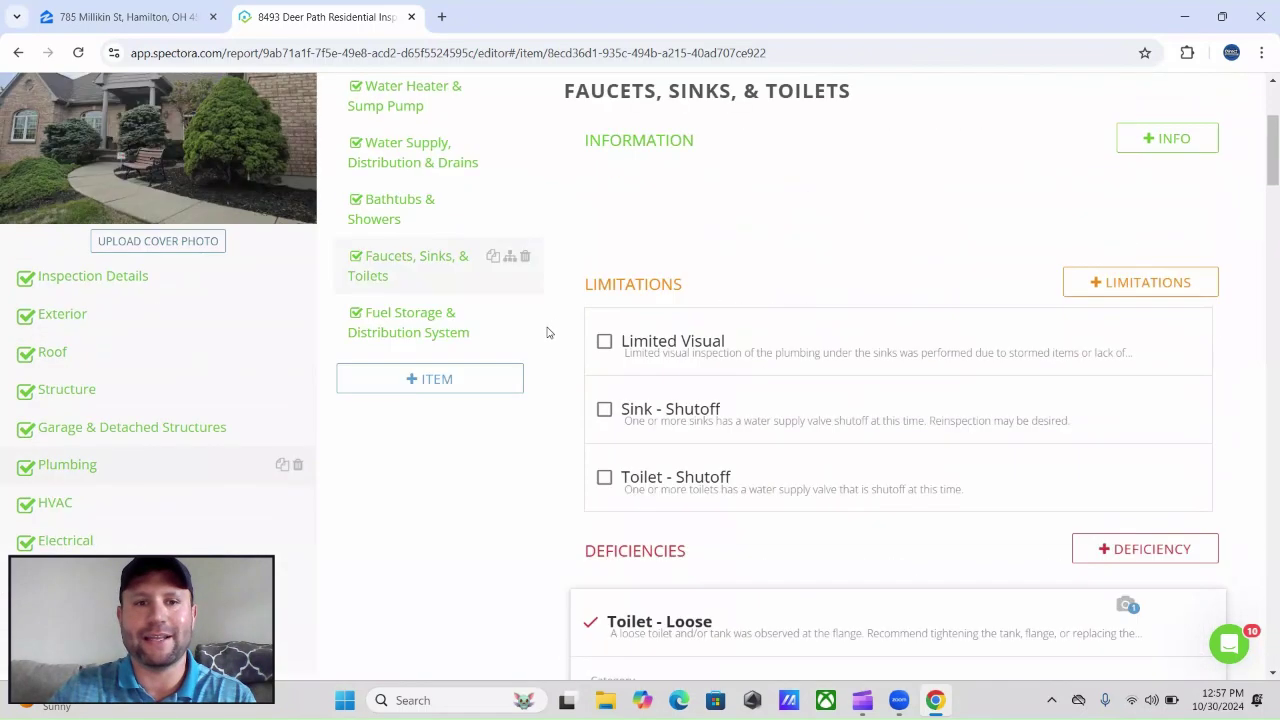
click(424, 330)
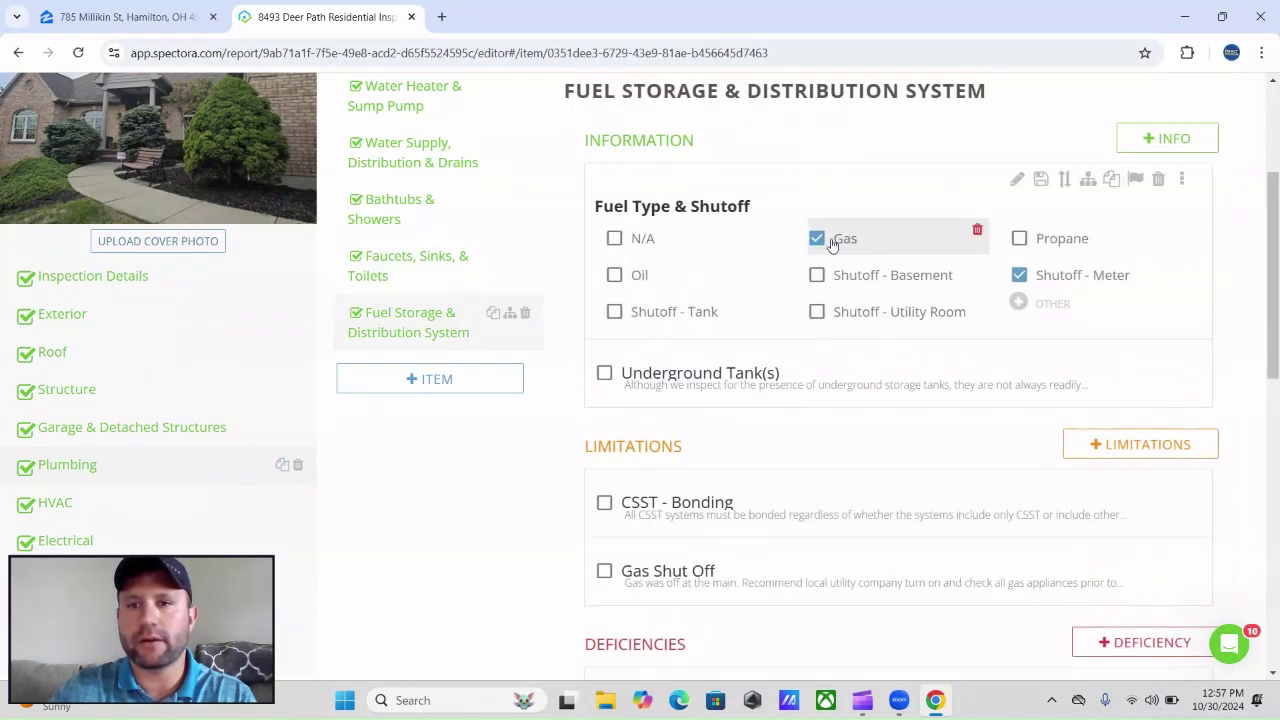
scroll(481, 461, down, 8)
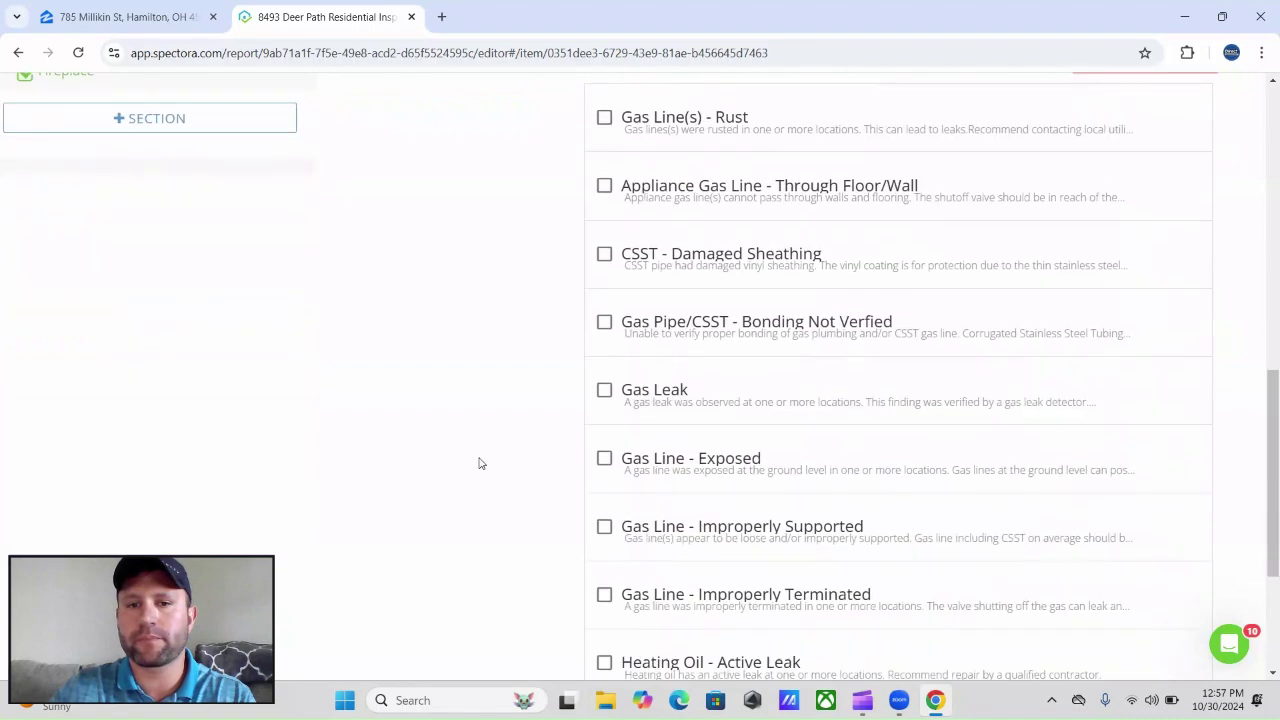
scroll(520, 467, up, 3)
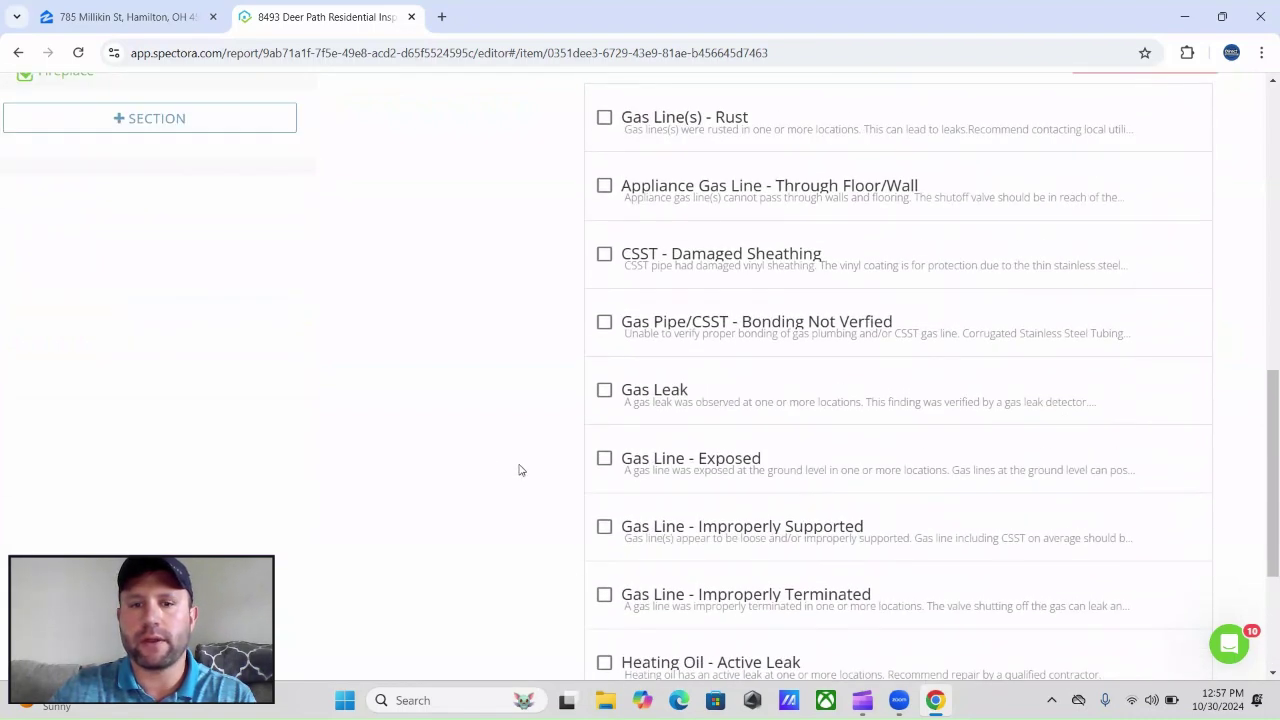
Look through the remaining gas line and heating oil deficiencies, then recheck the fuel type, underground tank and limitation entries
scroll(520, 468, down, 3)
scroll(554, 557, up, 8)
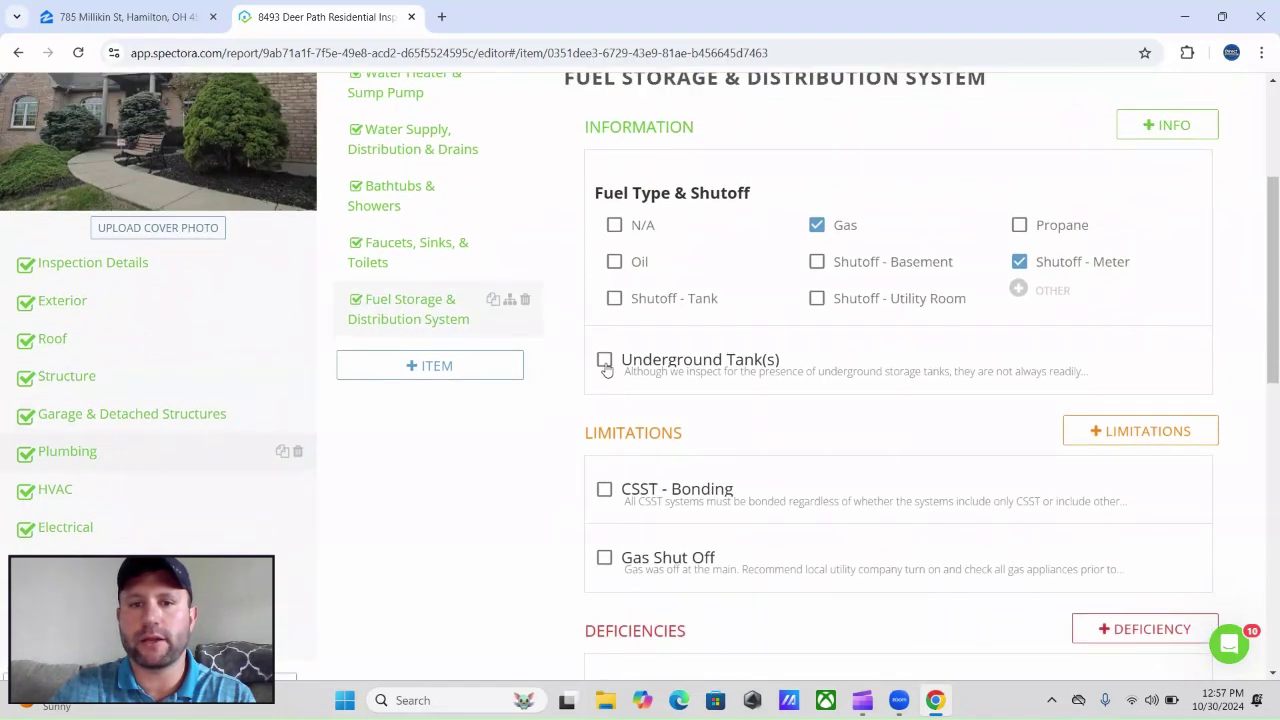
scroll(515, 418, down, 2)
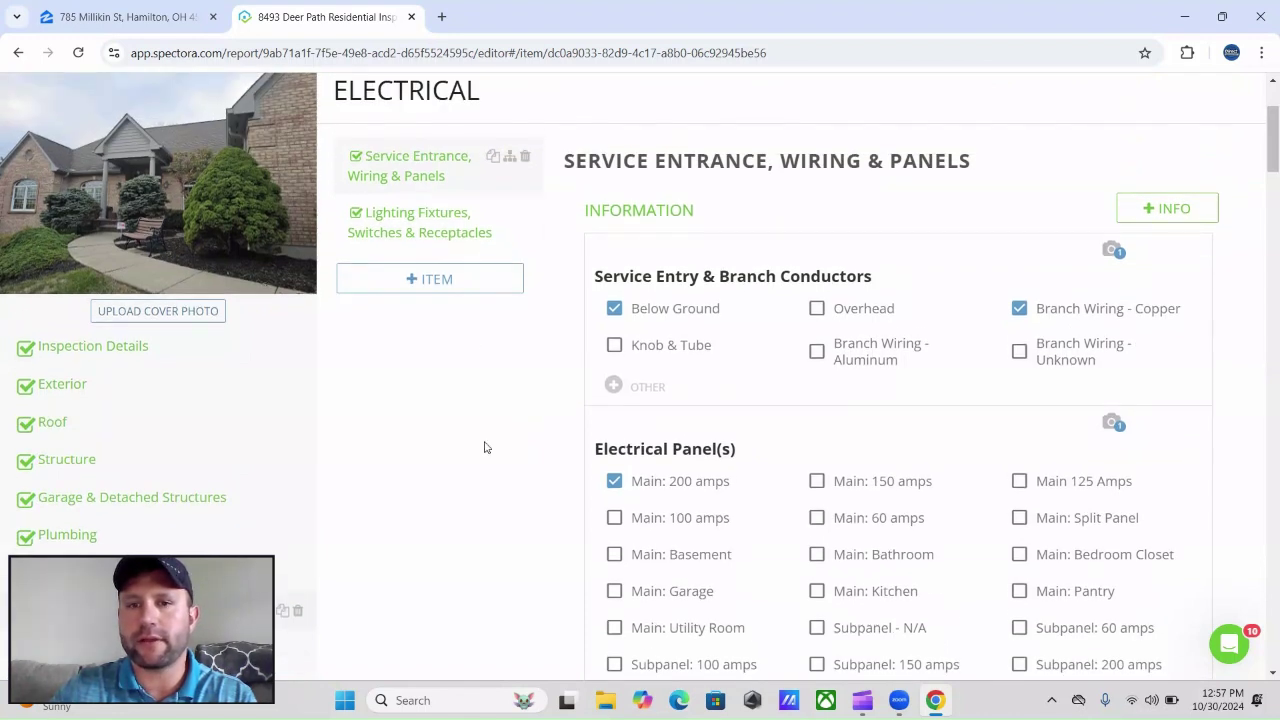
Open the Electrical section and review the Service Entry & Branch Conductors selections, comment area and attached panel photo
scroll(947, 370, down, 6)
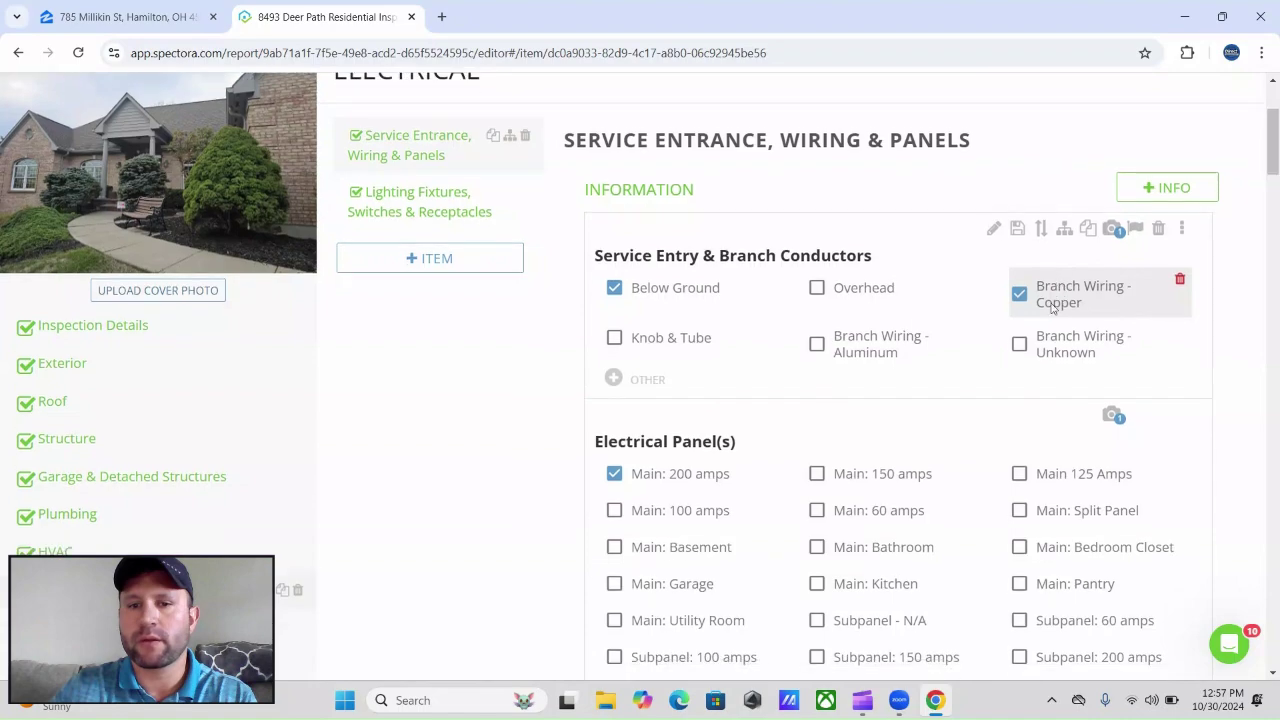
scroll(945, 372, up, 6)
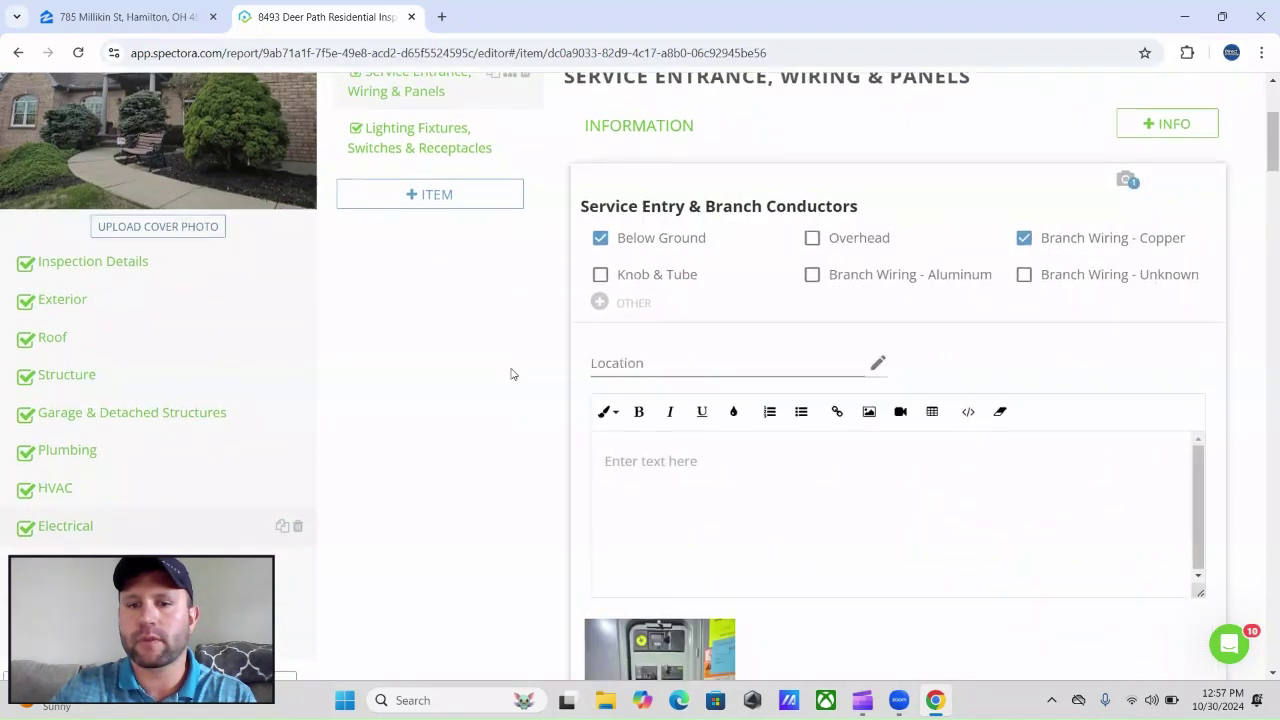
scroll(511, 372, down, 3)
scroll(560, 437, up, 2)
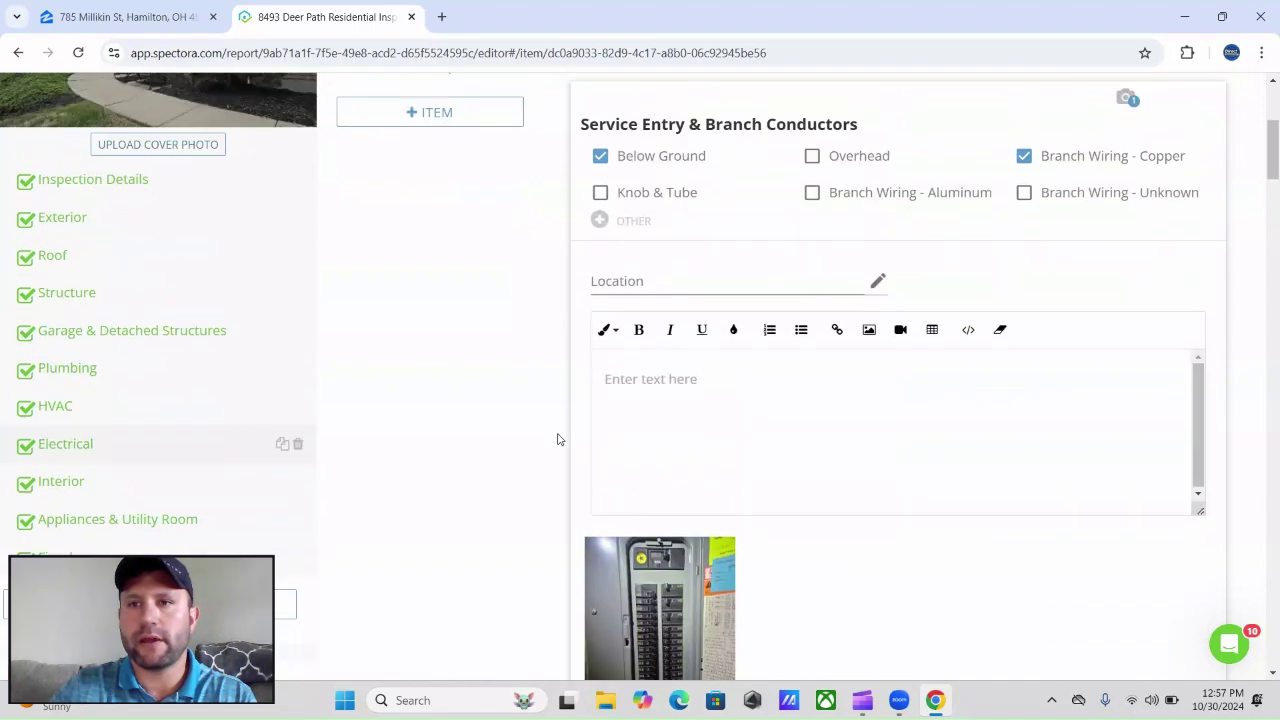
Expand the Electrical Panel(s) information and review its amperage selection and photo of the open panel
scroll(558, 438, down, 7)
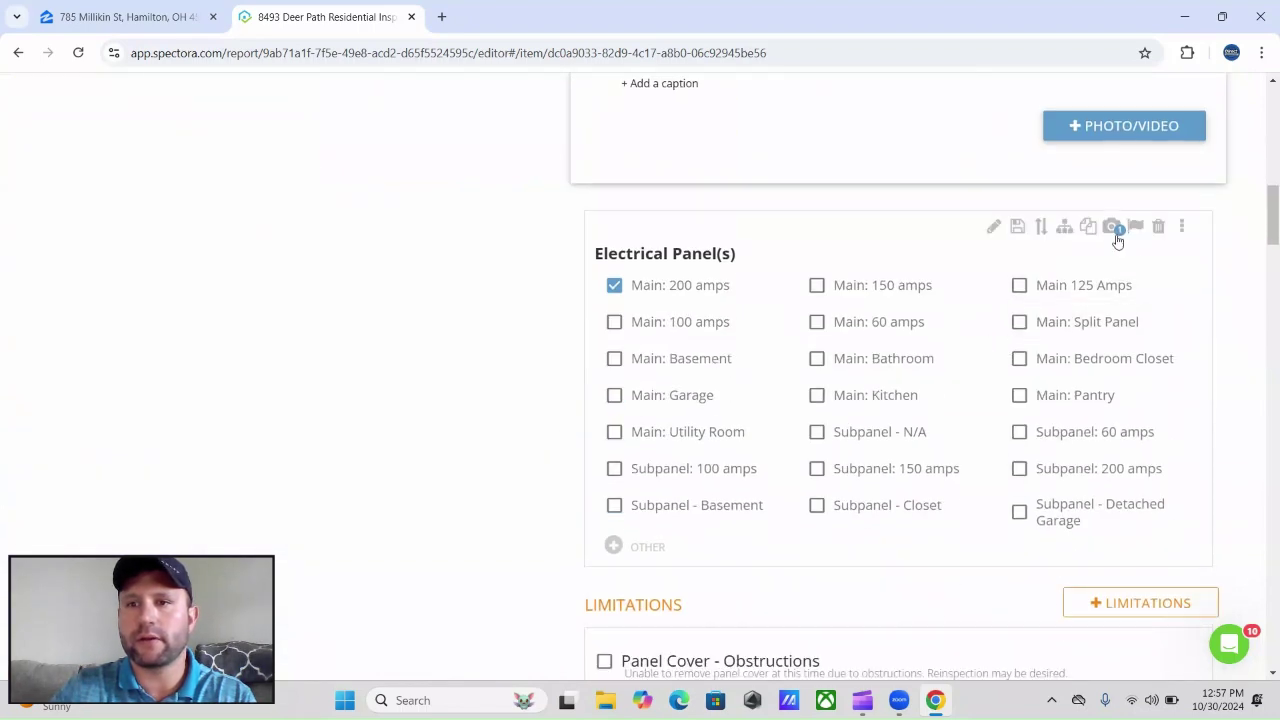
click(594, 243)
scroll(574, 306, down, 5)
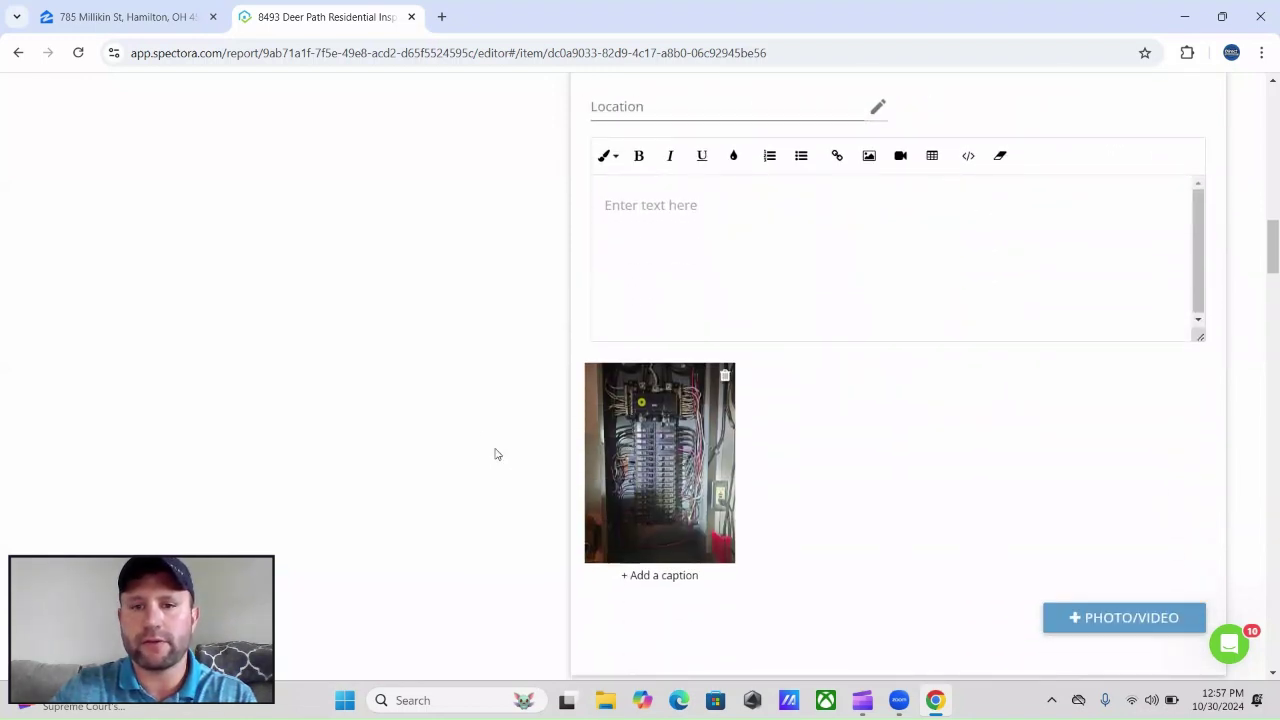
Review the Breaker - Undersized Wire deficiency with its category, location note, comment and two panel photos
scroll(472, 422, down, 11)
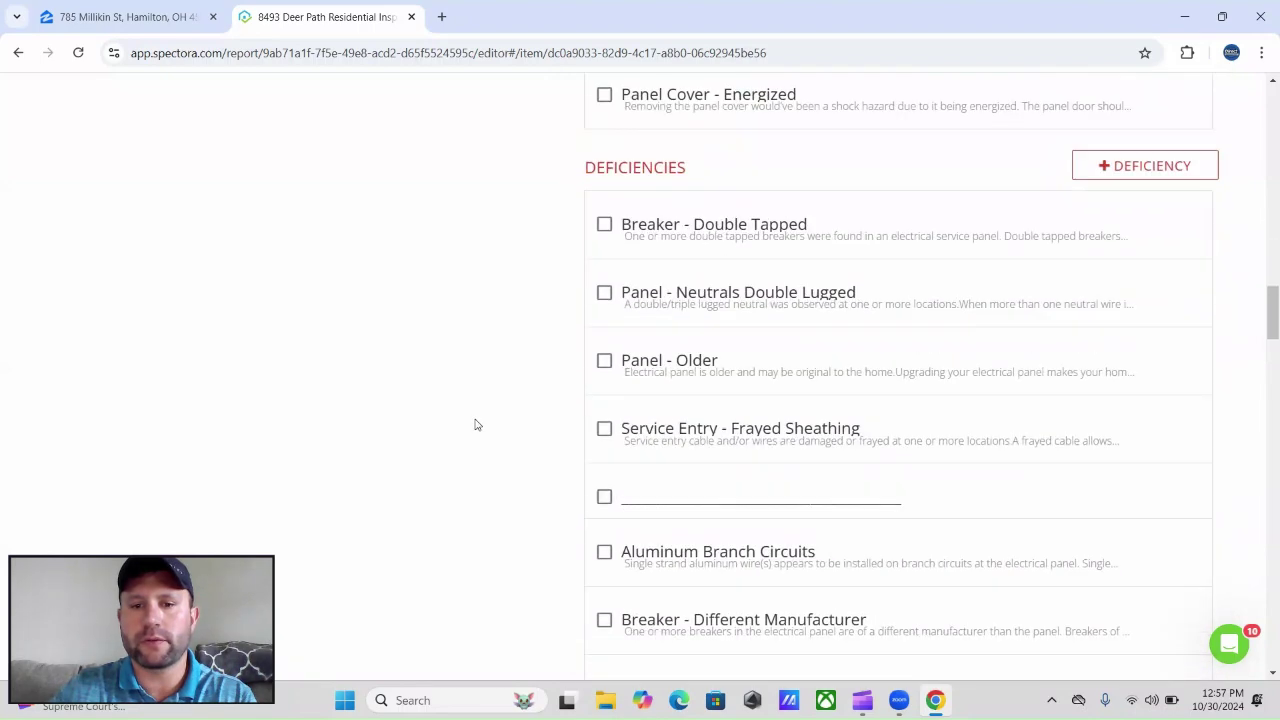
scroll(476, 425, down, 5)
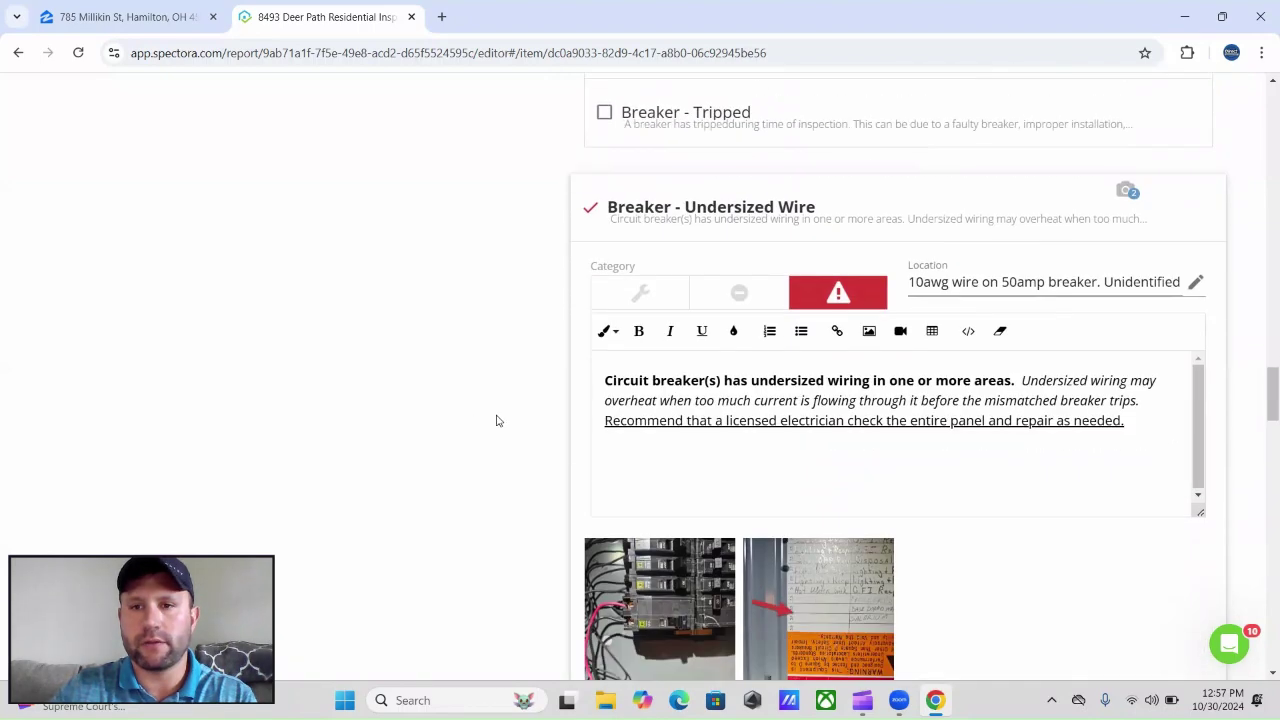
scroll(477, 374, down, 1)
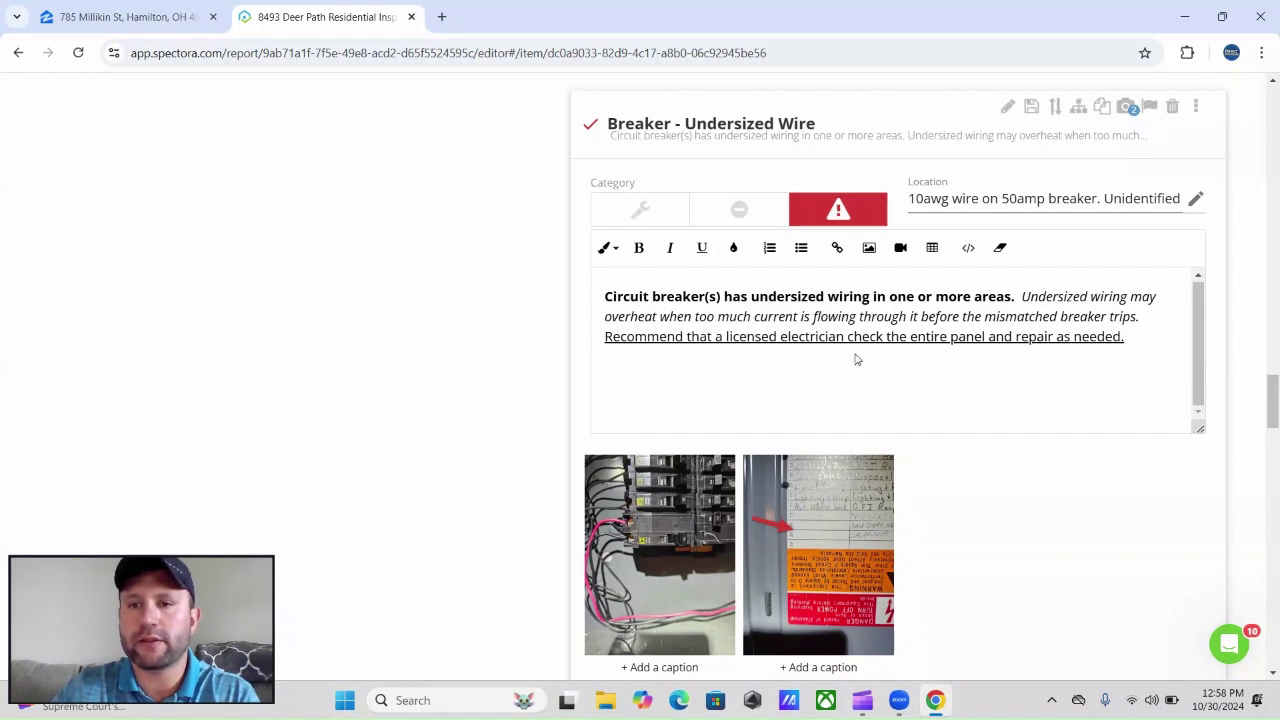
scroll(428, 397, down, 2)
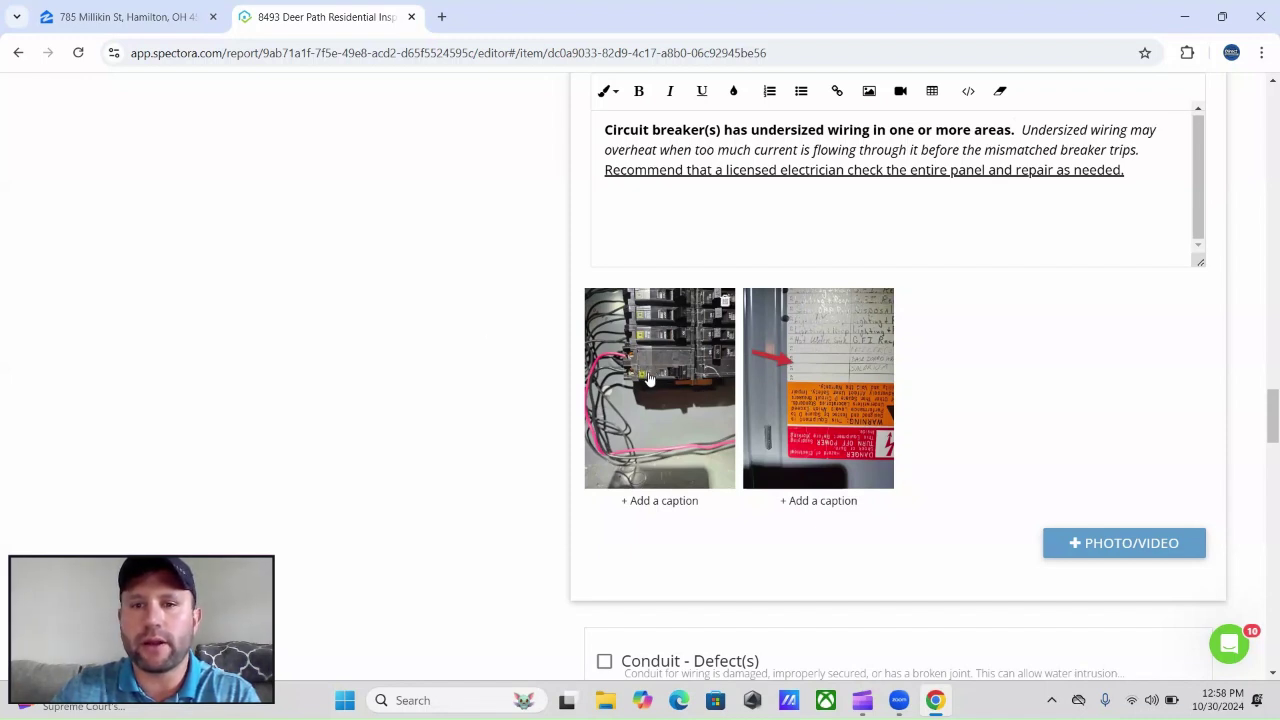
scroll(648, 377, up, 3)
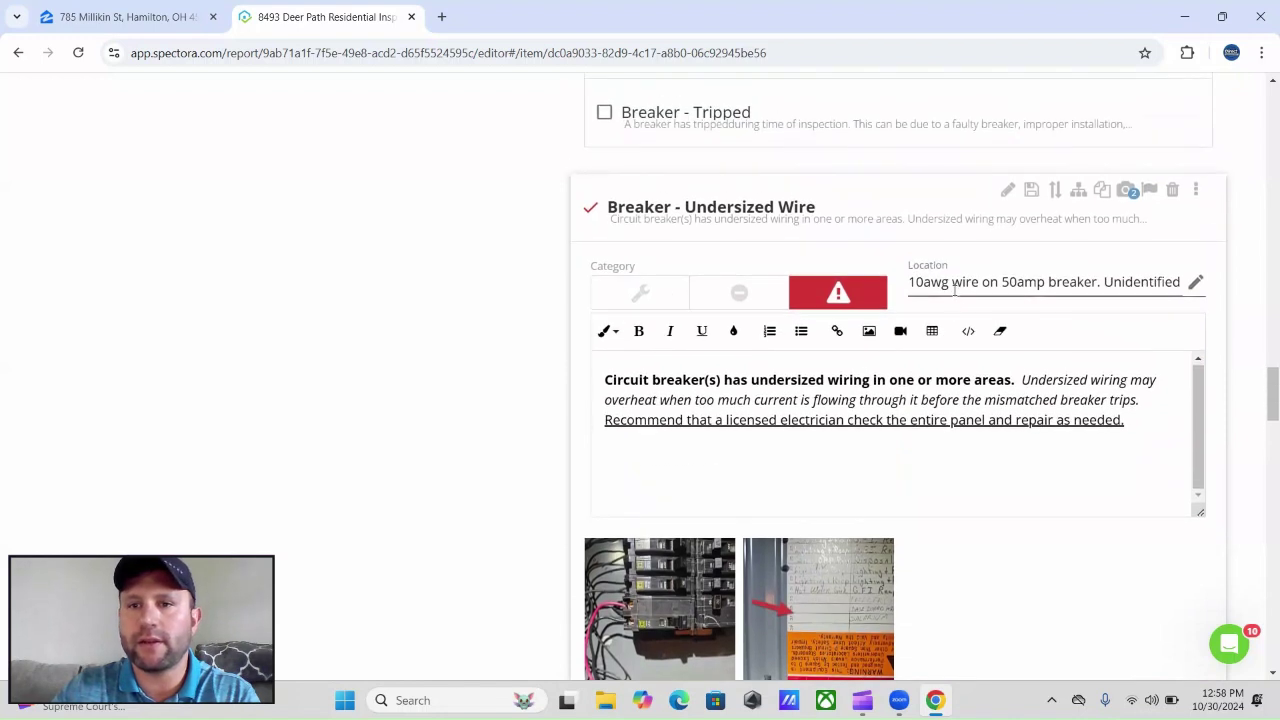
scroll(931, 398, down, 1)
scroll(931, 398, down, 1)
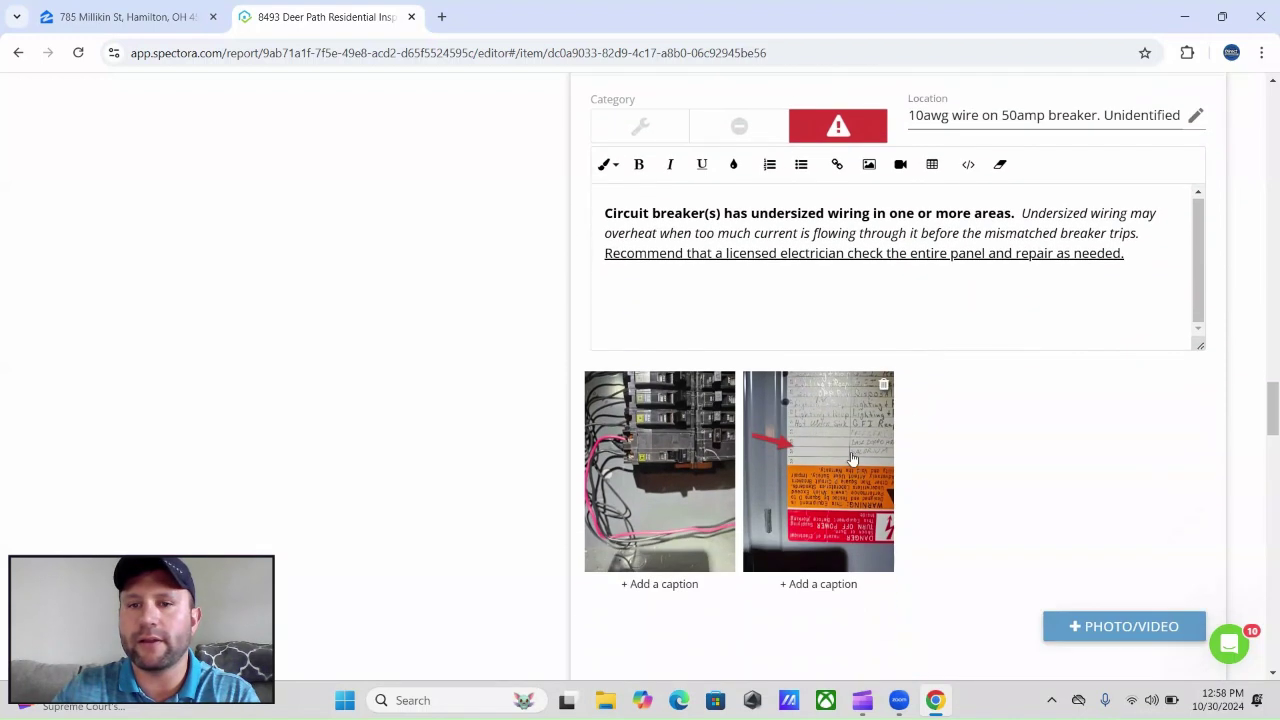
scroll(436, 453, down, 1)
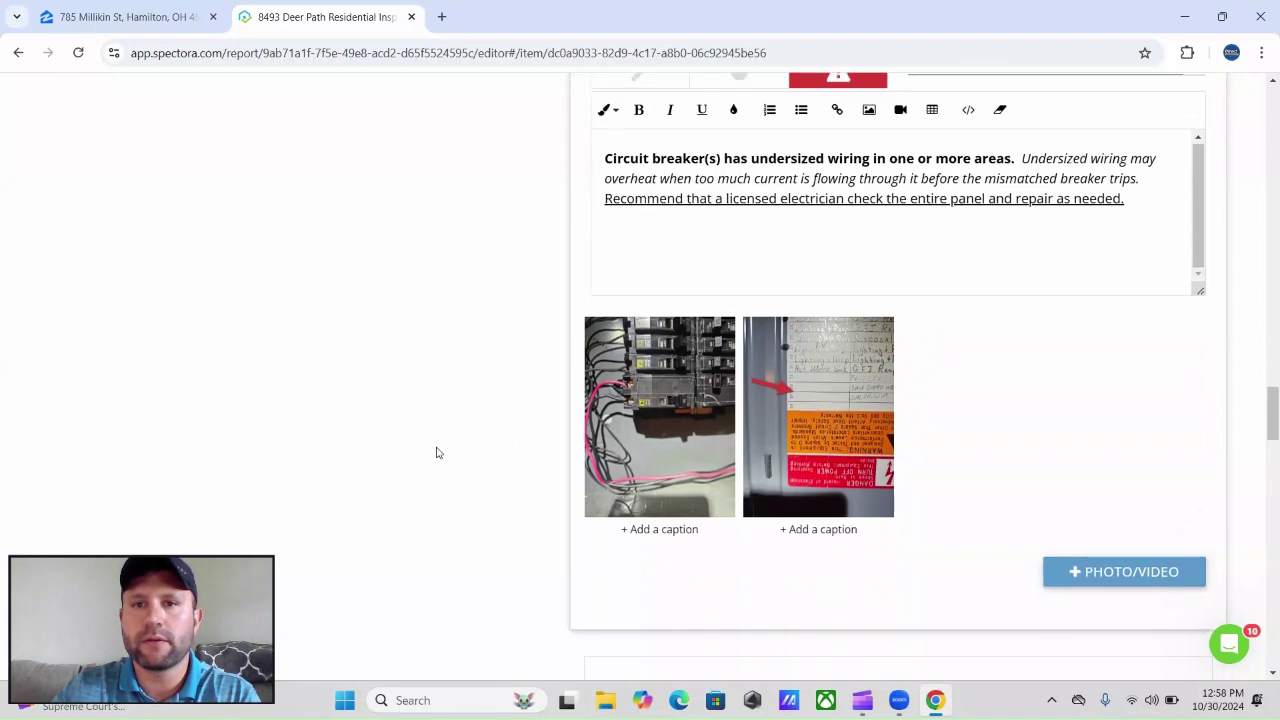
scroll(434, 451, up, 1)
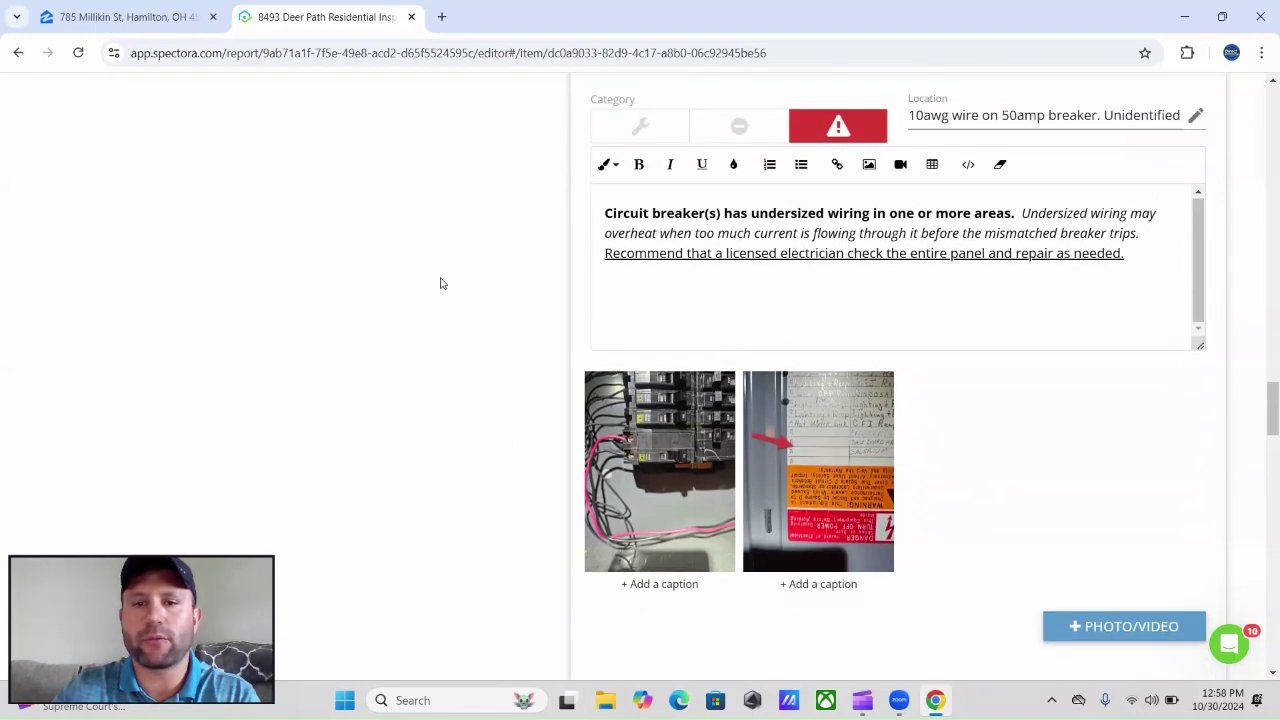
Look through the unselected conduit, grounding, meter, panel and wiring deficiency options to the end of the list
scroll(437, 290, down, 7)
scroll(437, 290, down, 2)
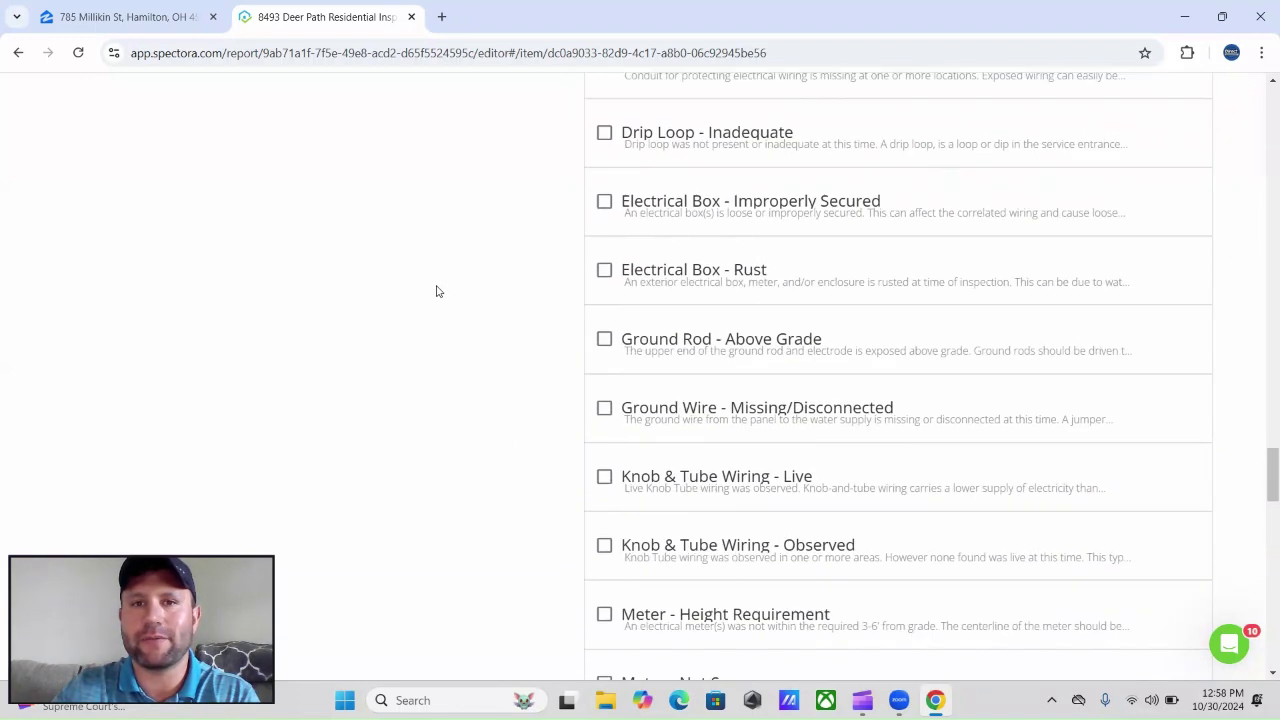
scroll(442, 288, up, 1)
scroll(508, 277, down, 11)
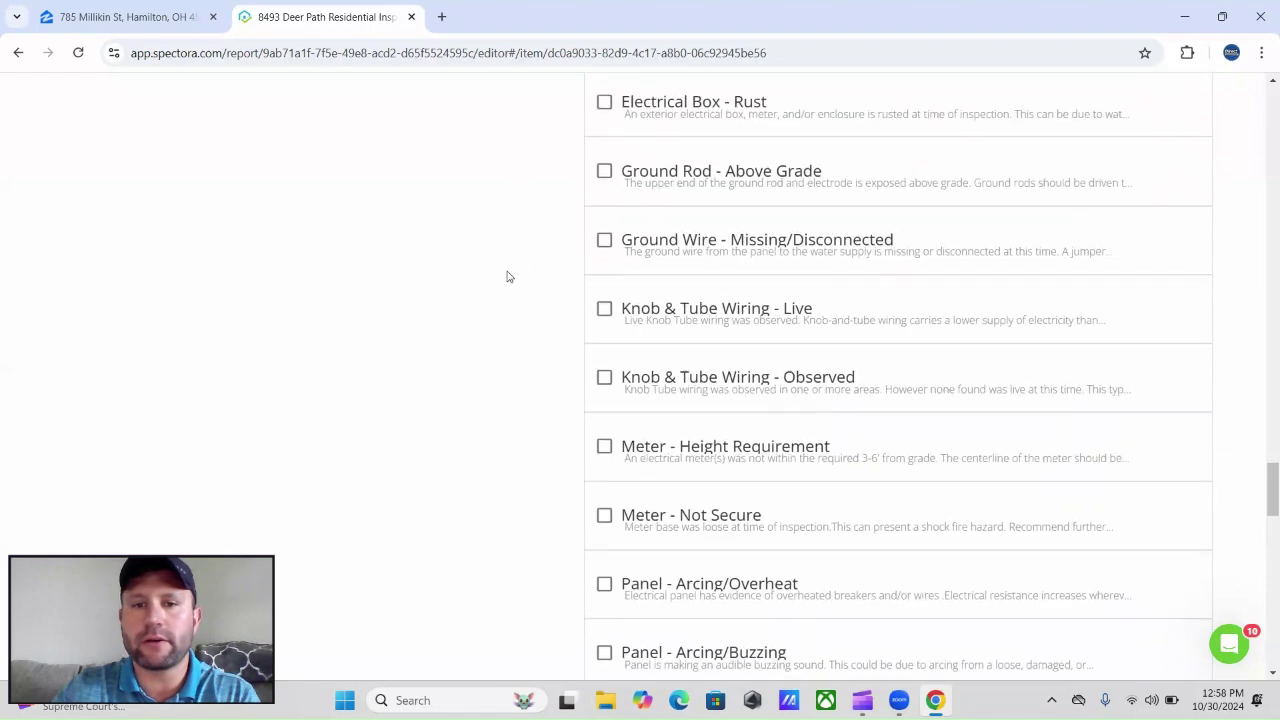
scroll(508, 277, down, 10)
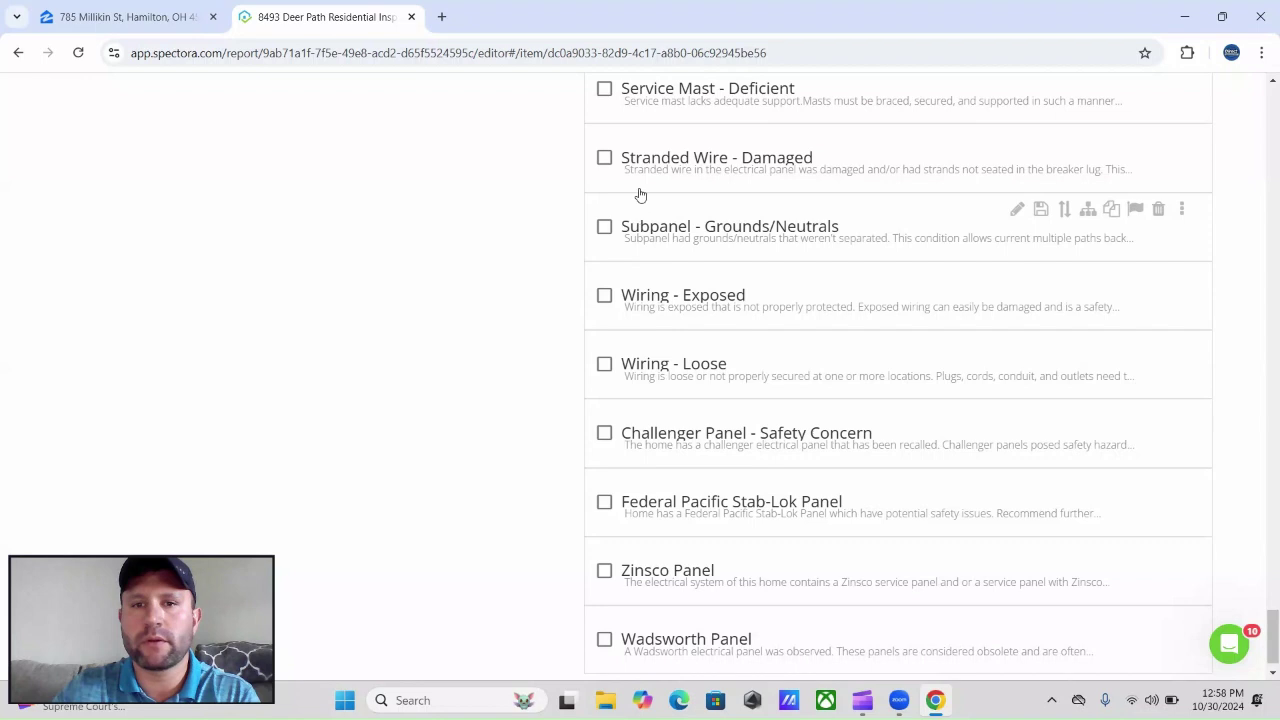
scroll(566, 257, down, 1)
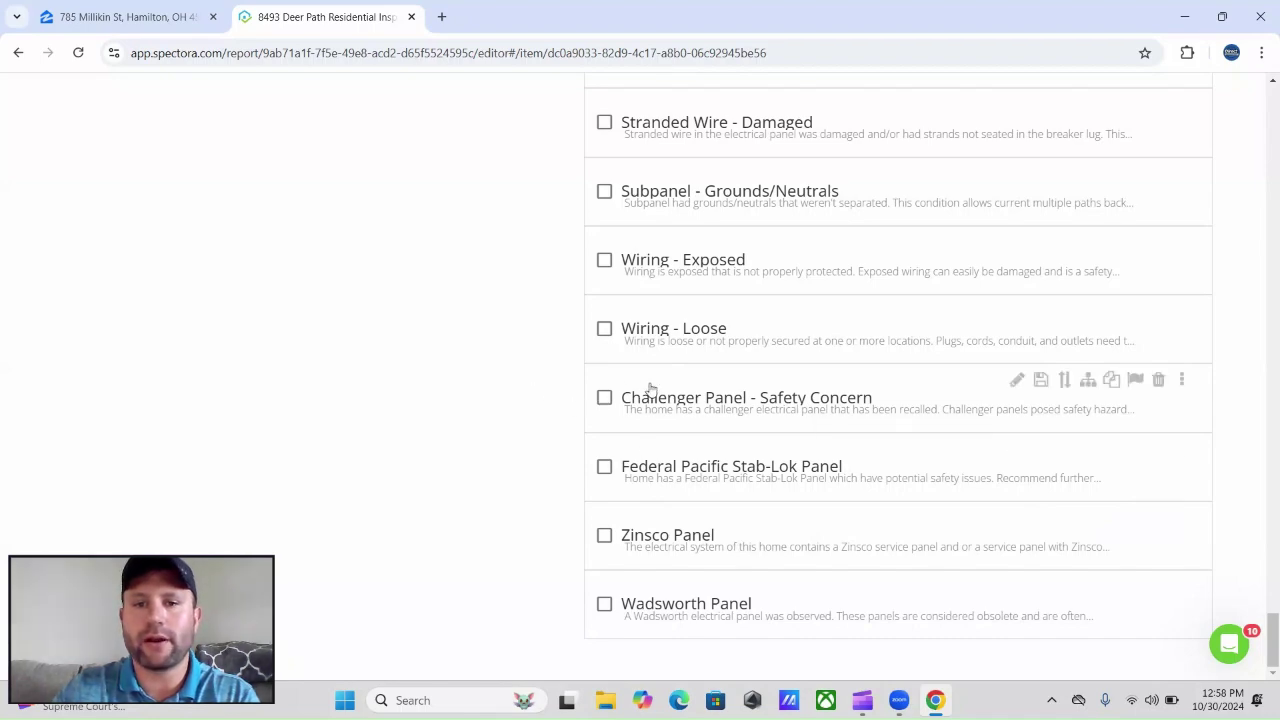
Return to the start of the electrical deficiencies and review the double-tapped, double-lugged, older panel and other breaker options
scroll(541, 466, up, 20)
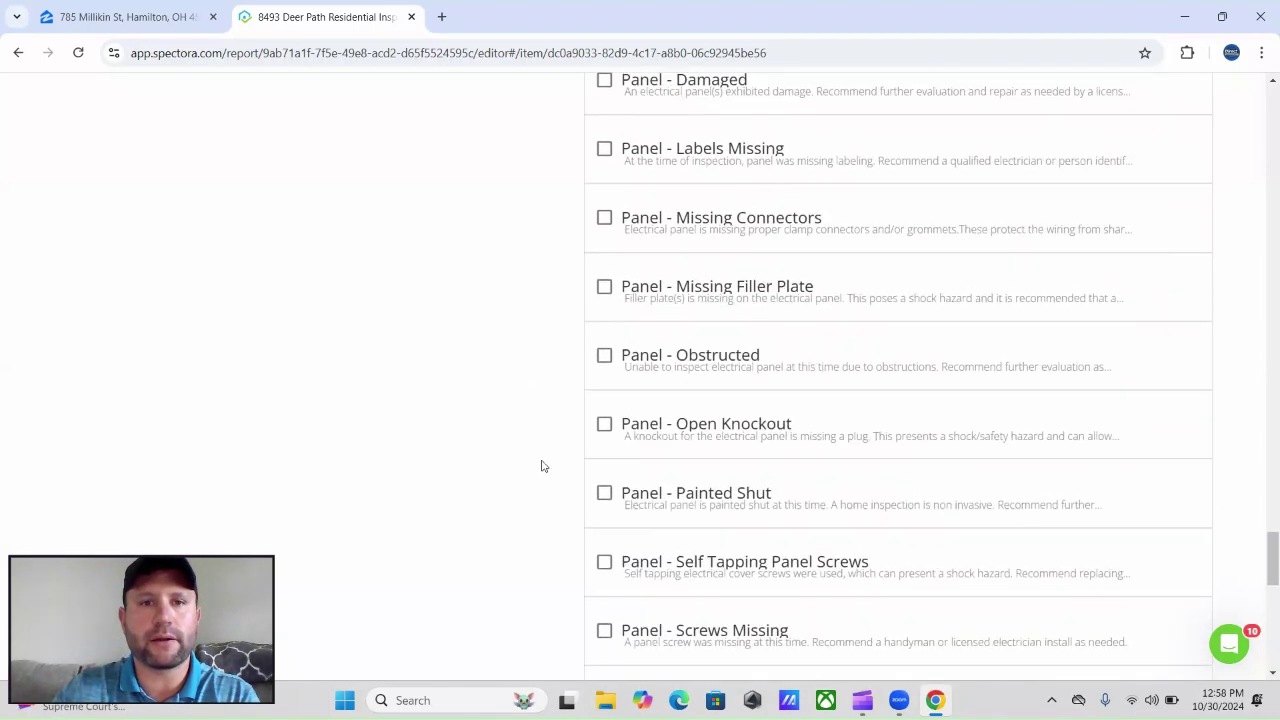
scroll(541, 470, up, 15)
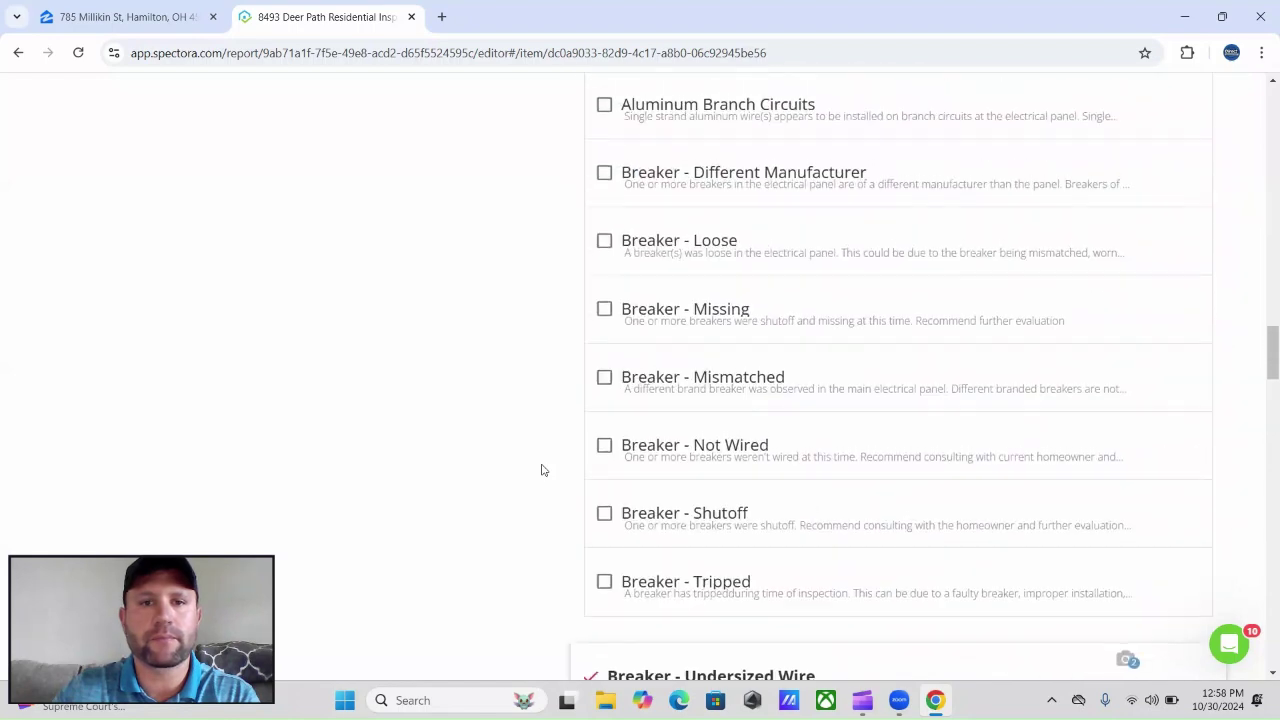
scroll(541, 470, down, 1)
scroll(540, 469, up, 3)
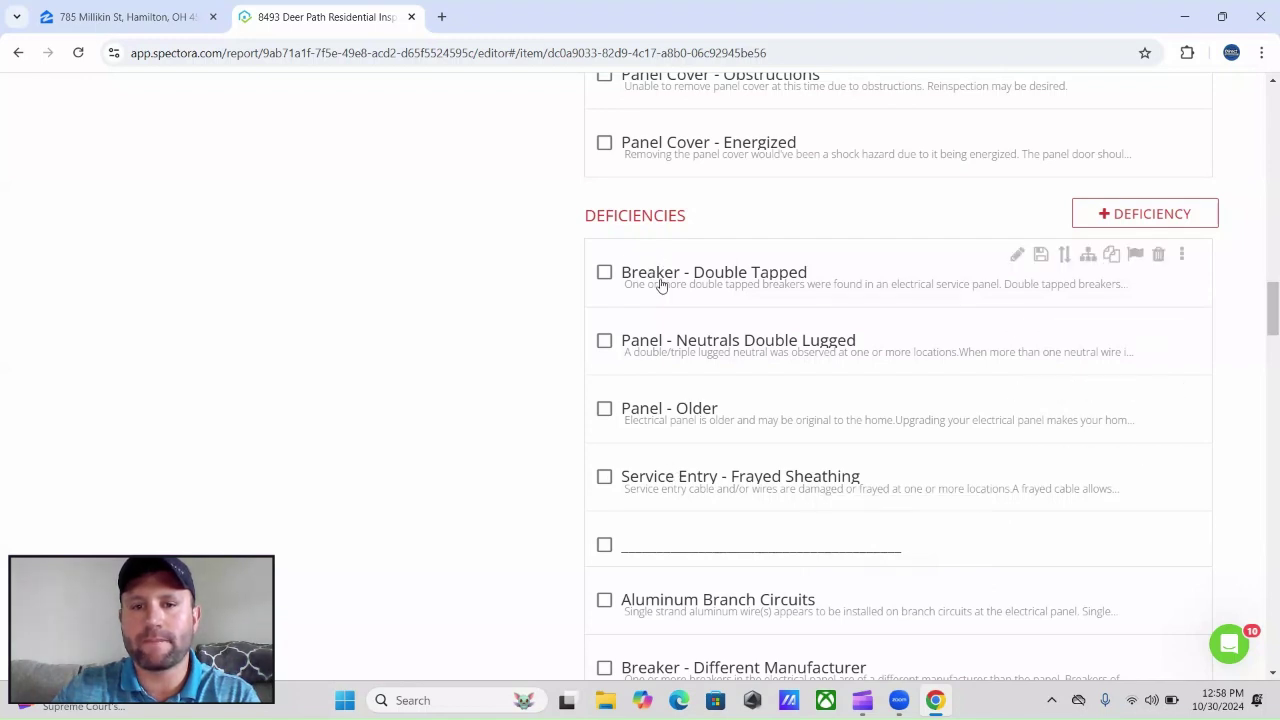
scroll(586, 371, down, 4)
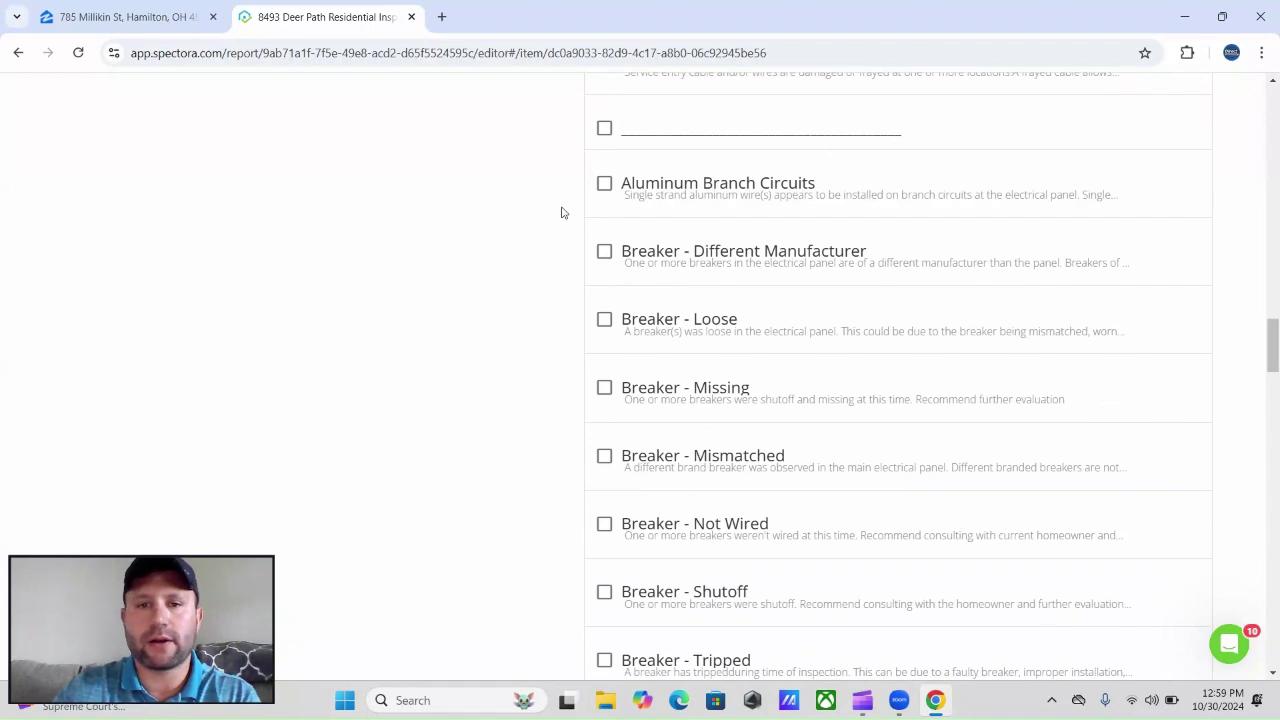
scroll(576, 235, down, 1)
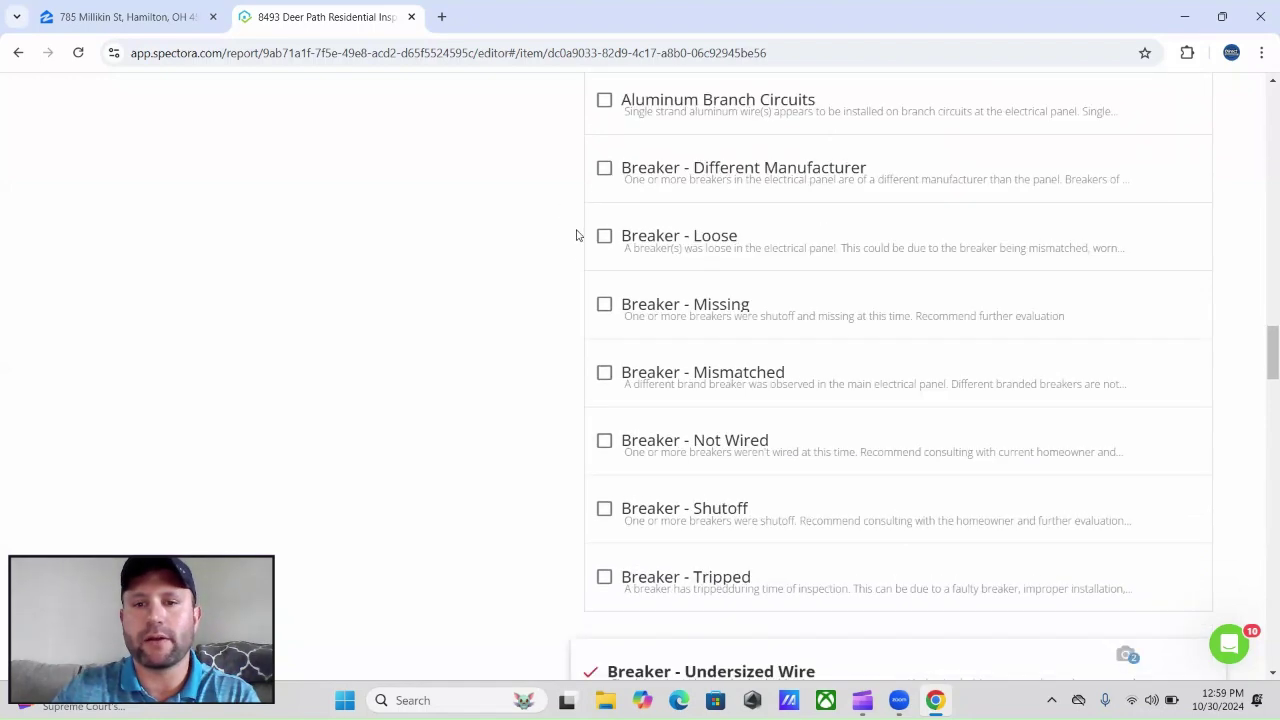
Look again through the unselected knob-and-tube, meter and panel deficiency options in Service Entrance, Wiring & Panels
scroll(571, 320, down, 5)
scroll(548, 323, down, 9)
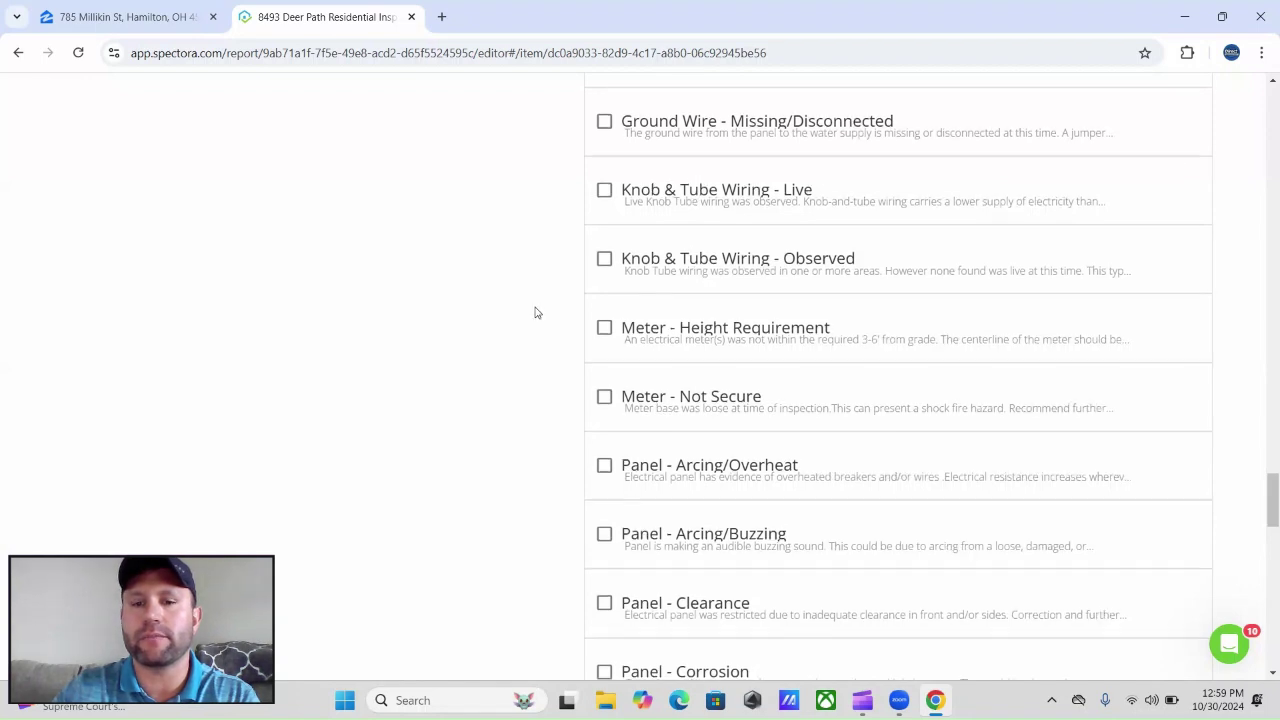
scroll(534, 314, down, 3)
scroll(535, 313, up, 1)
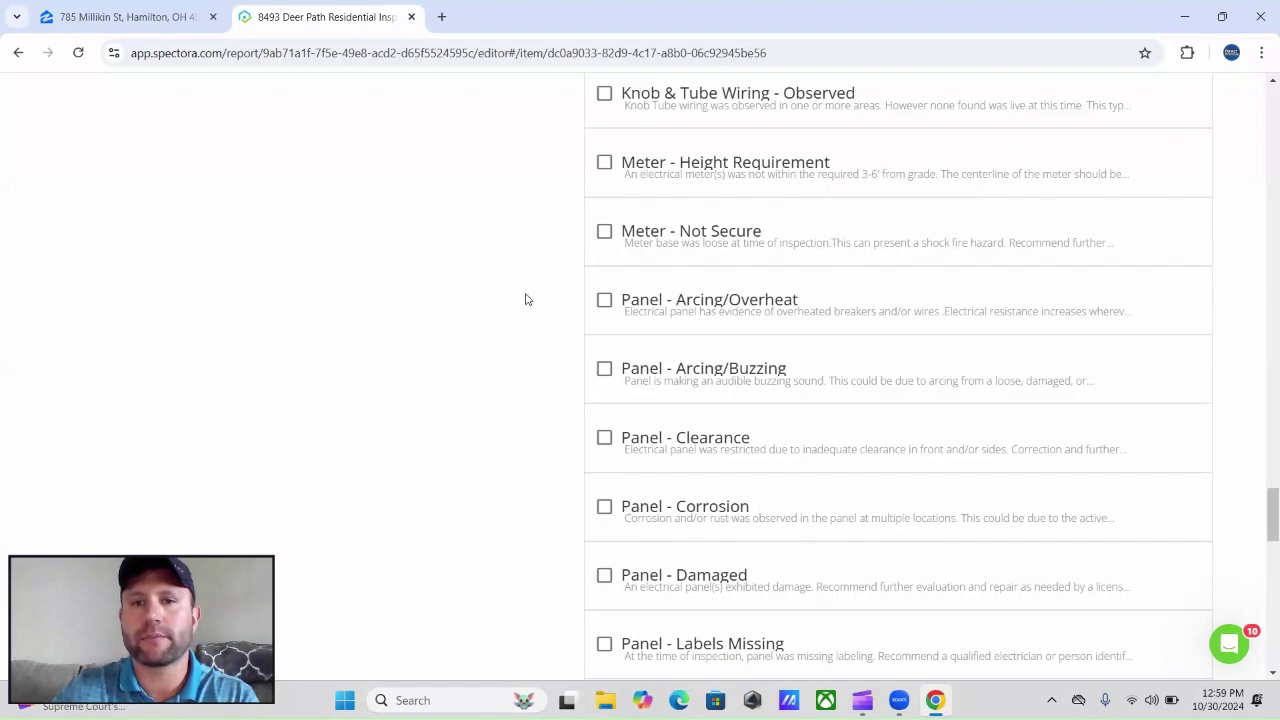
scroll(529, 299, down, 5)
Open the Roof section and review the Roof Type & Material, Biogrowth Present On Roof and limitation entries
scroll(529, 299, up, 15)
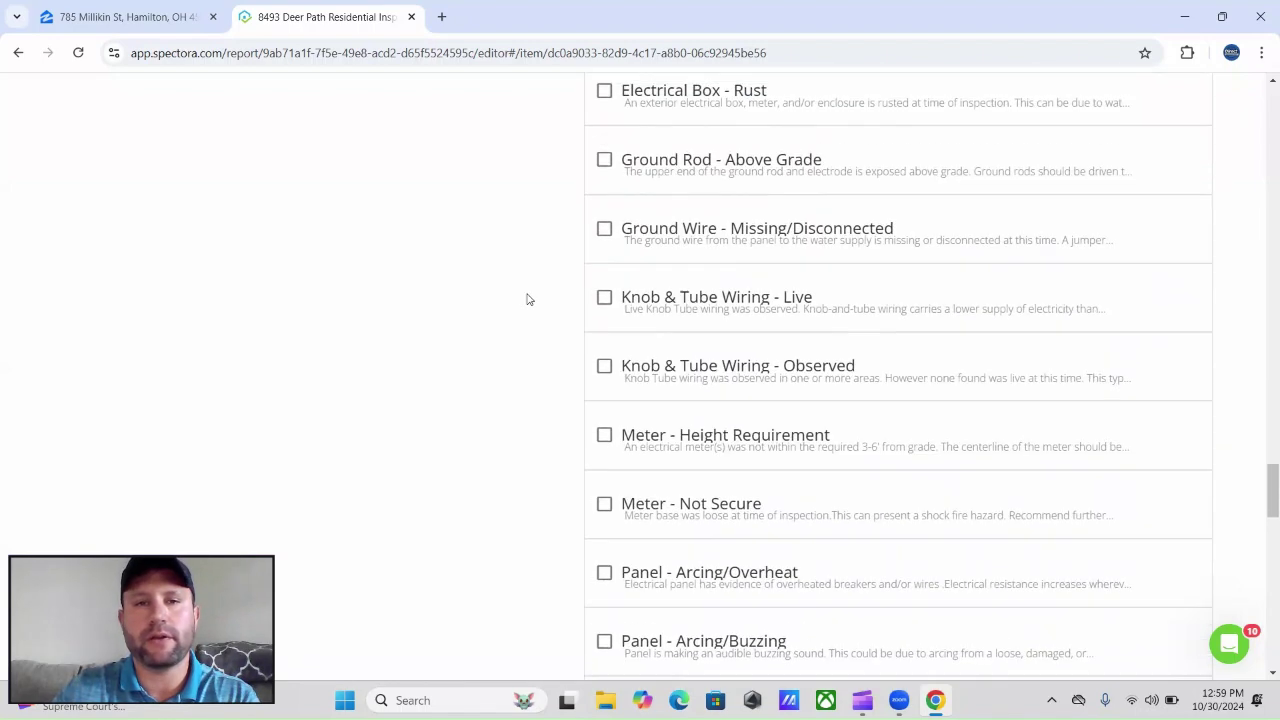
scroll(529, 299, up, 15)
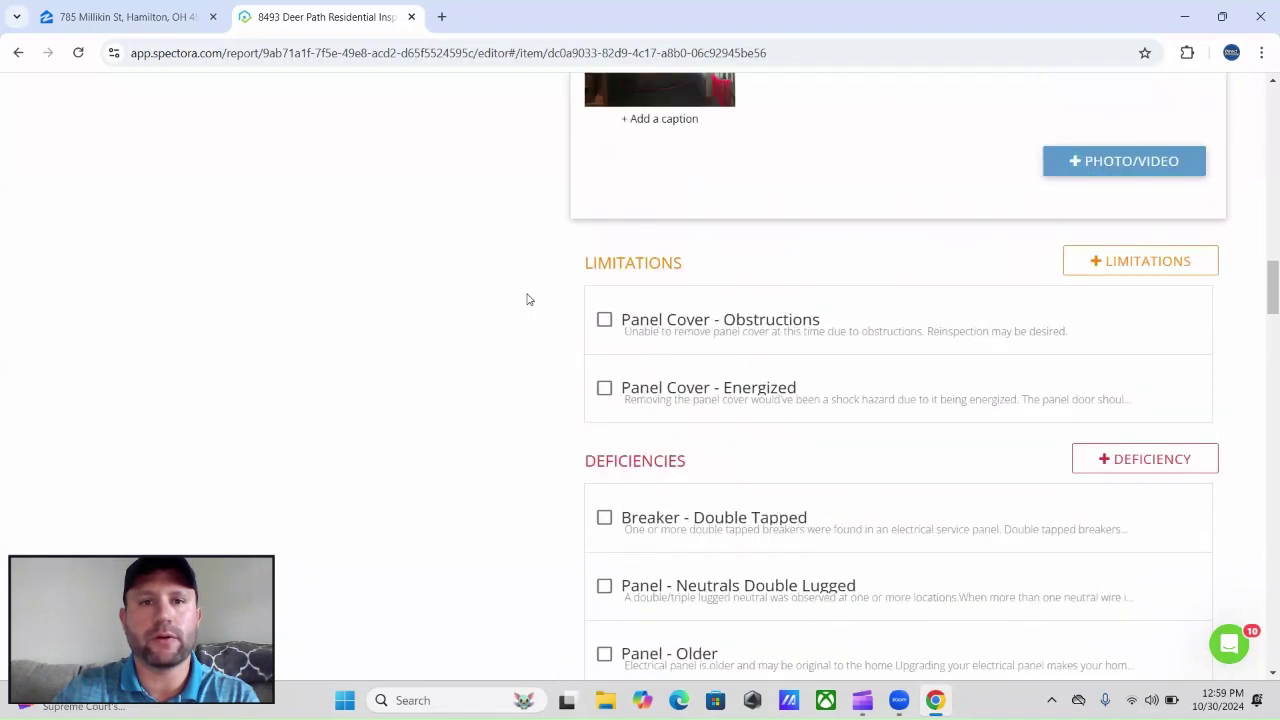
scroll(529, 299, up, 10)
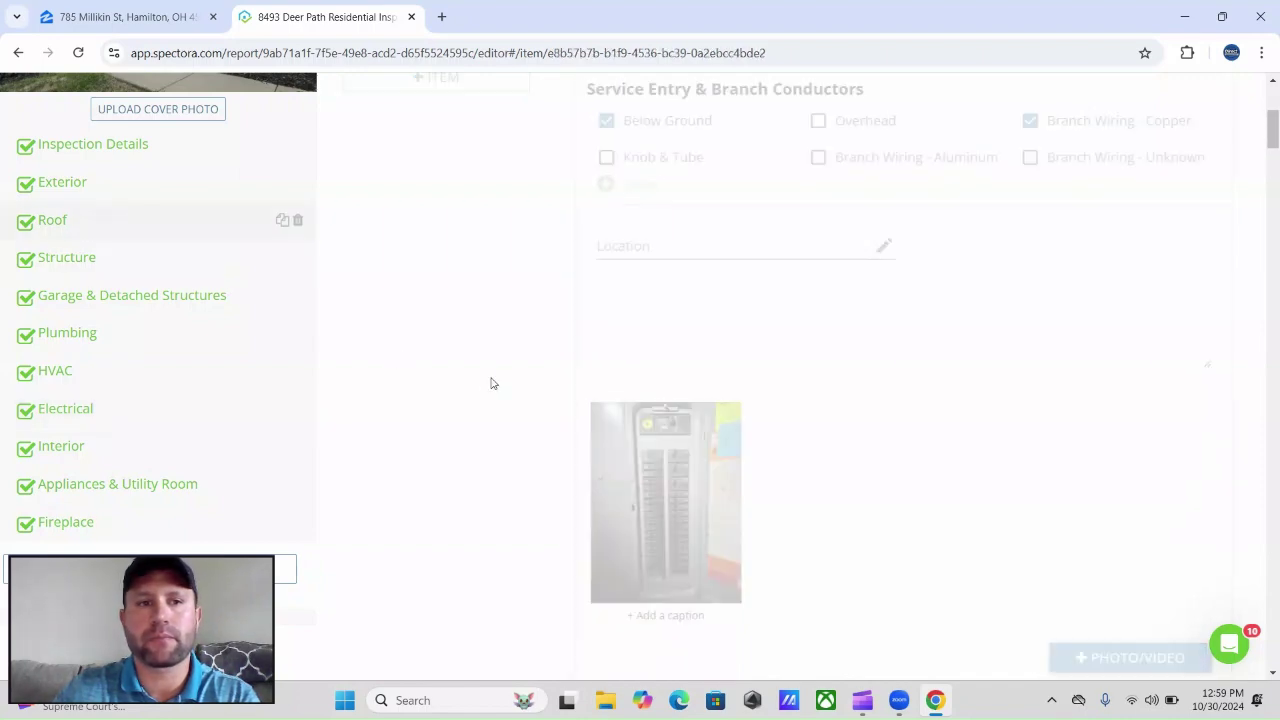
scroll(485, 398, down, 1)
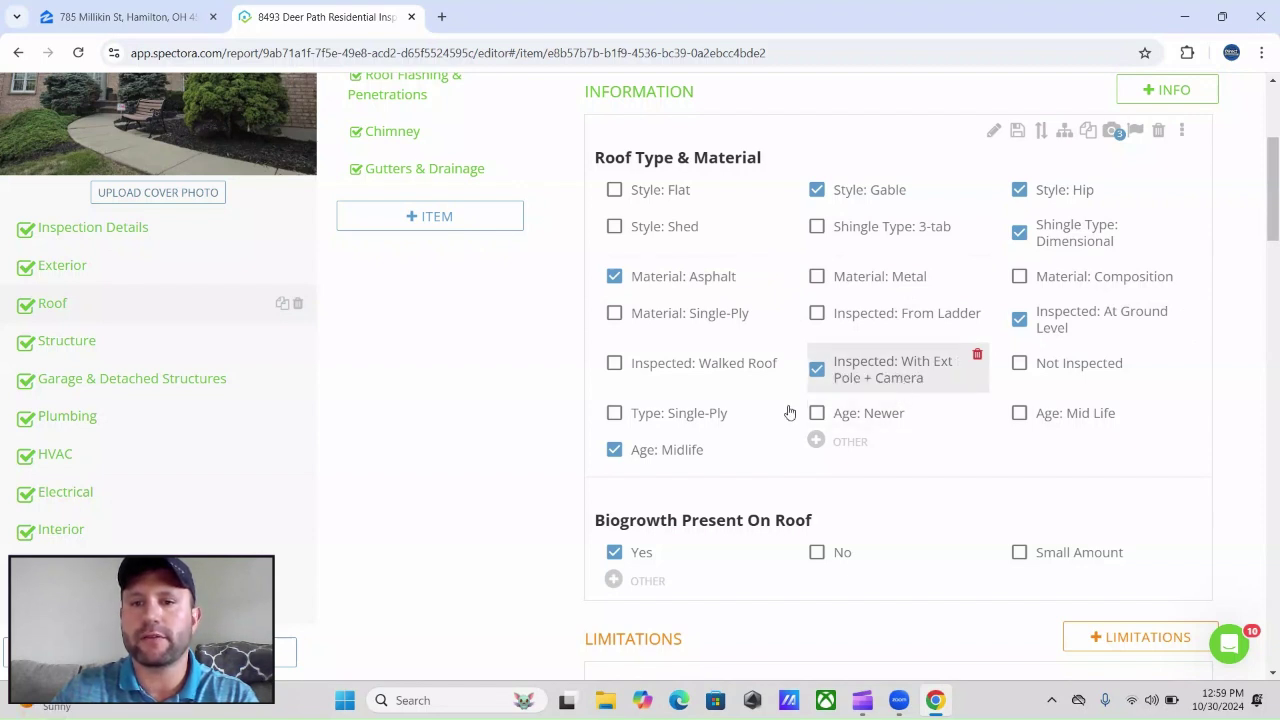
scroll(546, 434, down, 1)
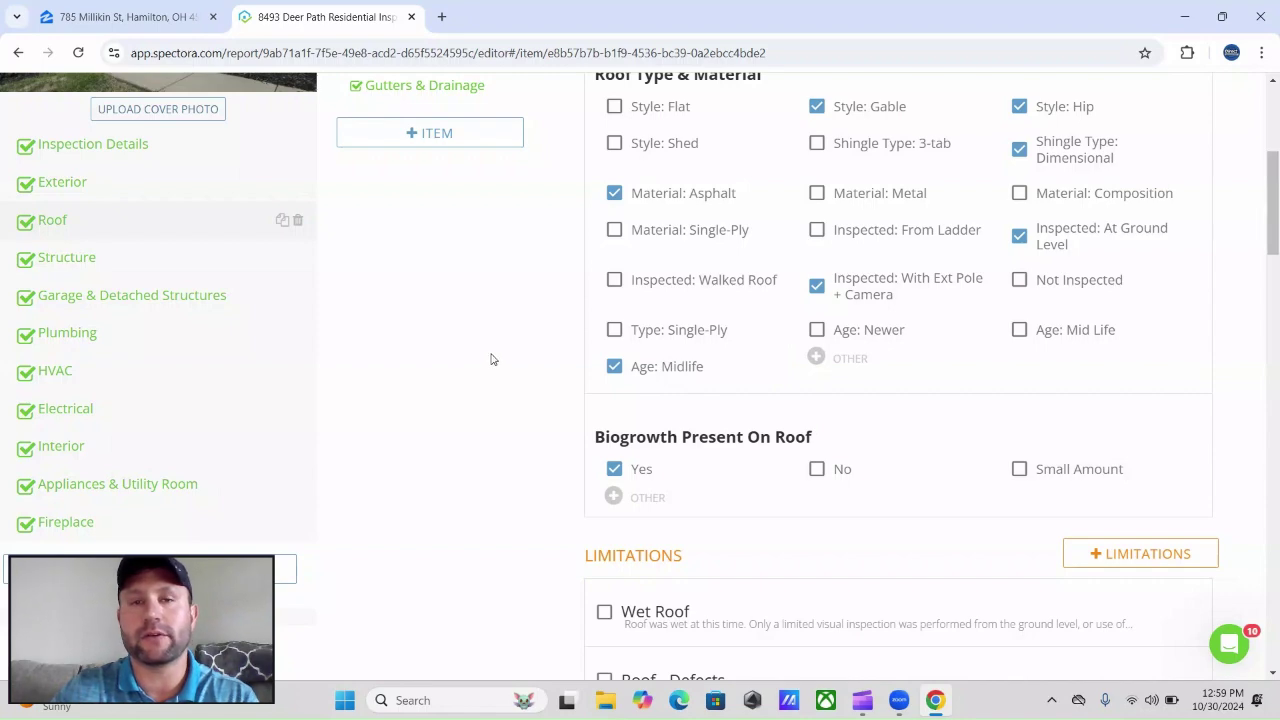
scroll(497, 357, down, 2)
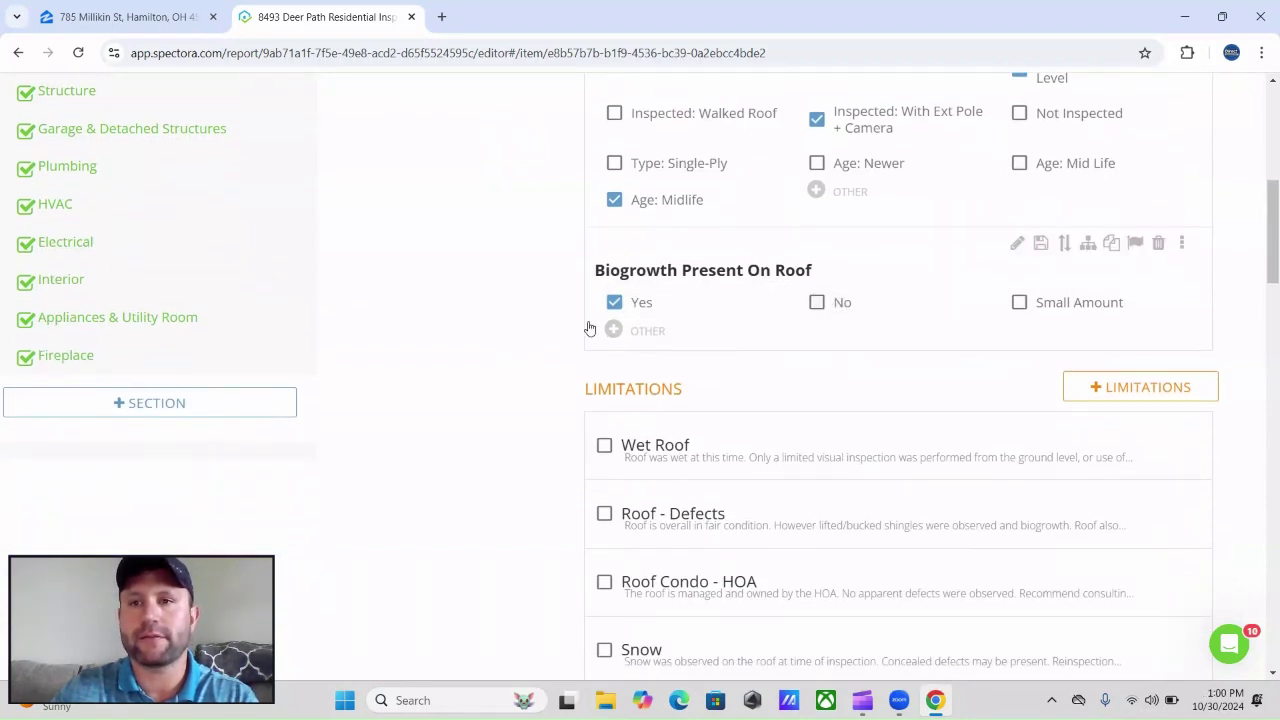
Expand the Roof Type & Material details and read the shingle lifespan comment alongside the three roof photos
scroll(590, 329, up, 5)
scroll(830, 350, down, 5)
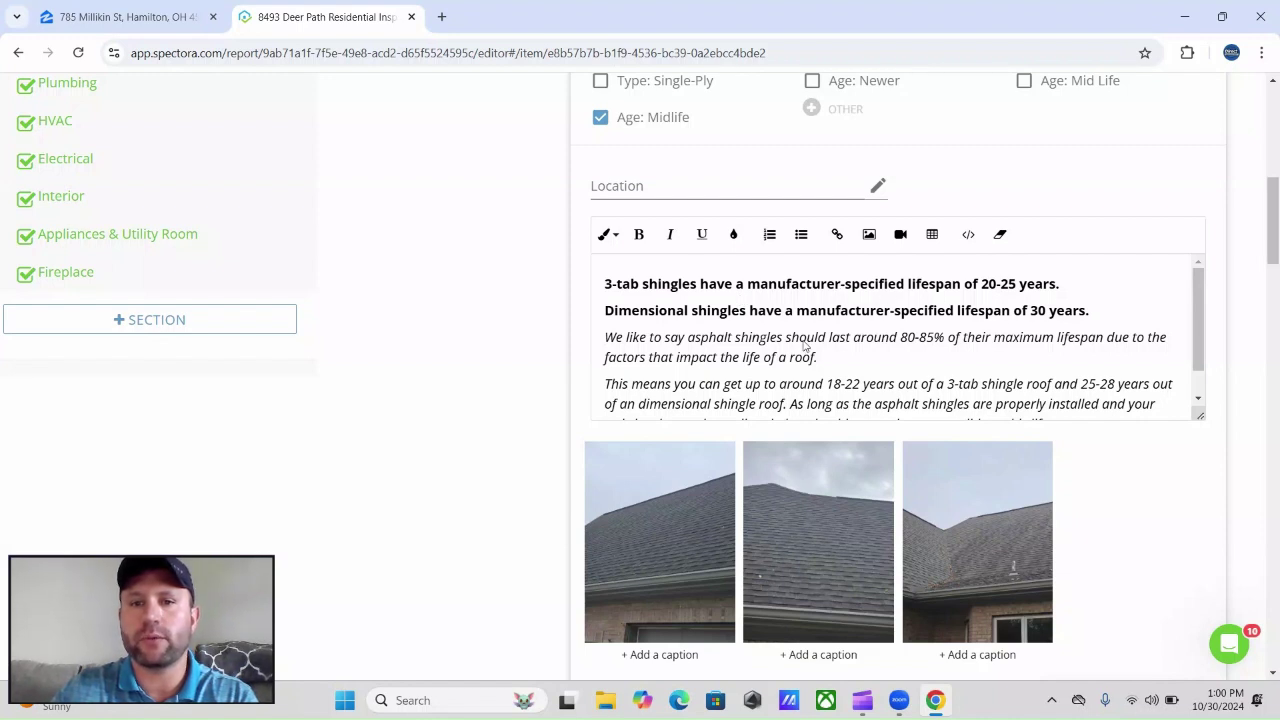
scroll(830, 340, down, 1)
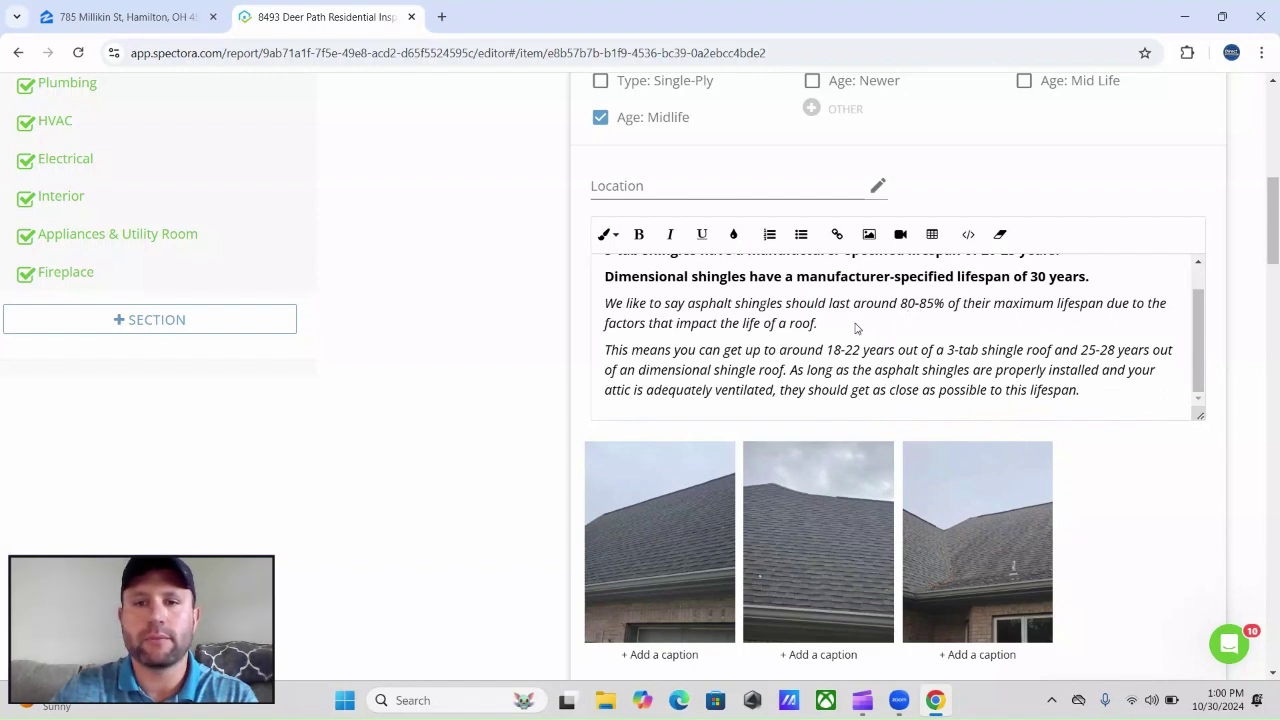
scroll(698, 349, down, 1)
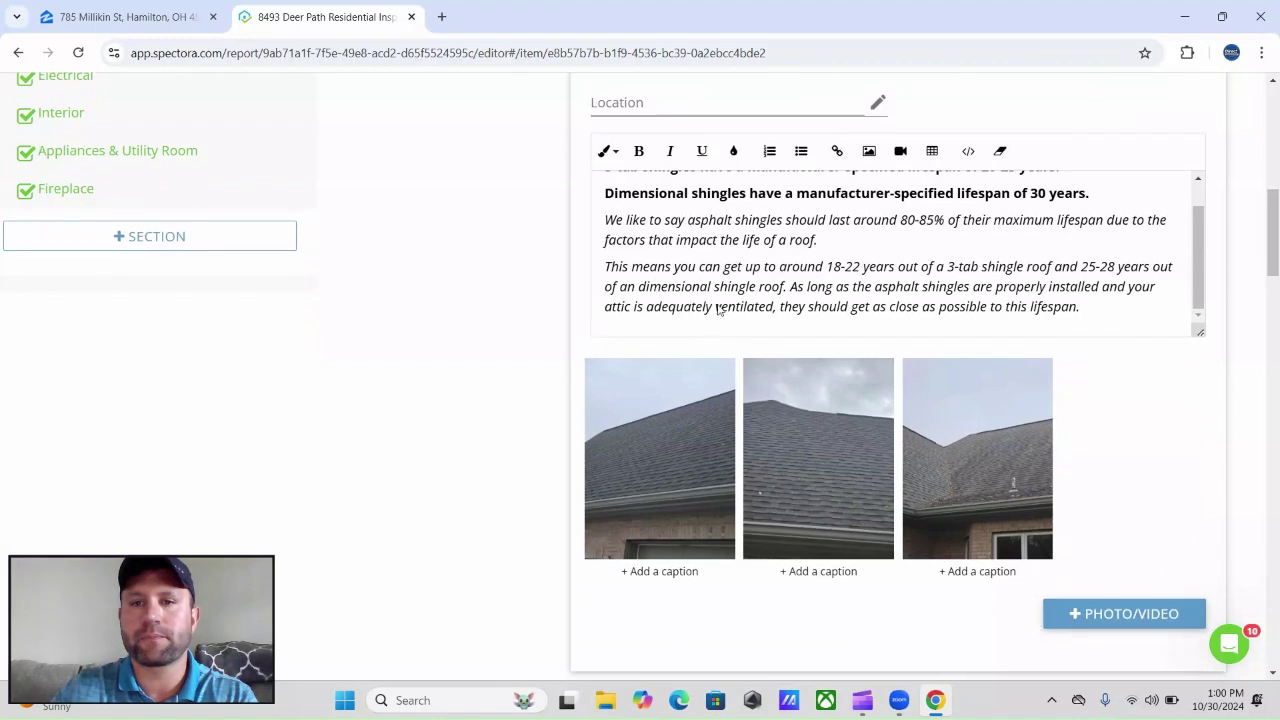
Look through the Roof Covering limitation and deficiency options, and read the selected Shingles - Loose comment alongside its photo
scroll(506, 409, down, 2)
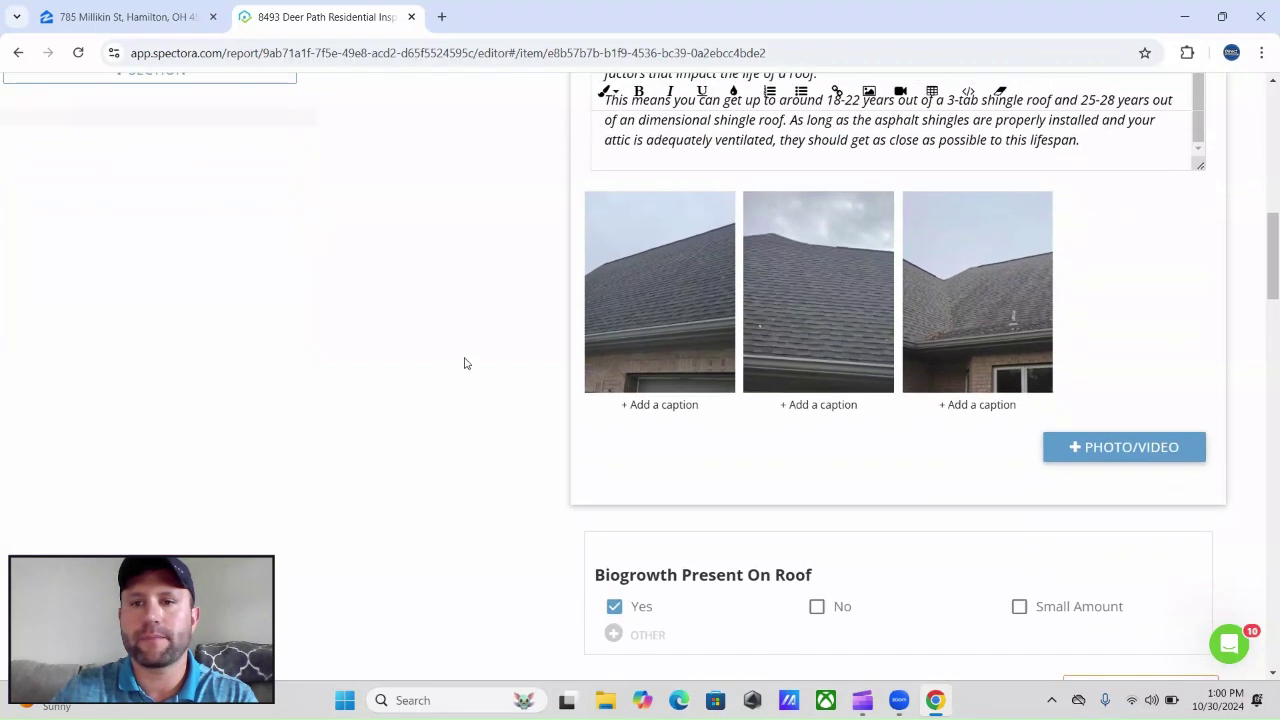
scroll(468, 363, down, 11)
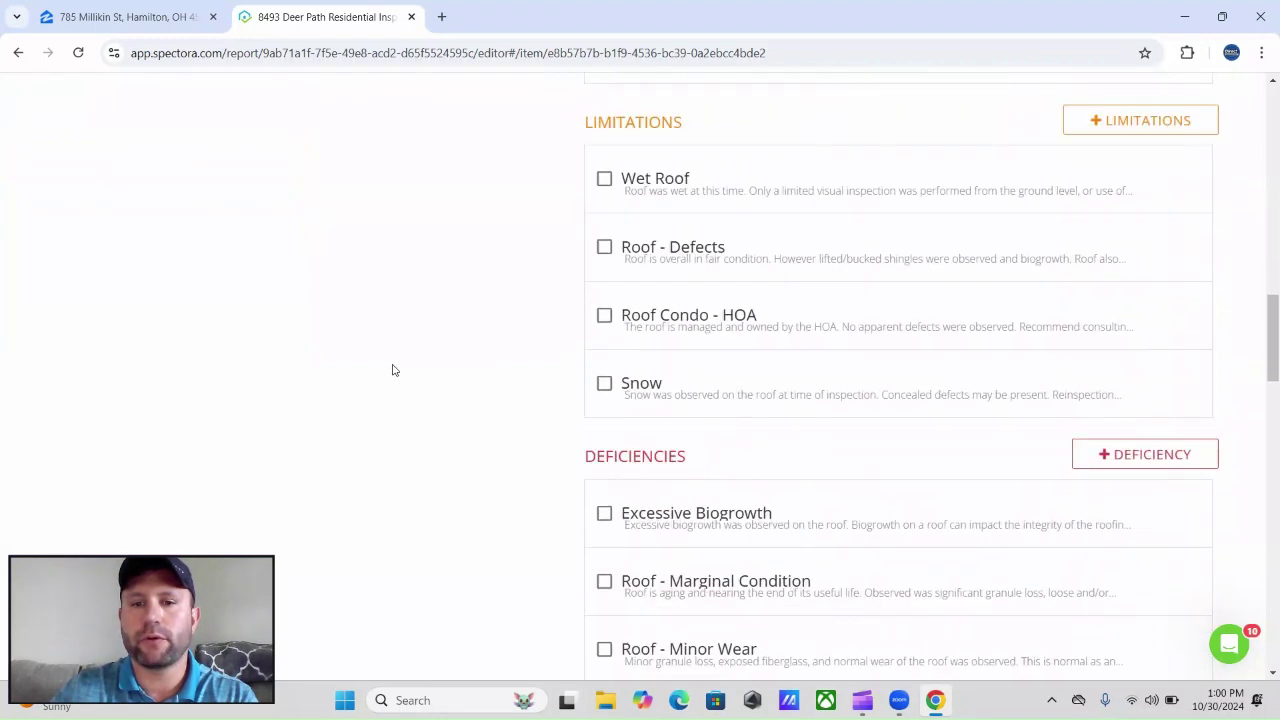
scroll(392, 370, down, 14)
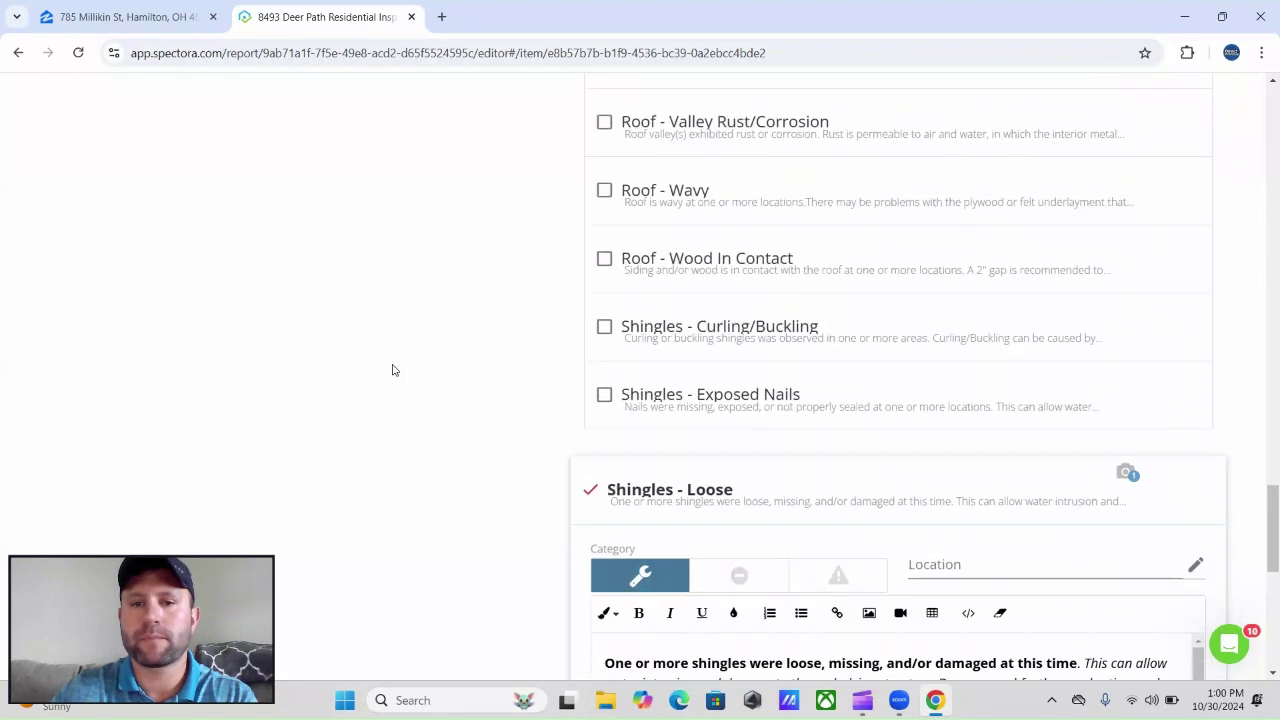
scroll(392, 370, down, 4)
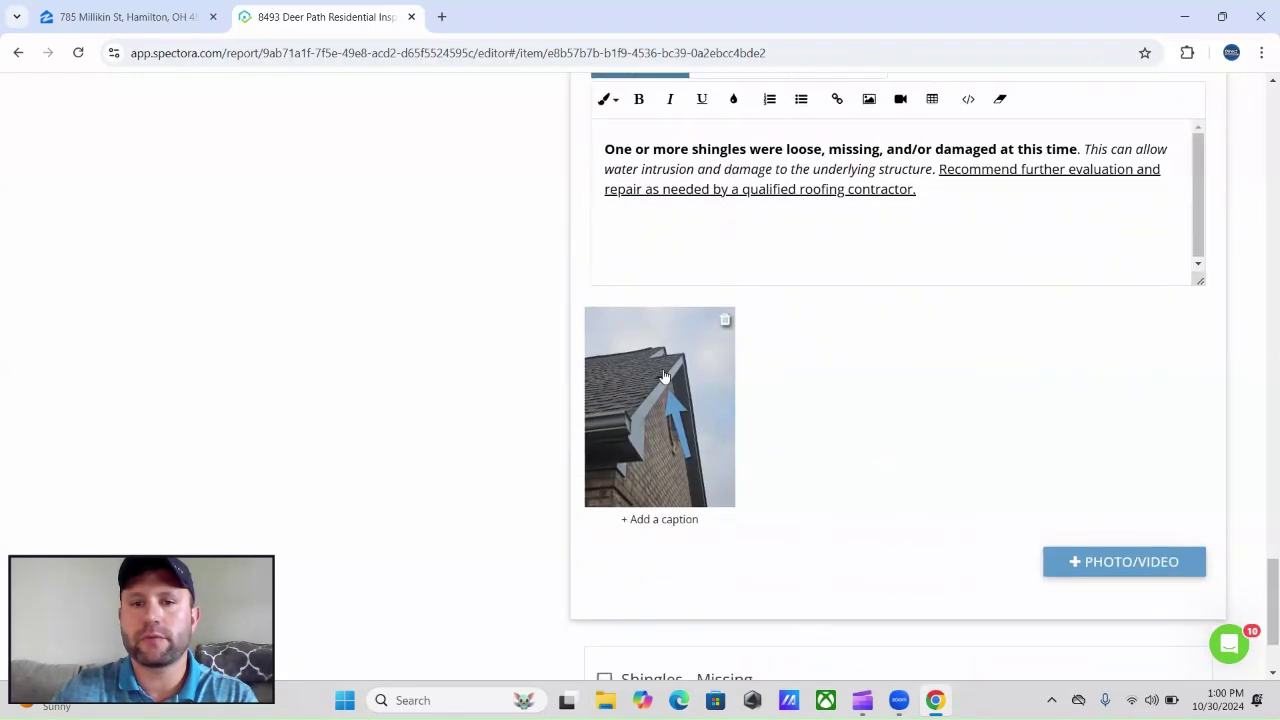
scroll(440, 366, down, 2)
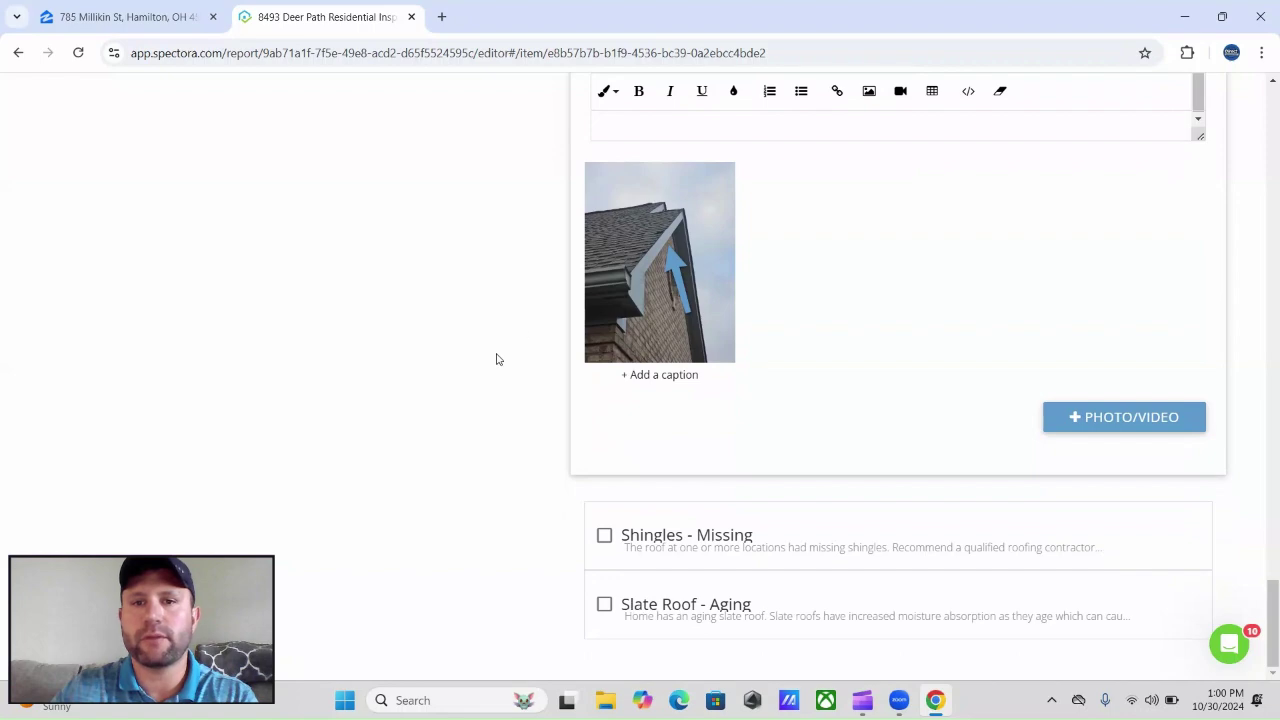
scroll(496, 359, up, 2)
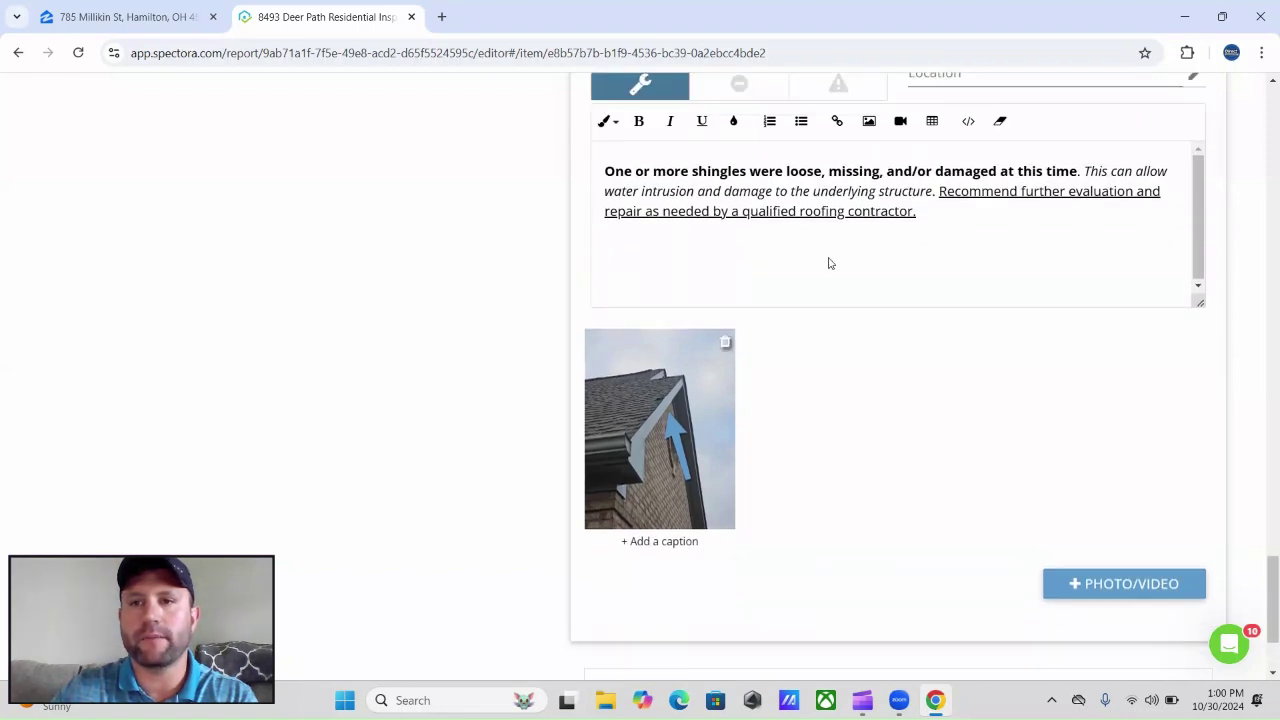
scroll(511, 360, up, 7)
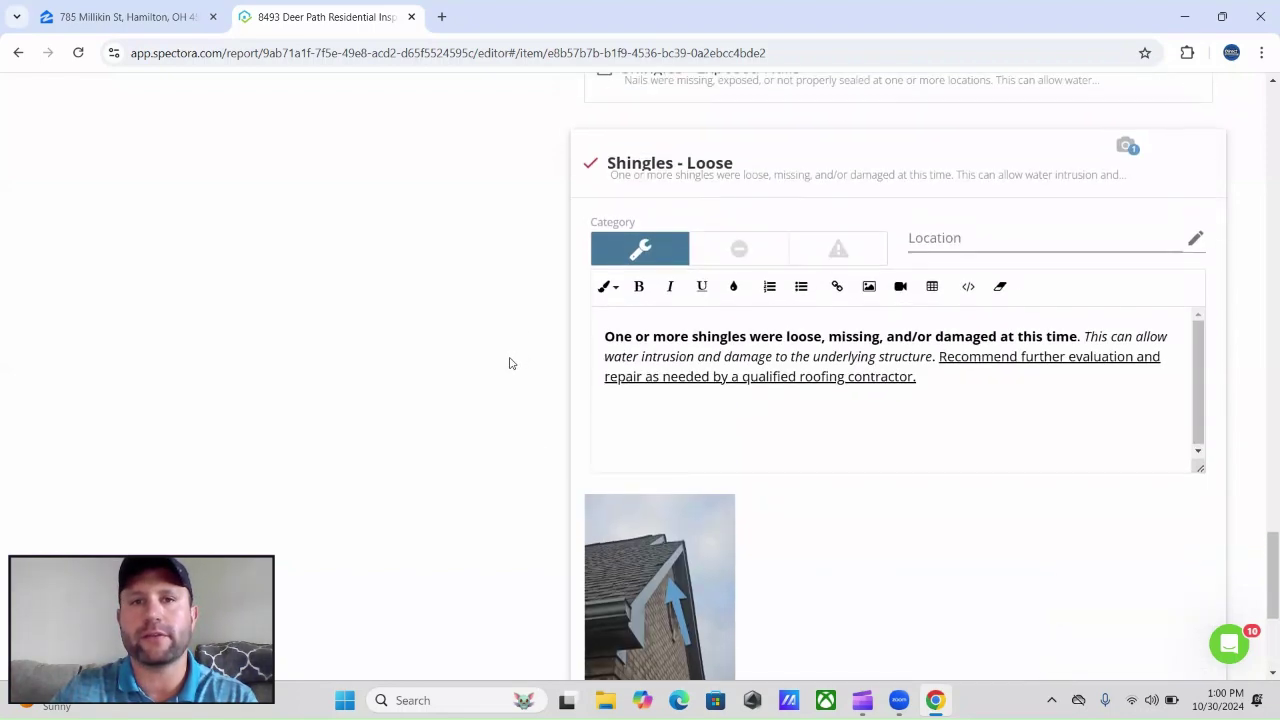
Open the Chimney item and review the Recommend Level 2 Inspection entry and the Chimney - Deterioration deficiency with their photos
scroll(509, 371, up, 20)
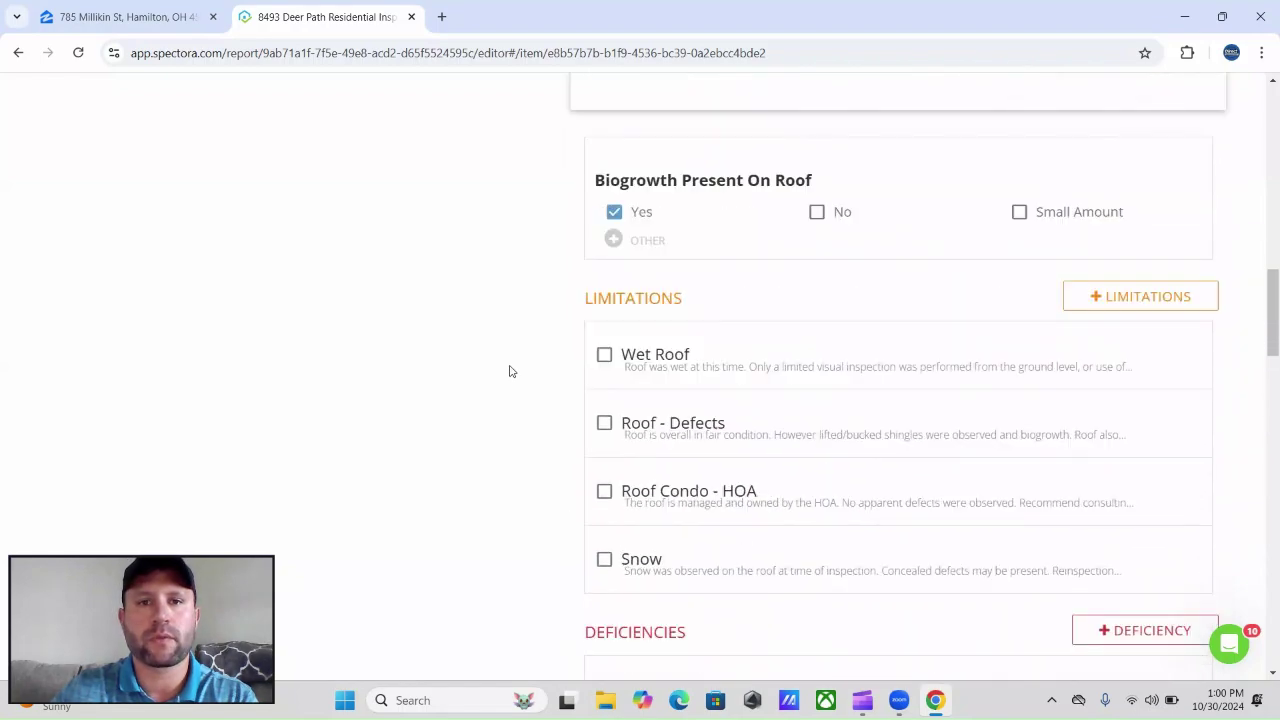
scroll(465, 362, up, 3)
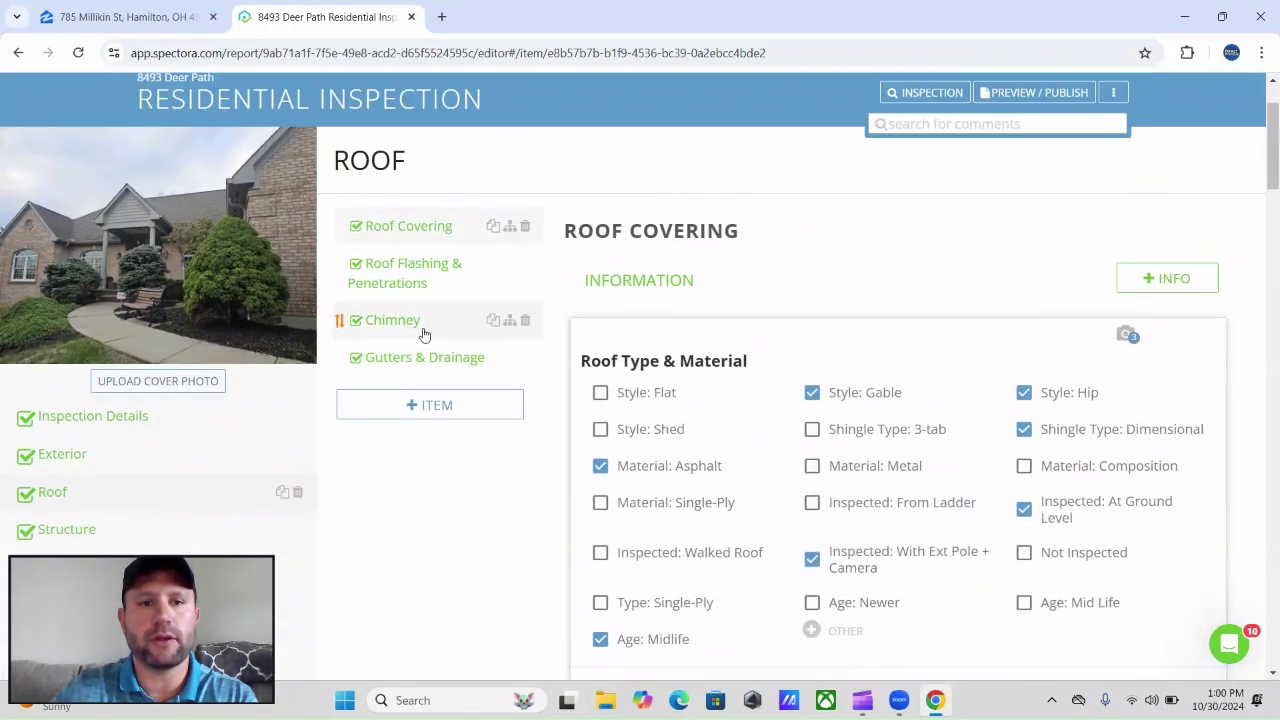
click(424, 331)
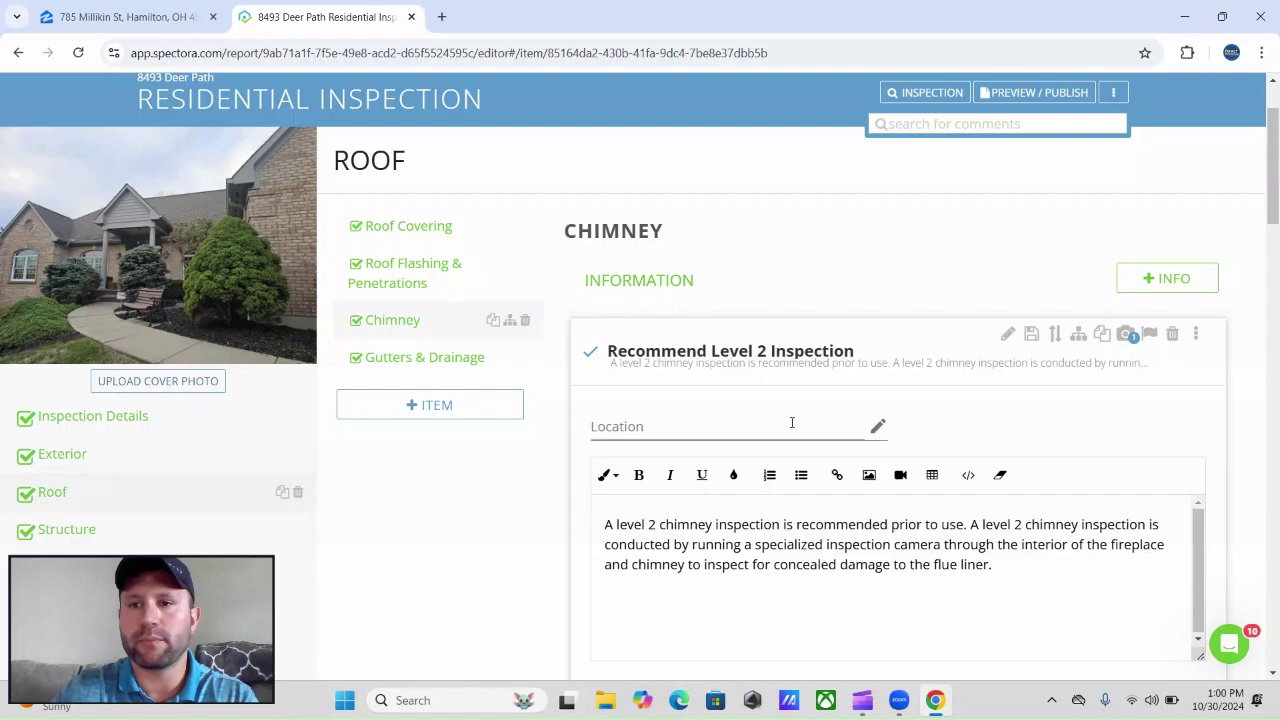
scroll(800, 458, down, 1)
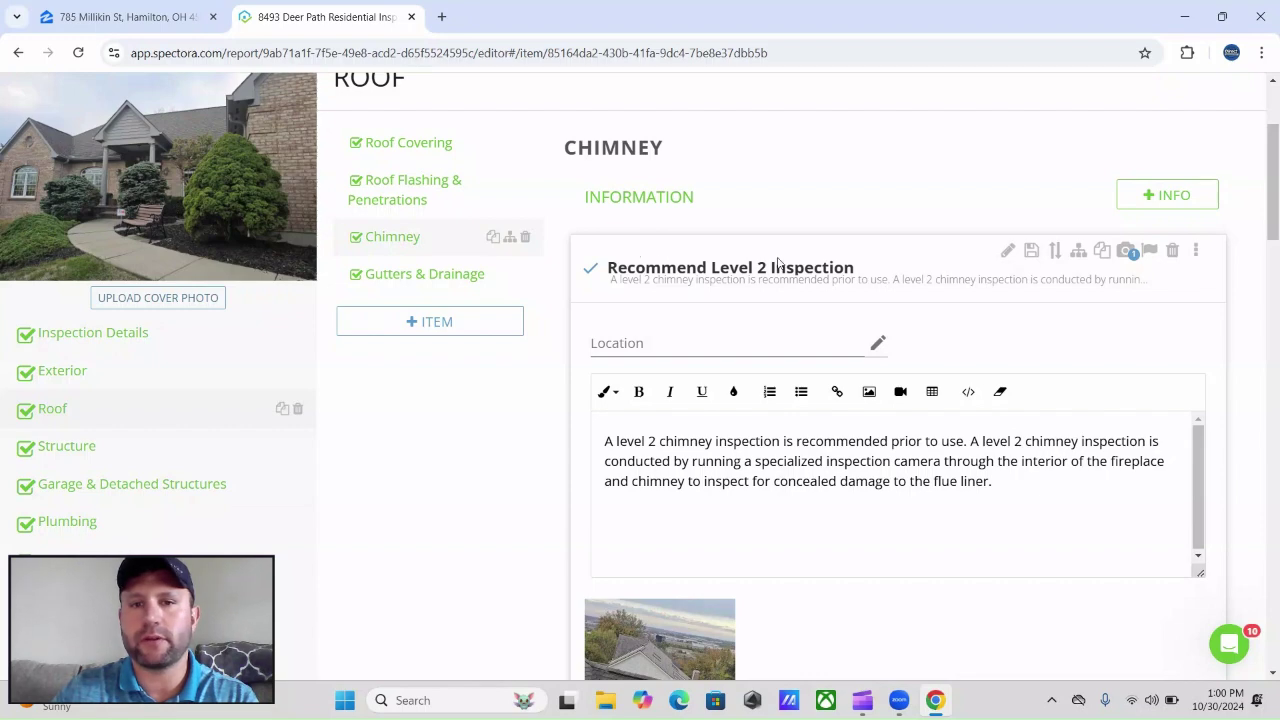
scroll(791, 509, down, 3)
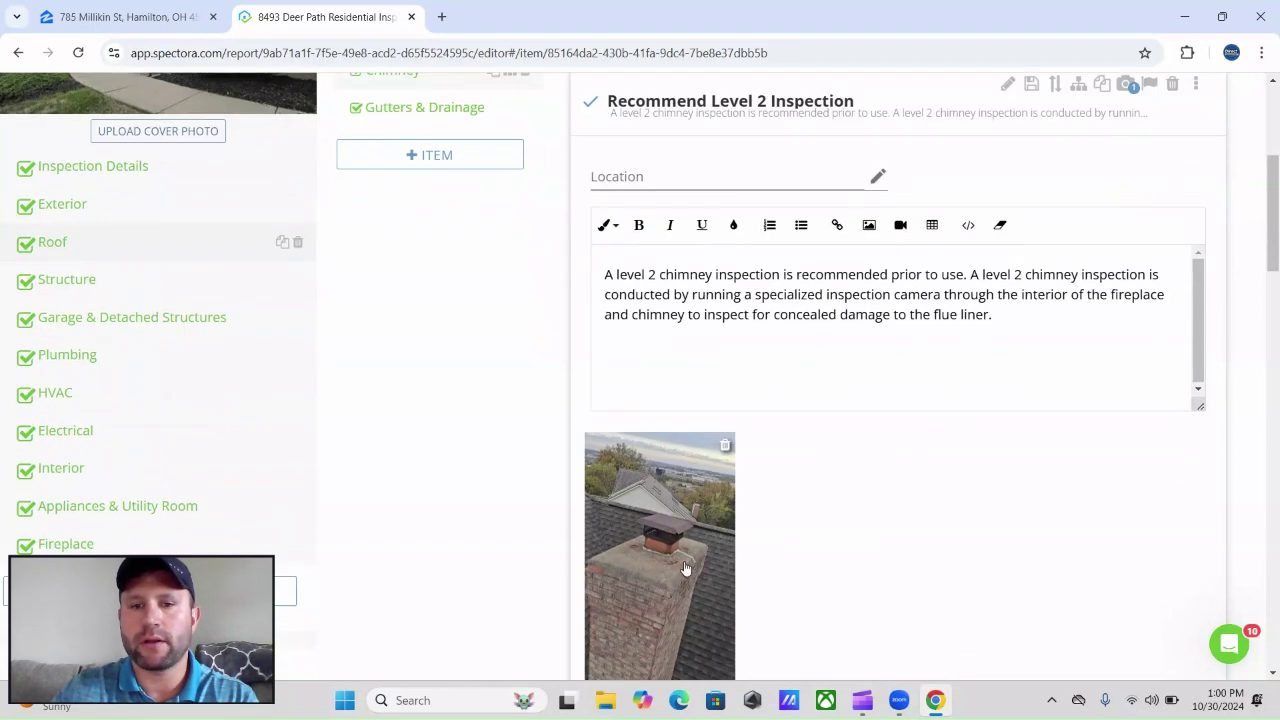
scroll(633, 490, down, 7)
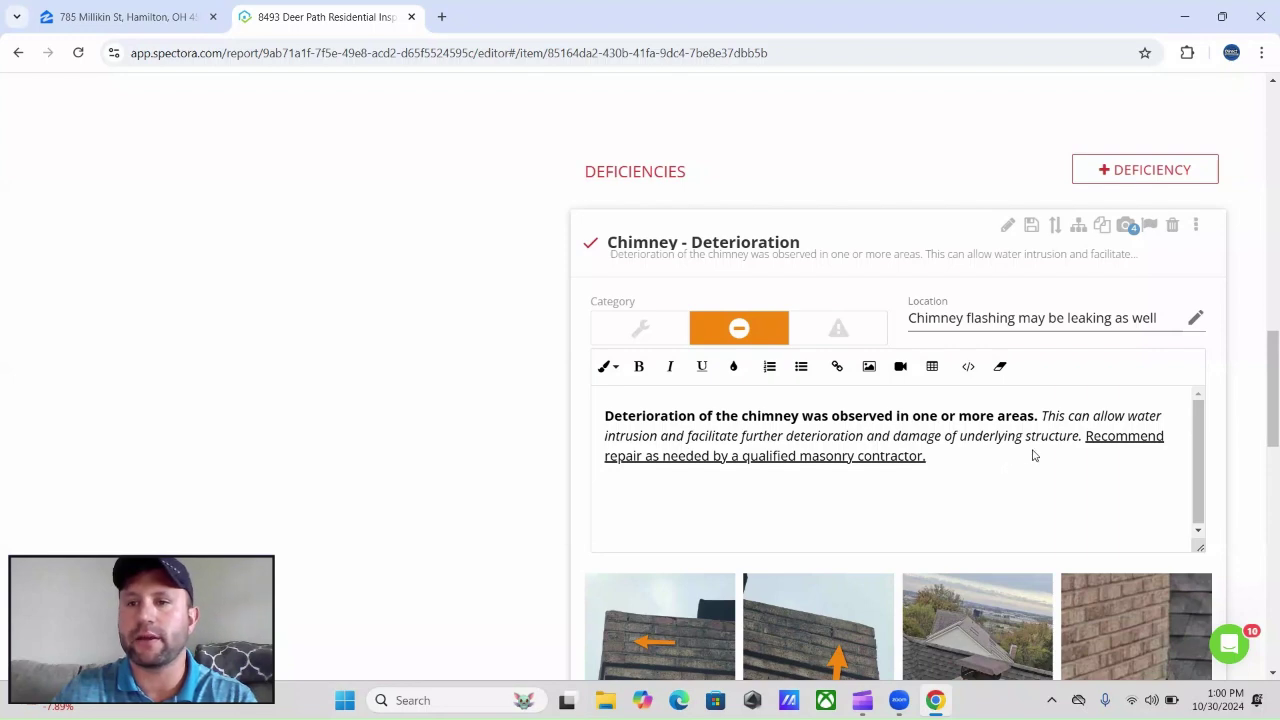
scroll(886, 469, down, 3)
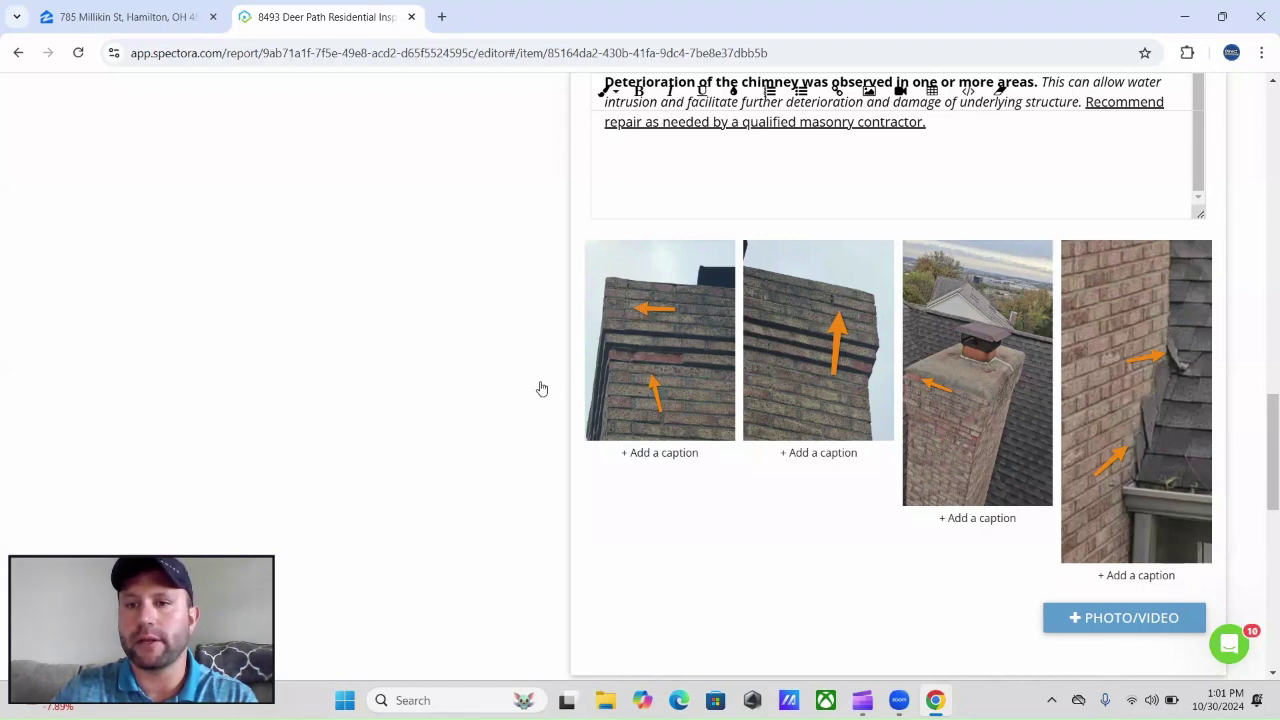
Look through the unselected chimney deficiency options, from Significant Deterioration to Unlined
scroll(536, 388, down, 3)
scroll(536, 388, down, 2)
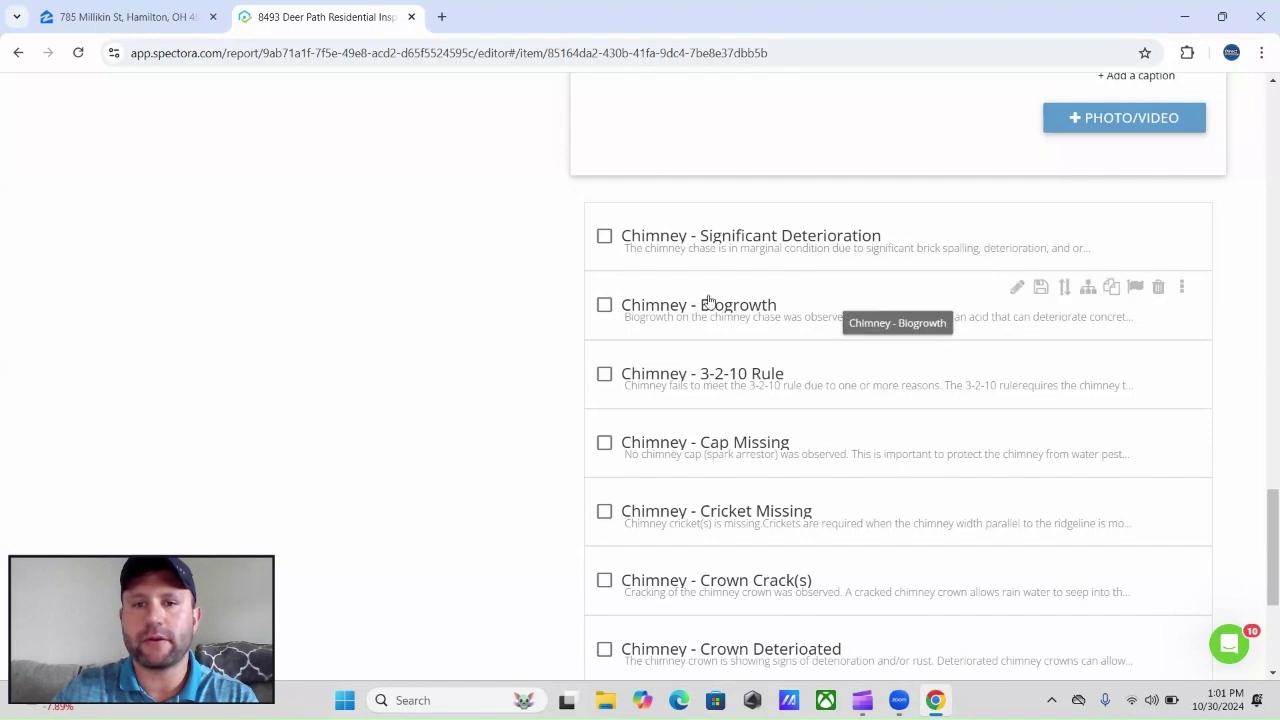
scroll(672, 437, down, 2)
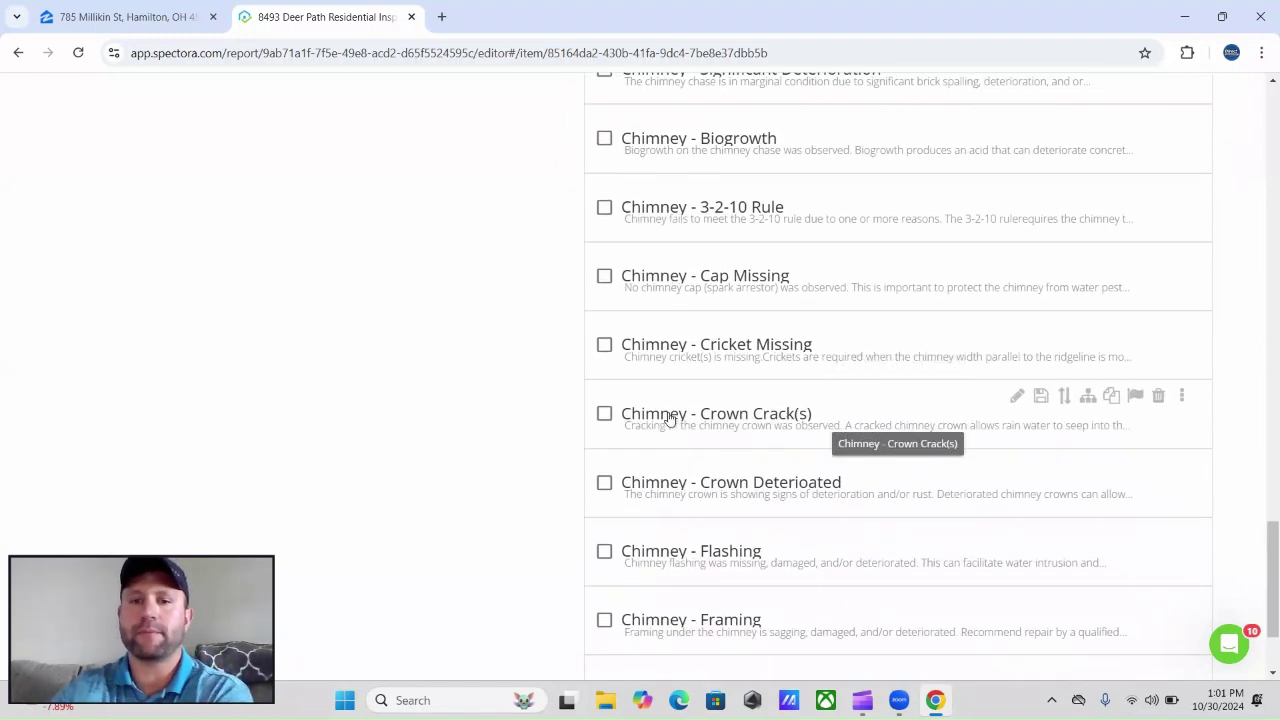
scroll(544, 478, down, 2)
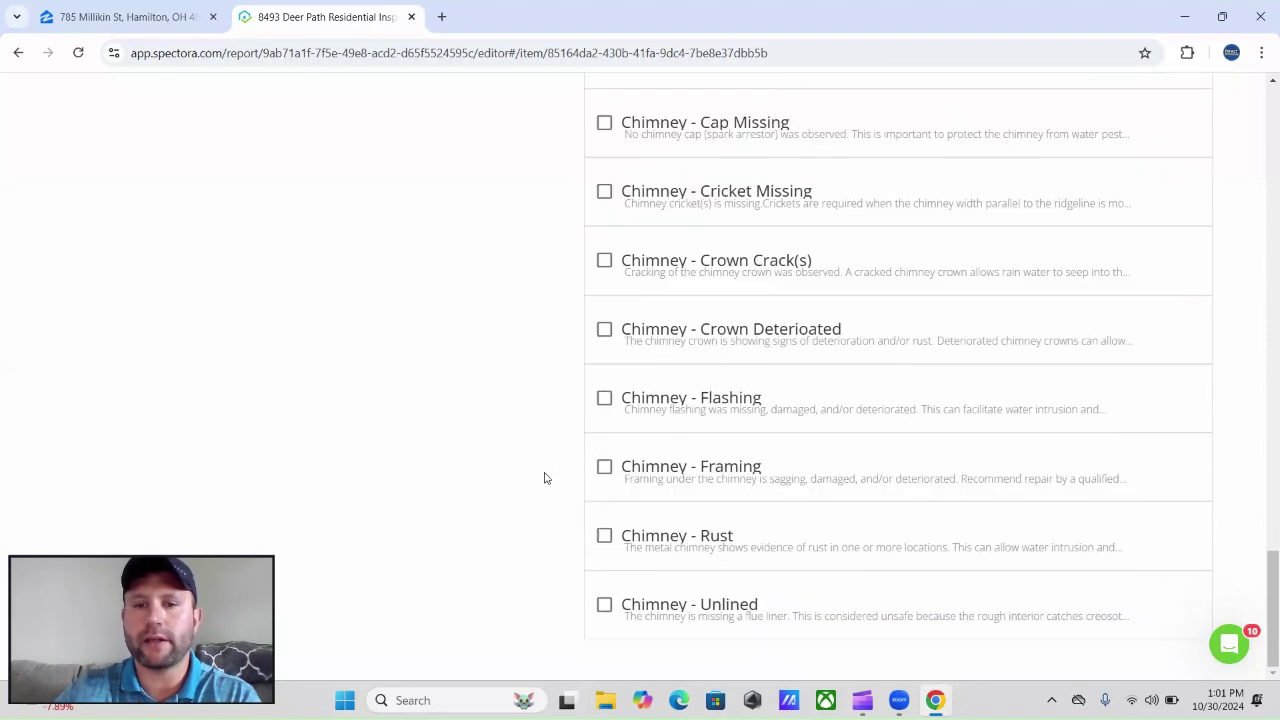
Open the Gutters & Drainage item and review the Gutter - Damage/Loose deficiency, its photo and the remaining gutter options
scroll(544, 478, up, 15)
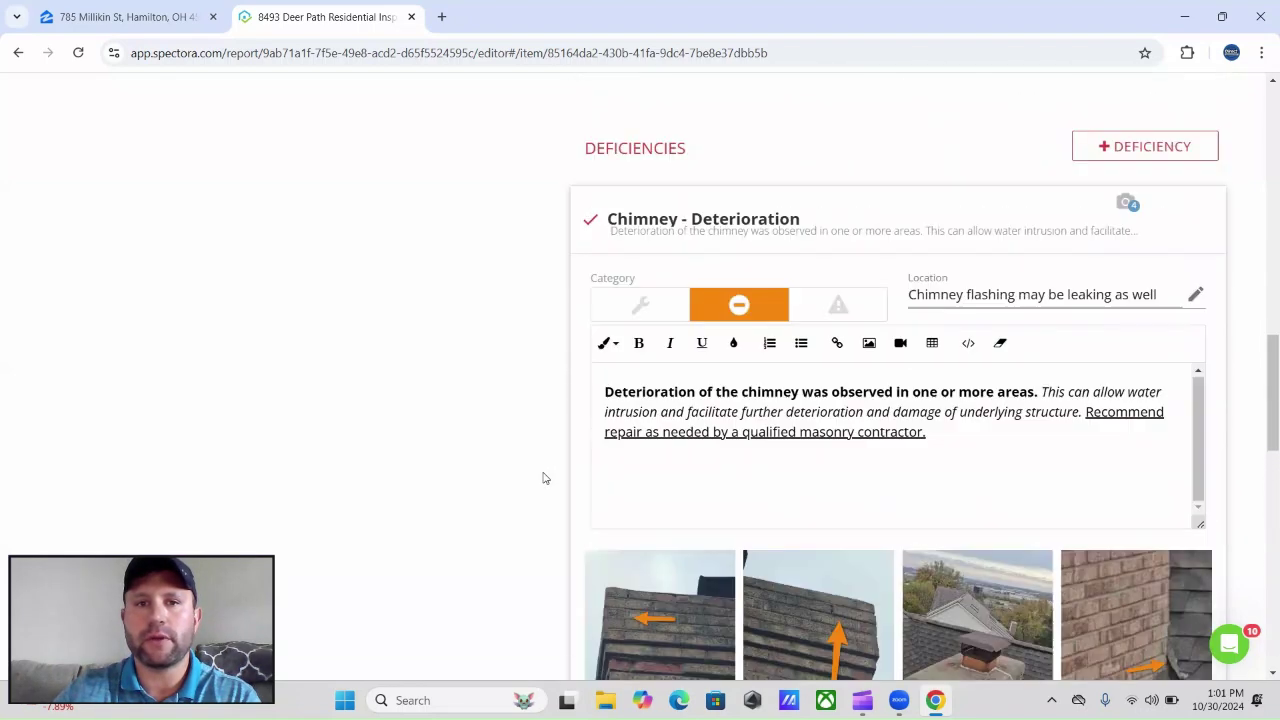
scroll(544, 478, up, 10)
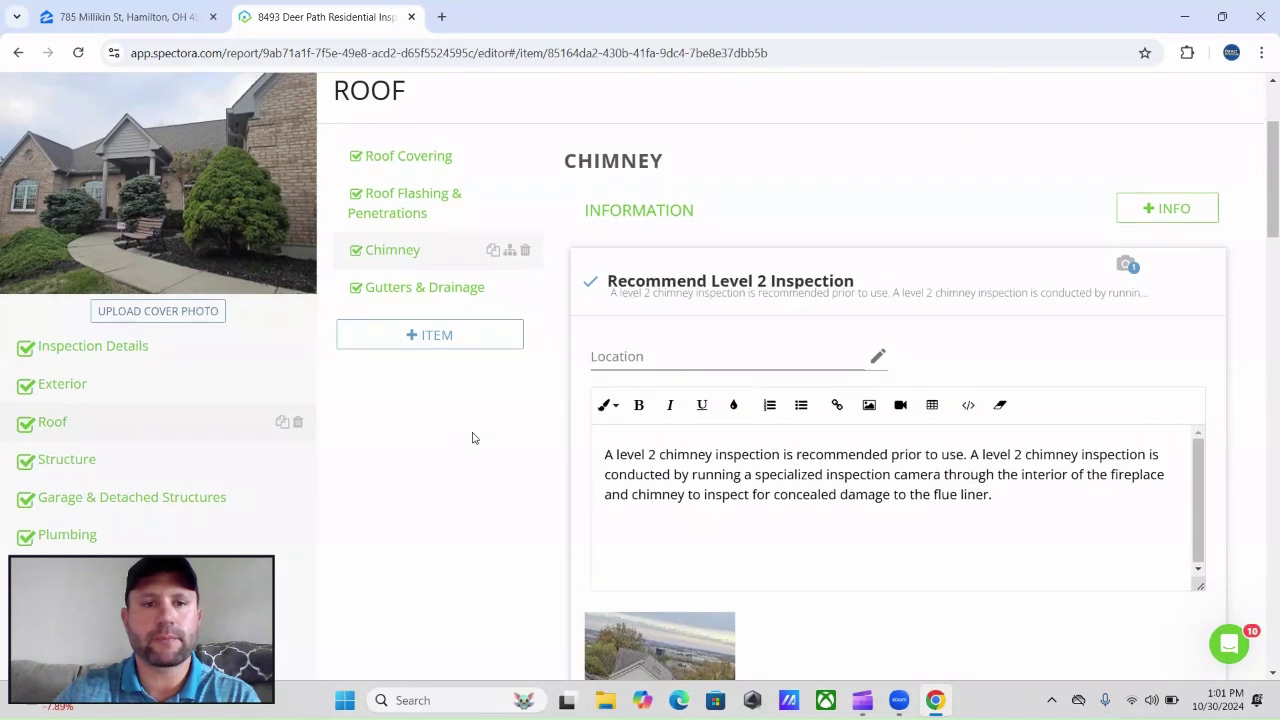
click(408, 290)
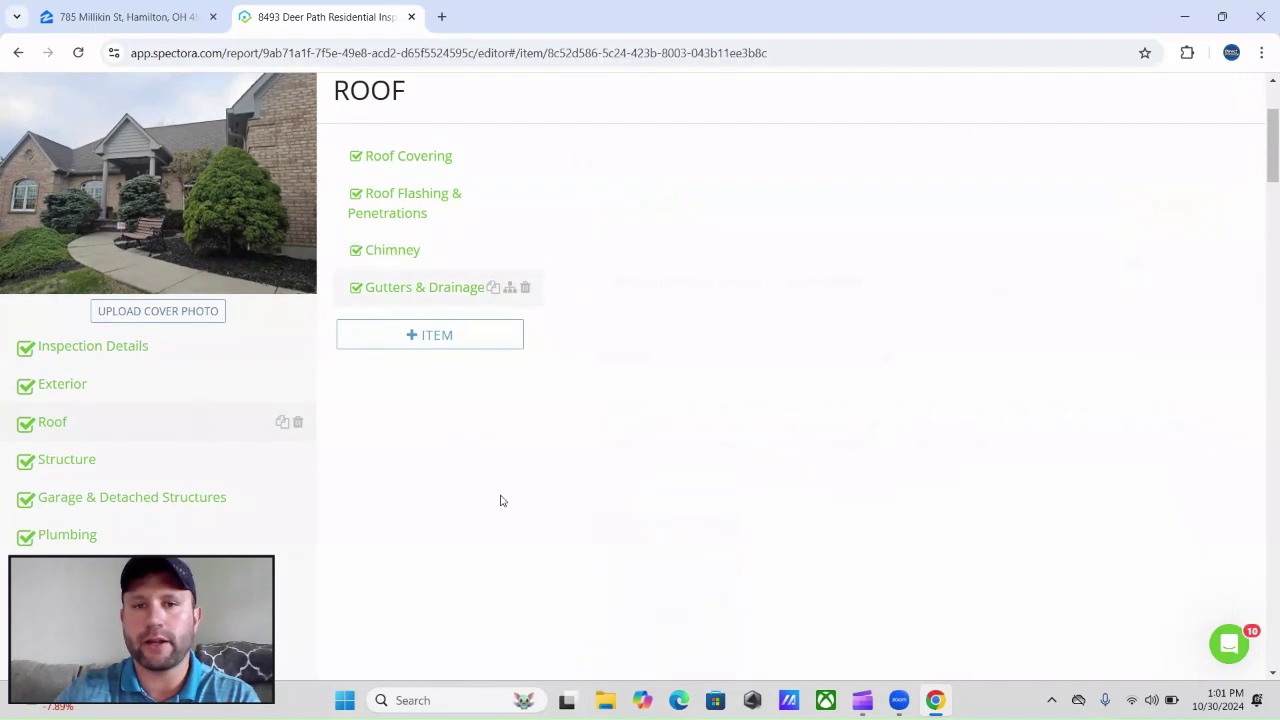
scroll(501, 500, down, 8)
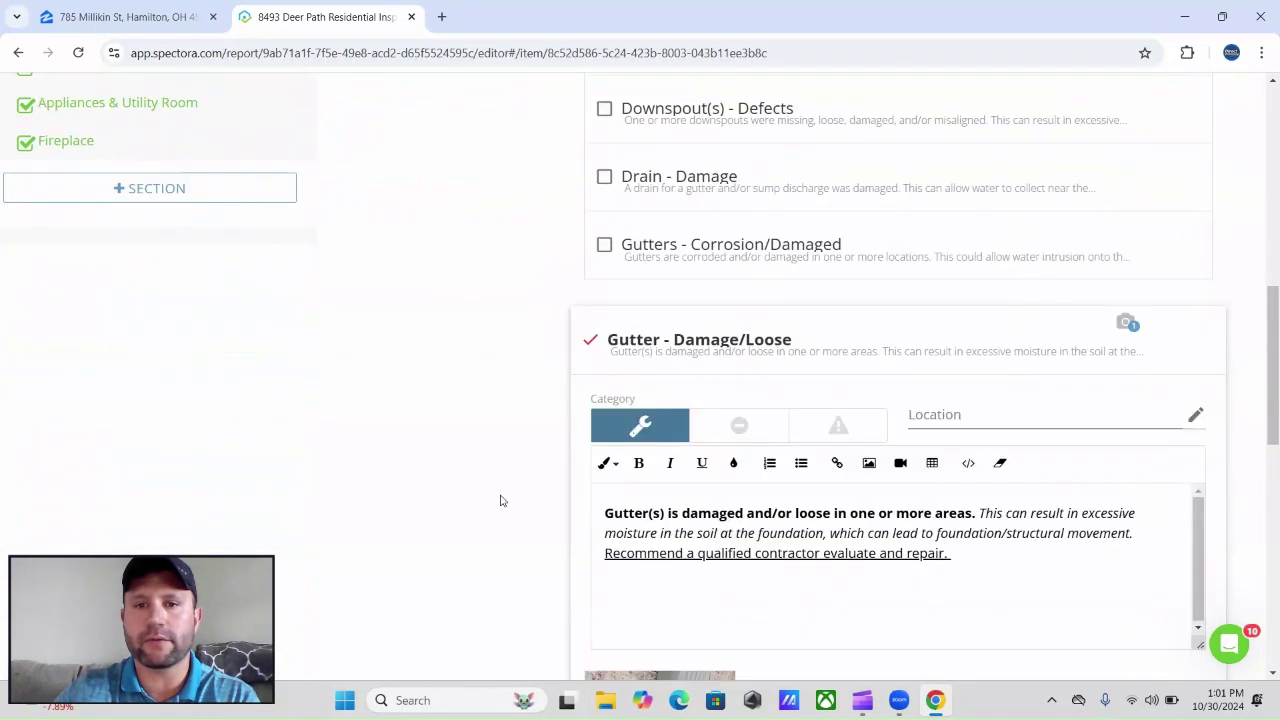
scroll(501, 500, down, 1)
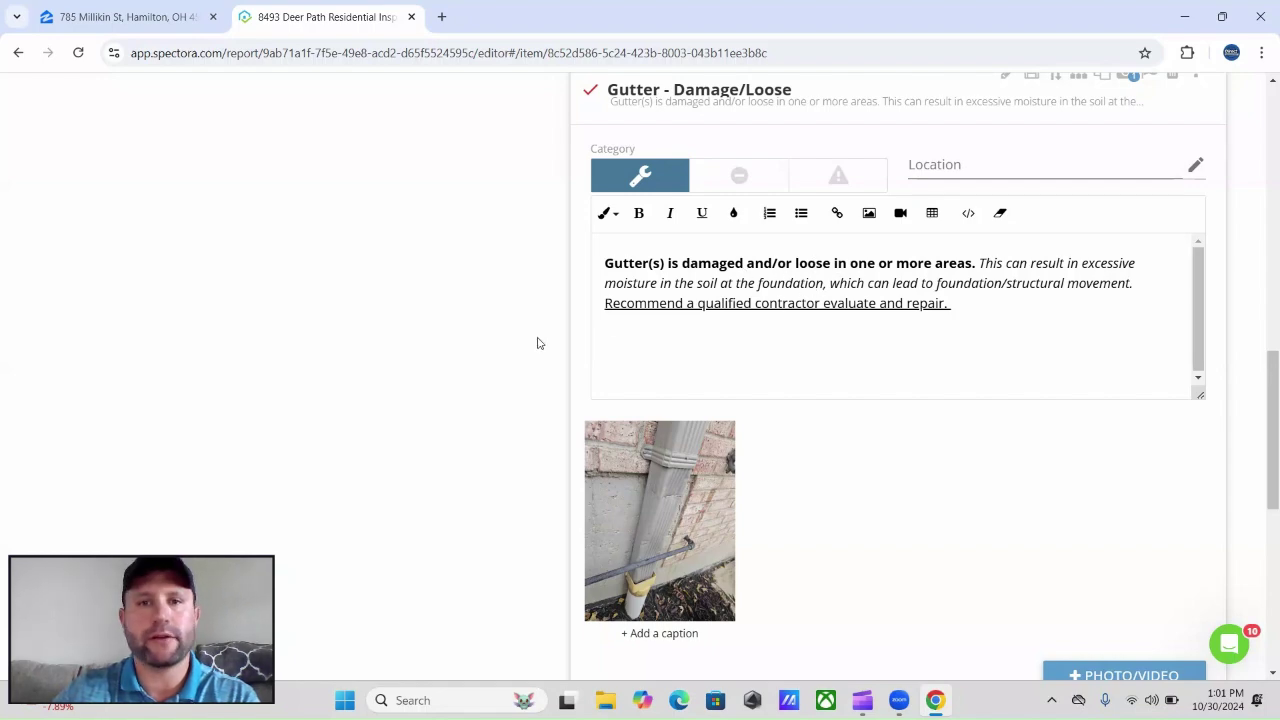
scroll(492, 362, down, 7)
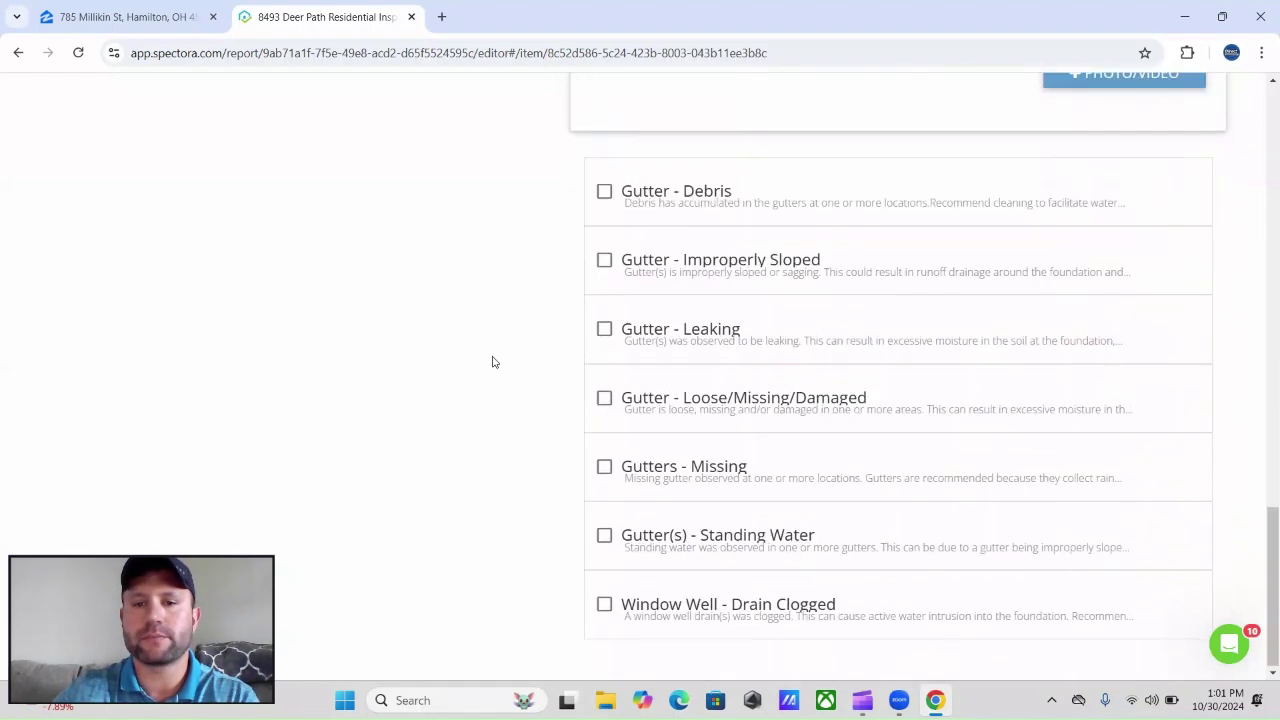
Open the Exterior section's Grounds item and review the Dense Vegetation limitation and the Groundcover & Vegetation deficiency with its diagram and photos
scroll(589, 494, up, 7)
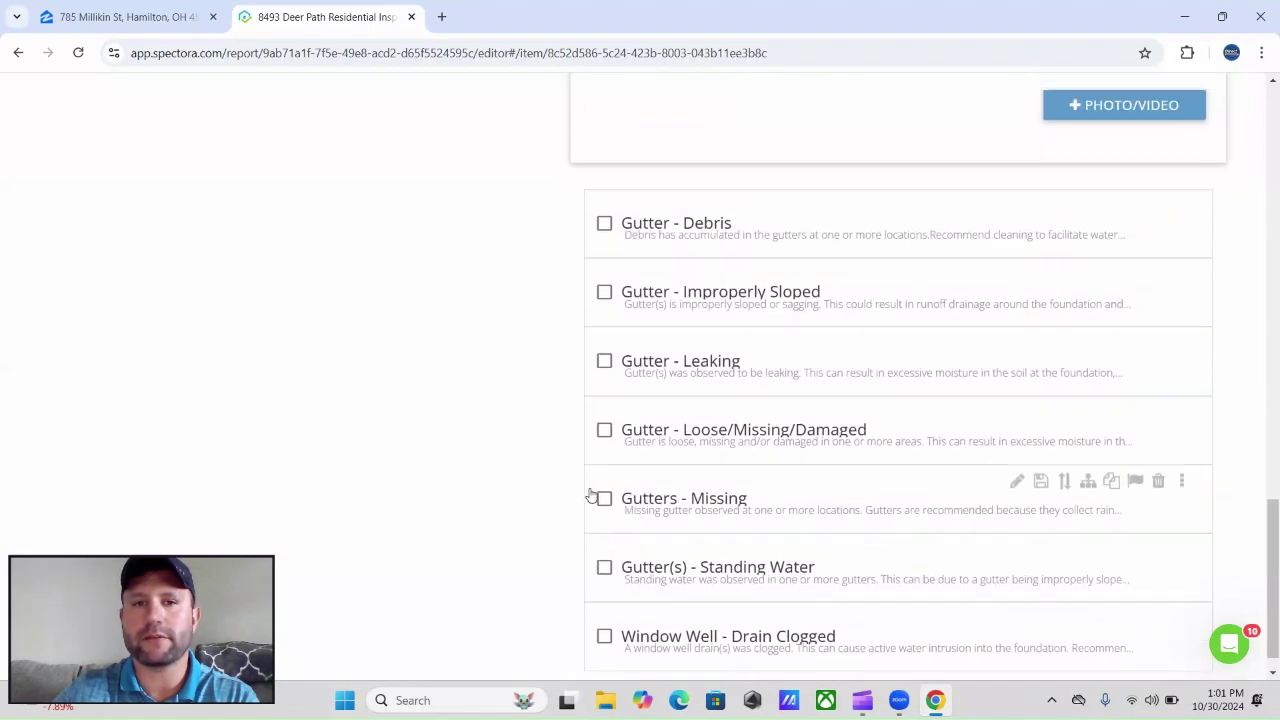
scroll(532, 497, up, 10)
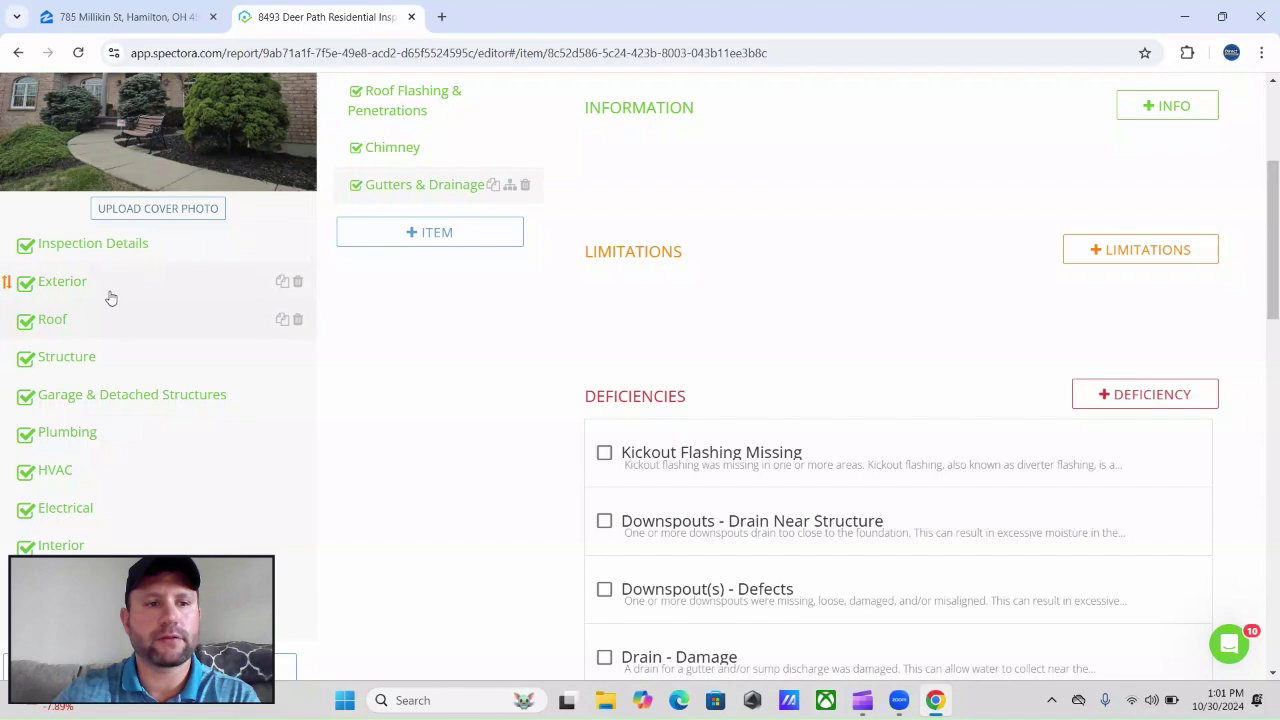
click(111, 295)
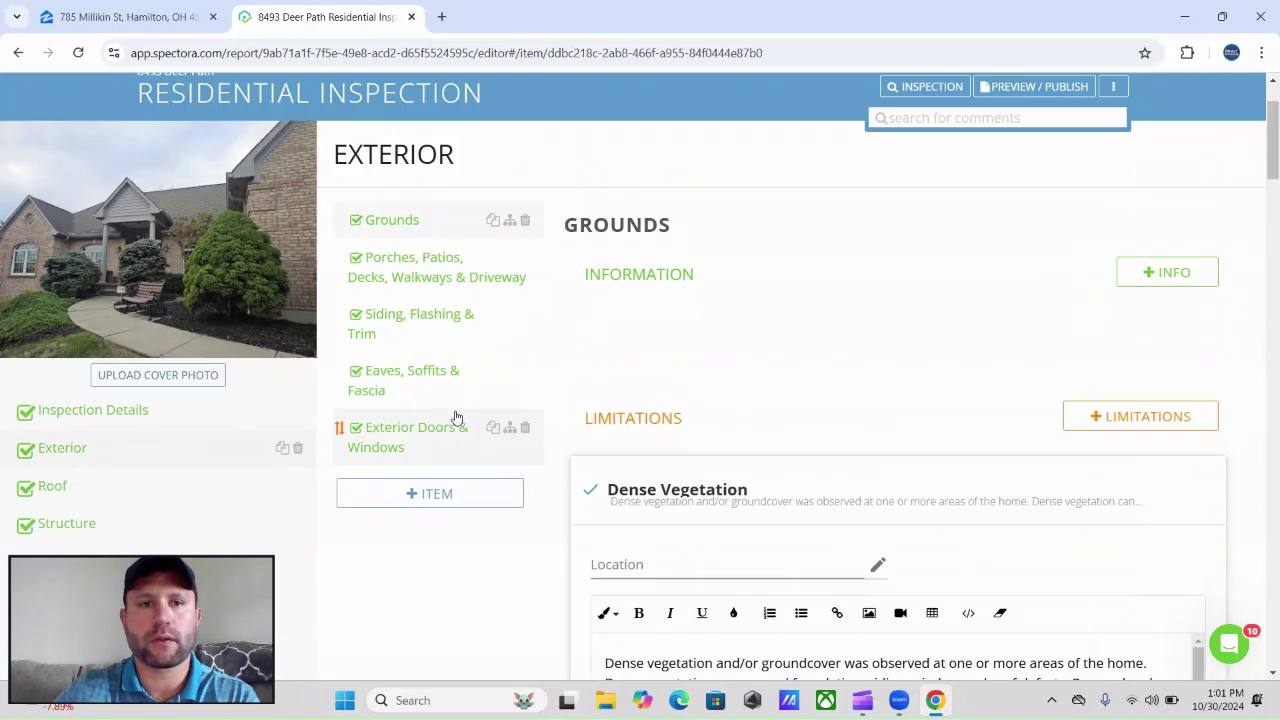
scroll(445, 330, down, 2)
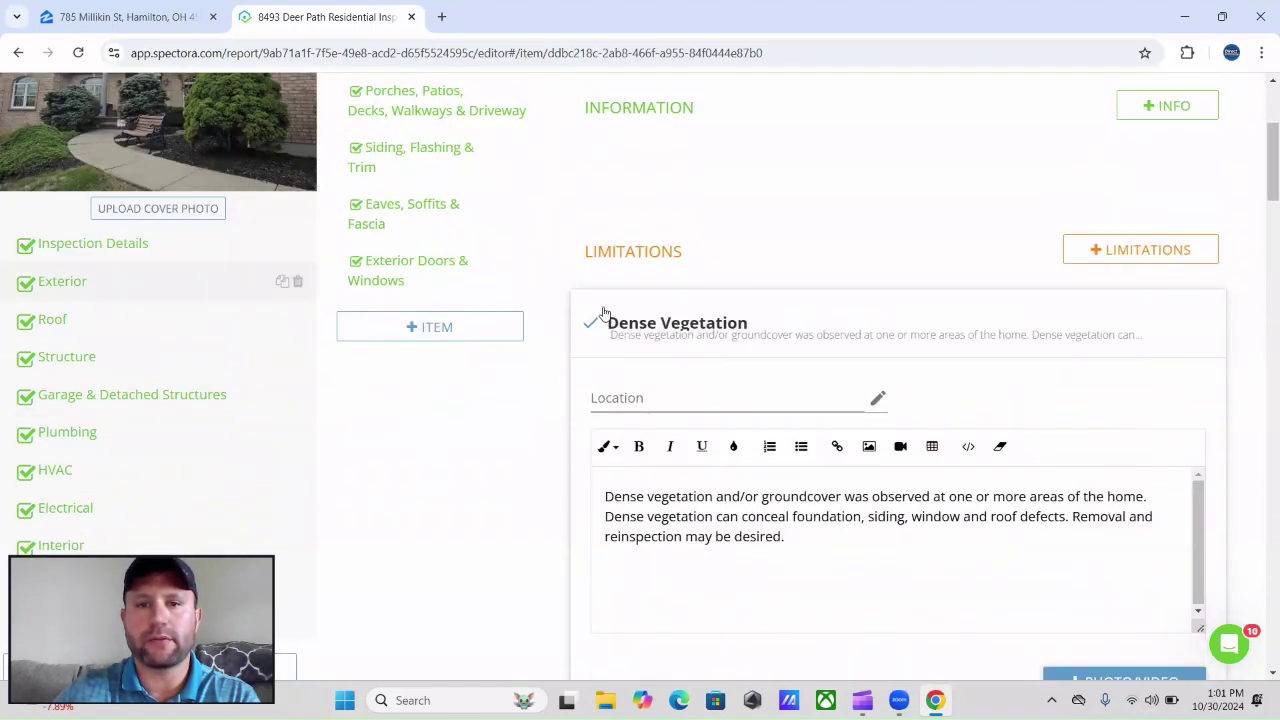
scroll(598, 330, down, 7)
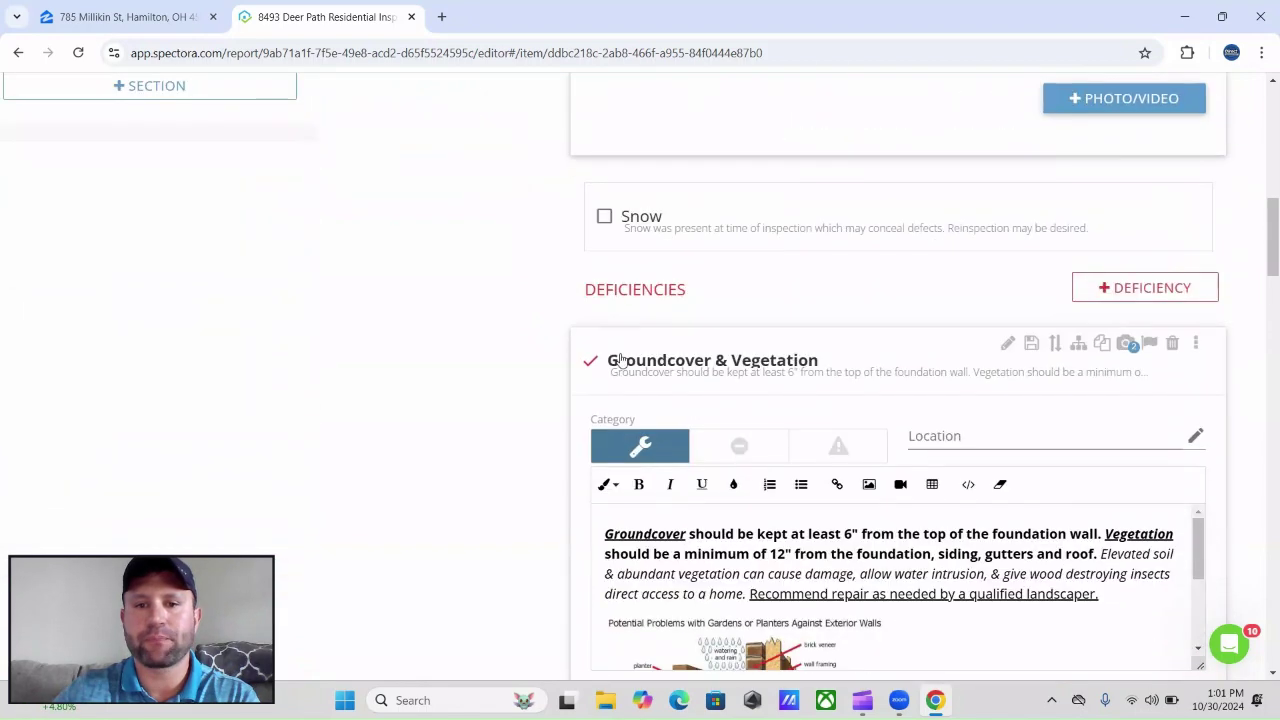
scroll(603, 383, down, 1)
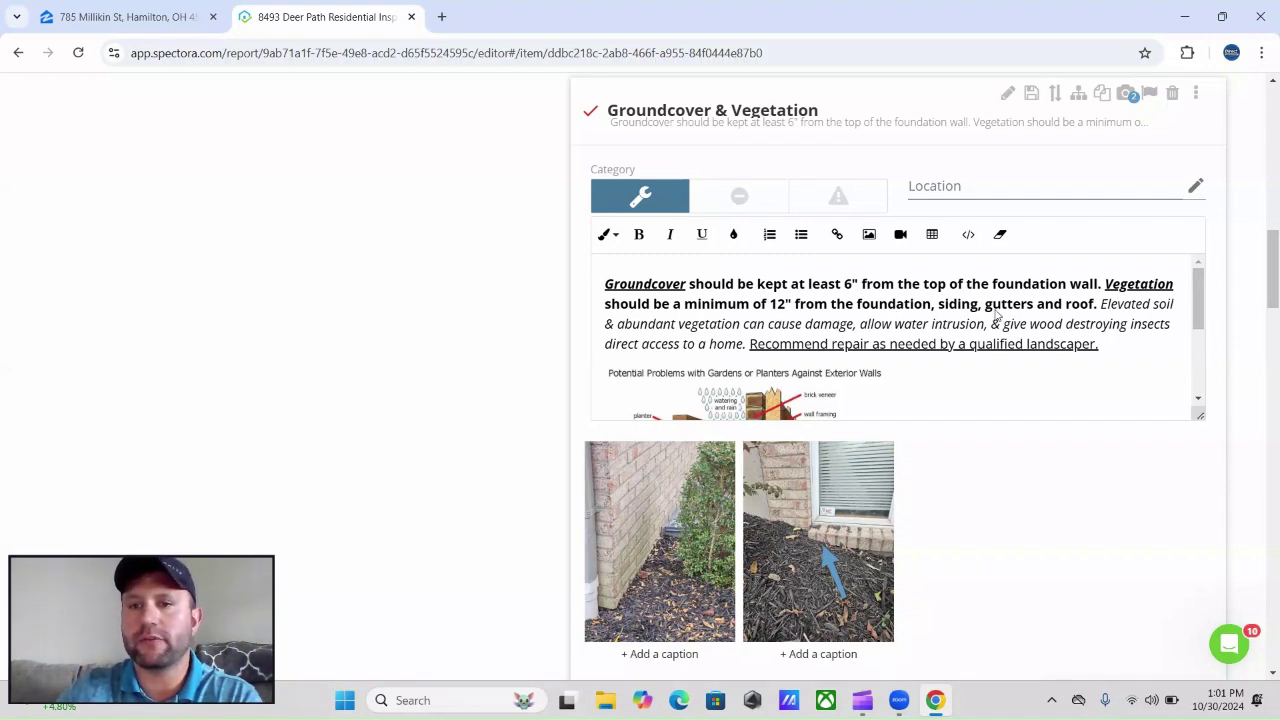
scroll(877, 346, down, 3)
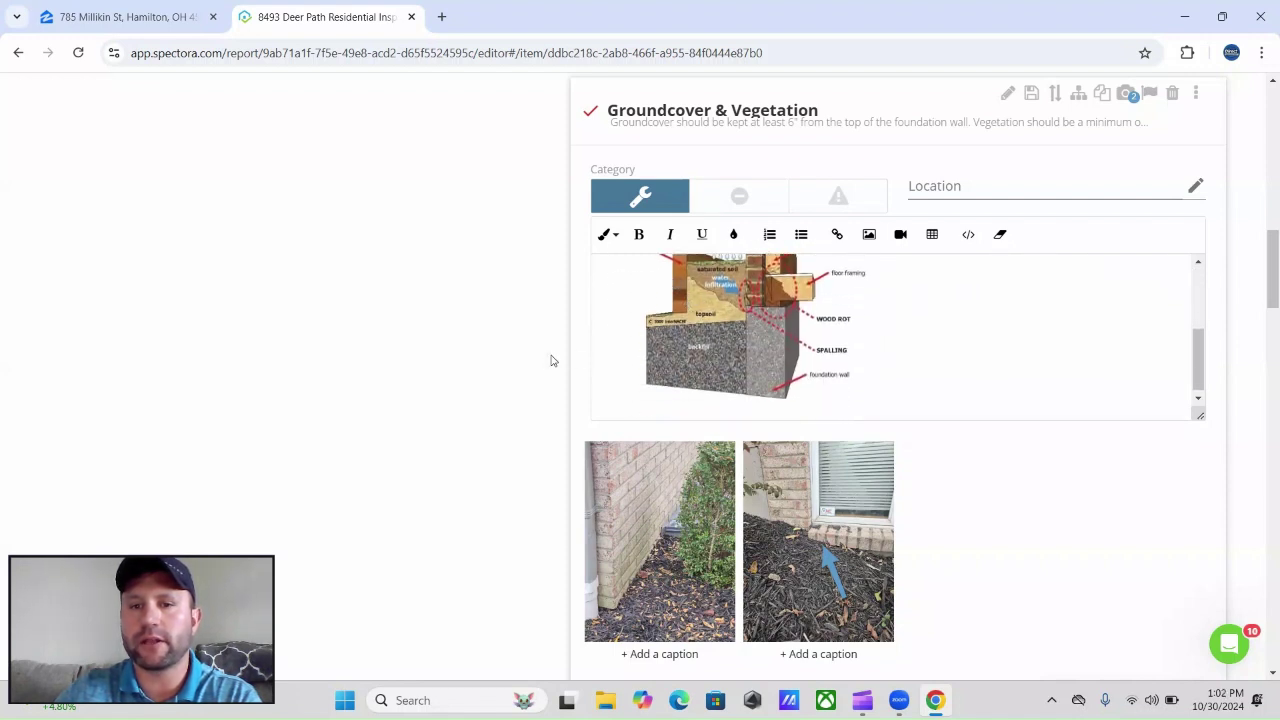
scroll(500, 372, down, 1)
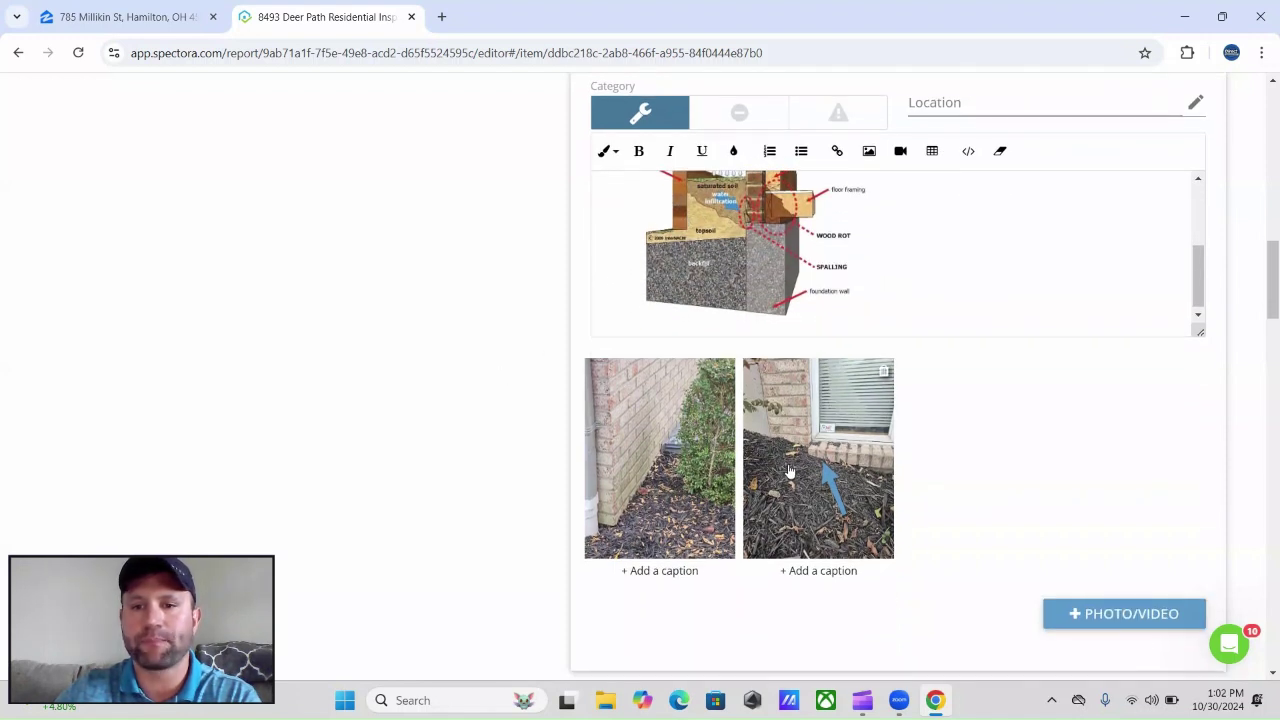
Read the Grading - Negative/Flat deficiency comment in Grounds and examine its annotated yard photo
scroll(600, 455, down, 3)
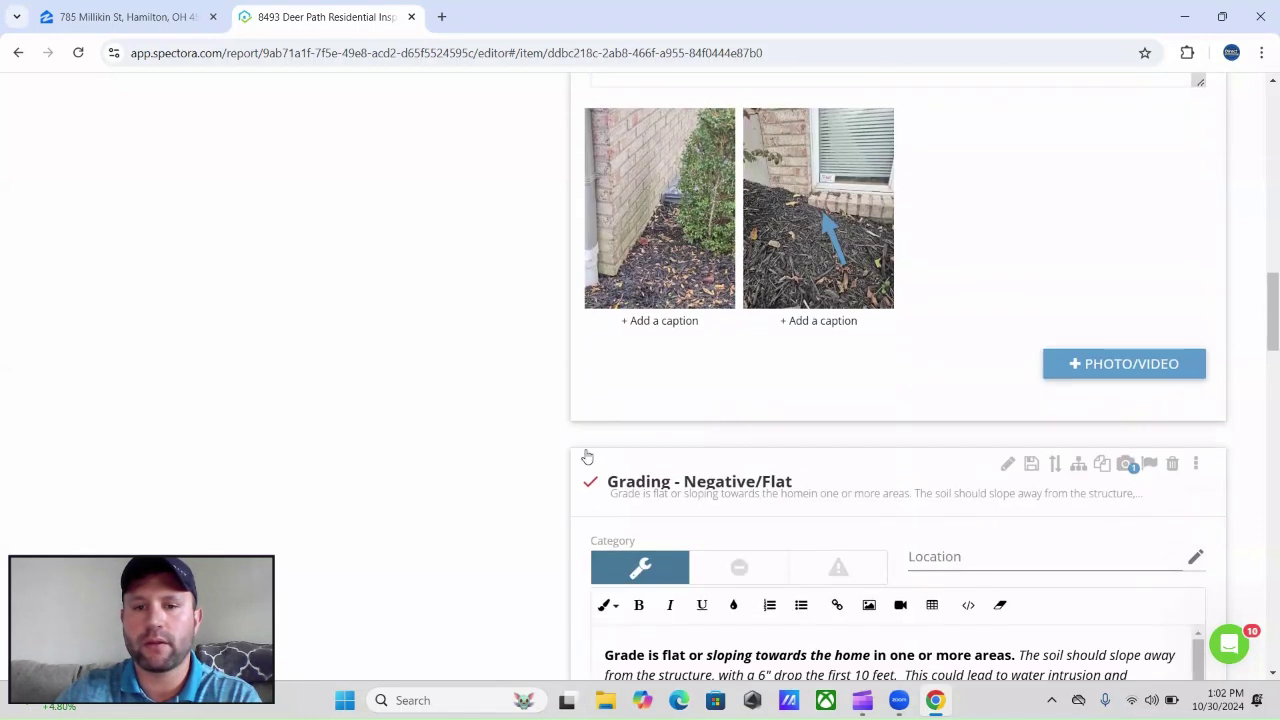
scroll(493, 419, down, 1)
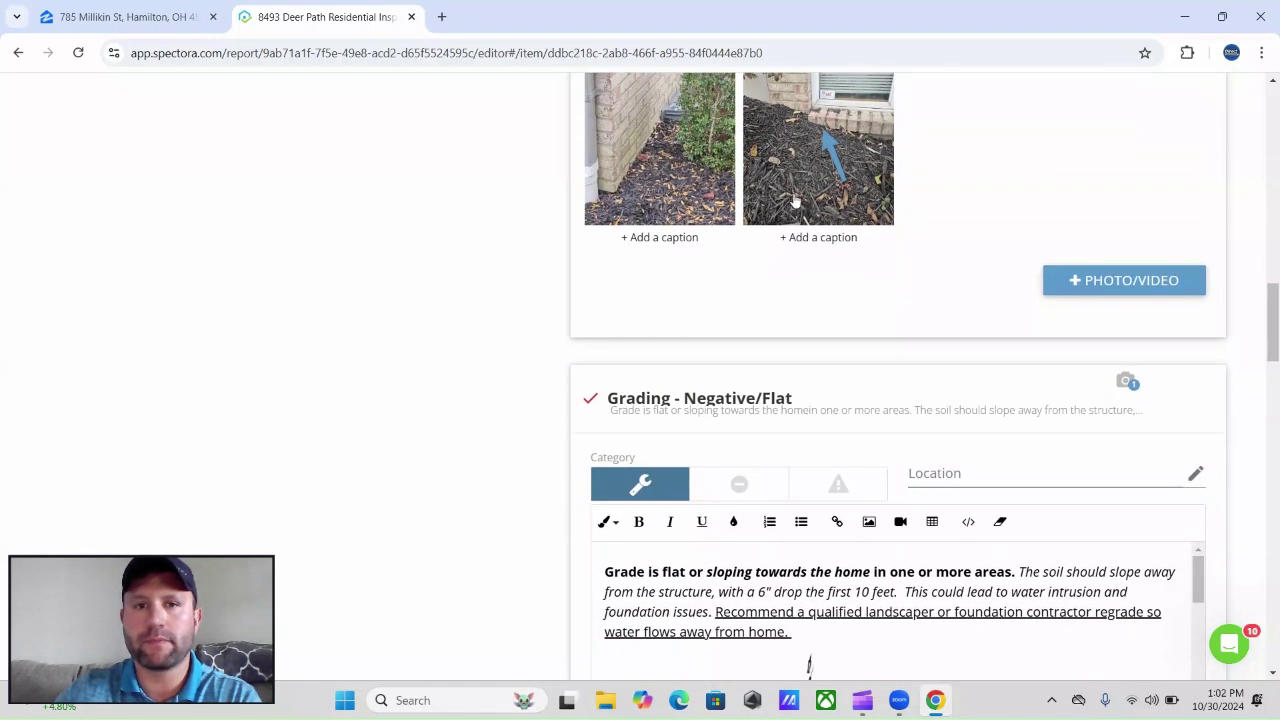
scroll(505, 305, down, 3)
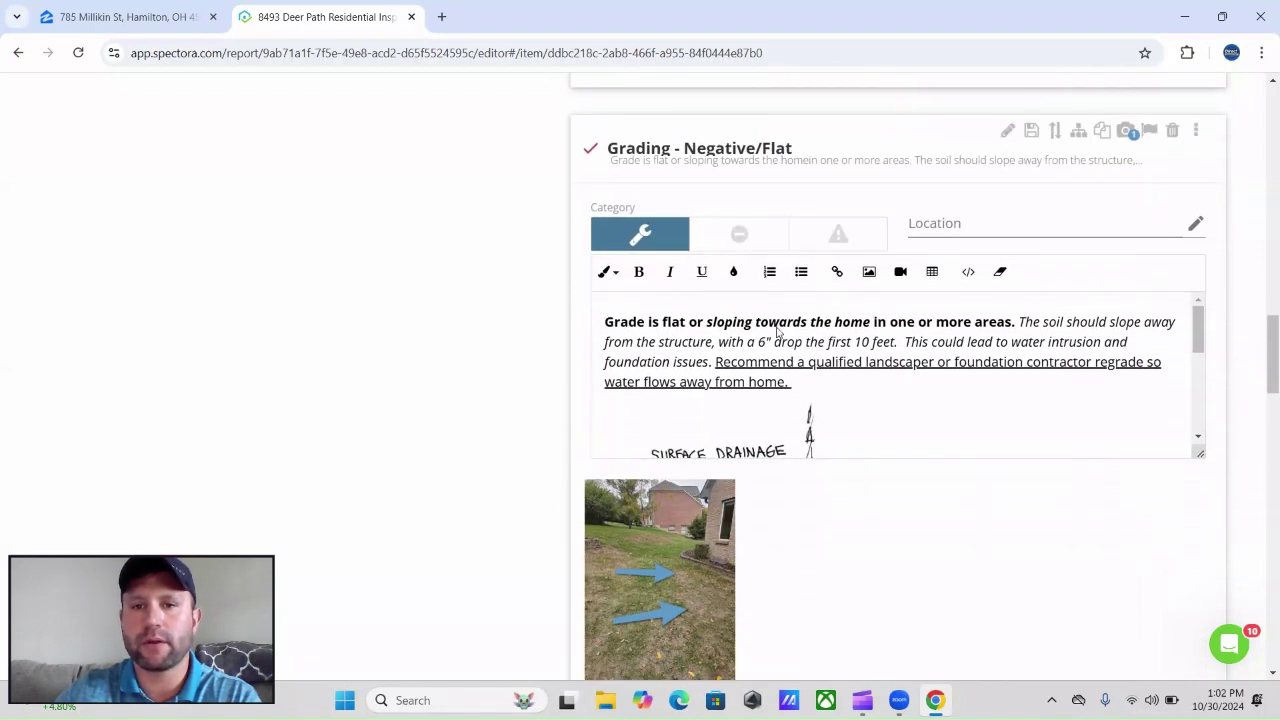
scroll(526, 394, down, 1)
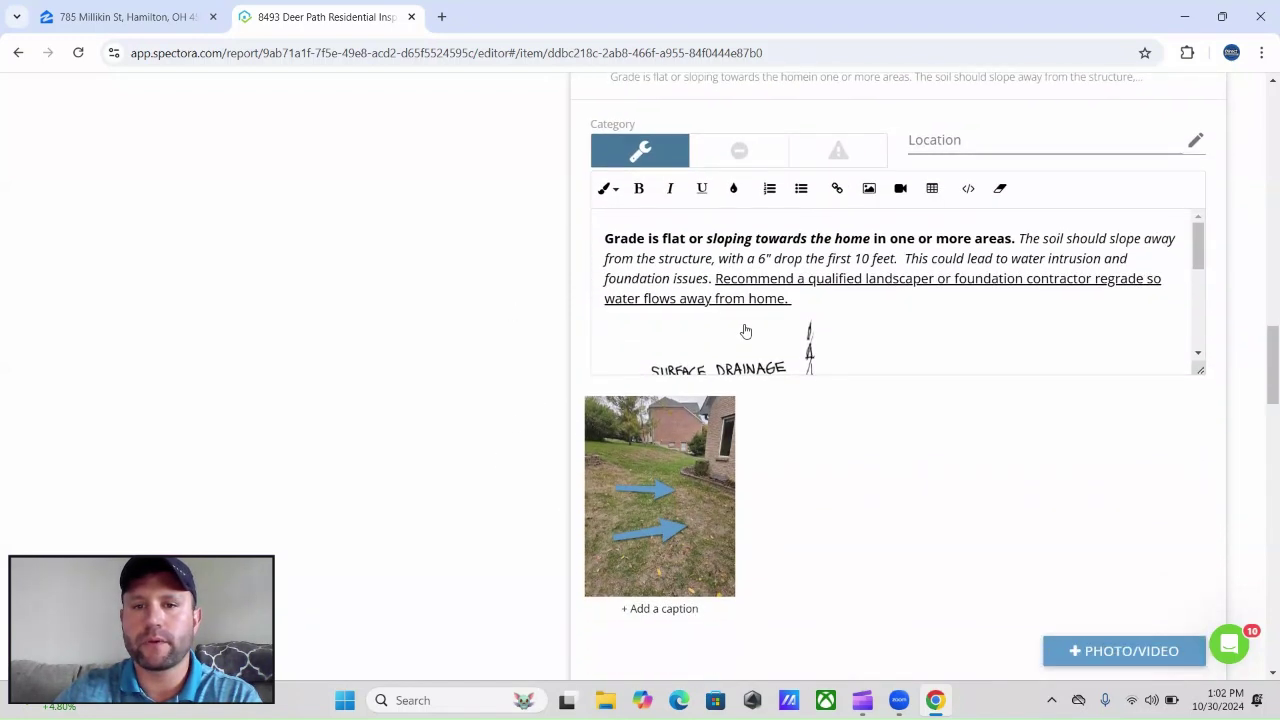
Review the Lawn Irrigation System - Observed deficiency in Grounds, including its comment and photo
scroll(743, 329, down, 4)
scroll(503, 366, down, 5)
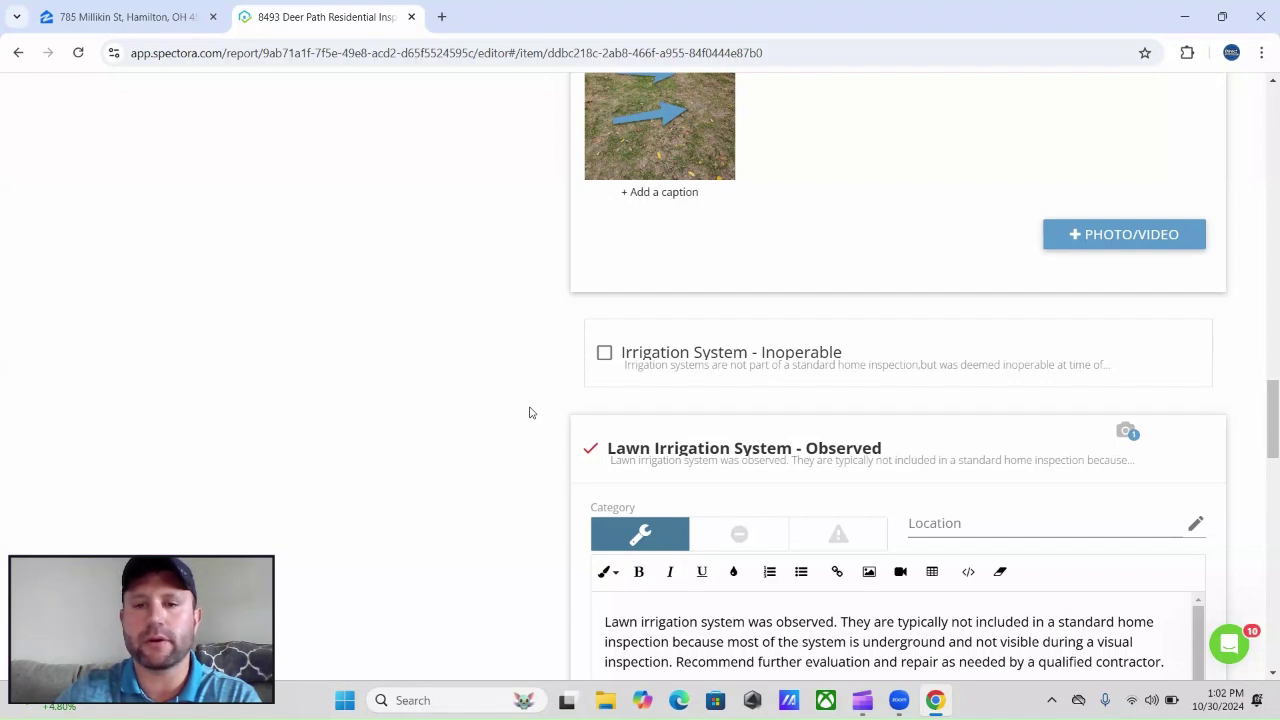
scroll(531, 412, down, 1)
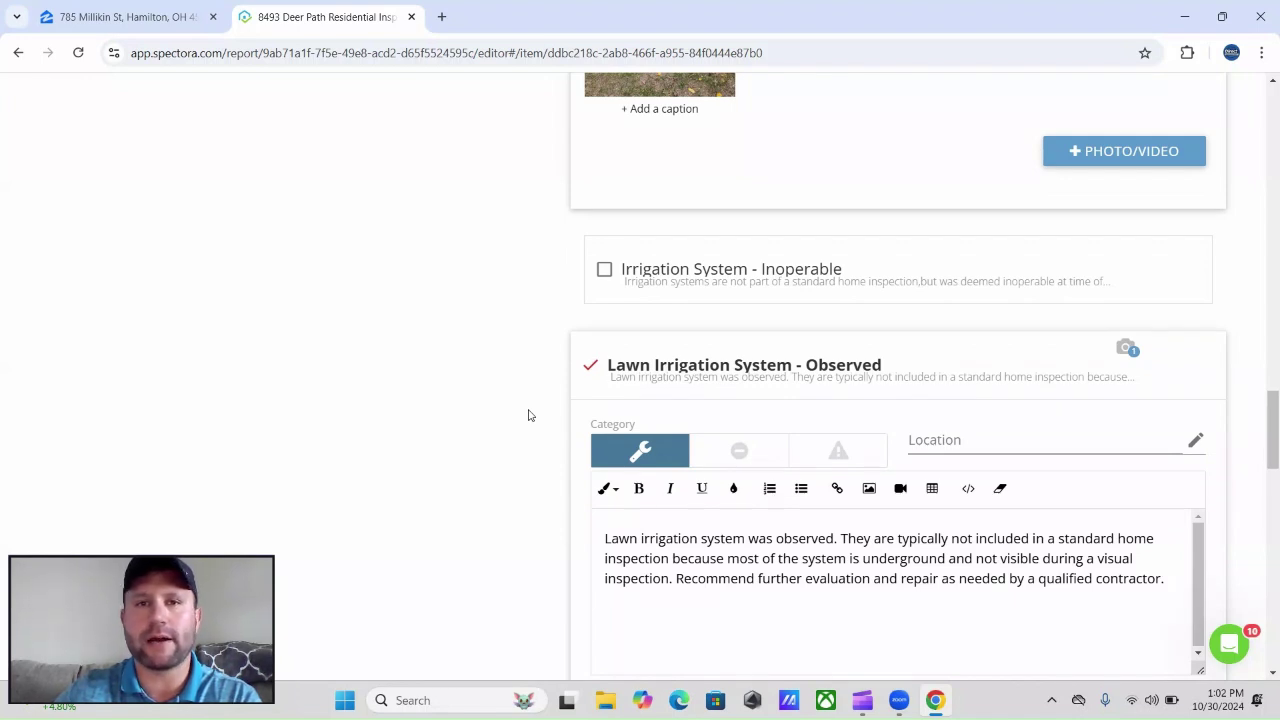
scroll(530, 412, down, 2)
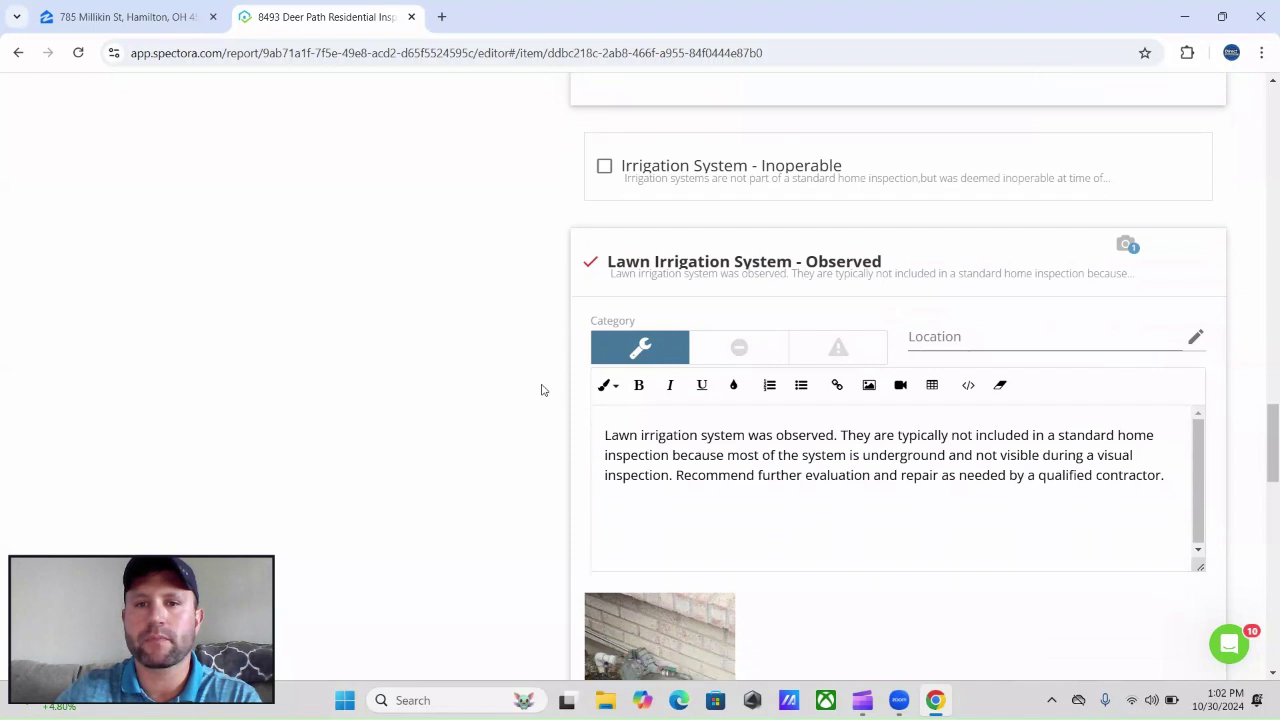
scroll(710, 347, down, 1)
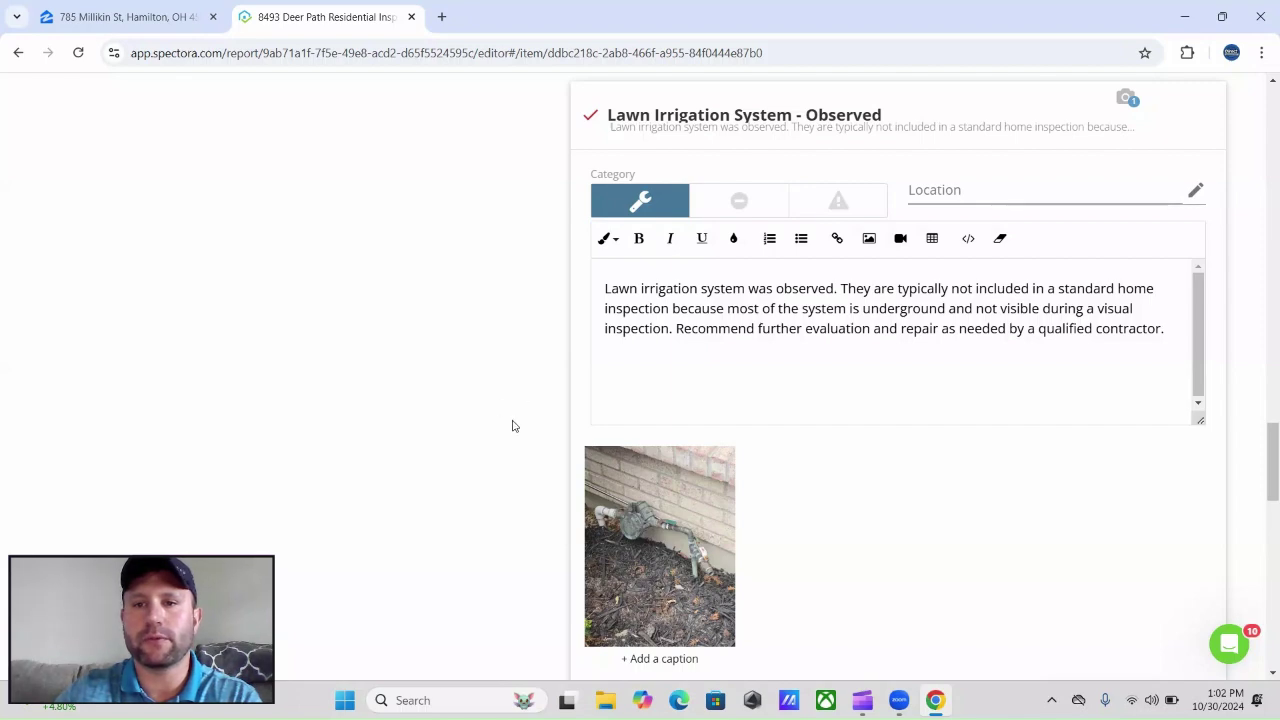
Review the Soil - Erosion deficiency's comment and photos and the remaining Grounds options, from Standing Water to Water Pooling
scroll(512, 426, down, 6)
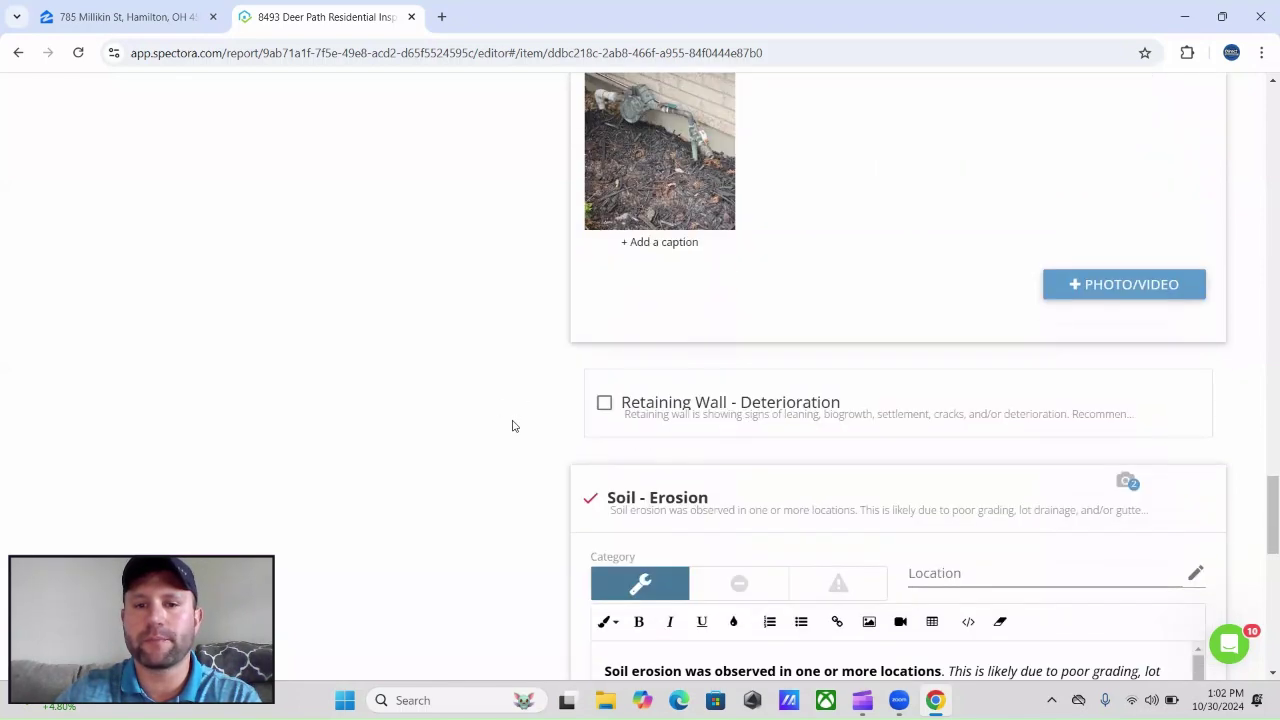
scroll(545, 423, down, 2)
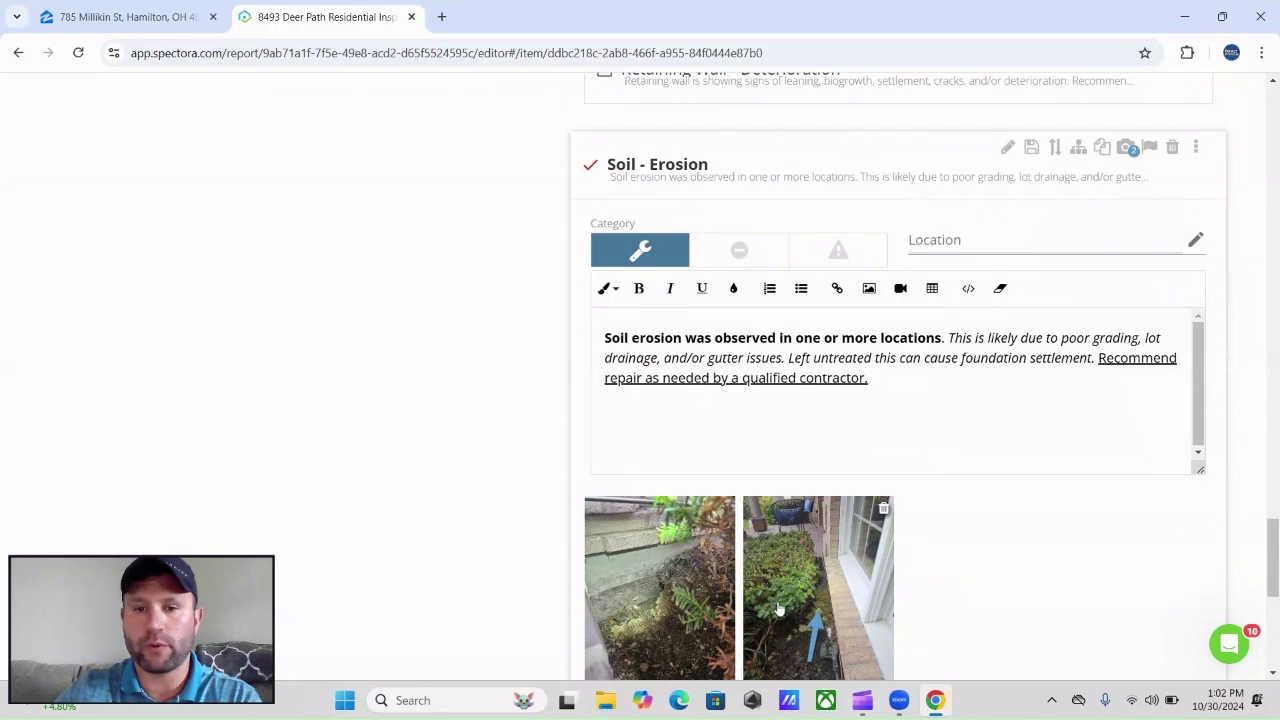
scroll(476, 462, down, 4)
scroll(476, 462, down, 2)
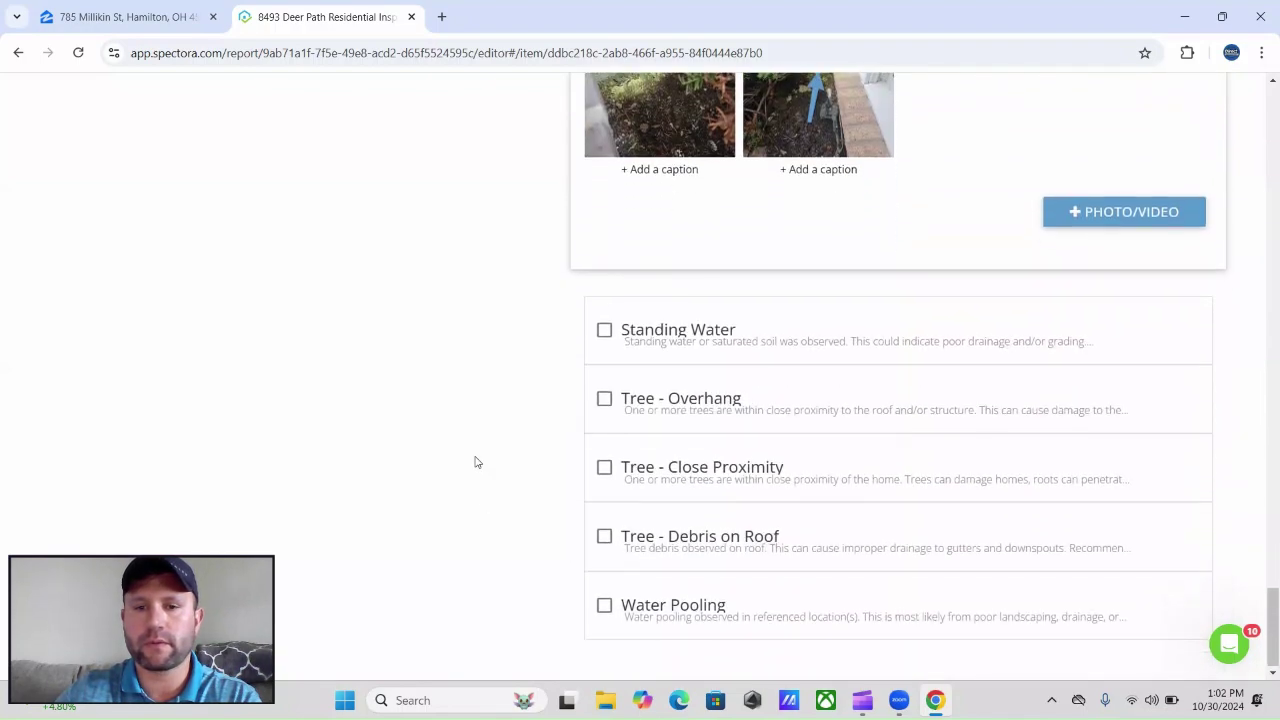
scroll(505, 475, down, 10)
Open the Porches, Patios, Decks, Walkways & Driveway item and review its Appurtenance and Driveway Material information and the Deck - Limited Visual limitation
scroll(505, 477, up, 15)
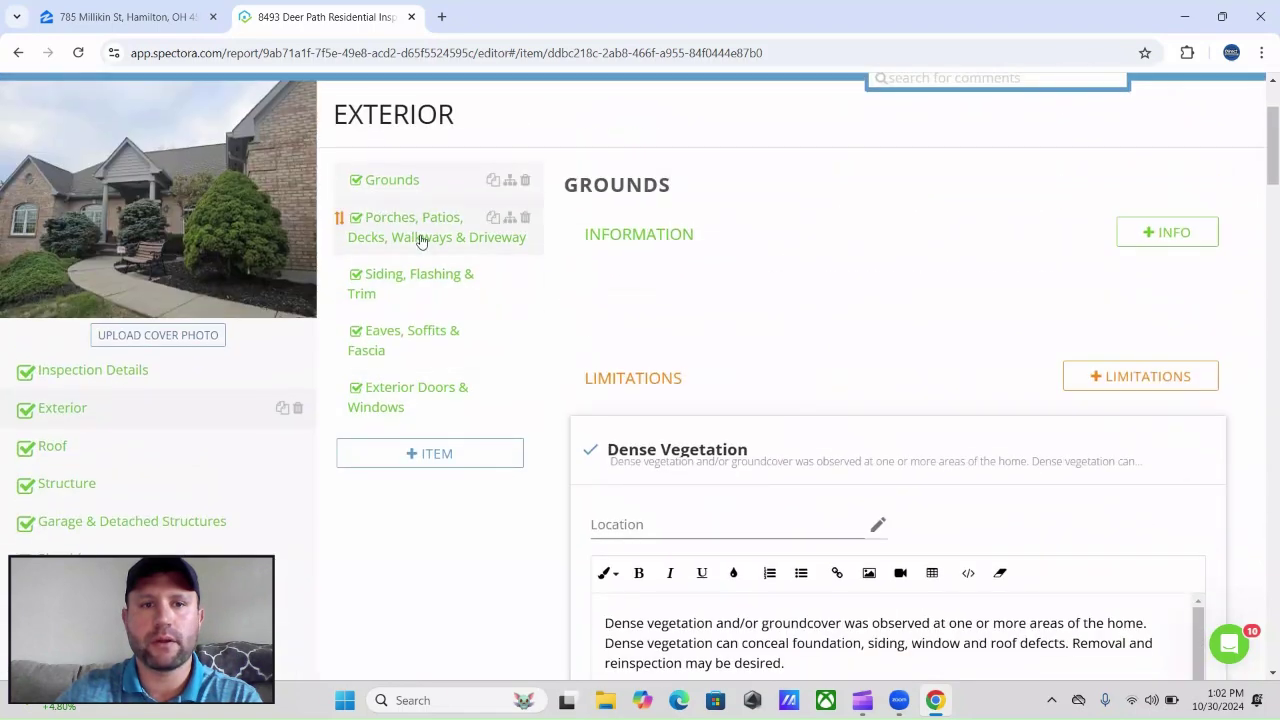
click(415, 247)
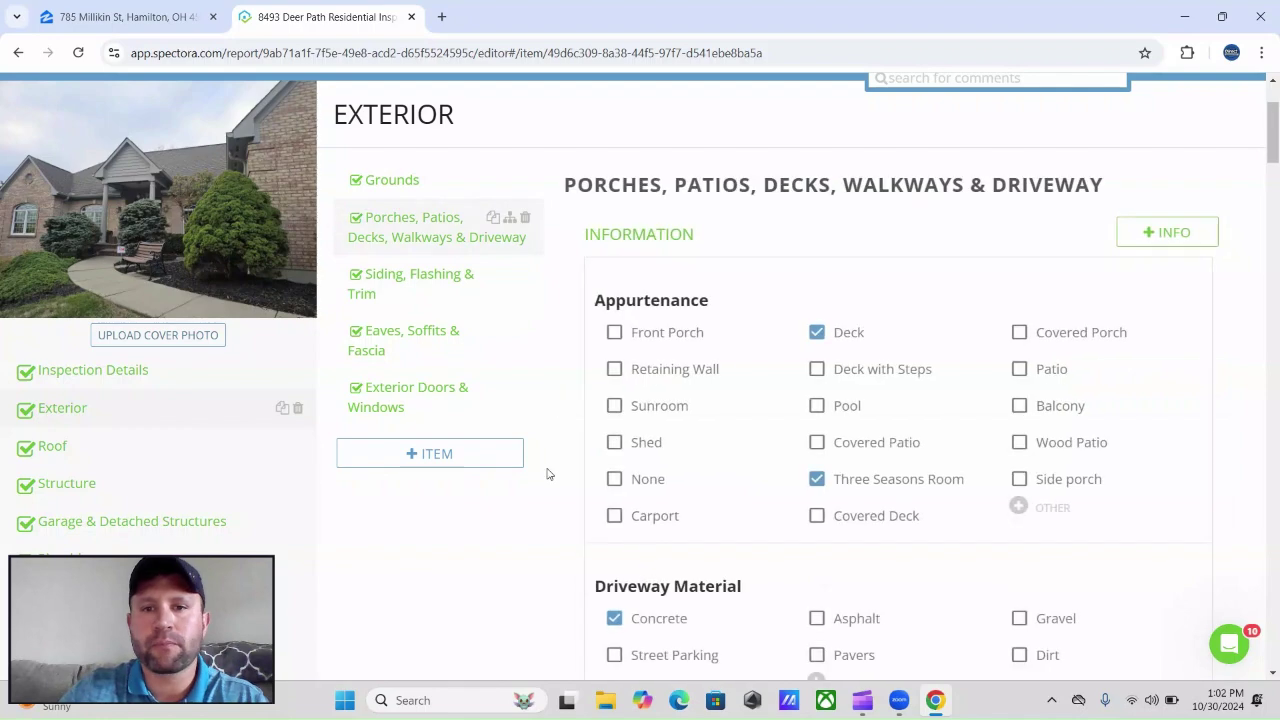
scroll(547, 472, down, 2)
scroll(549, 471, down, 3)
scroll(549, 471, up, 3)
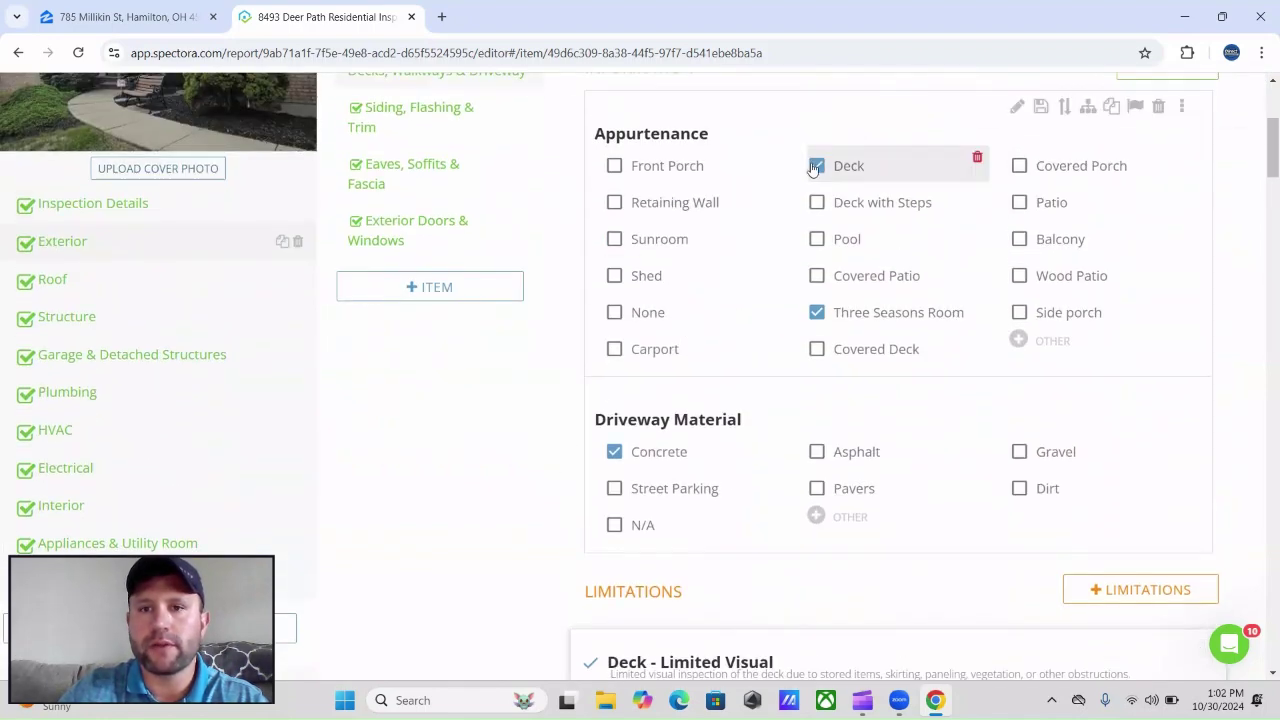
scroll(463, 464, down, 2)
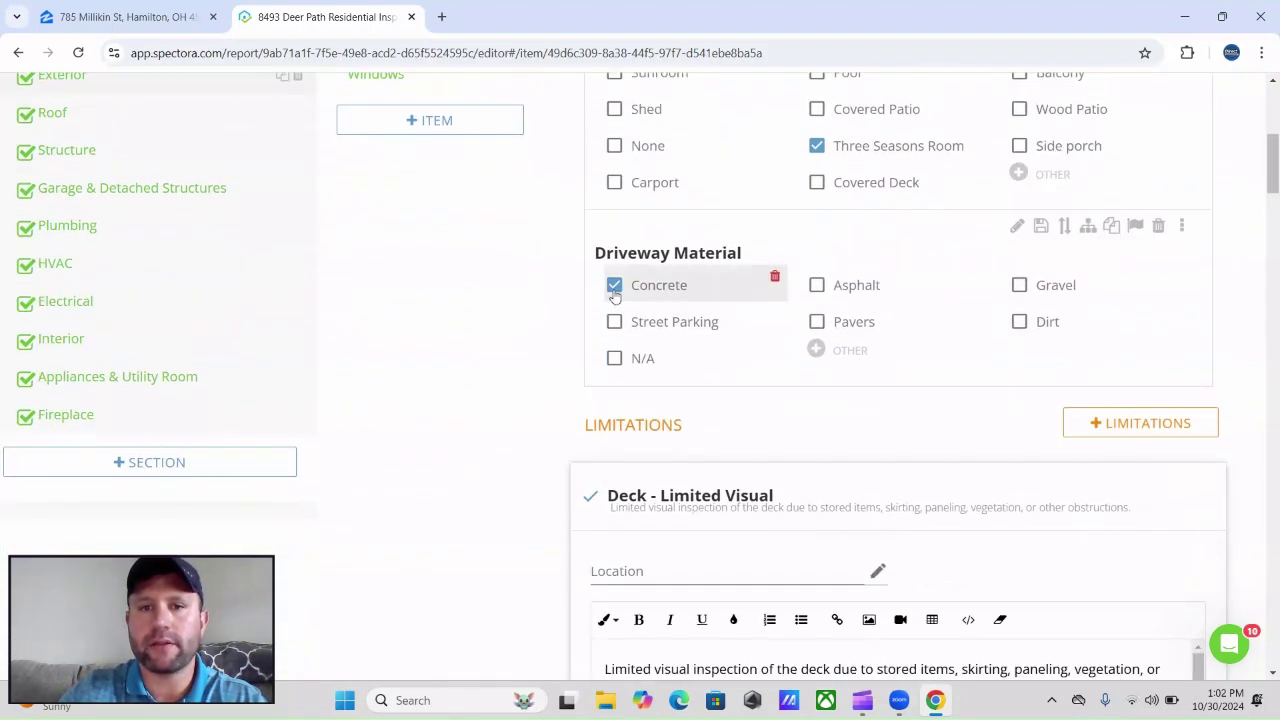
scroll(540, 328, down, 8)
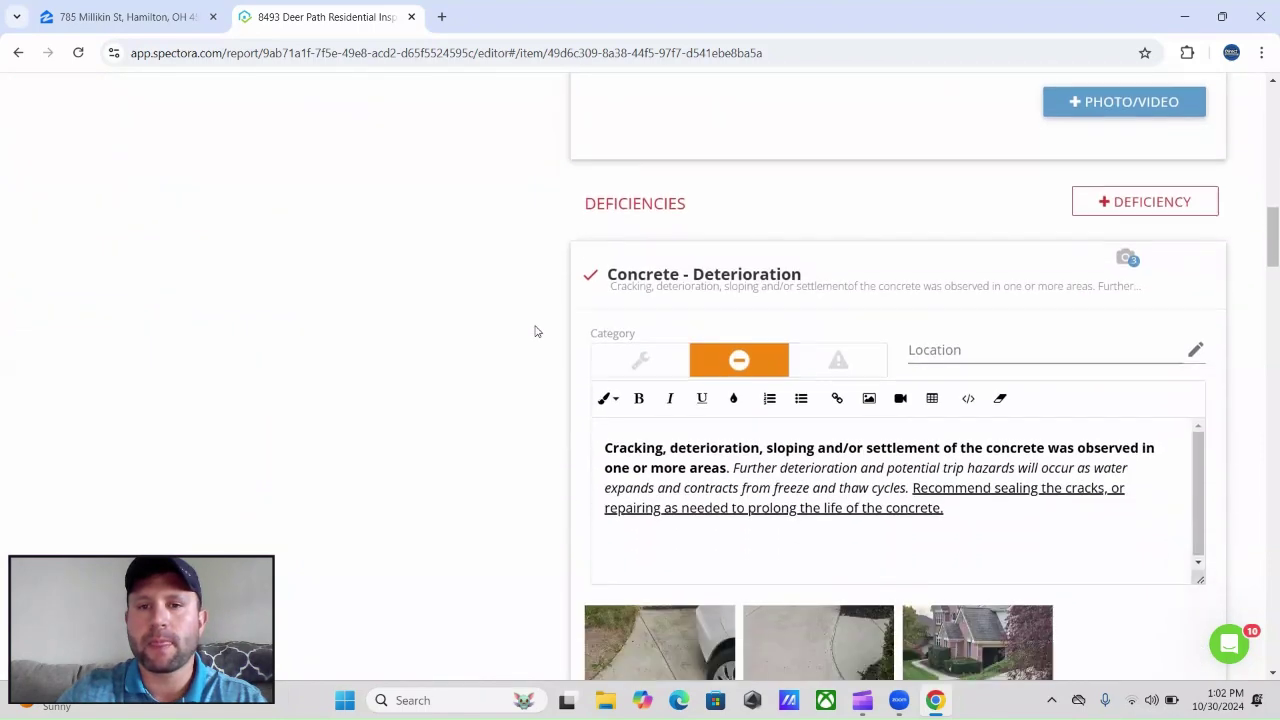
Read the Concrete - Deterioration deficiency comment and examine its driveway and walkway photos
scroll(535, 331, down, 1)
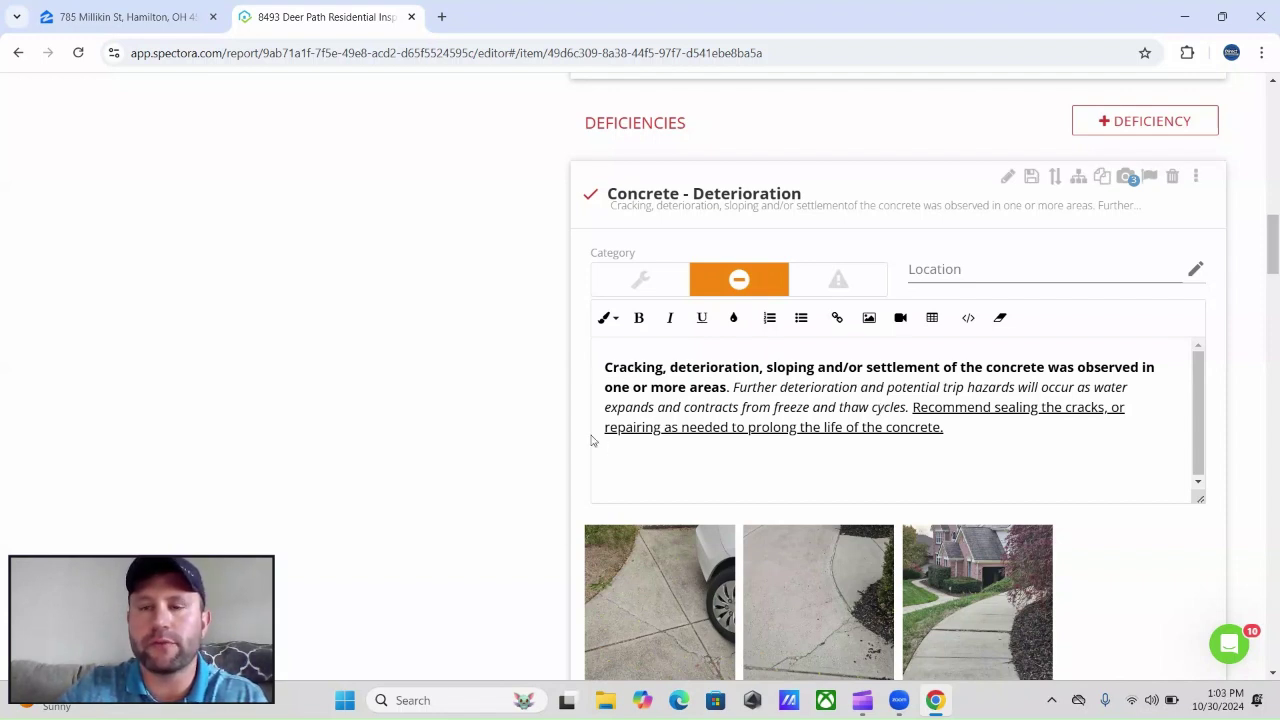
scroll(520, 434, down, 2)
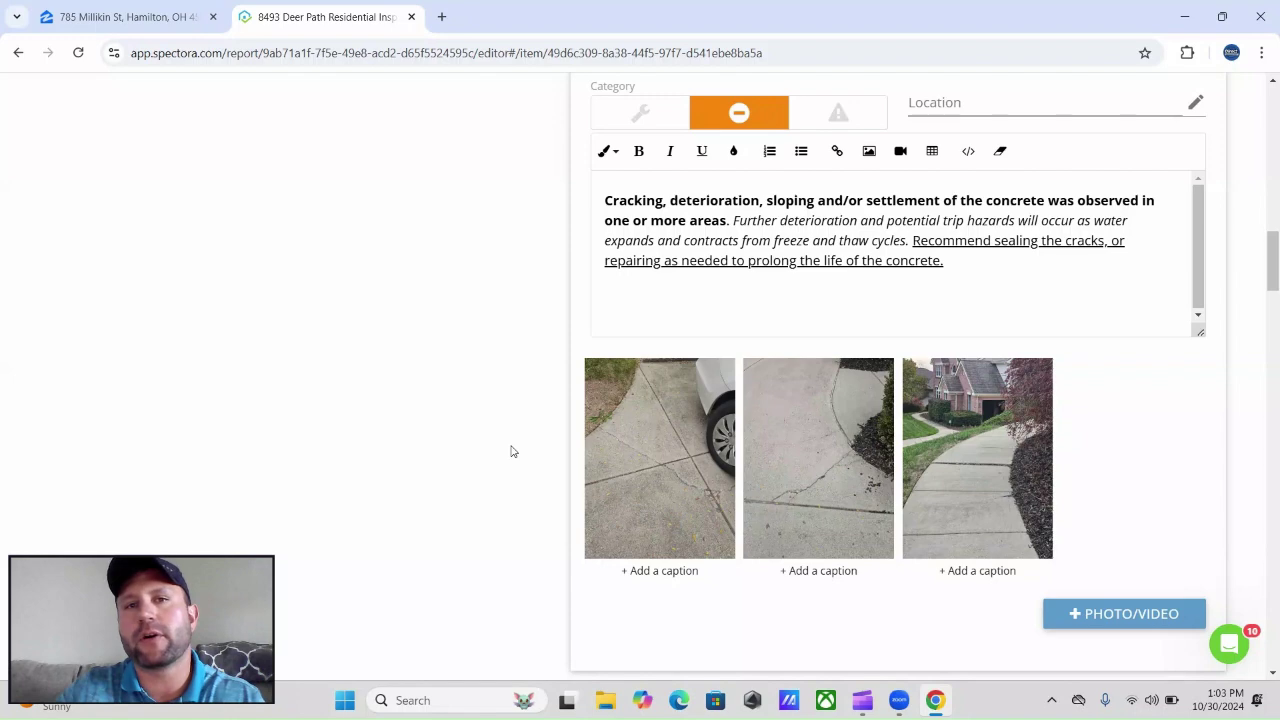
scroll(530, 452, up, 1)
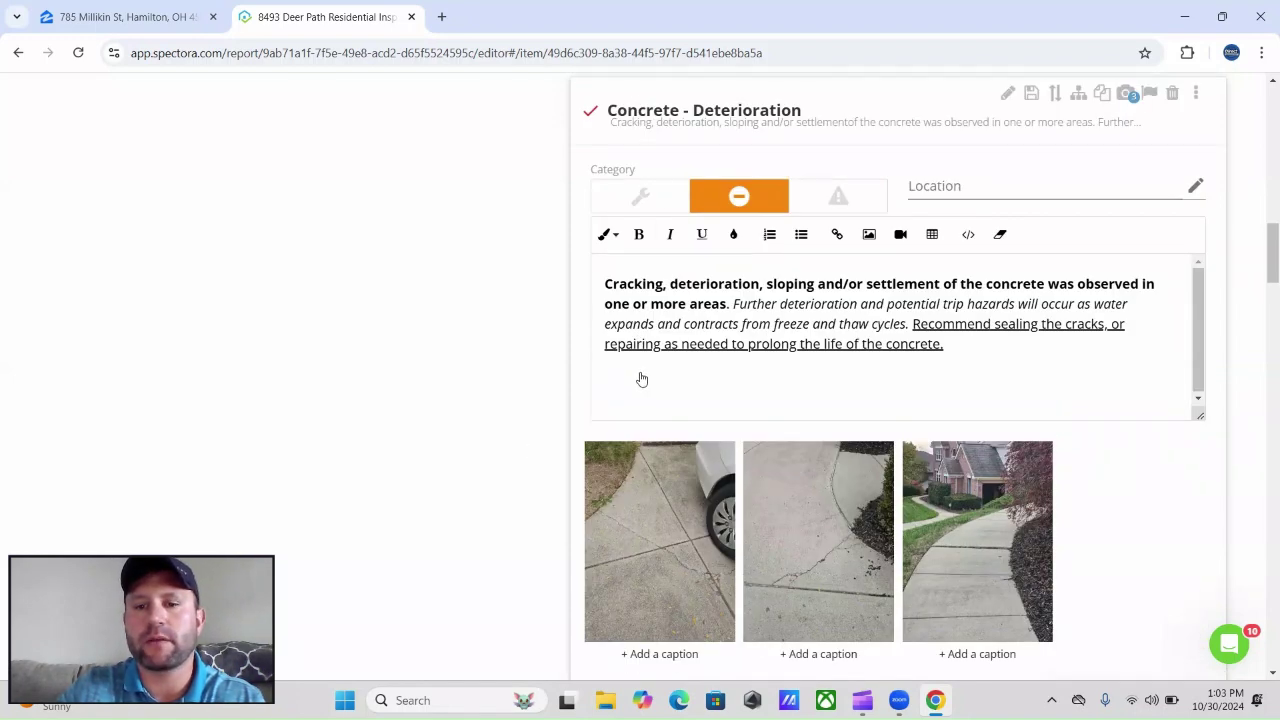
scroll(469, 420, down, 5)
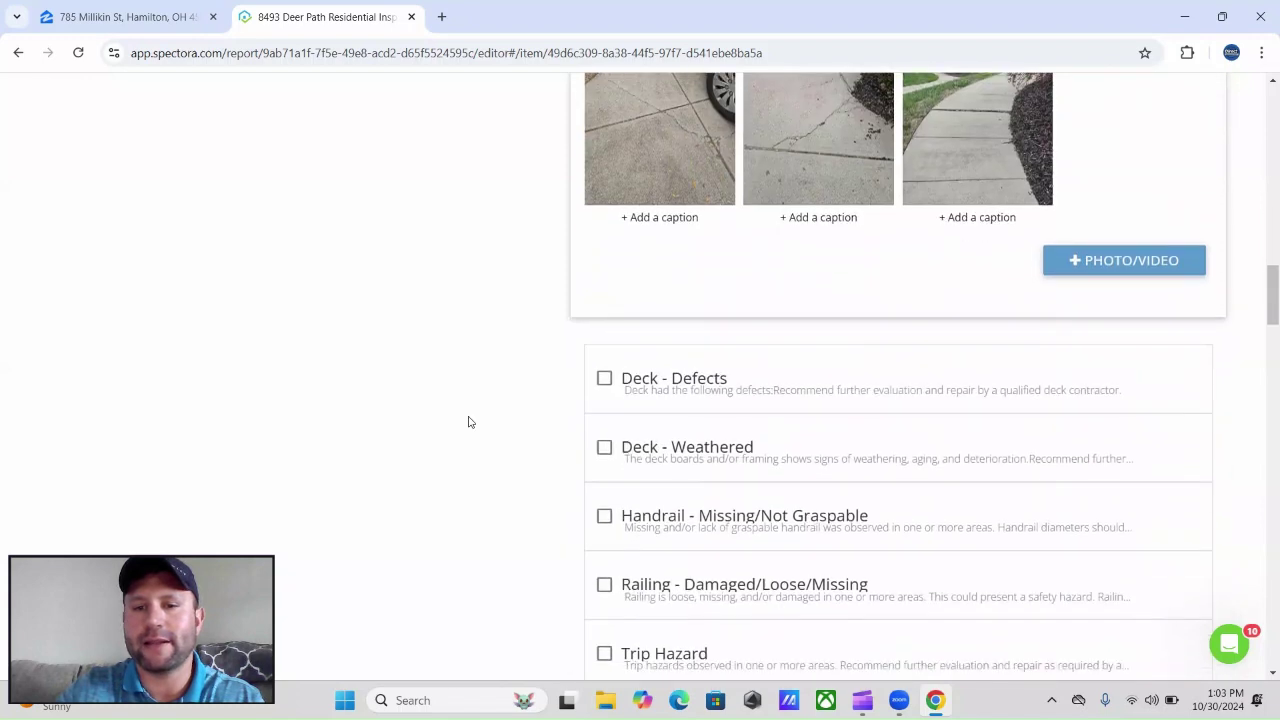
scroll(469, 421, down, 3)
scroll(469, 421, up, 1)
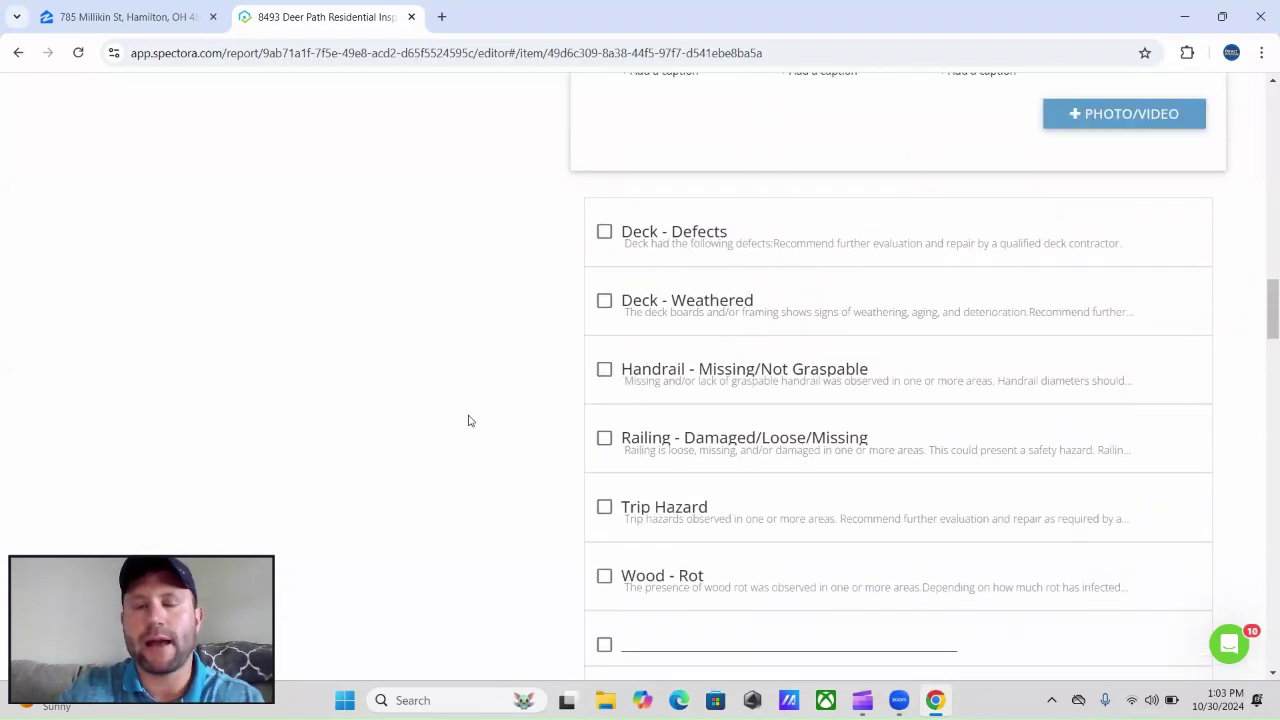
scroll(470, 425, up, 5)
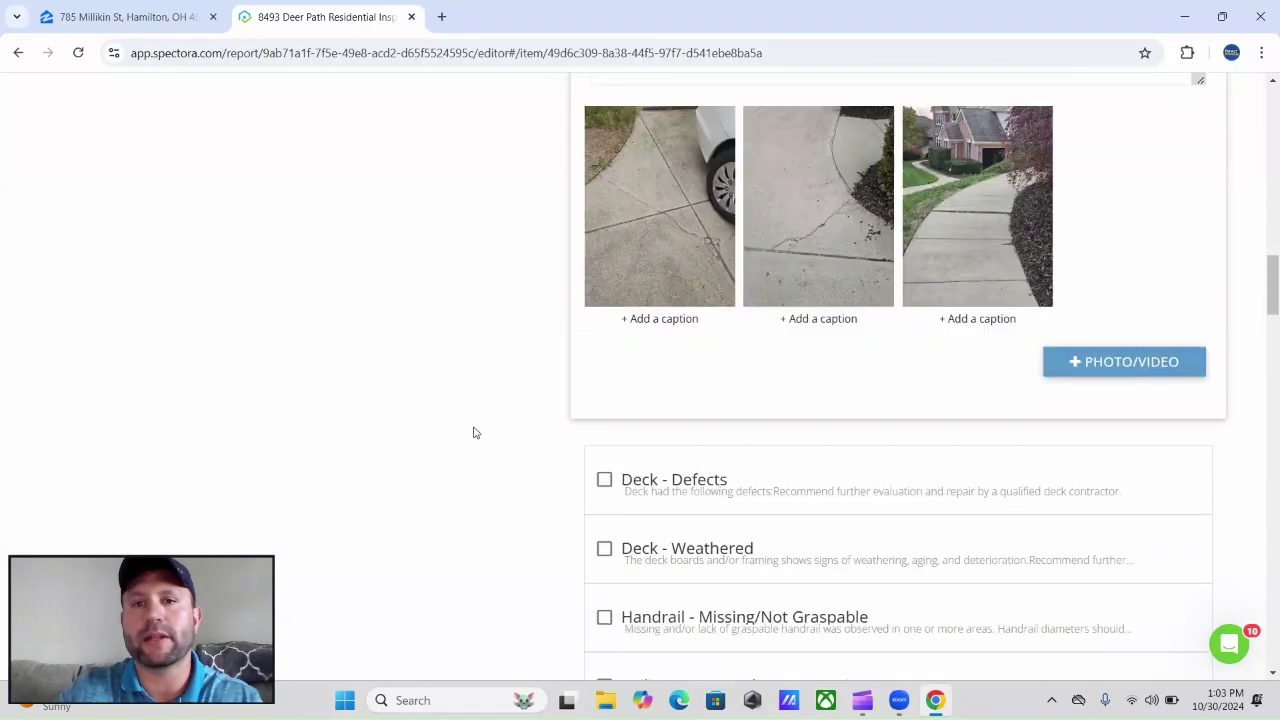
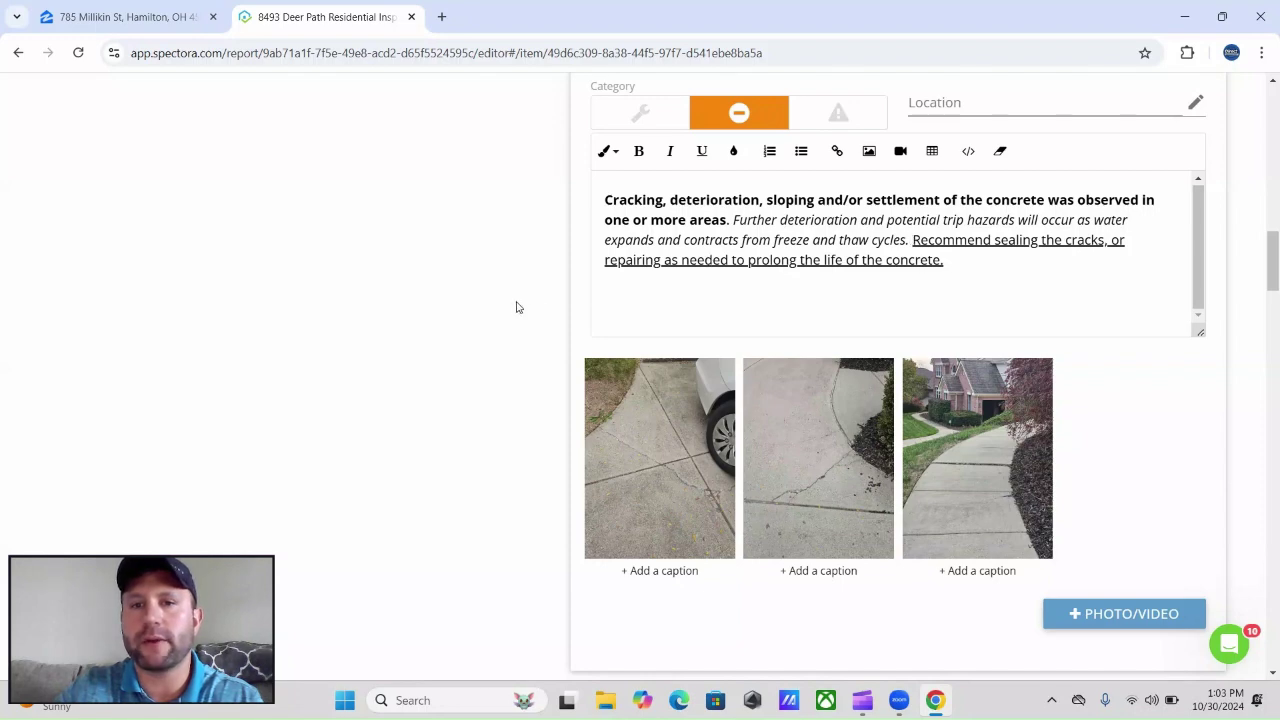
Look through the unselected deck, handrail, railing, trip hazard, wood rot, asphalt and column deficiency options
scroll(509, 452, down, 4)
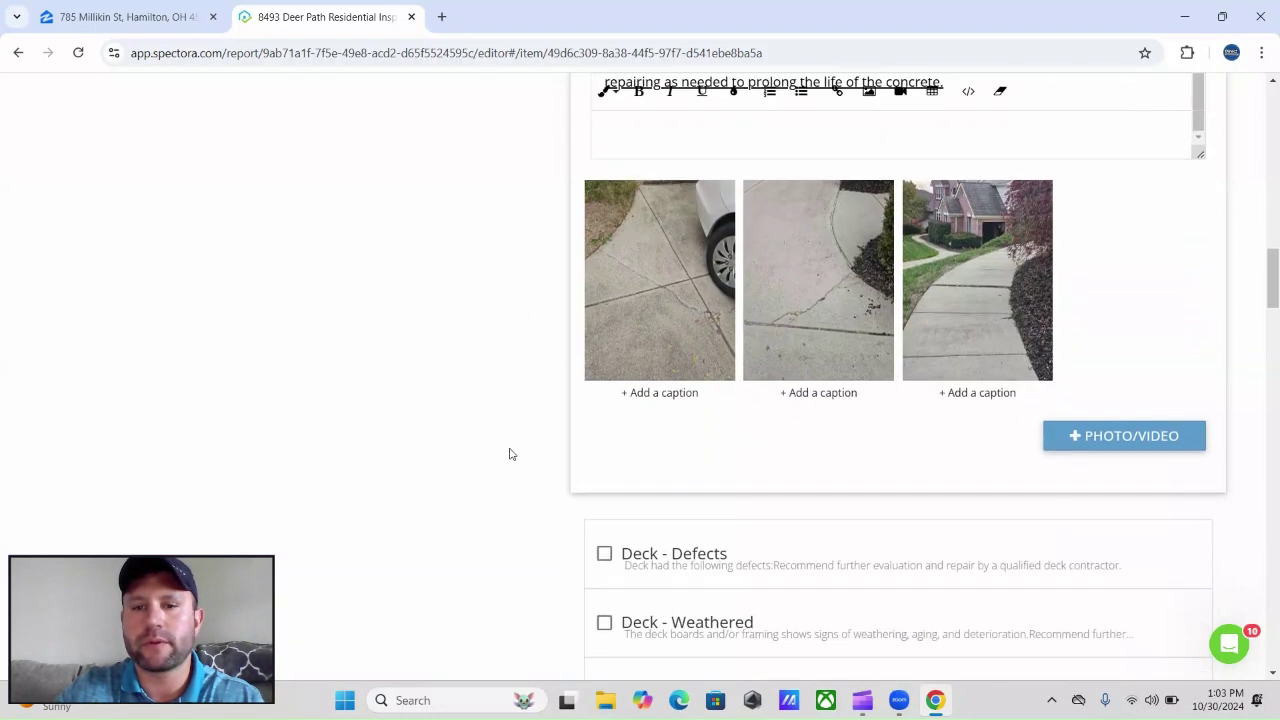
scroll(509, 453, down, 3)
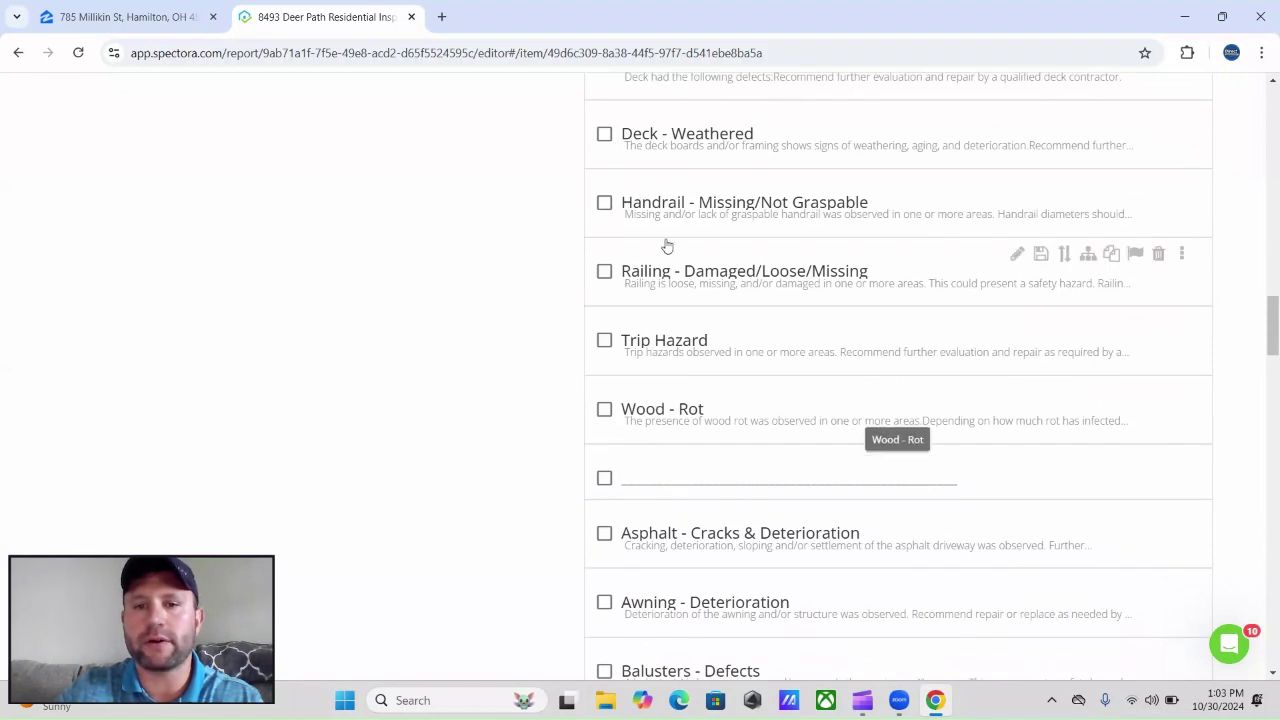
scroll(540, 511, down, 2)
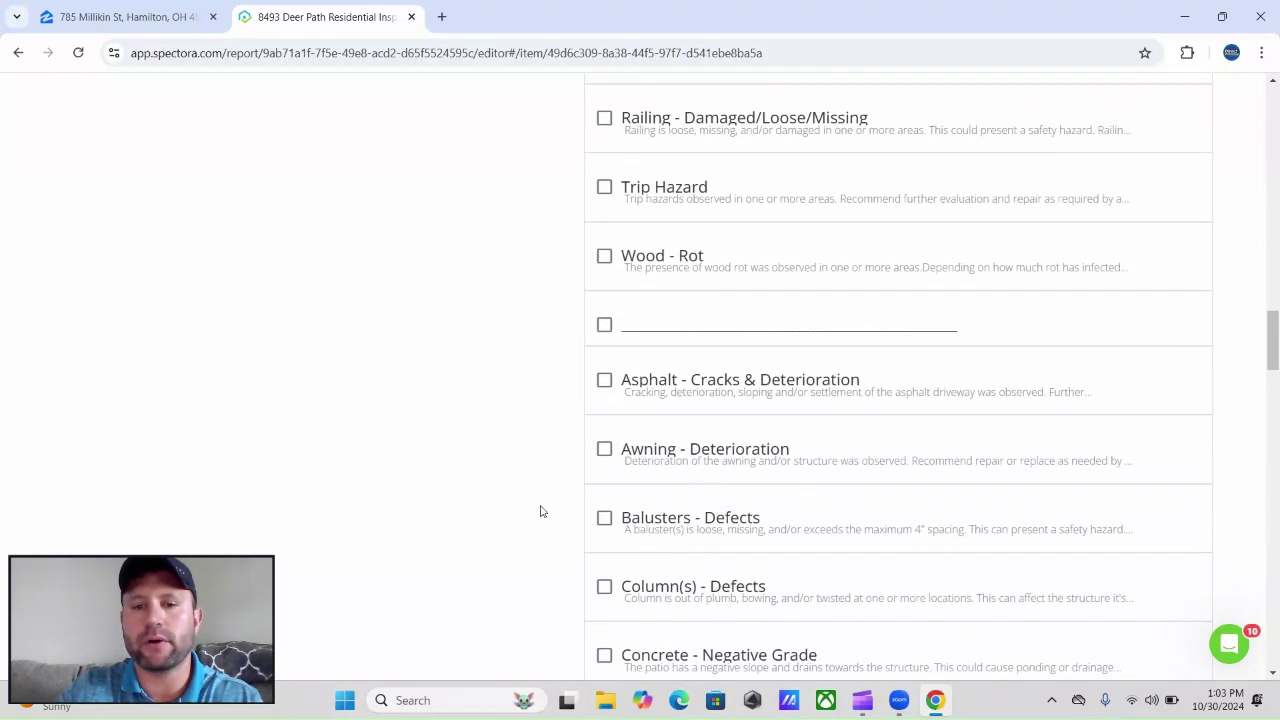
scroll(540, 511, up, 1)
scroll(540, 511, up, 3)
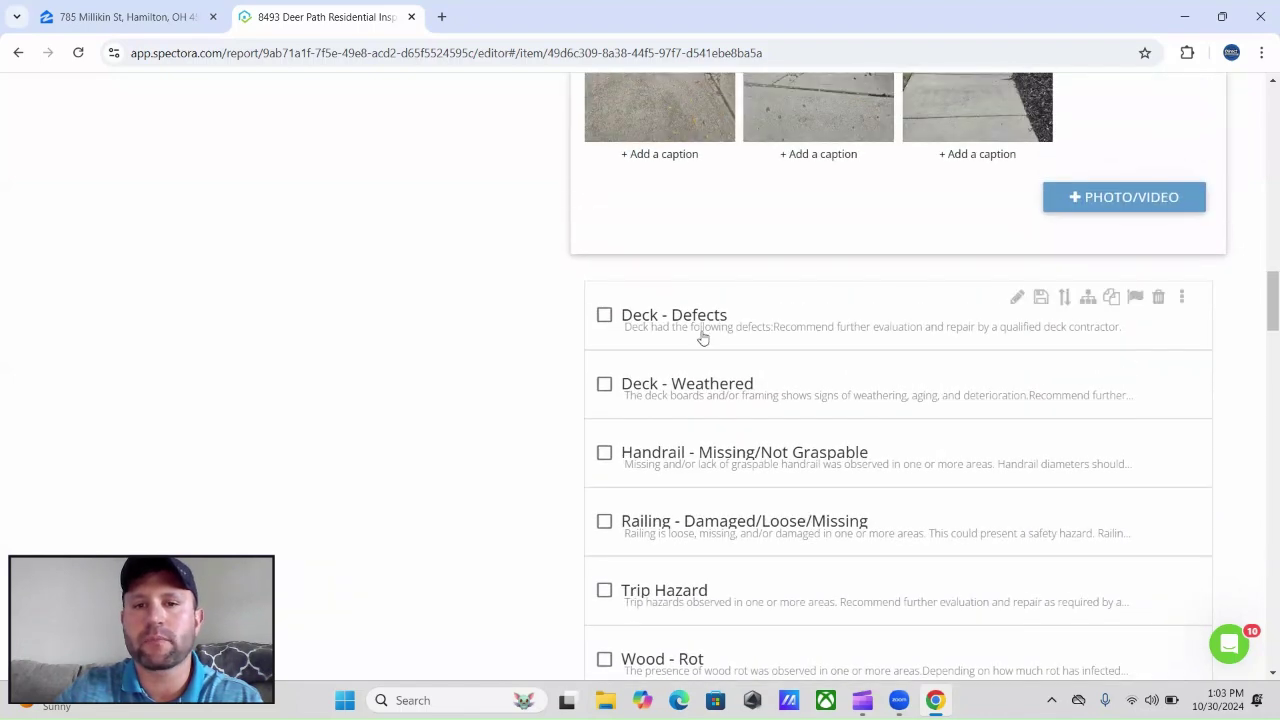
Select the Deck - Defects deficiency and review its comment template and category
click(712, 292)
scroll(443, 420, down, 1)
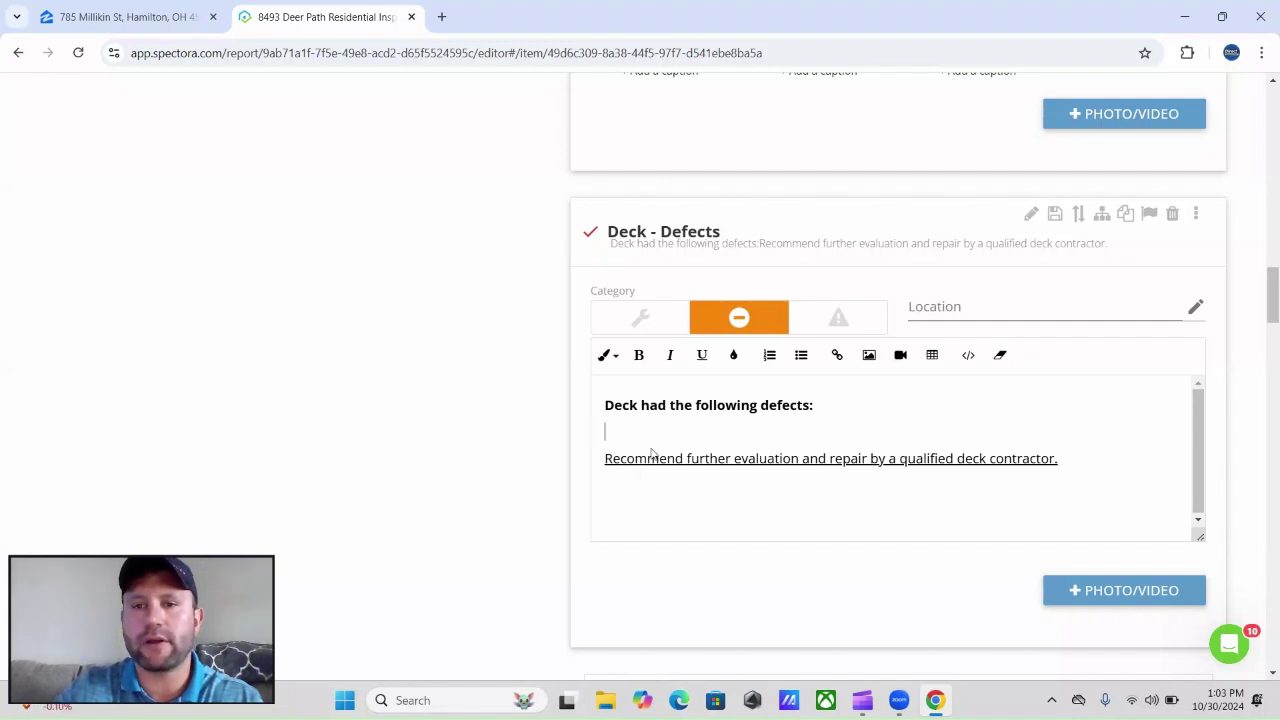
scroll(497, 443, down, 2)
scroll(497, 443, up, 1)
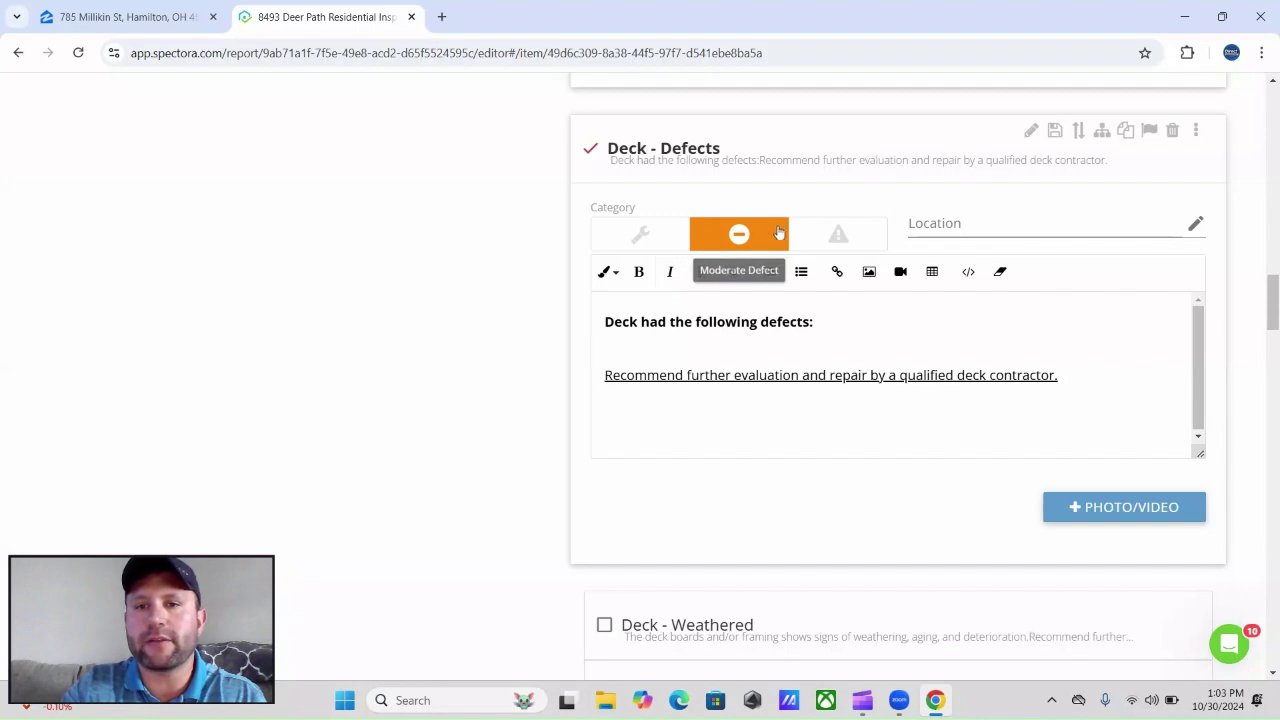
Look through the unselected deficiency options from Deck - Weathered to Deck - Substandard
scroll(522, 289, down, 5)
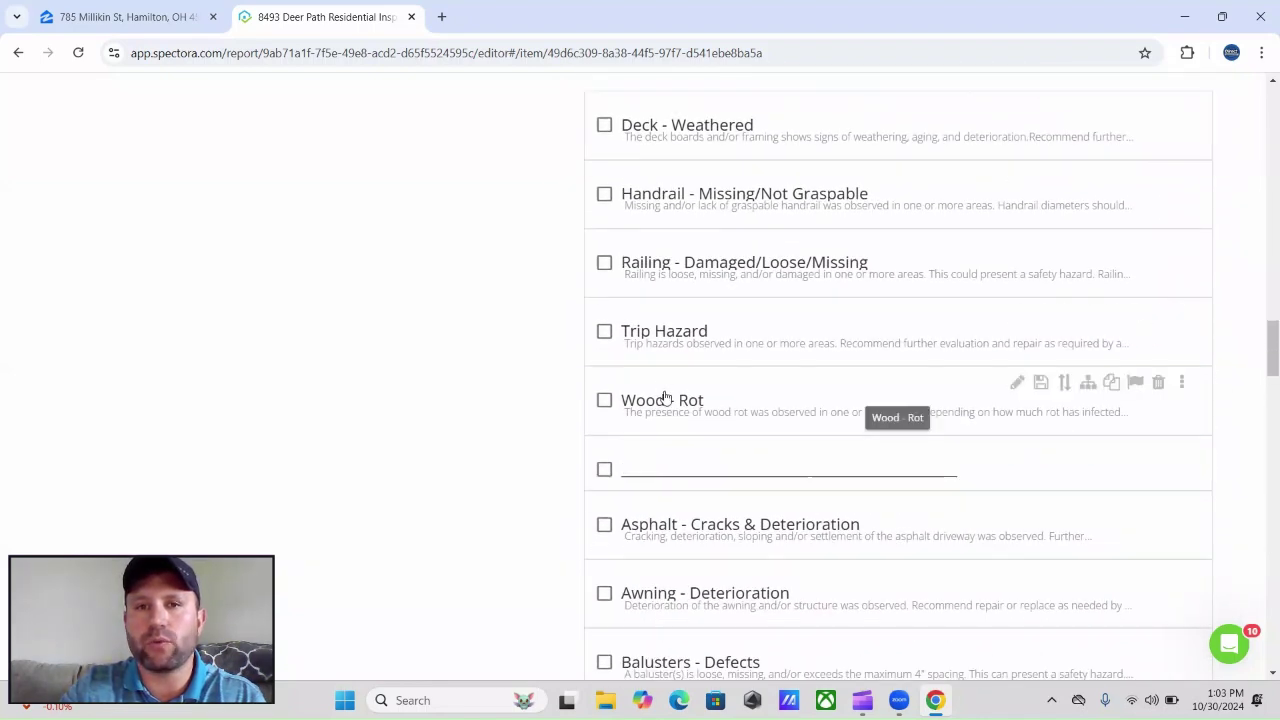
scroll(558, 398, down, 2)
scroll(558, 398, down, 1)
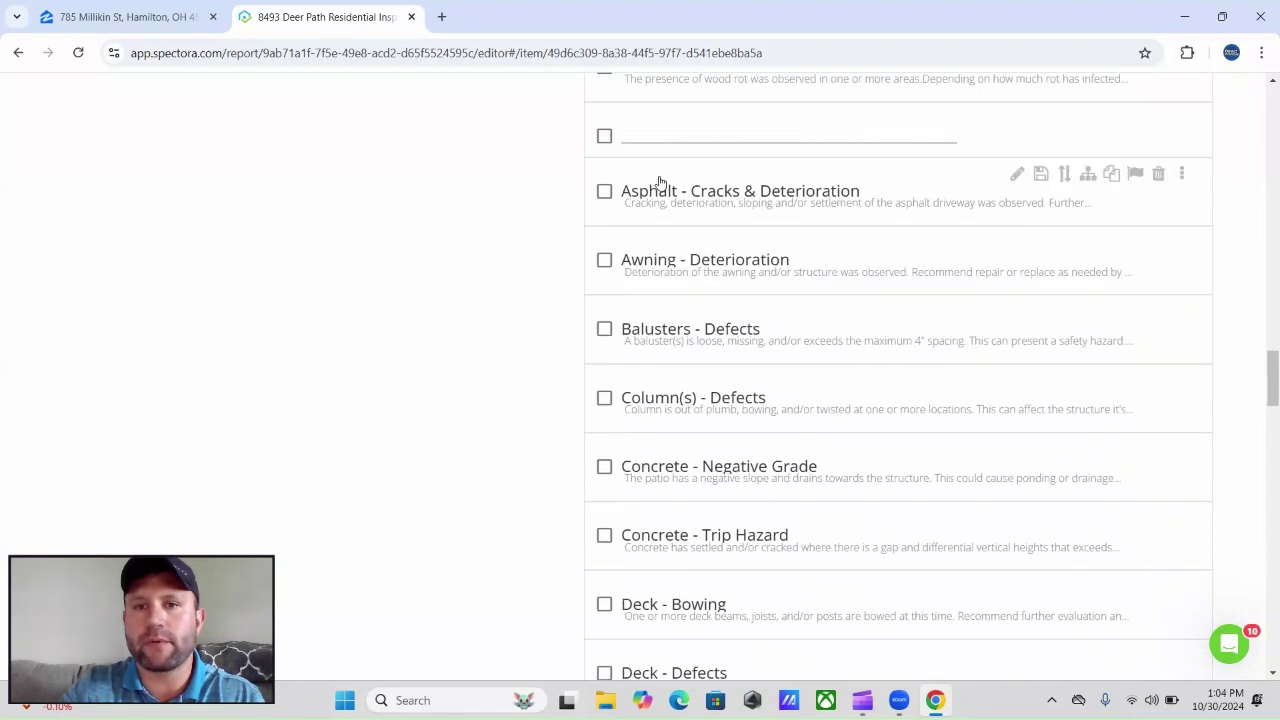
scroll(505, 293, down, 3)
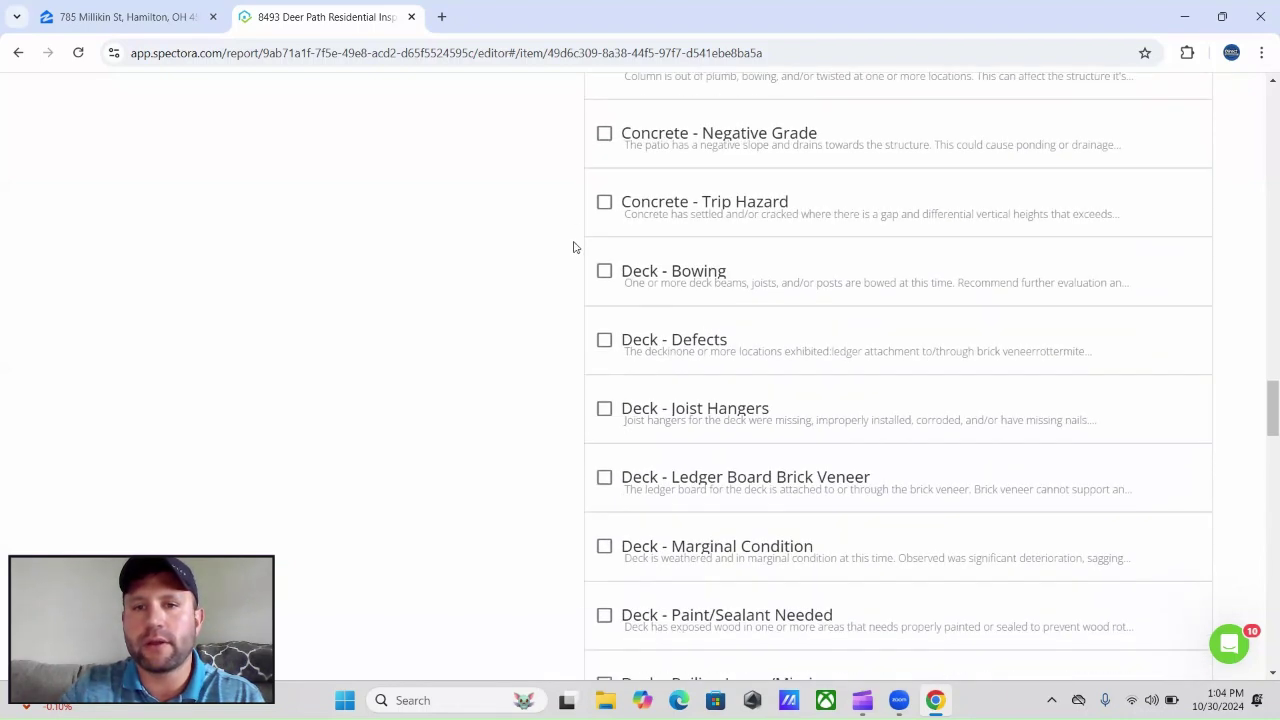
scroll(575, 247, down, 2)
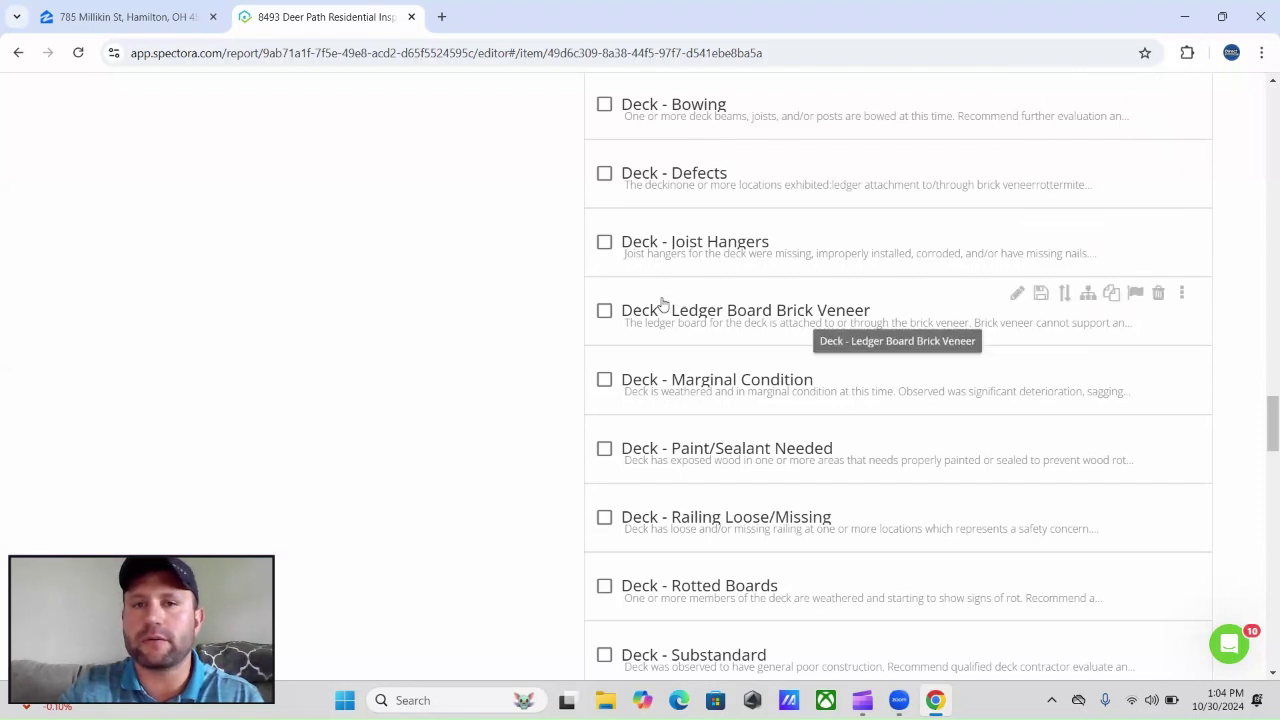
Temporarily select the Deck - Marginal Condition deficiency to read its comment, and clear the selection again
click(673, 363)
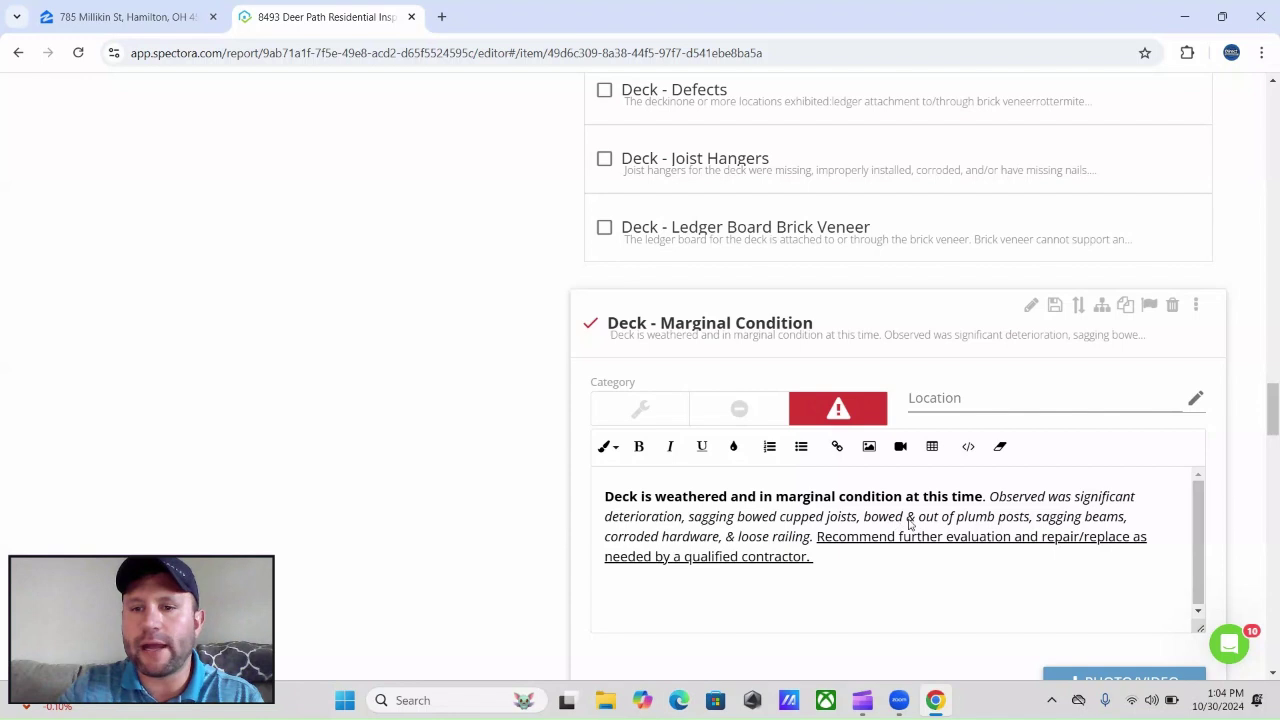
scroll(740, 550, down, 1)
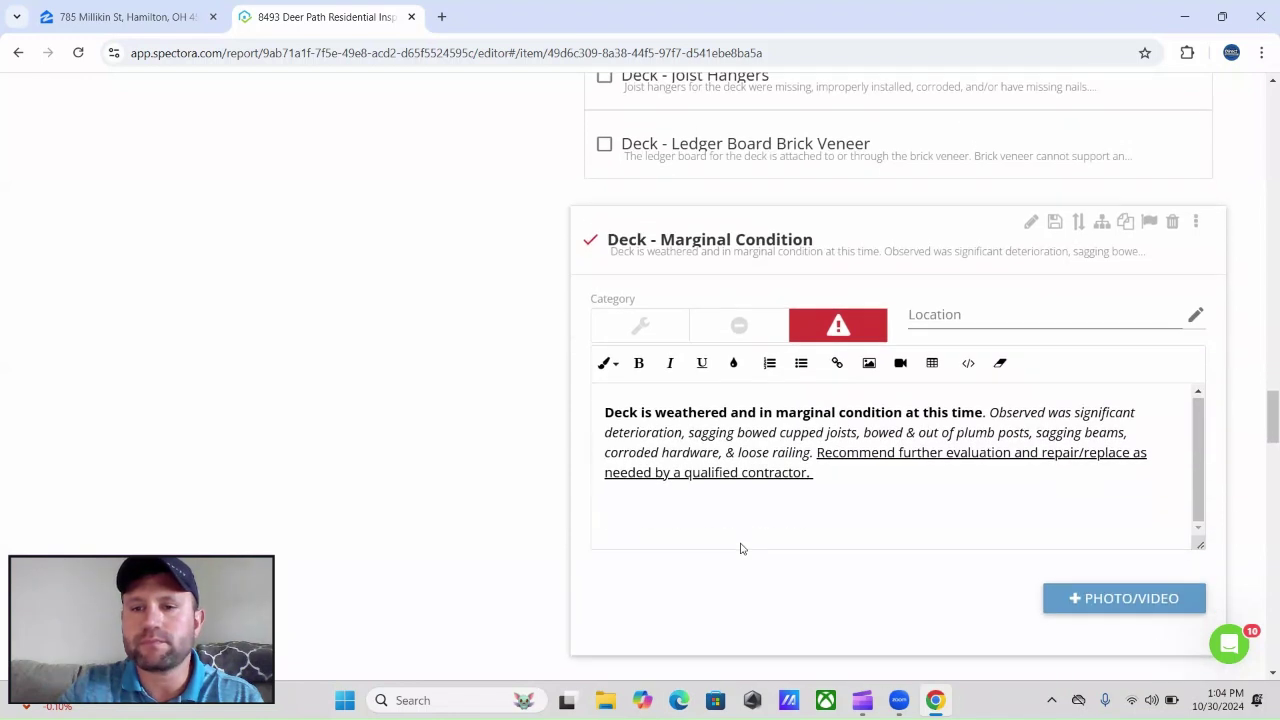
scroll(478, 415, down, 1)
scroll(560, 340, up, 1)
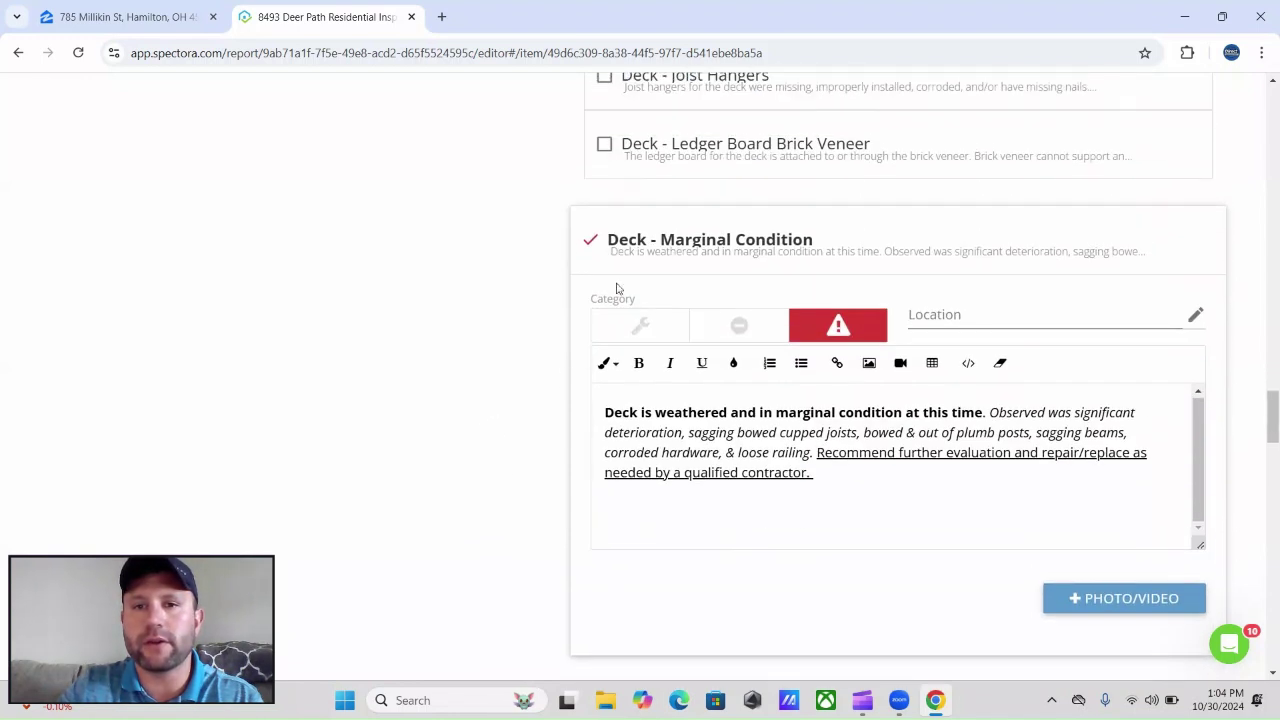
click(669, 220)
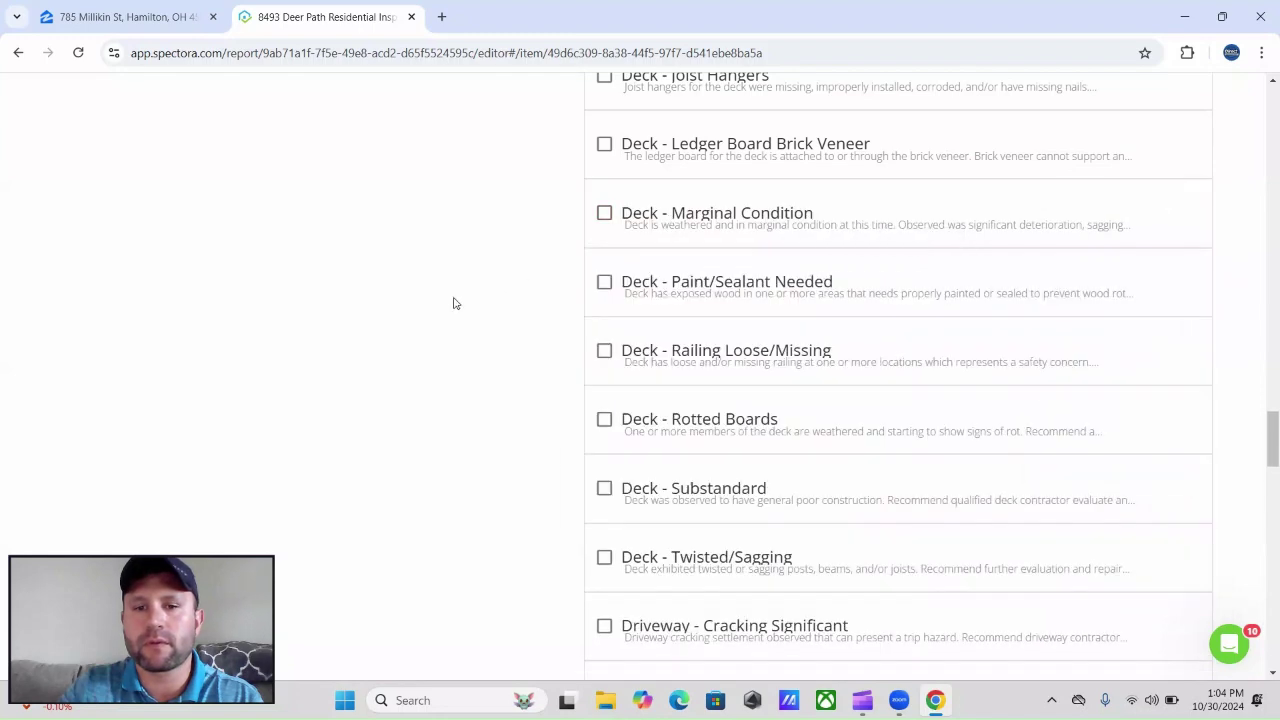
Look through the remaining deck, driveway and patio options down to the Porch - Deterioration deficiency and its photo
scroll(455, 303, down, 3)
scroll(508, 318, down, 7)
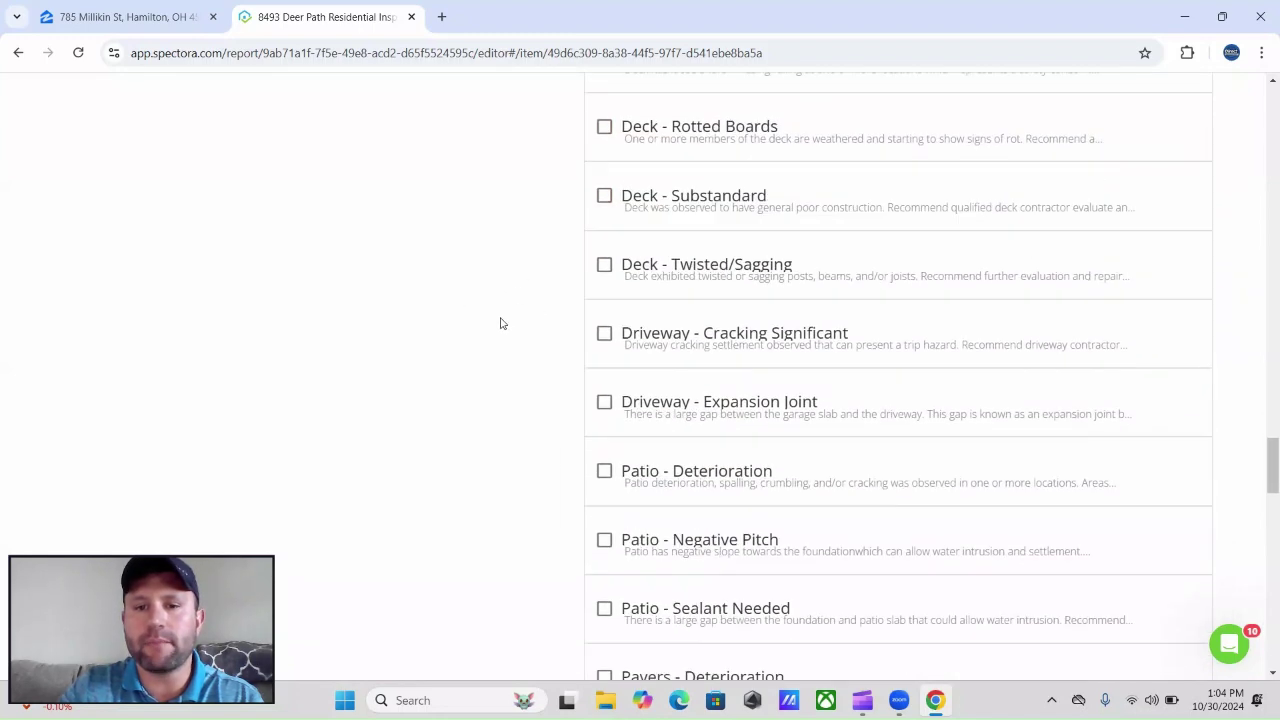
scroll(510, 326, down, 2)
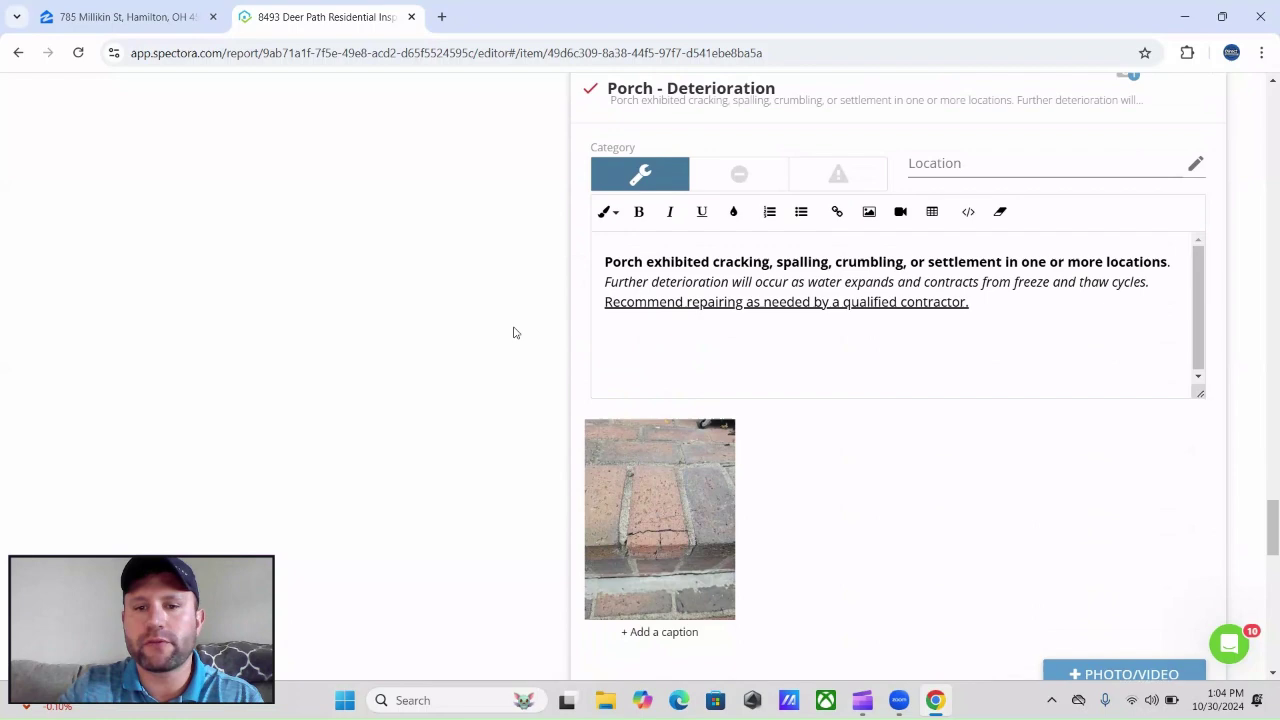
Look through the remaining unselected deficiency options from Porch - Not Level down to Wood Destroying Insect Damage
scroll(458, 363, down, 10)
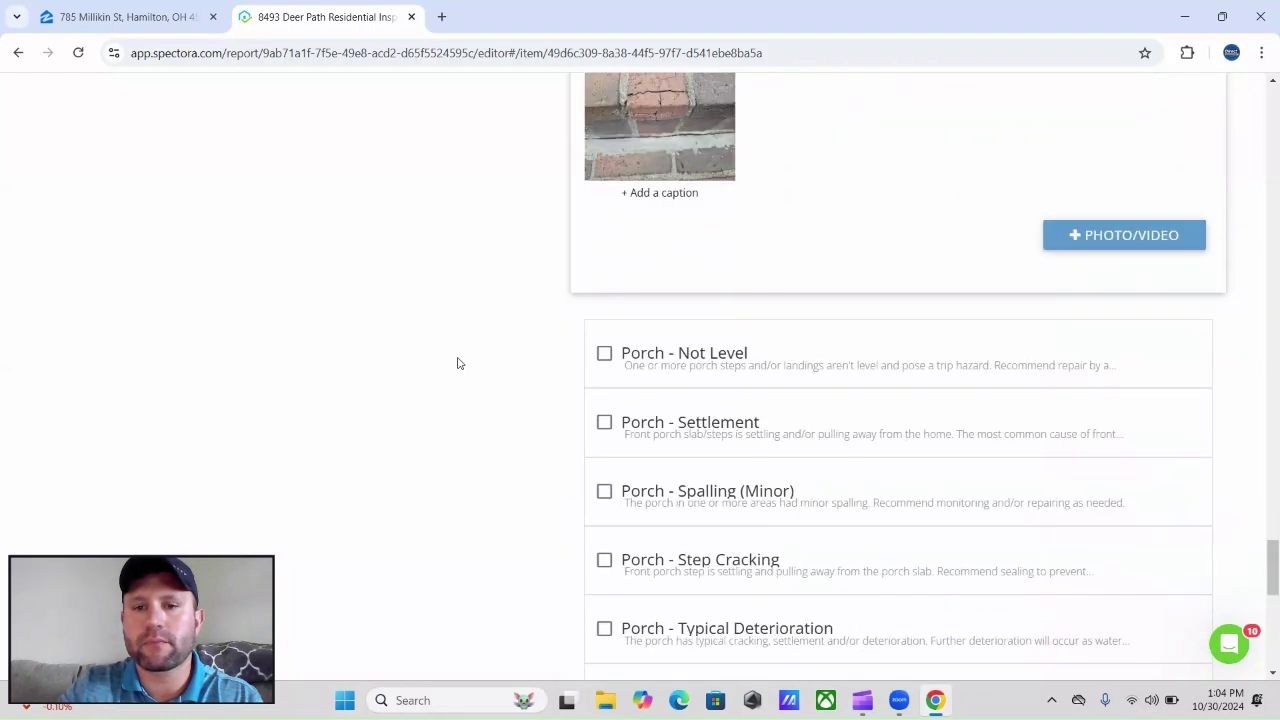
scroll(458, 363, down, 2)
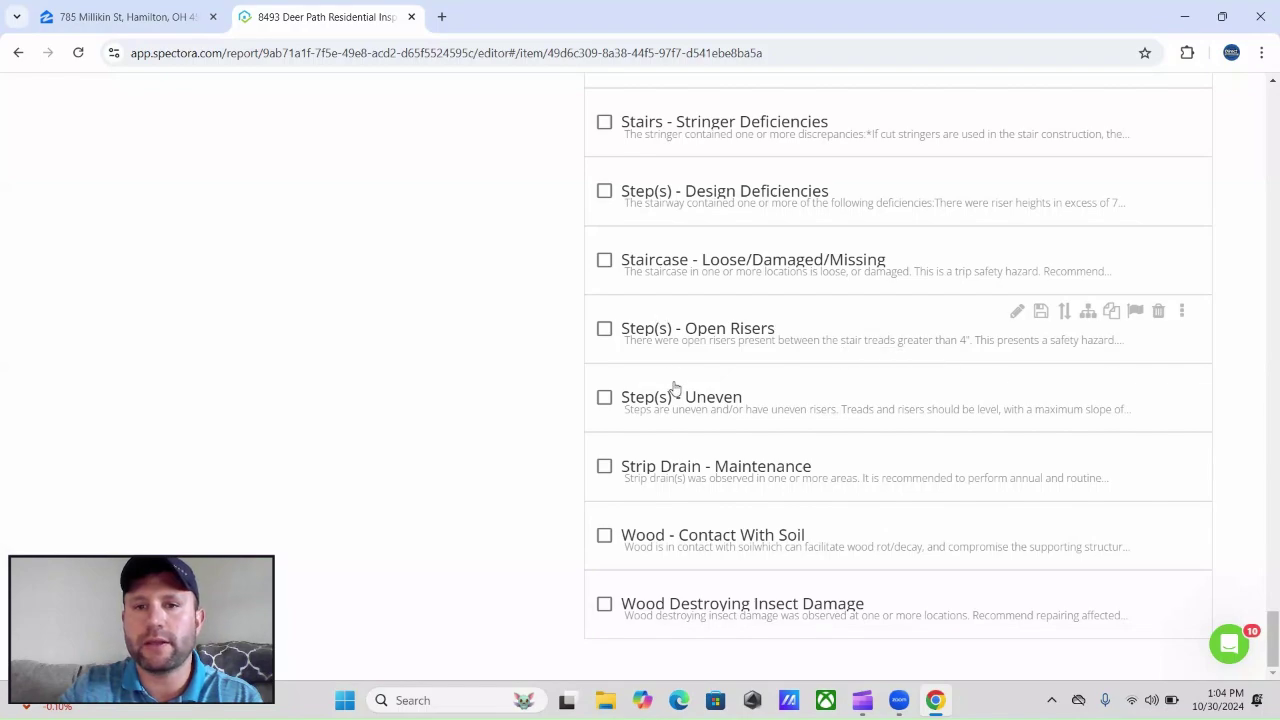
scroll(449, 410, up, 15)
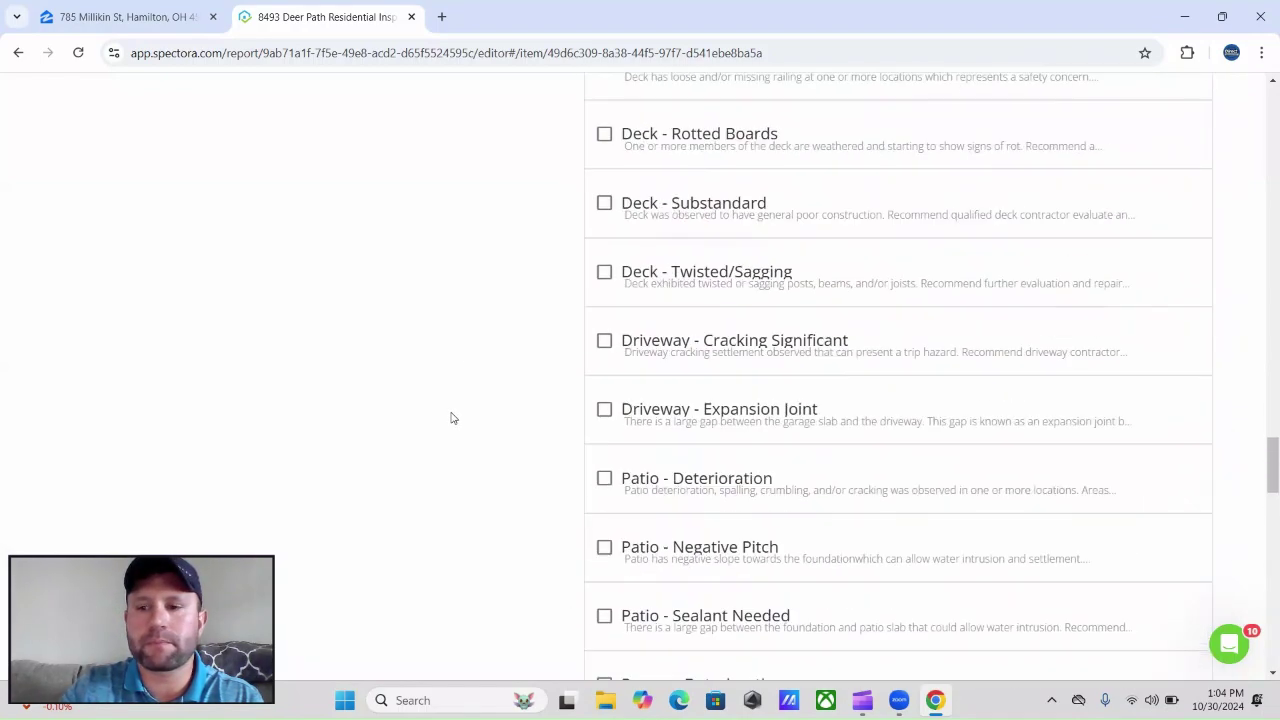
Open the Siding, Flashing & Trim item and review its siding material, limitations and the Brick - Defects deficiency with its photo
scroll(450, 418, up, 15)
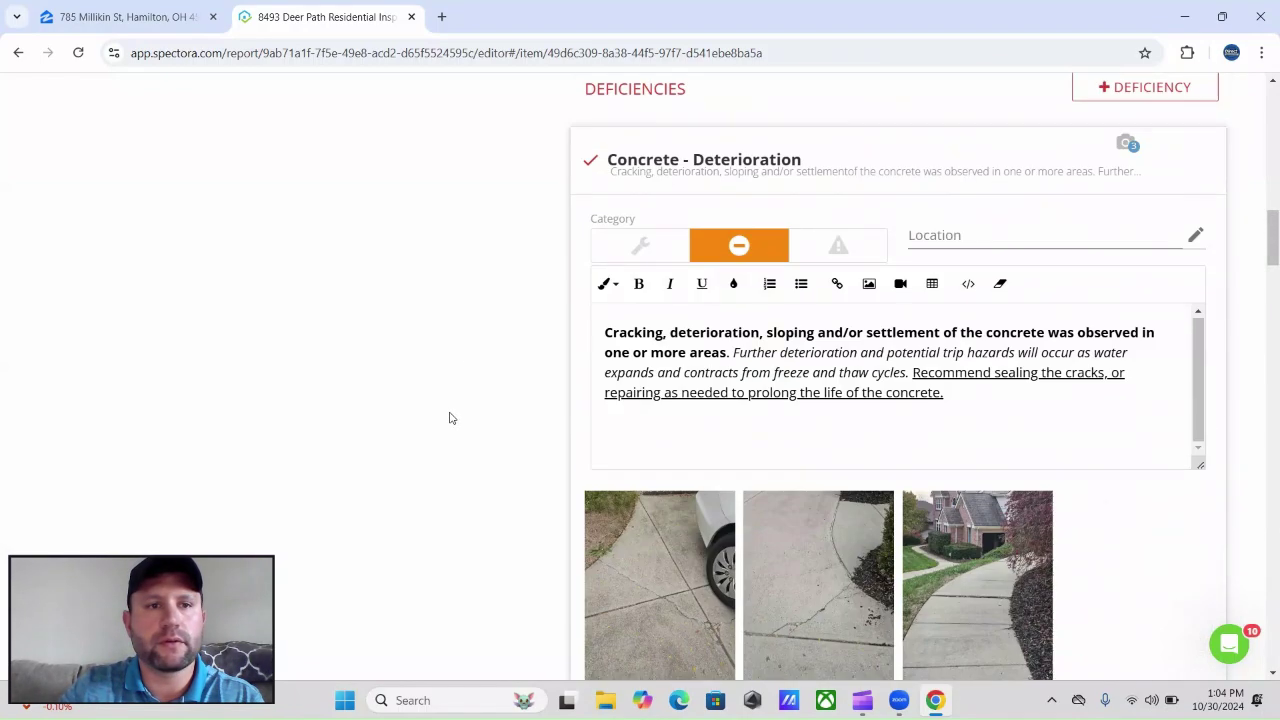
scroll(449, 418, up, 15)
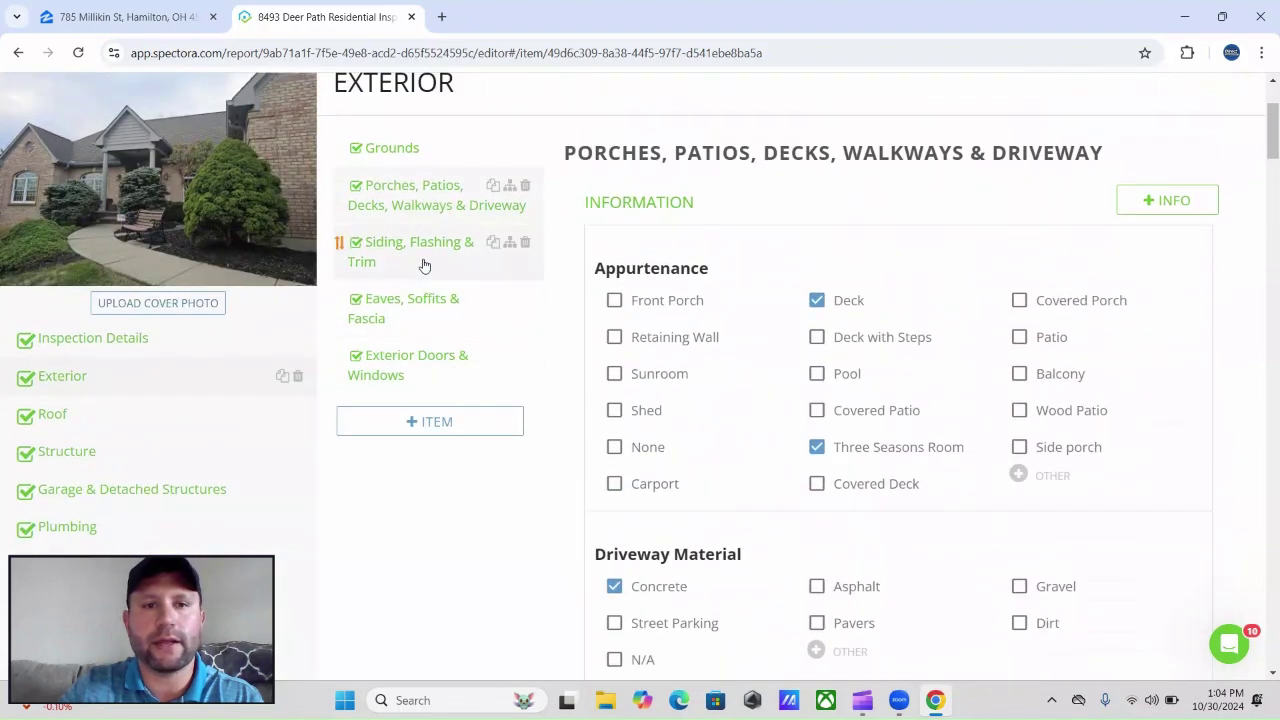
click(424, 265)
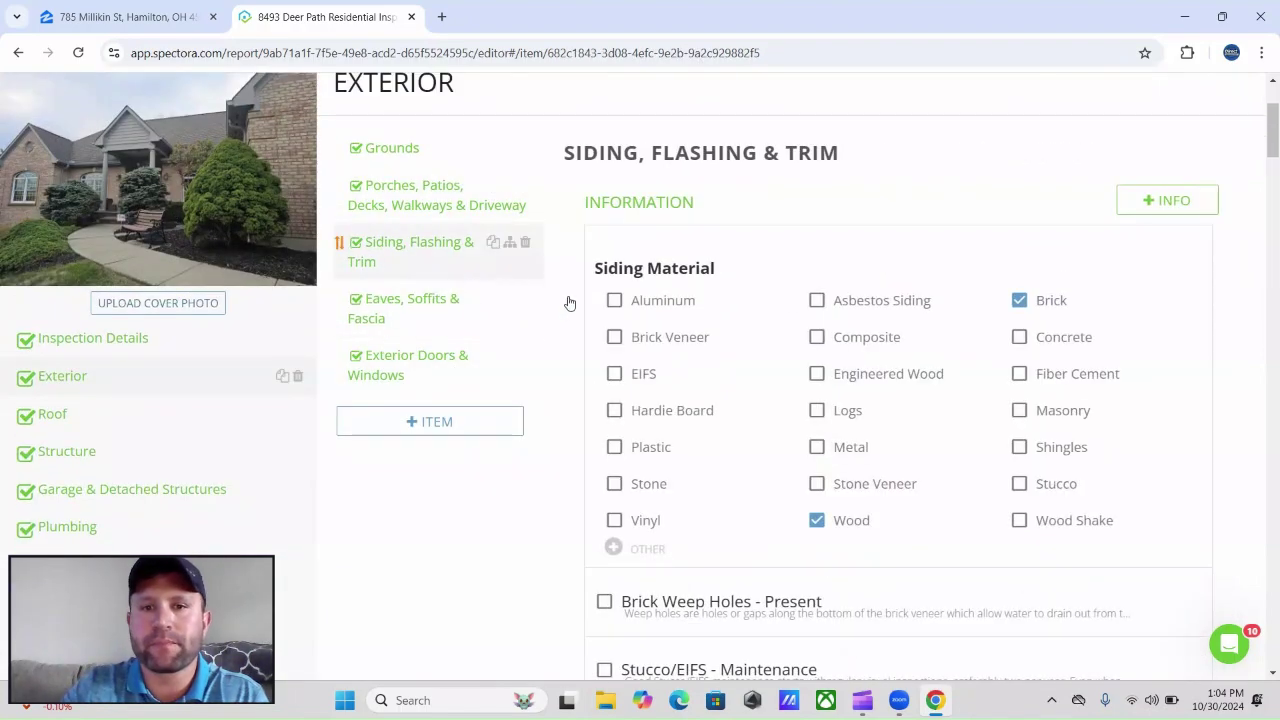
scroll(515, 480, down, 5)
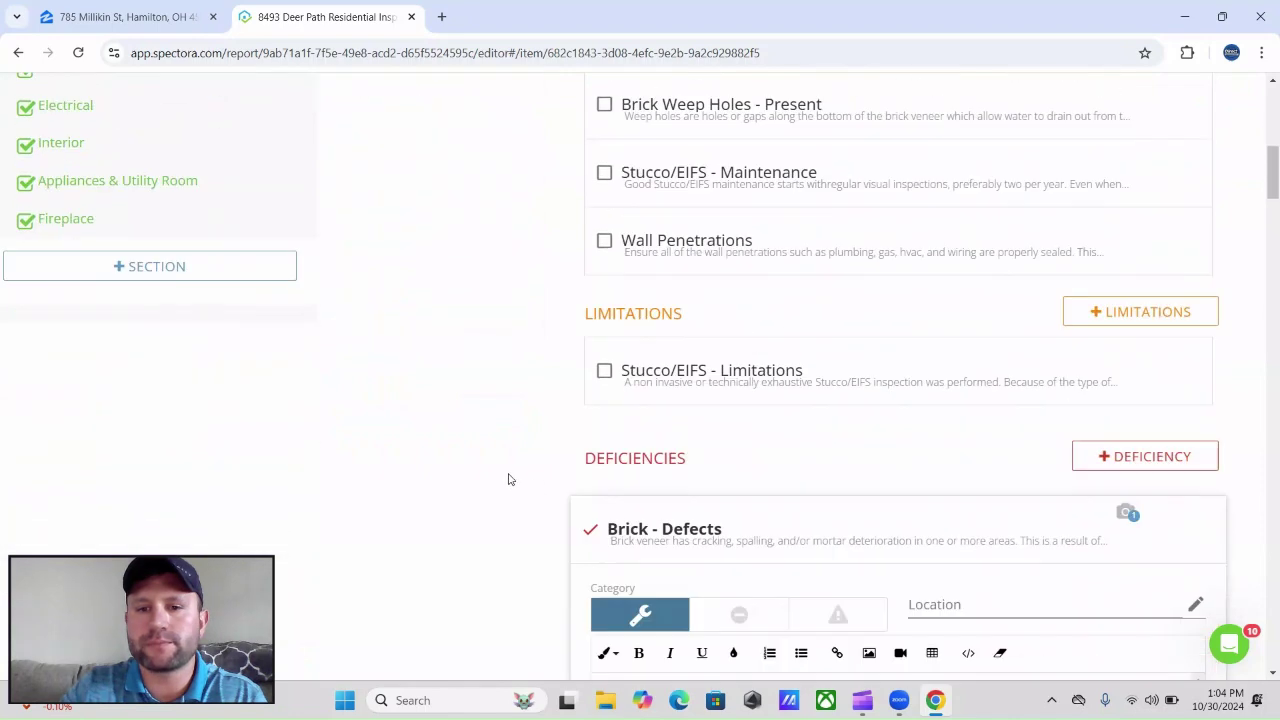
scroll(508, 479, down, 3)
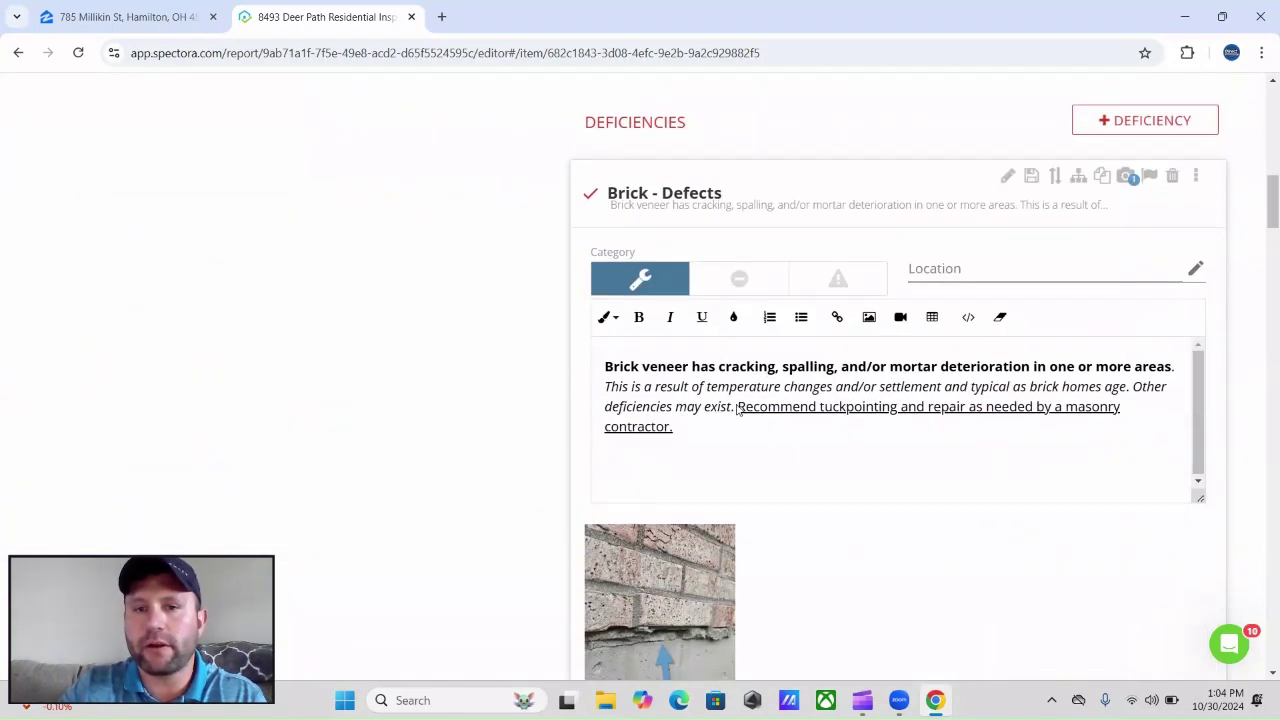
scroll(748, 432, down, 1)
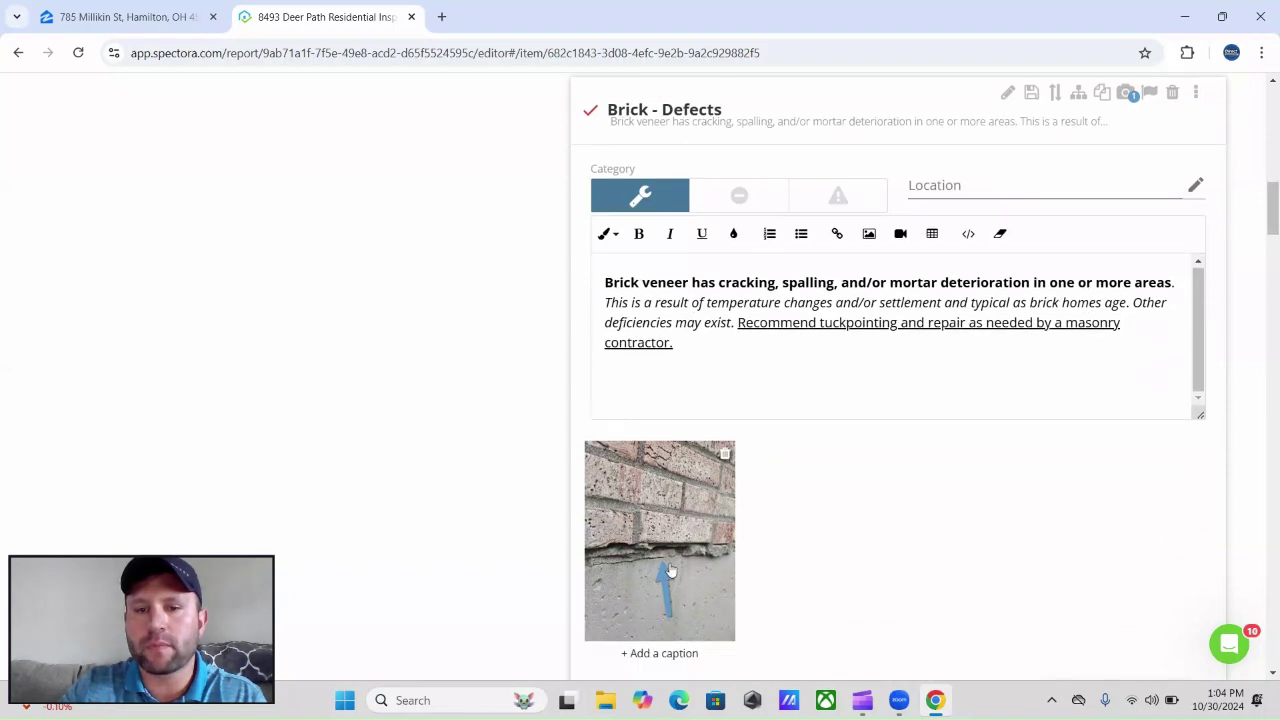
Review the Caulk - Missing/Deteriorated and Wood - Annual Maintenance deficiencies with their comments and photos
scroll(494, 463, down, 6)
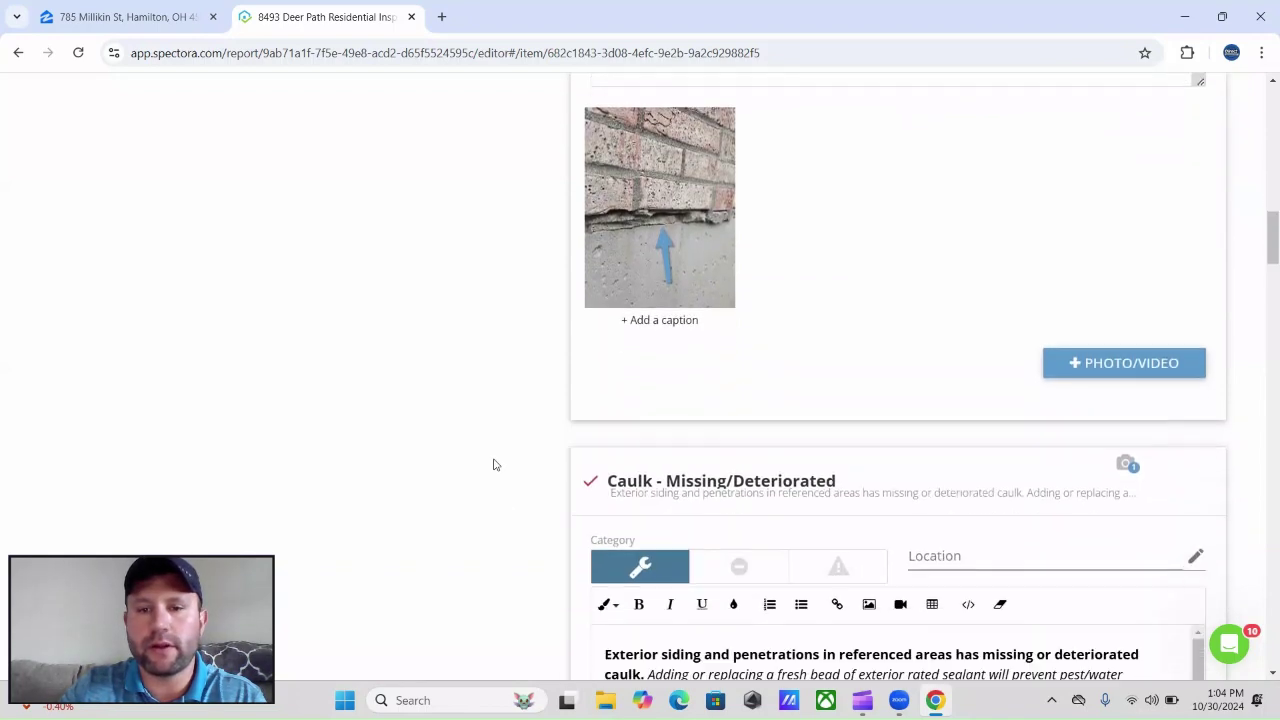
scroll(506, 446, down, 3)
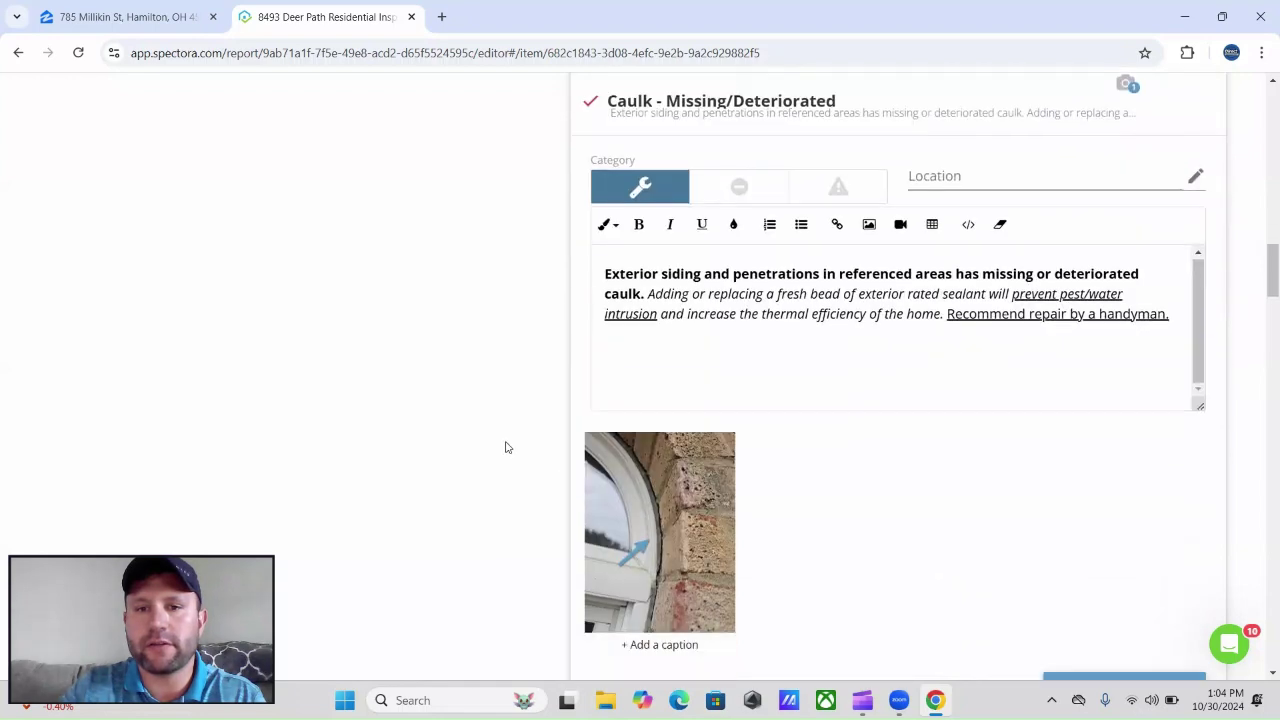
scroll(422, 410, down, 8)
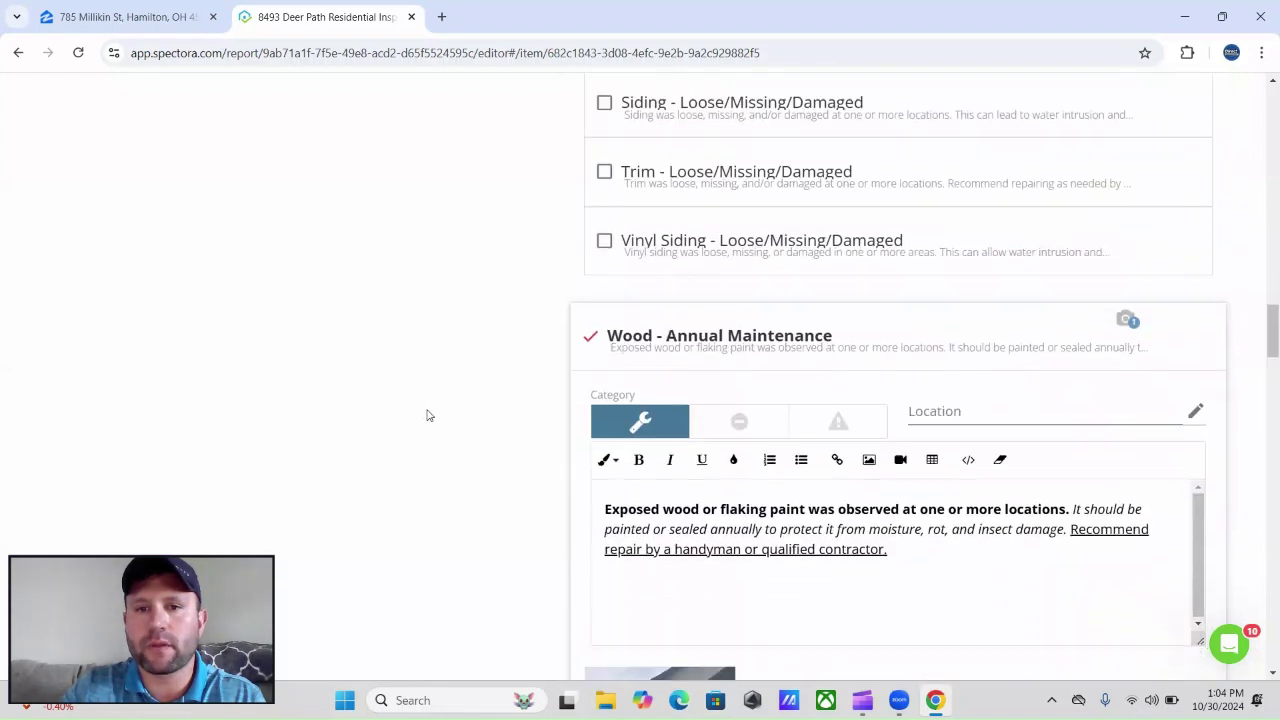
scroll(641, 433, down, 2)
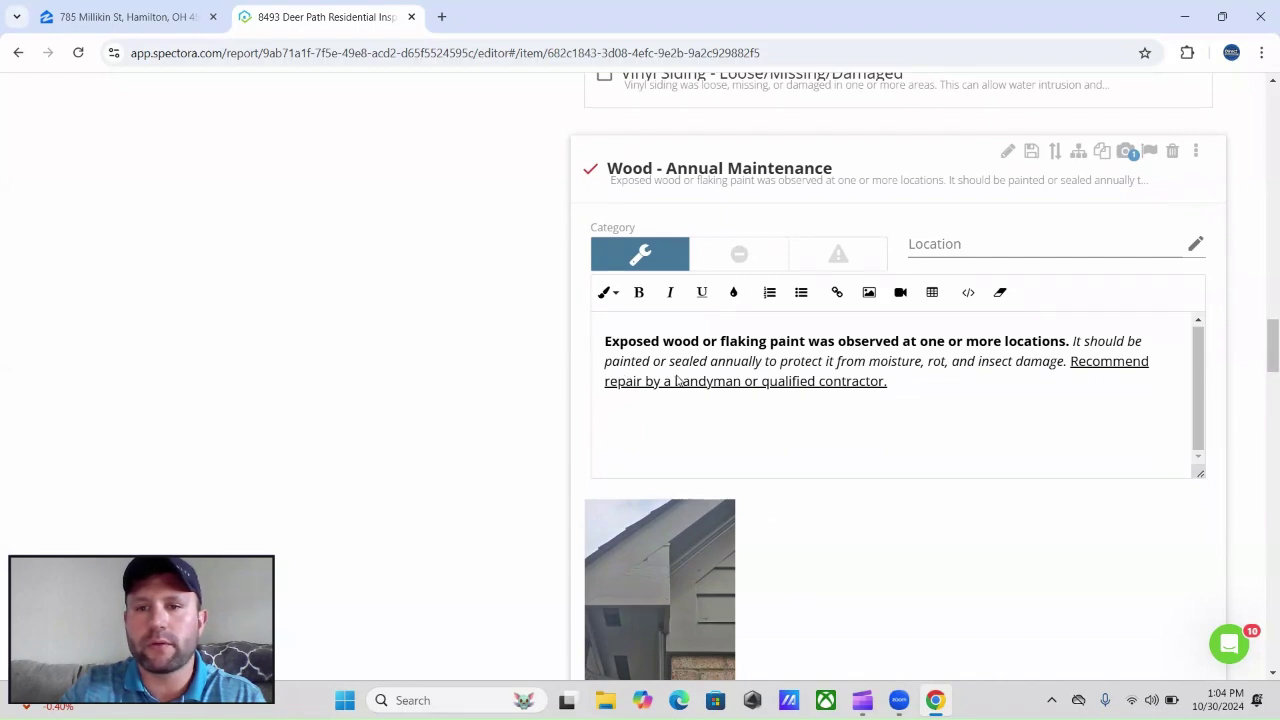
scroll(470, 438, down, 9)
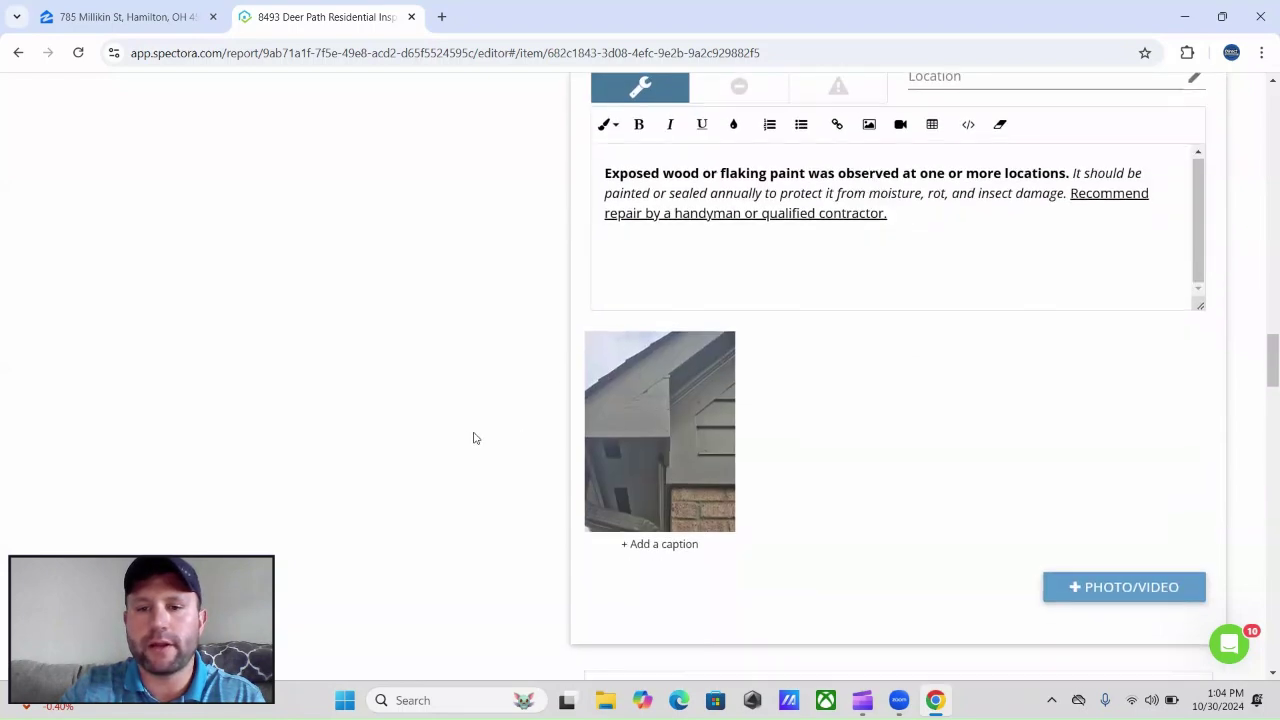
Review the Brick - Settlement Crack(s) deficiency, including its category, location, comment and photos
scroll(531, 427, down, 2)
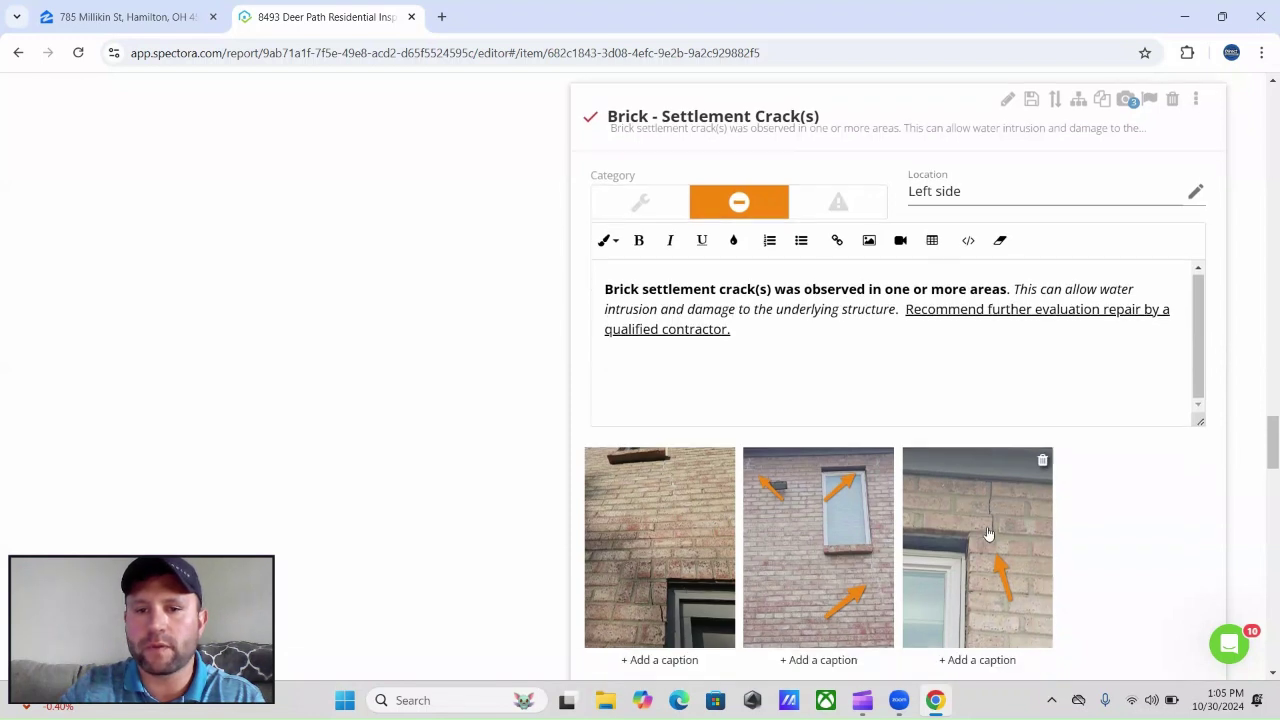
scroll(990, 538, down, 1)
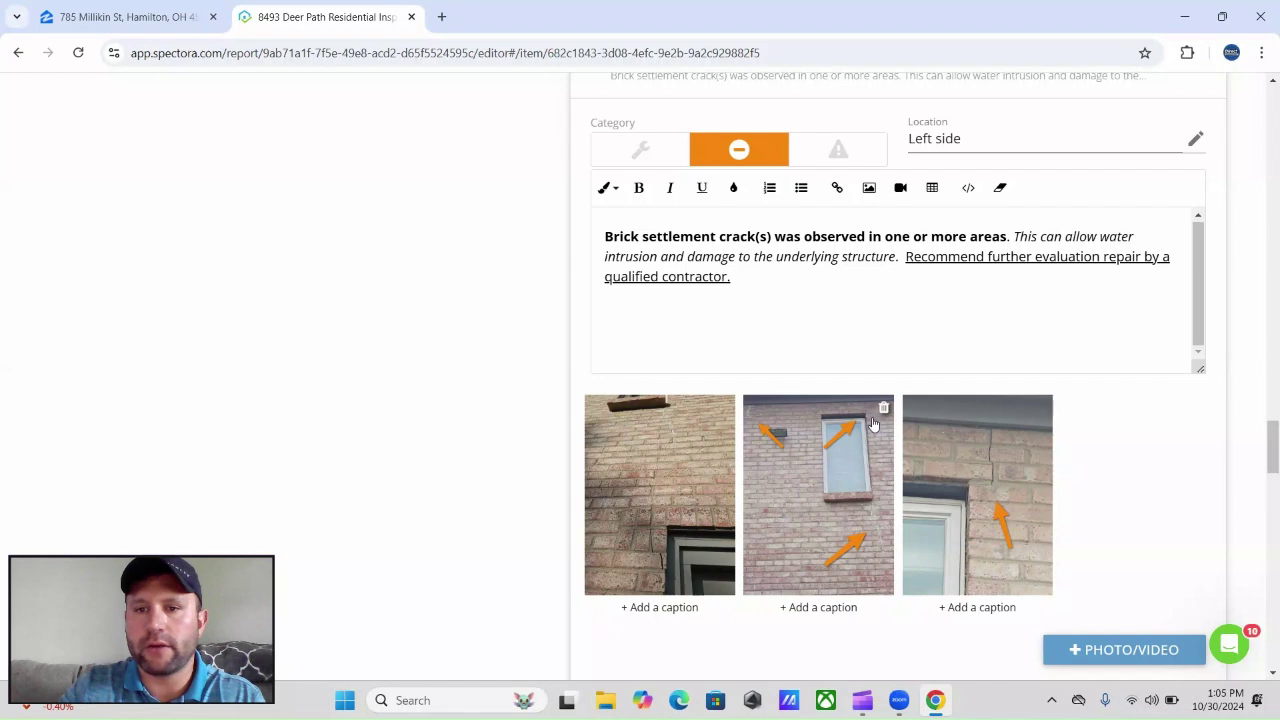
scroll(971, 508, down, 3)
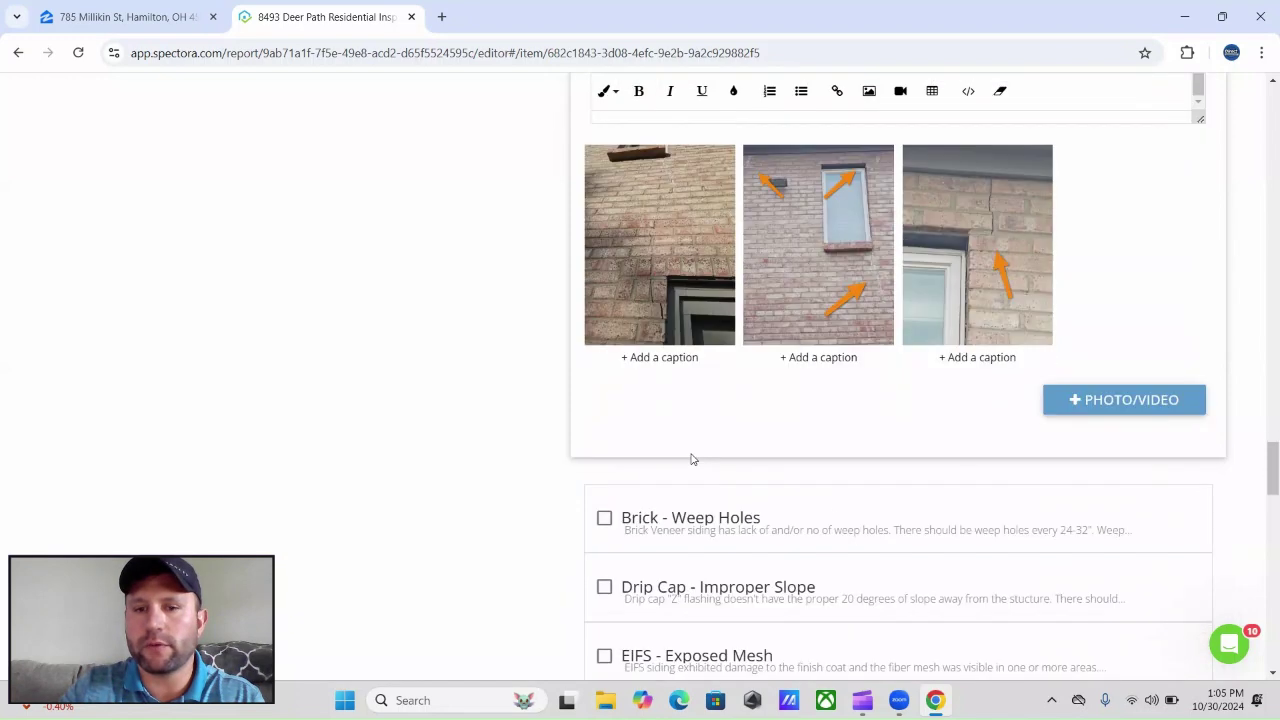
scroll(689, 457, up, 3)
scroll(573, 460, up, 2)
scroll(514, 497, up, 4)
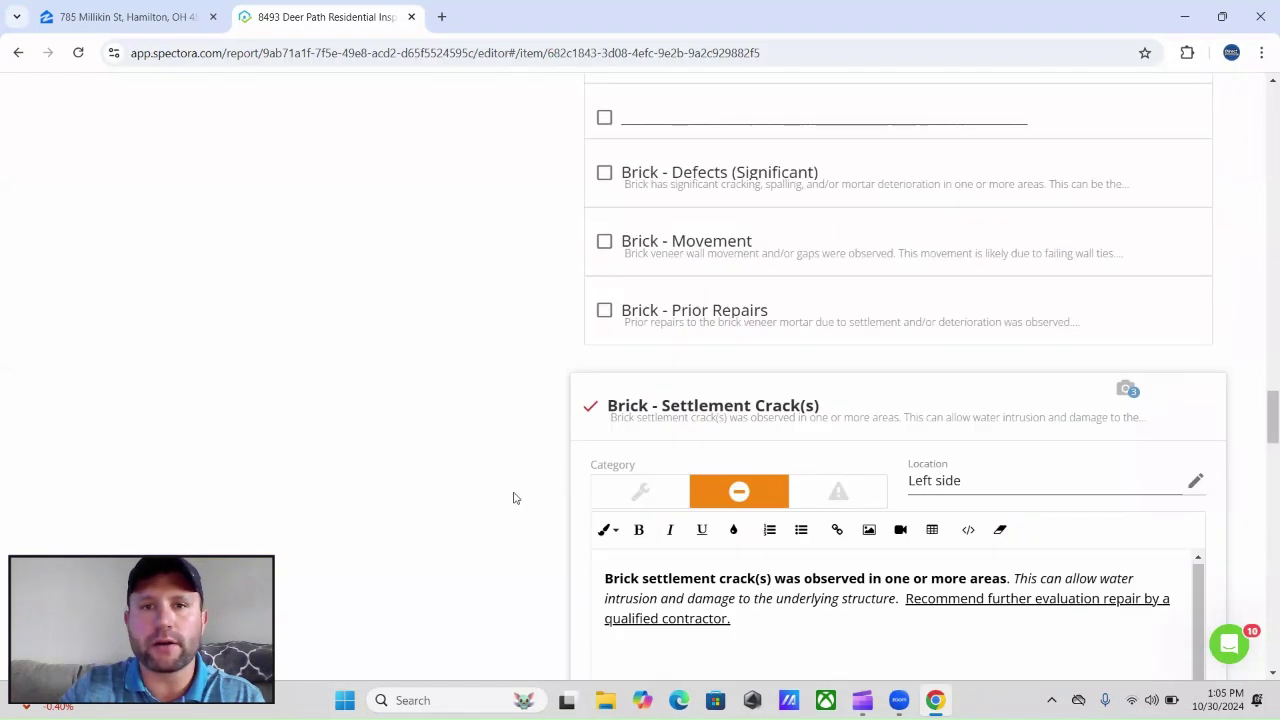
Open the Eaves, Soffits & Fascia item and look through its deficiency options
scroll(514, 497, up, 20)
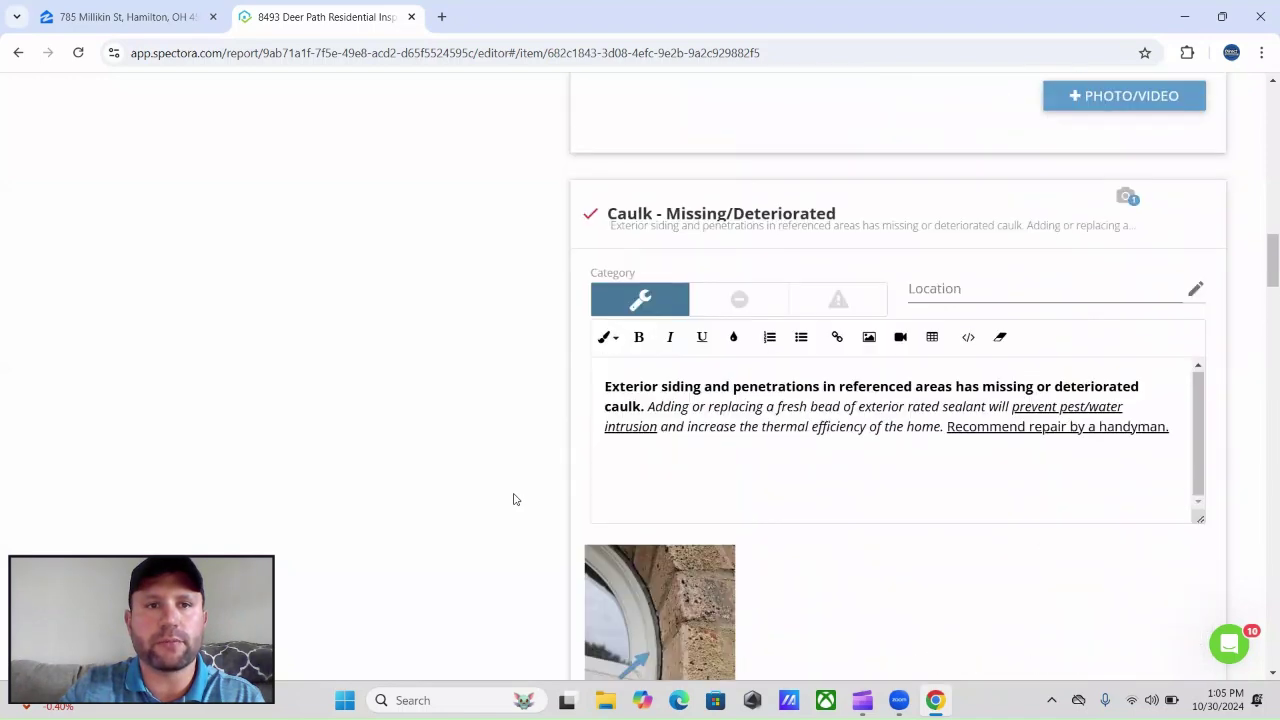
scroll(513, 499, up, 10)
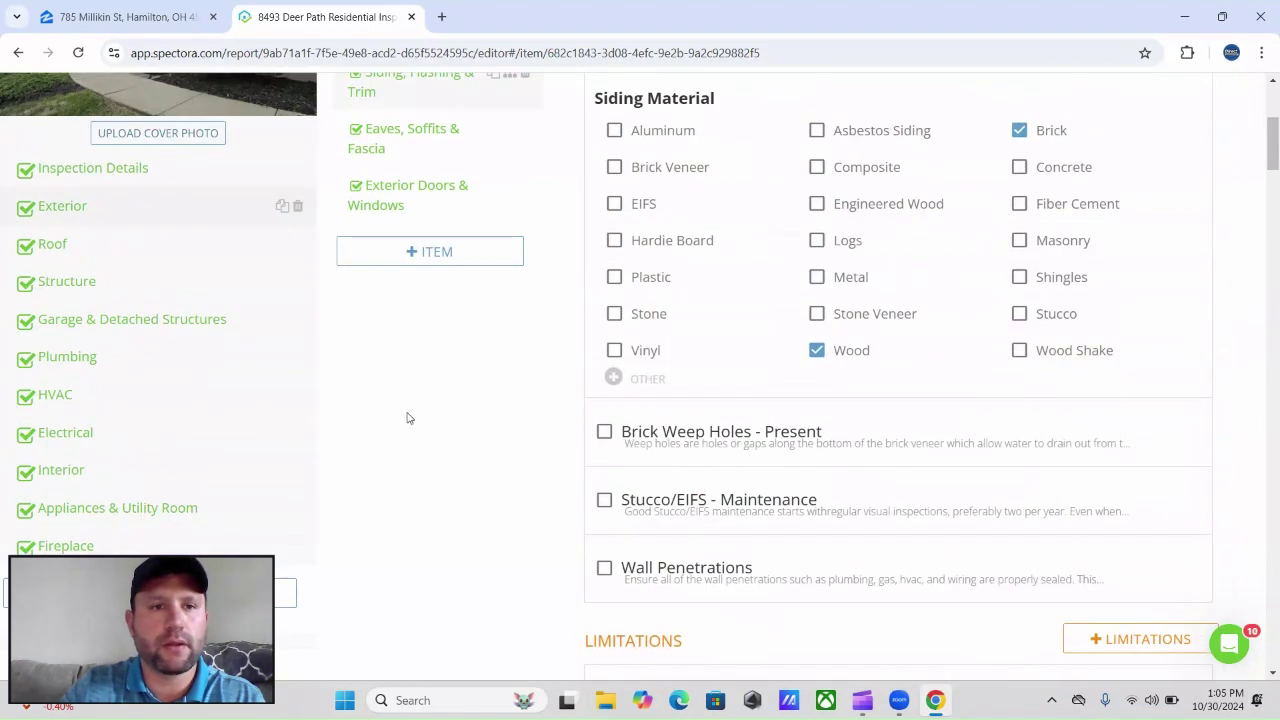
scroll(407, 418, up, 3)
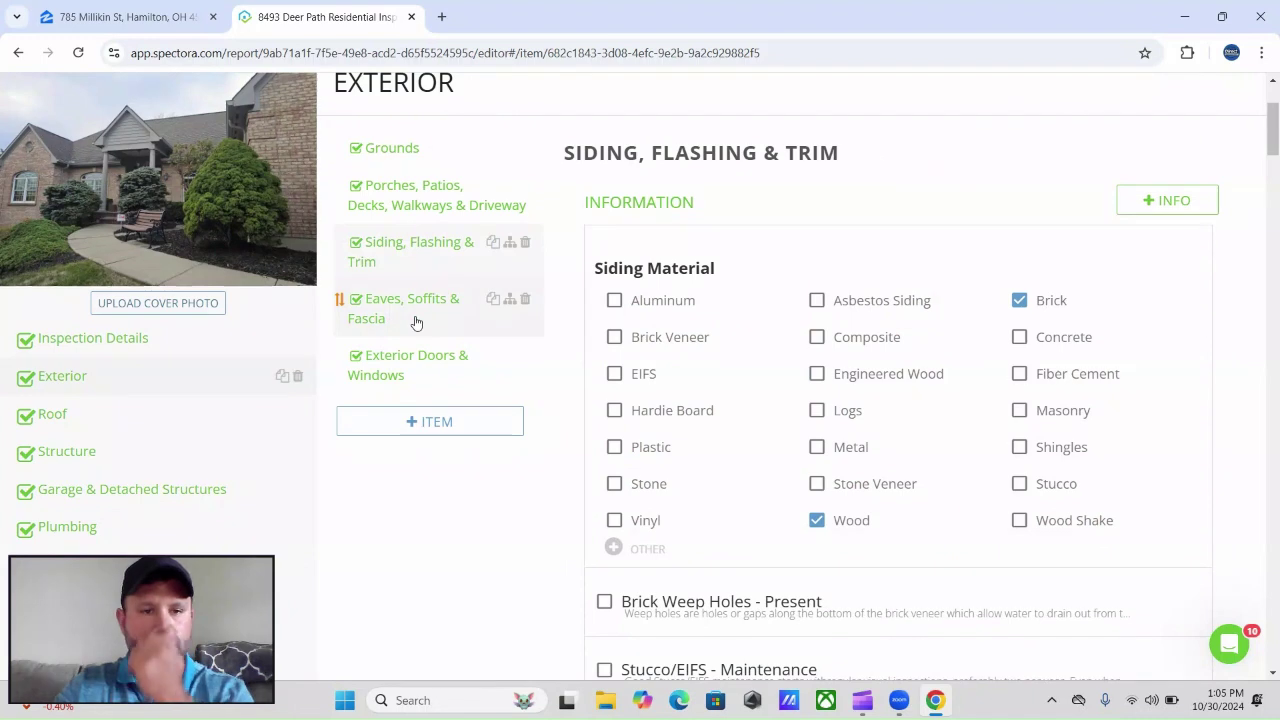
scroll(414, 325, down, 1)
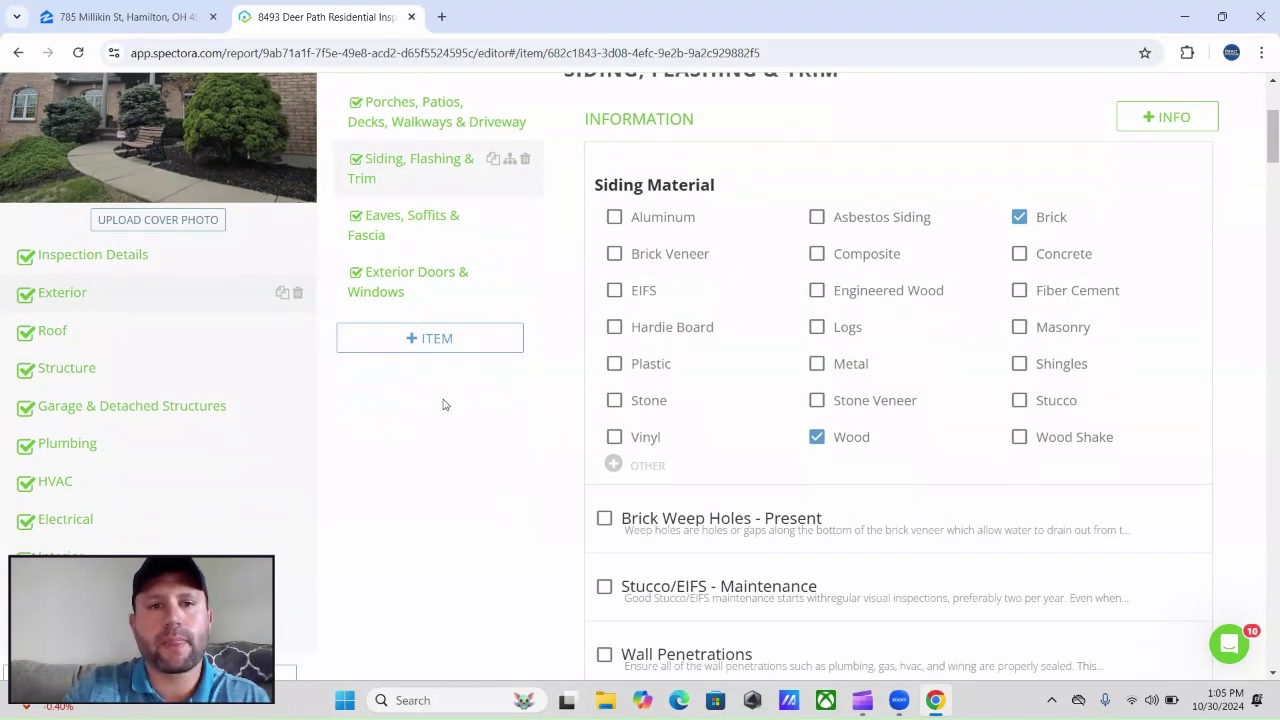
scroll(445, 404, up, 1)
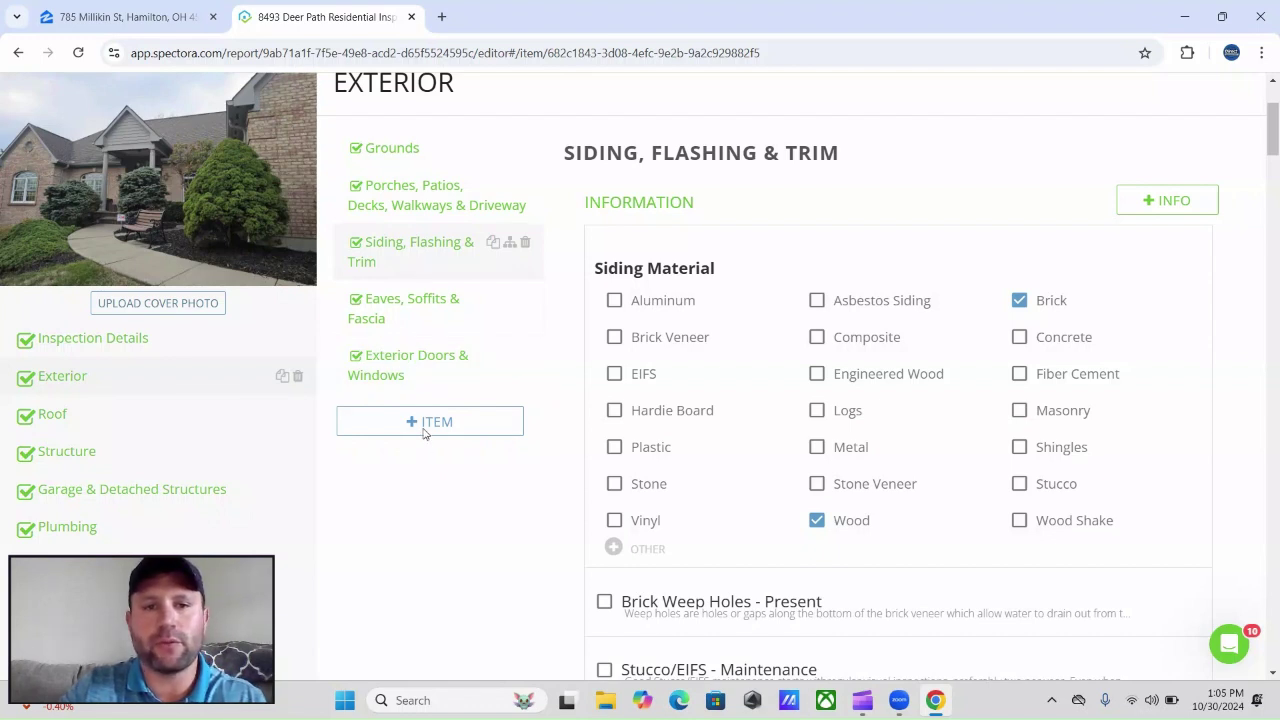
click(416, 318)
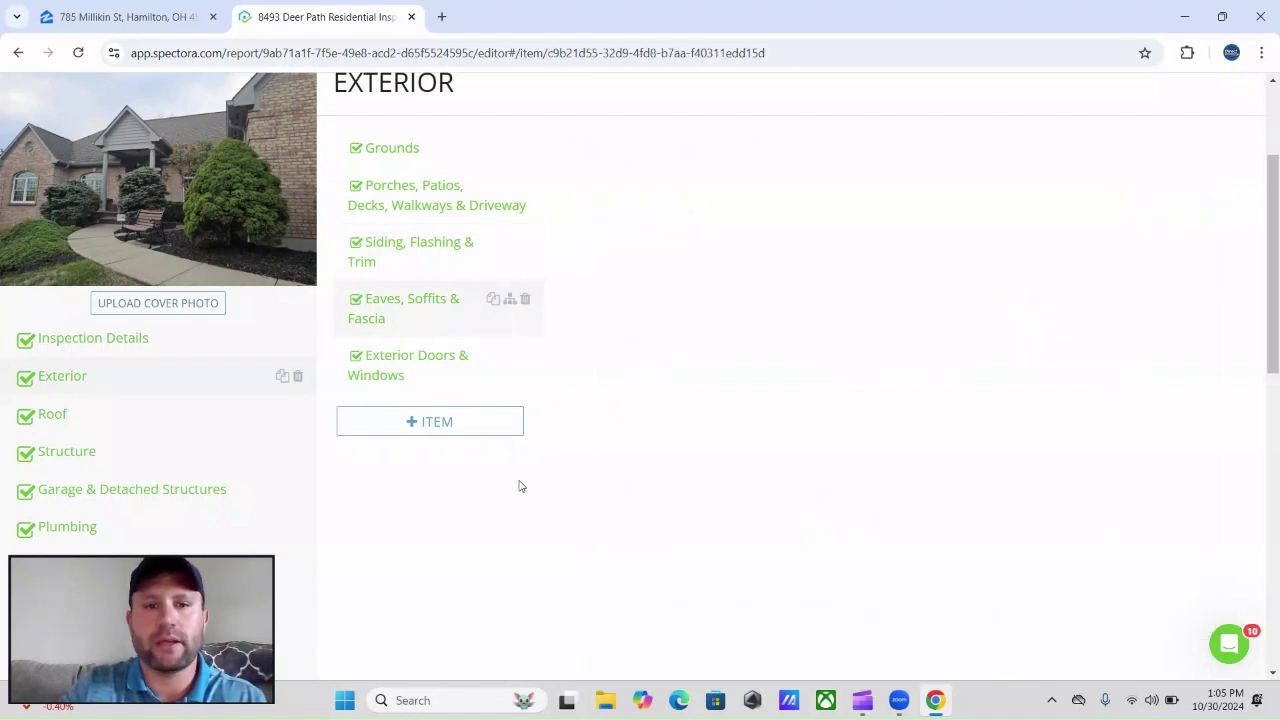
scroll(525, 488, down, 4)
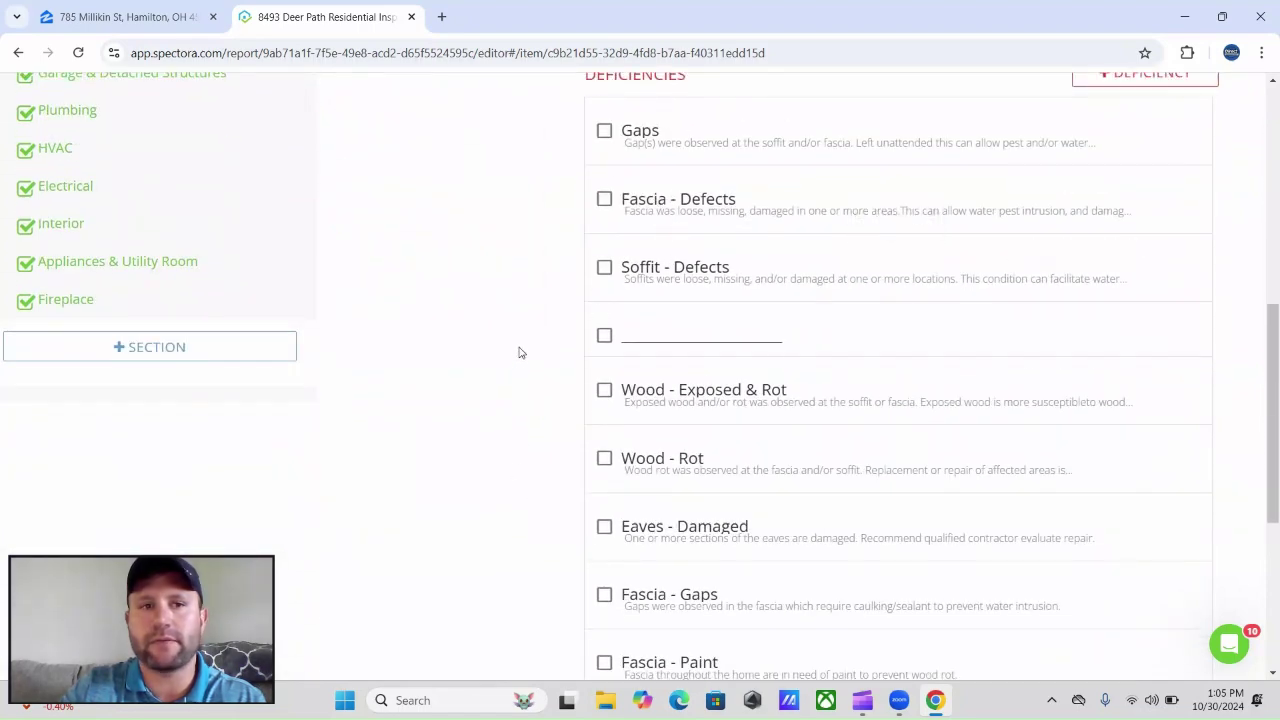
Open the Gutters & Drainage item in the Roof section and review the Gutter - Damage/Loose deficiency and its photo
scroll(512, 358, up, 3)
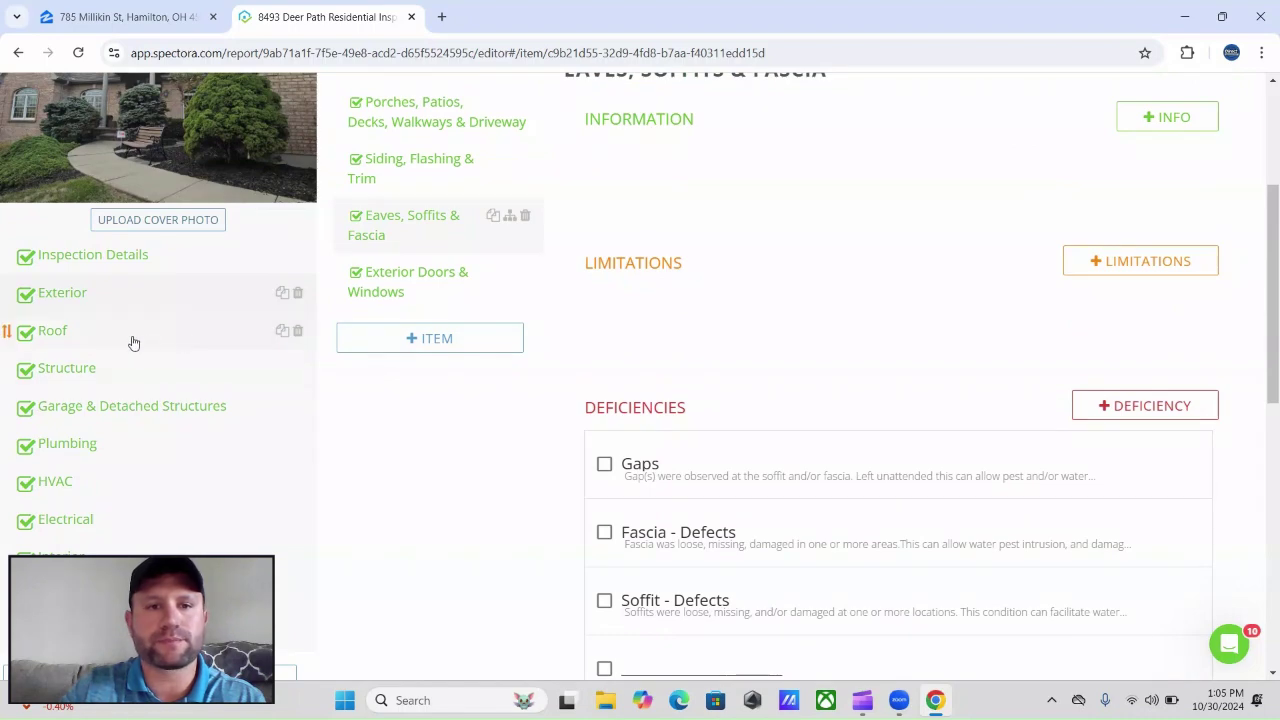
click(133, 343)
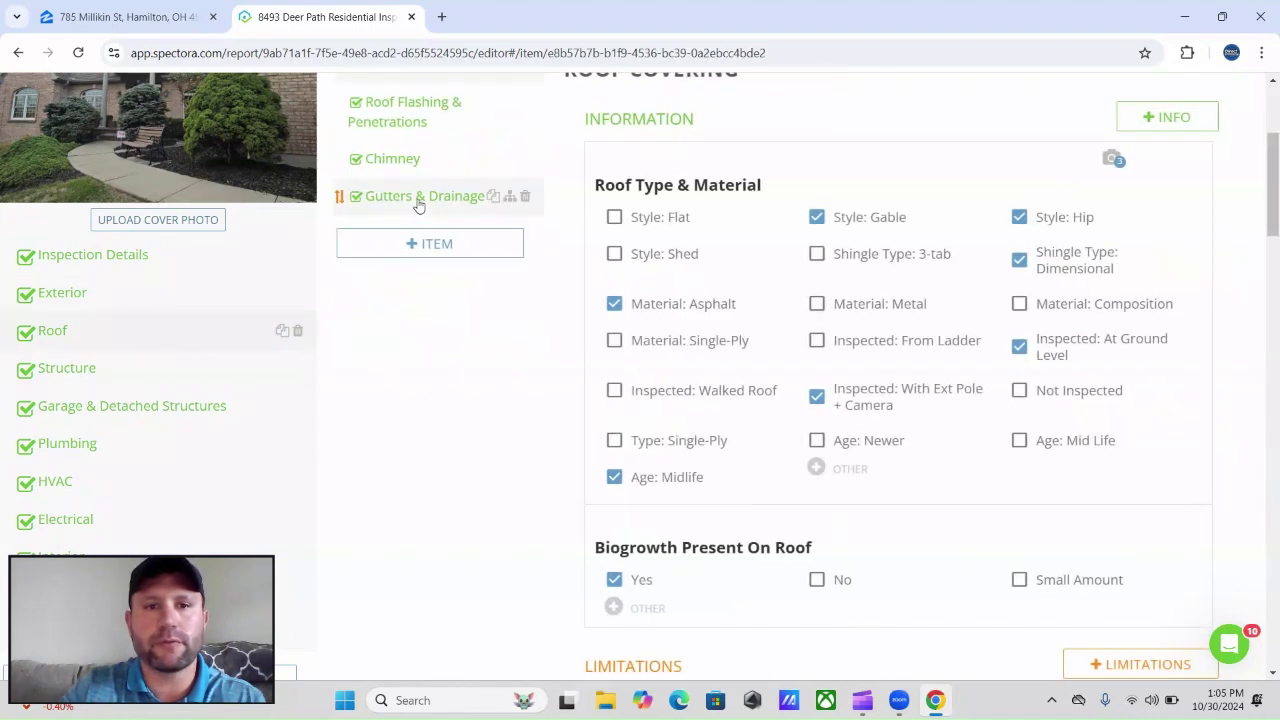
click(418, 200)
scroll(477, 504, down, 3)
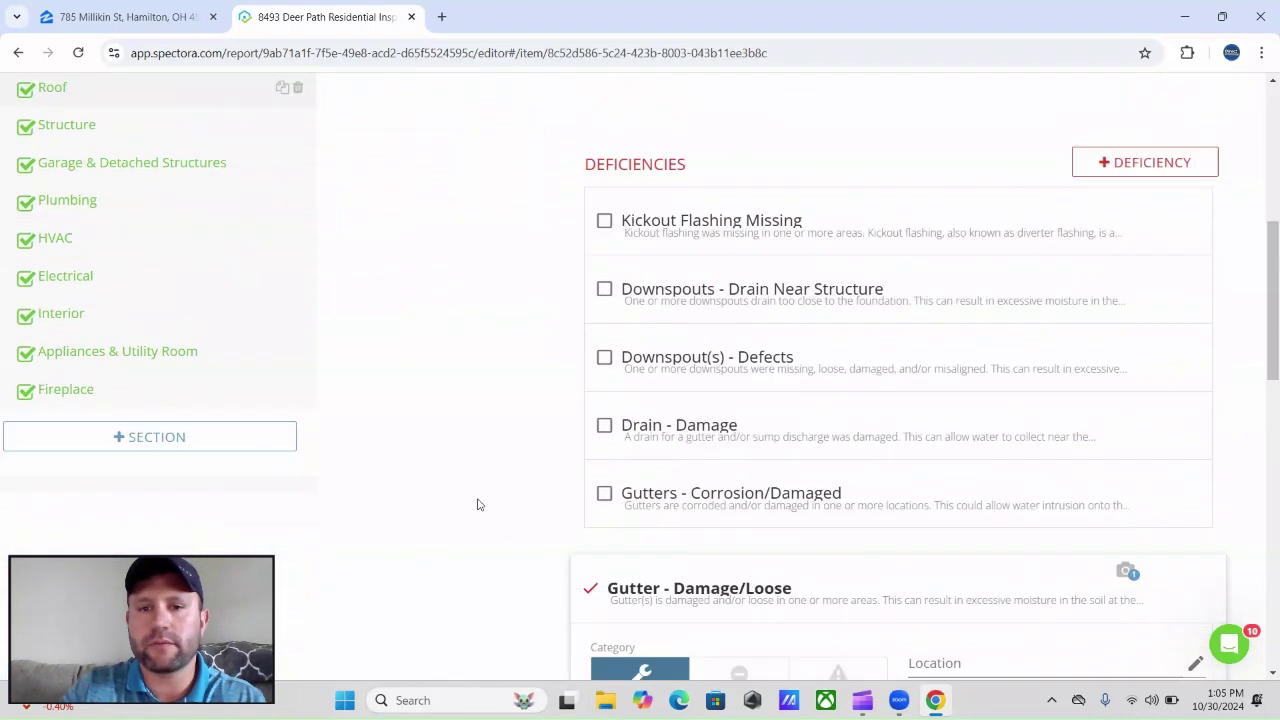
scroll(477, 504, down, 3)
scroll(572, 477, down, 4)
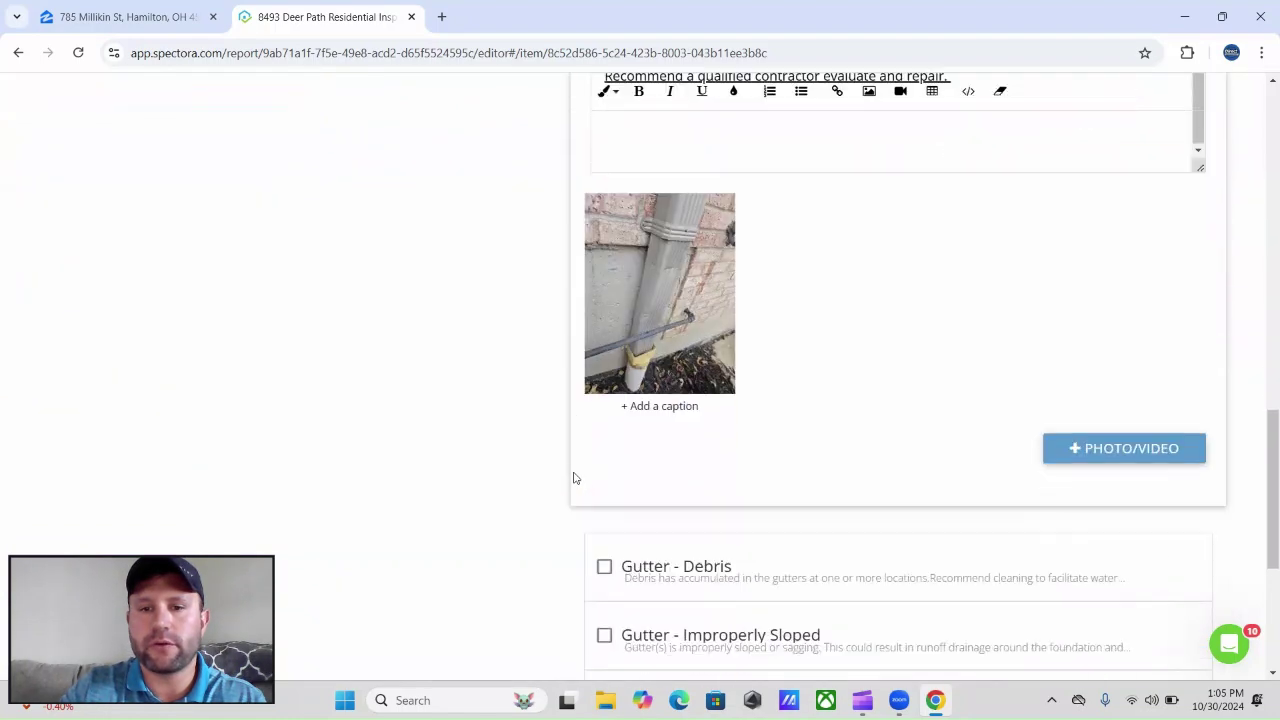
scroll(560, 485, down, 3)
Open the Exterior Foundation item in the Structure section and review its foundation type, vegetation limitation and Foundation - Corner Pop deficiency
scroll(530, 500, up, 15)
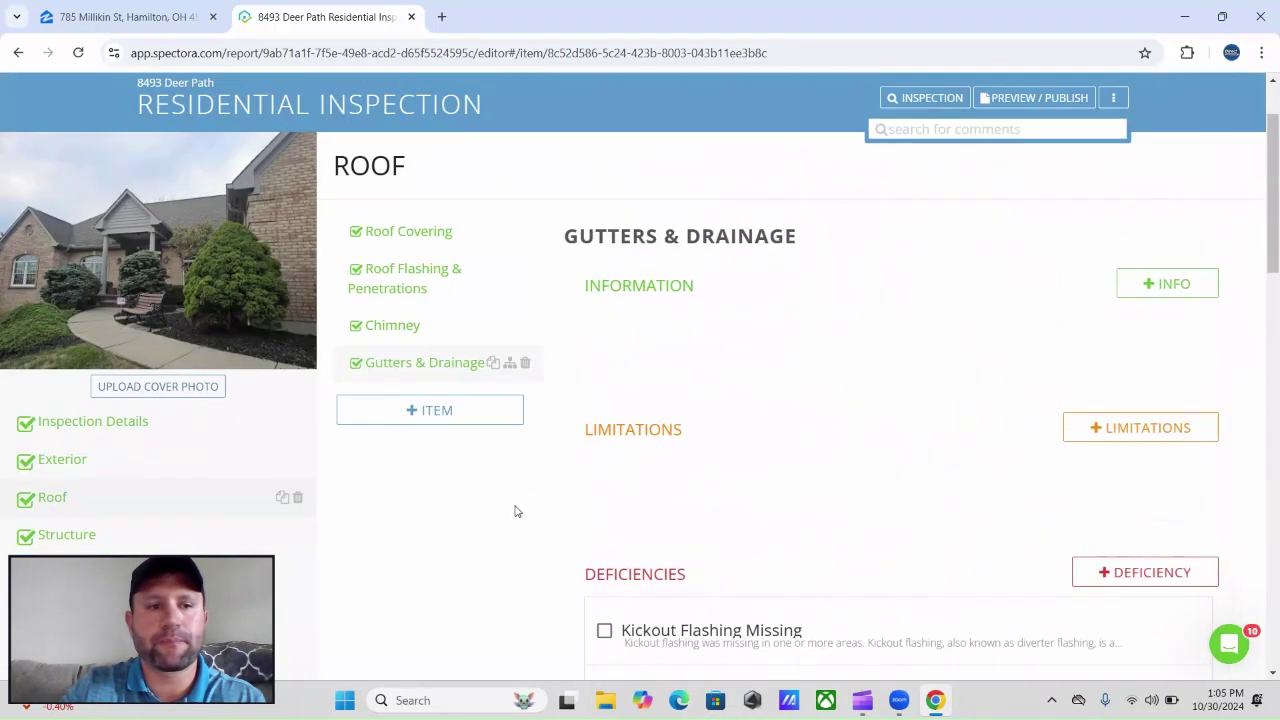
scroll(500, 505, down, 3)
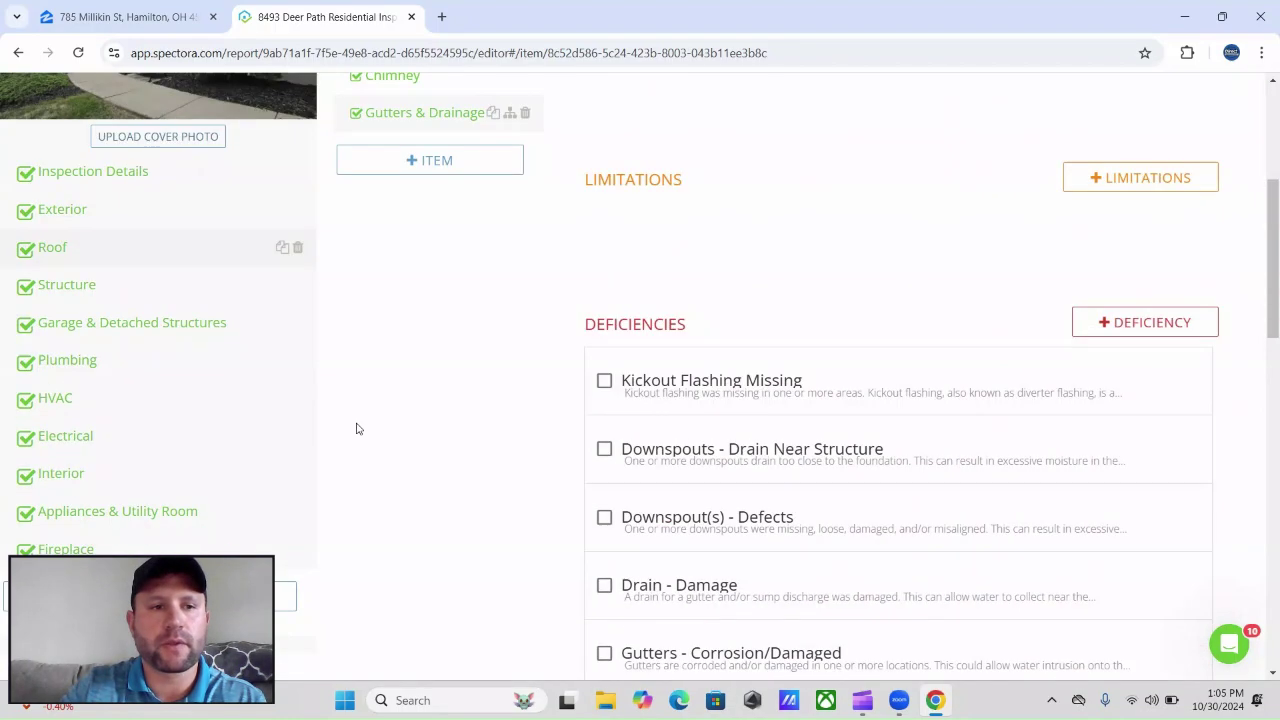
click(145, 297)
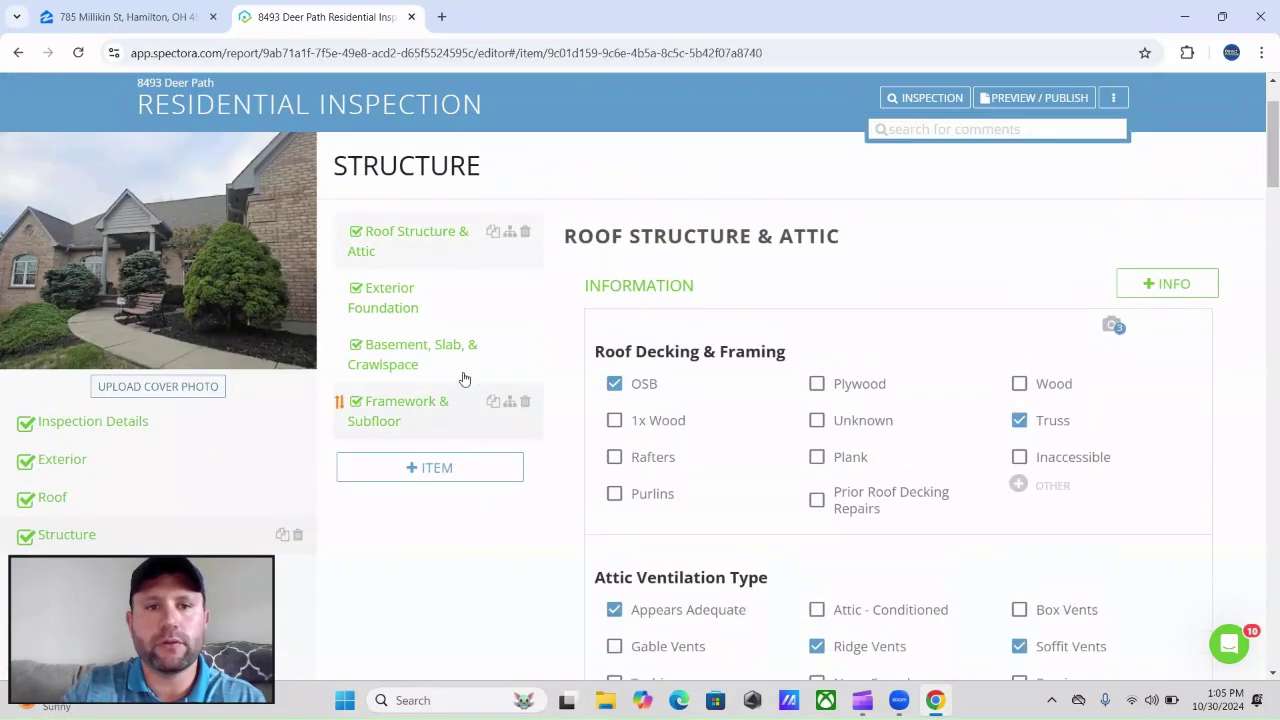
click(389, 302)
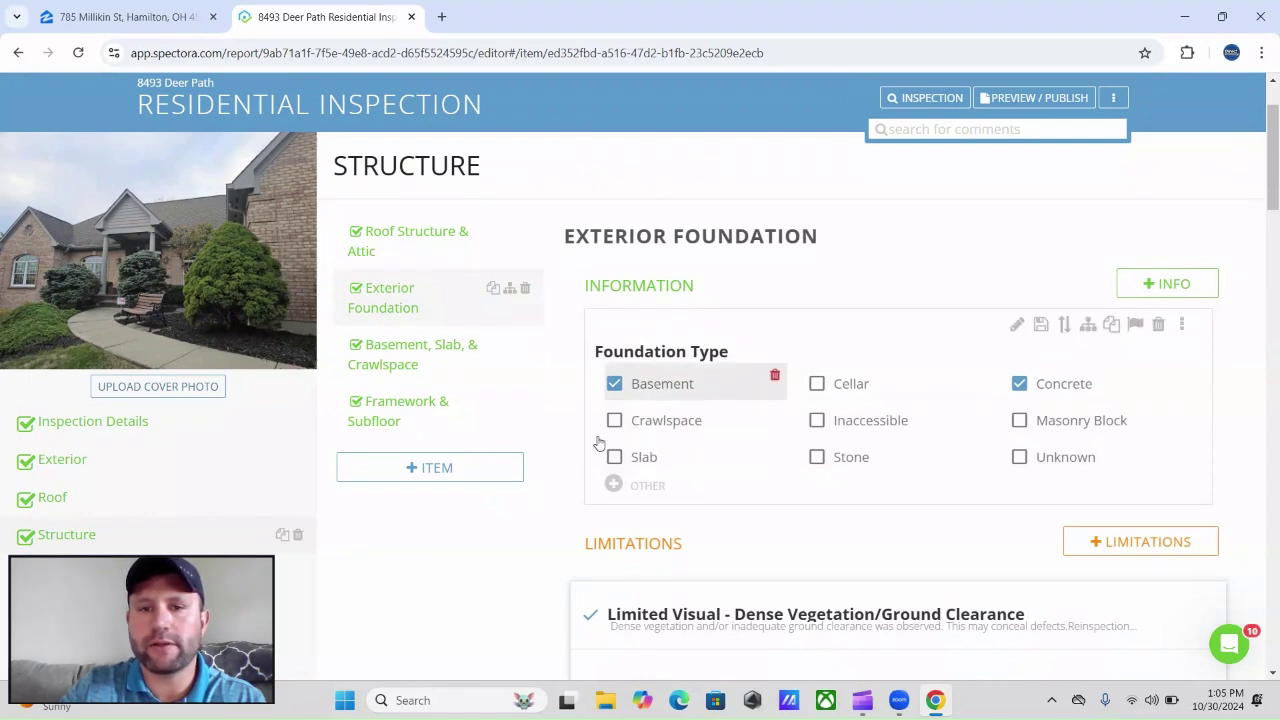
scroll(549, 457, down, 4)
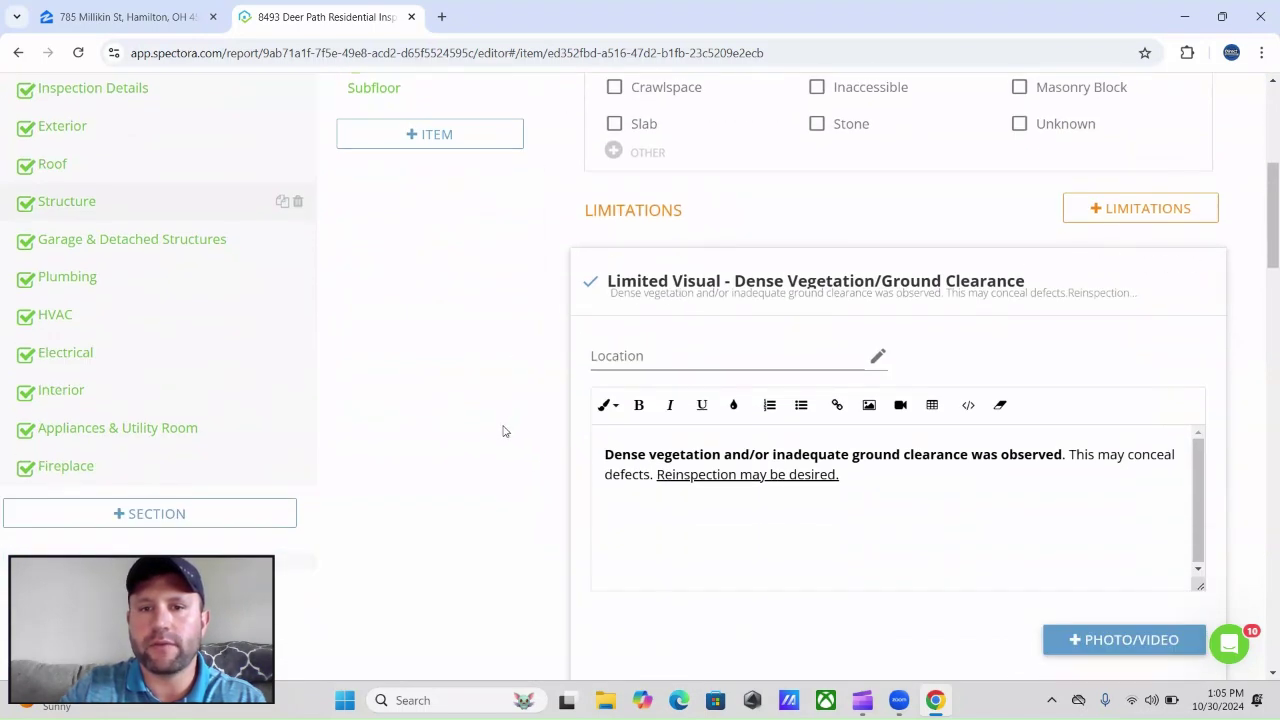
scroll(503, 432, down, 6)
scroll(505, 432, down, 4)
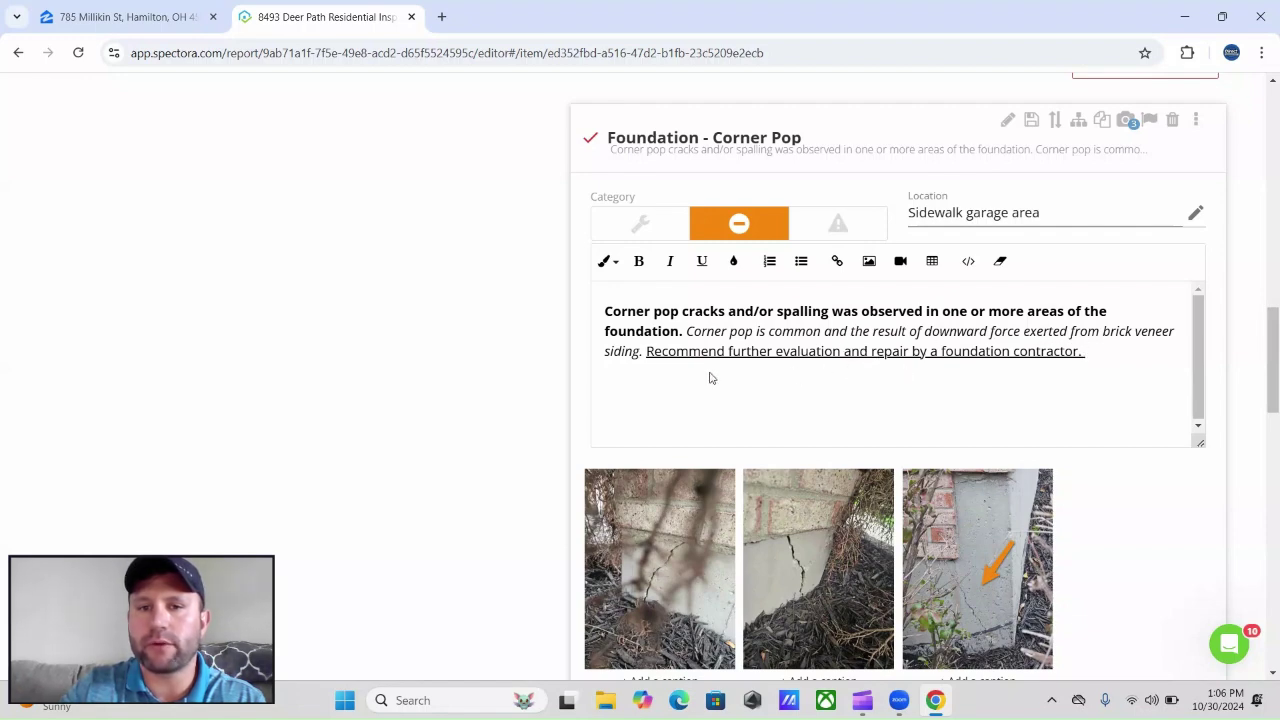
Review the Foundation - Corner Pop deficiency's comment and photos together with the dense vegetation limitation above it
scroll(421, 423, down, 8)
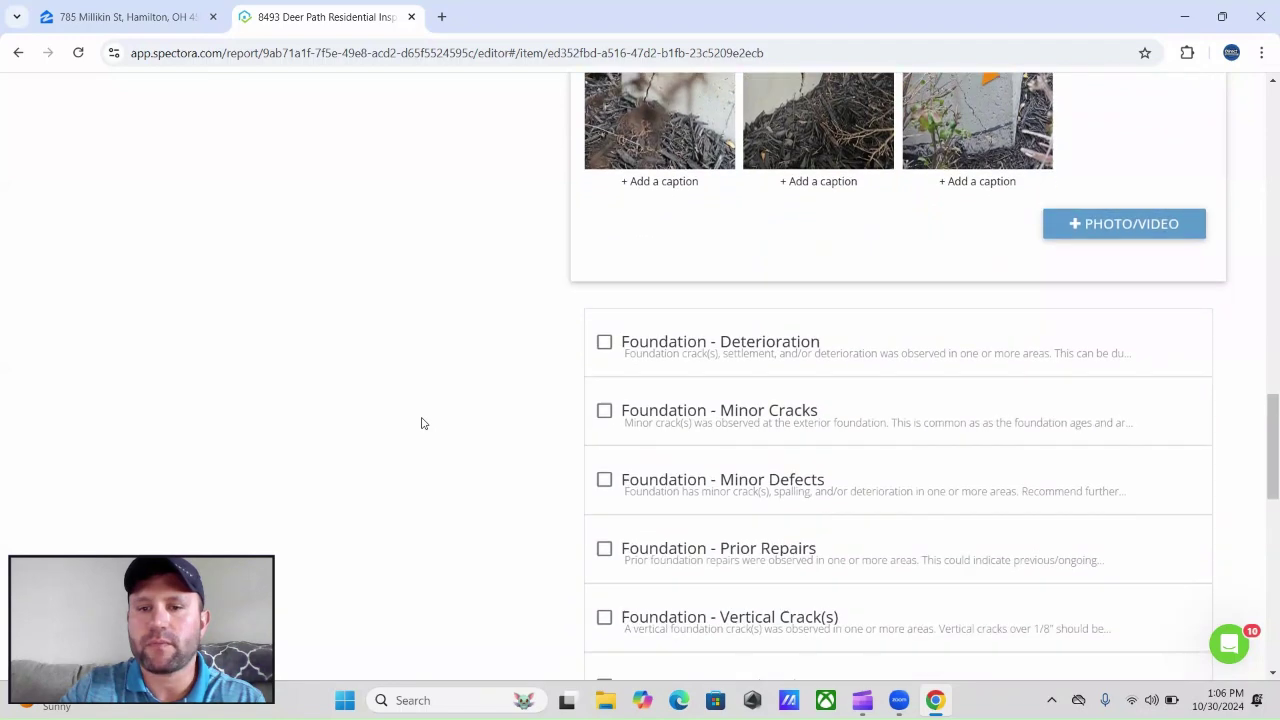
scroll(421, 423, up, 10)
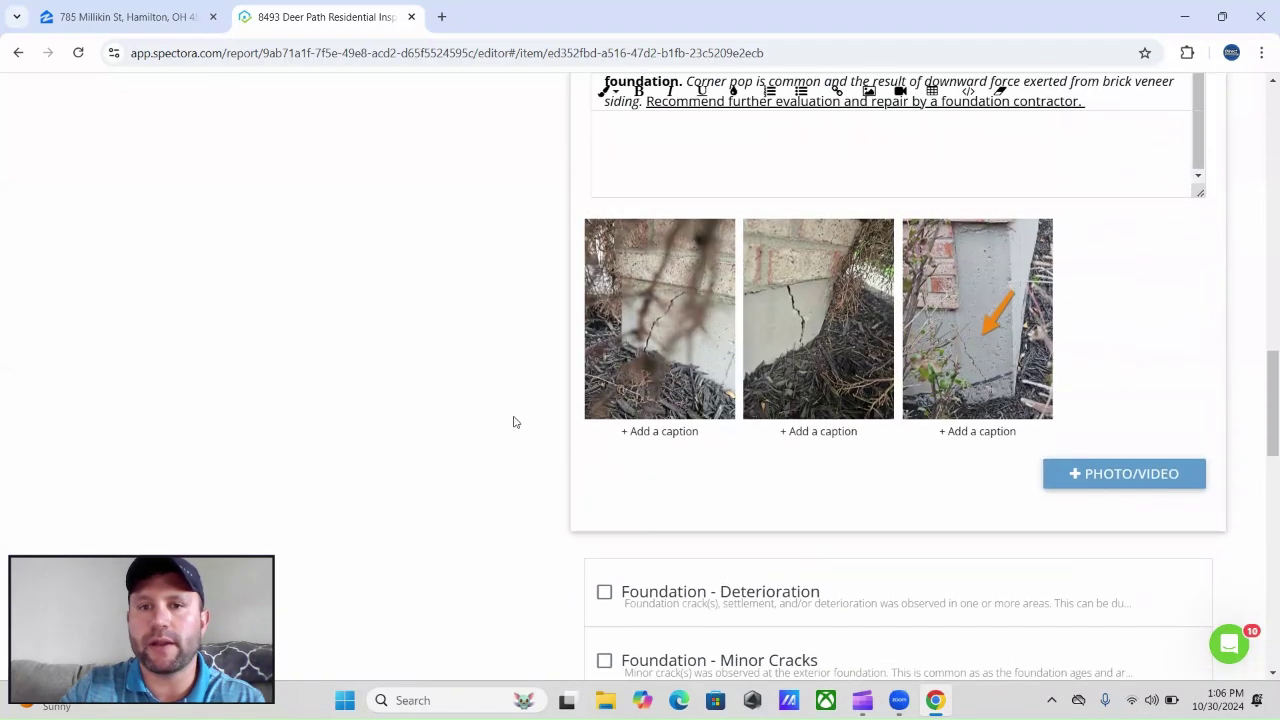
scroll(504, 456, up, 3)
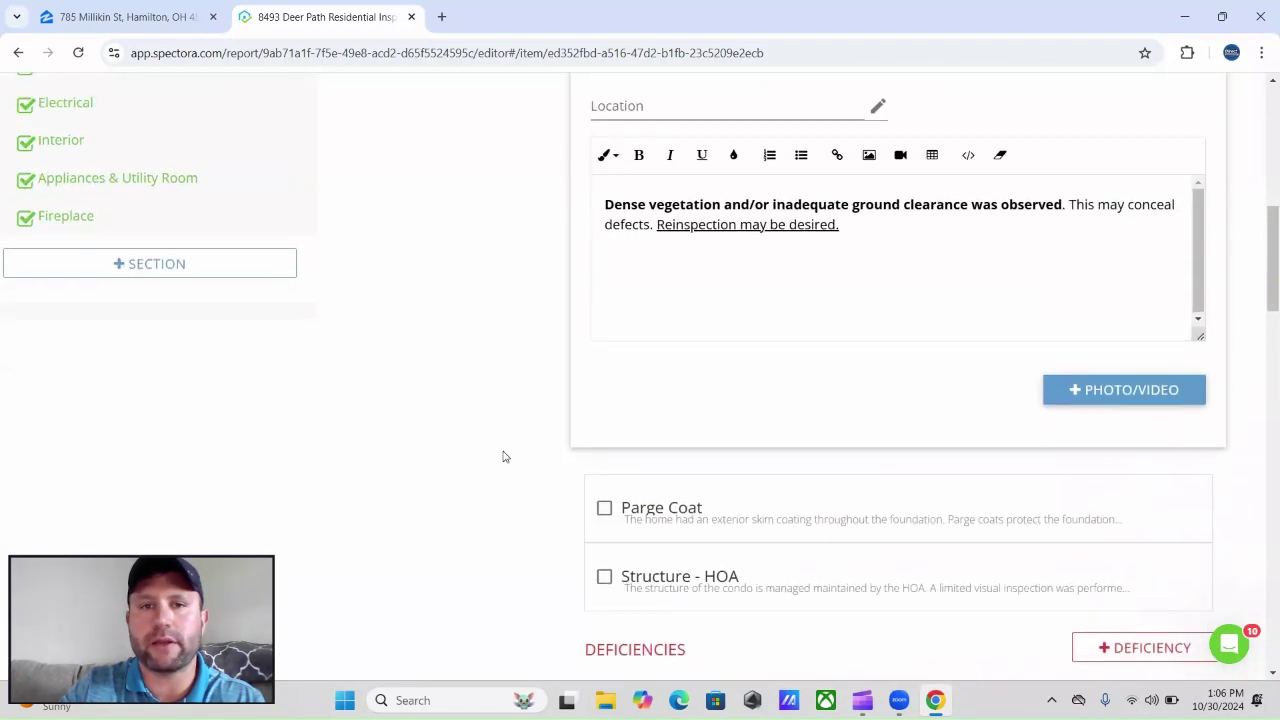
scroll(504, 456, down, 5)
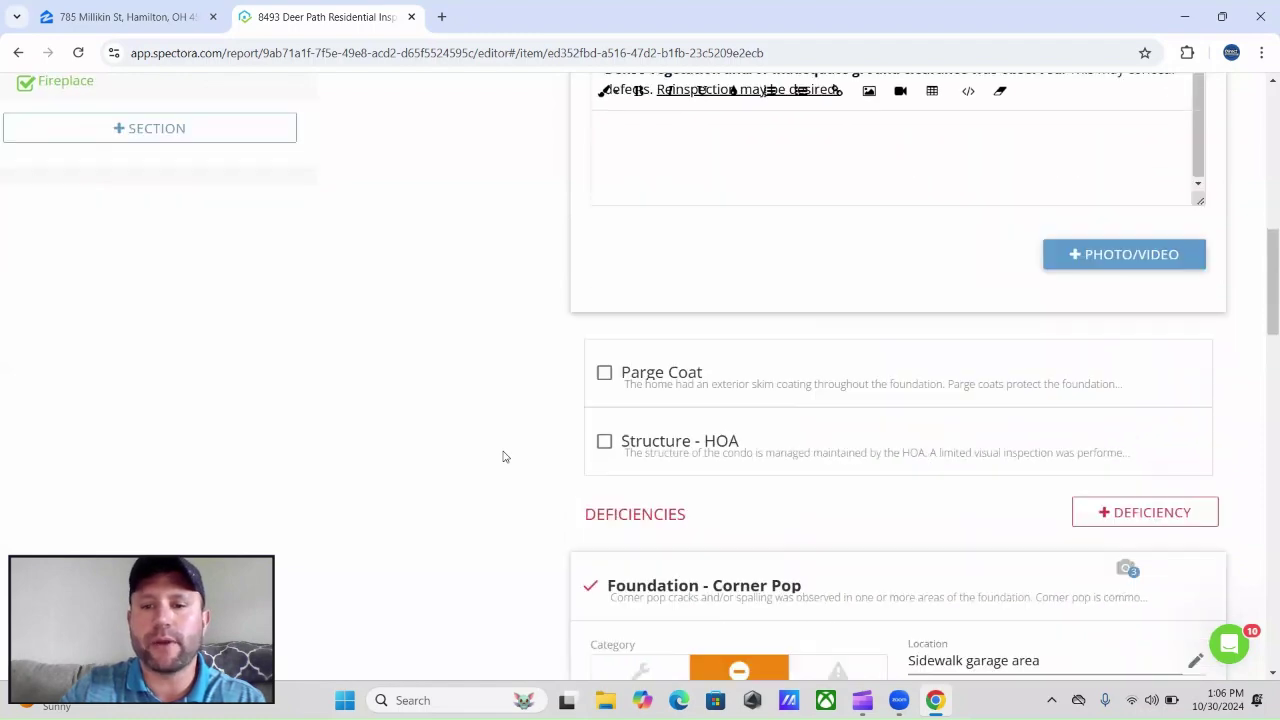
scroll(504, 456, down, 5)
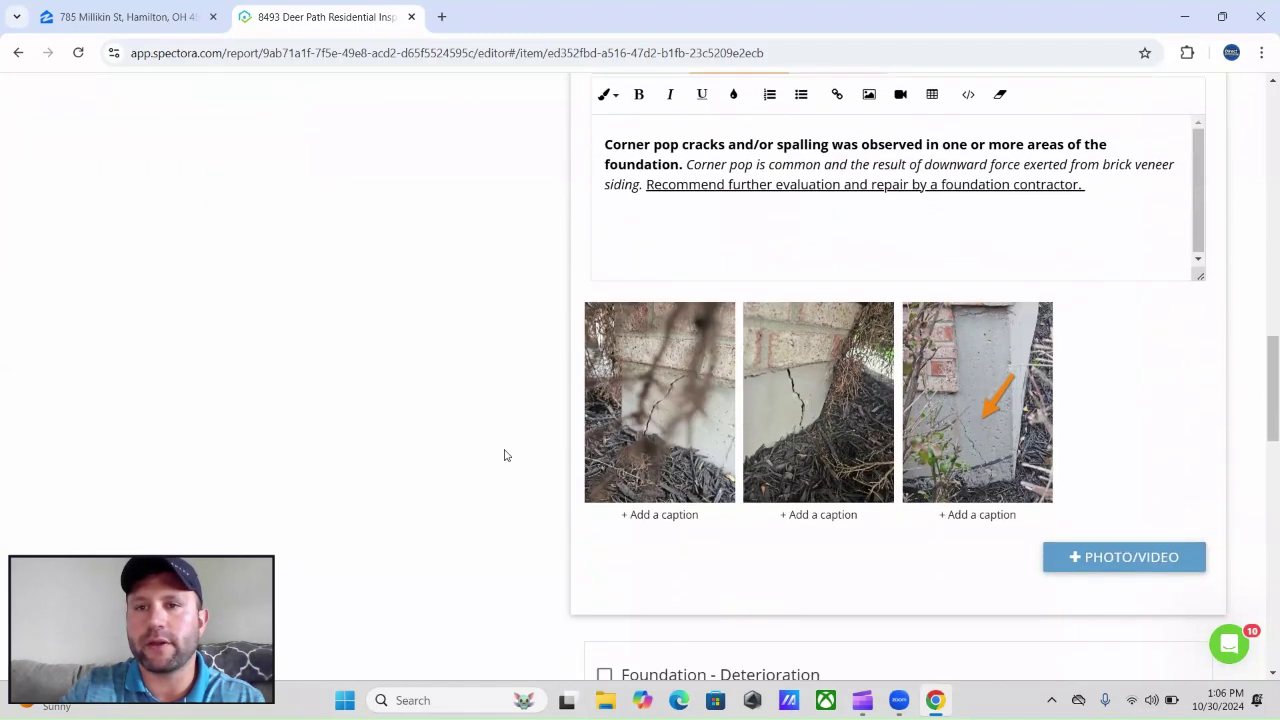
scroll(506, 451, up, 3)
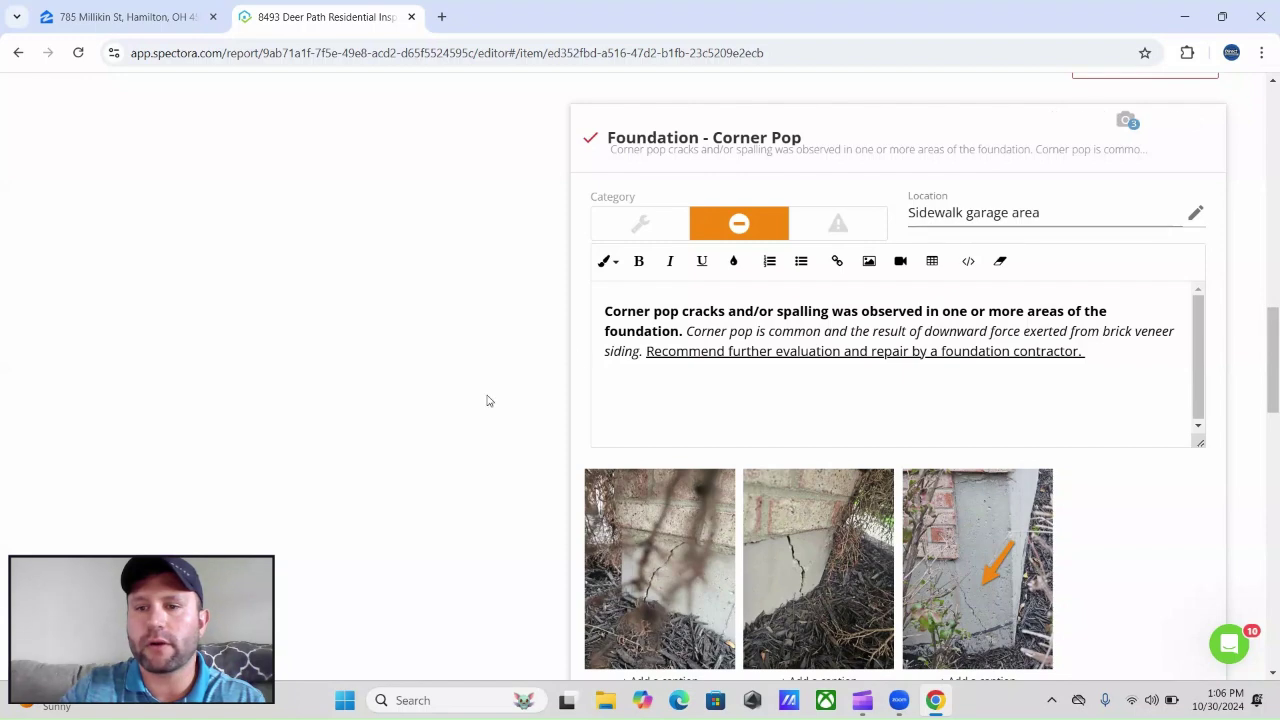
Look through the unselected foundation deficiency options in the Exterior Foundation item
scroll(399, 402, down, 9)
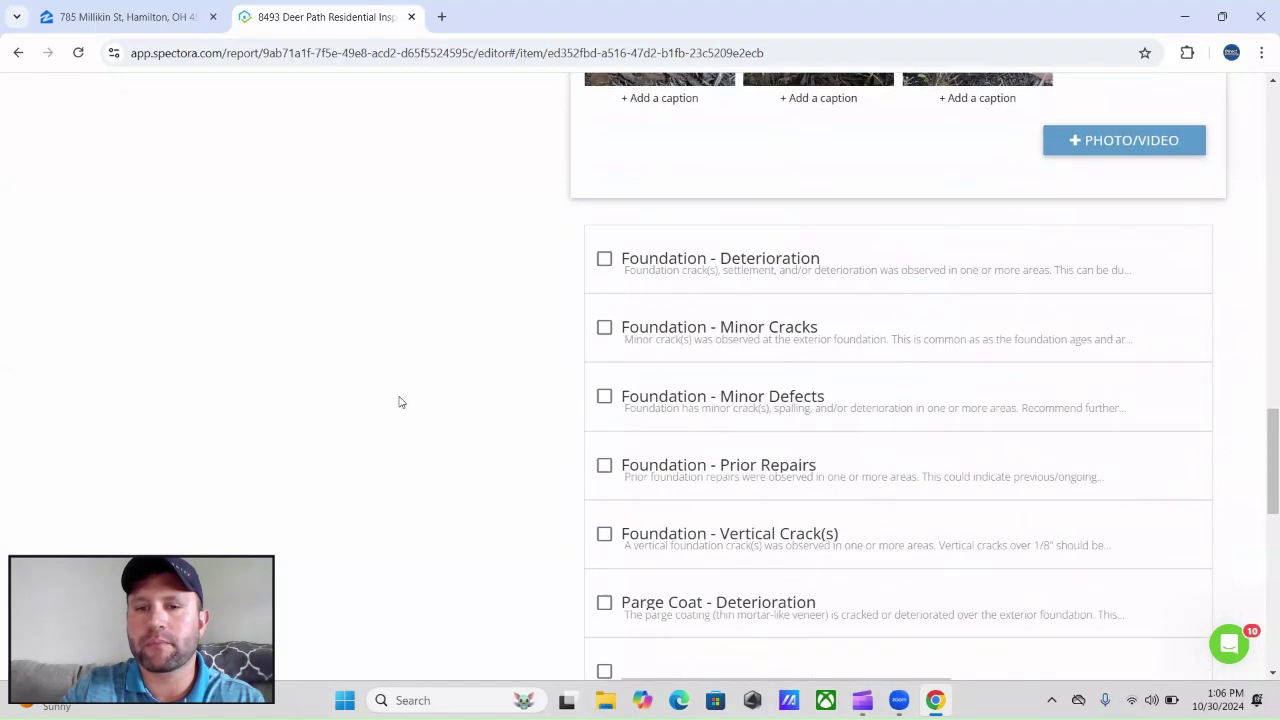
scroll(433, 351, up, 3)
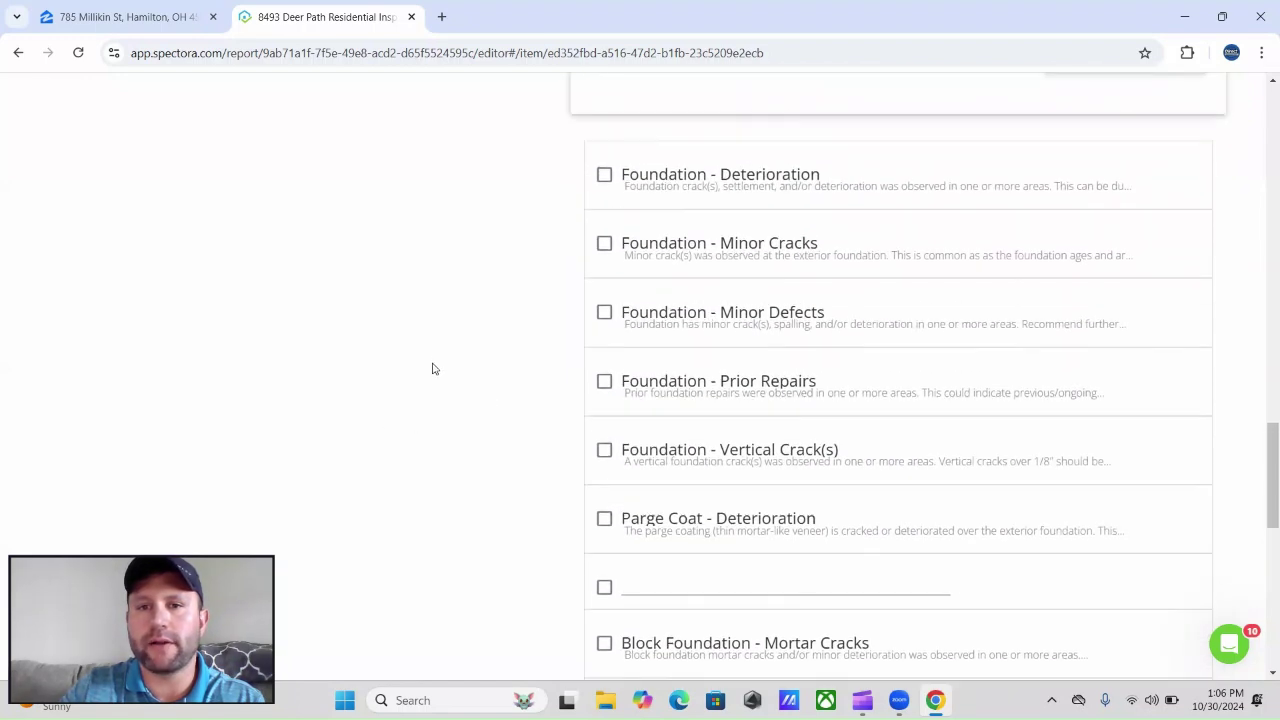
scroll(446, 360, down, 8)
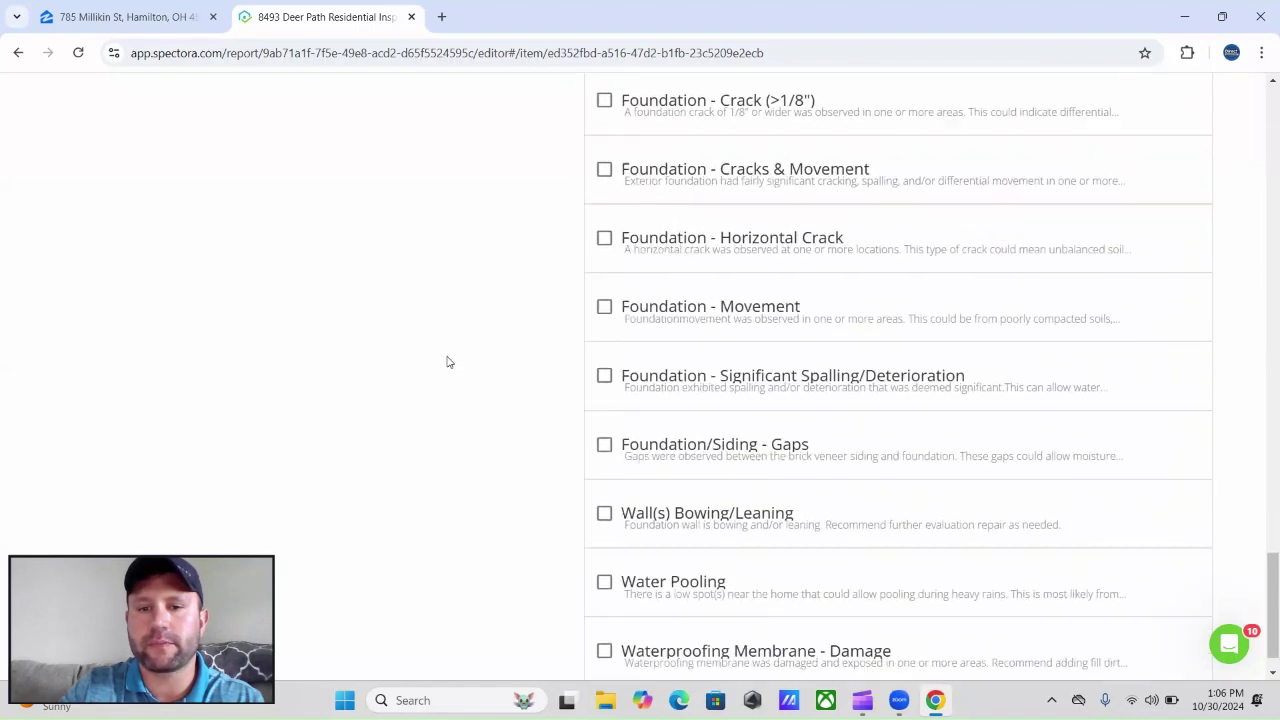
scroll(446, 360, up, 20)
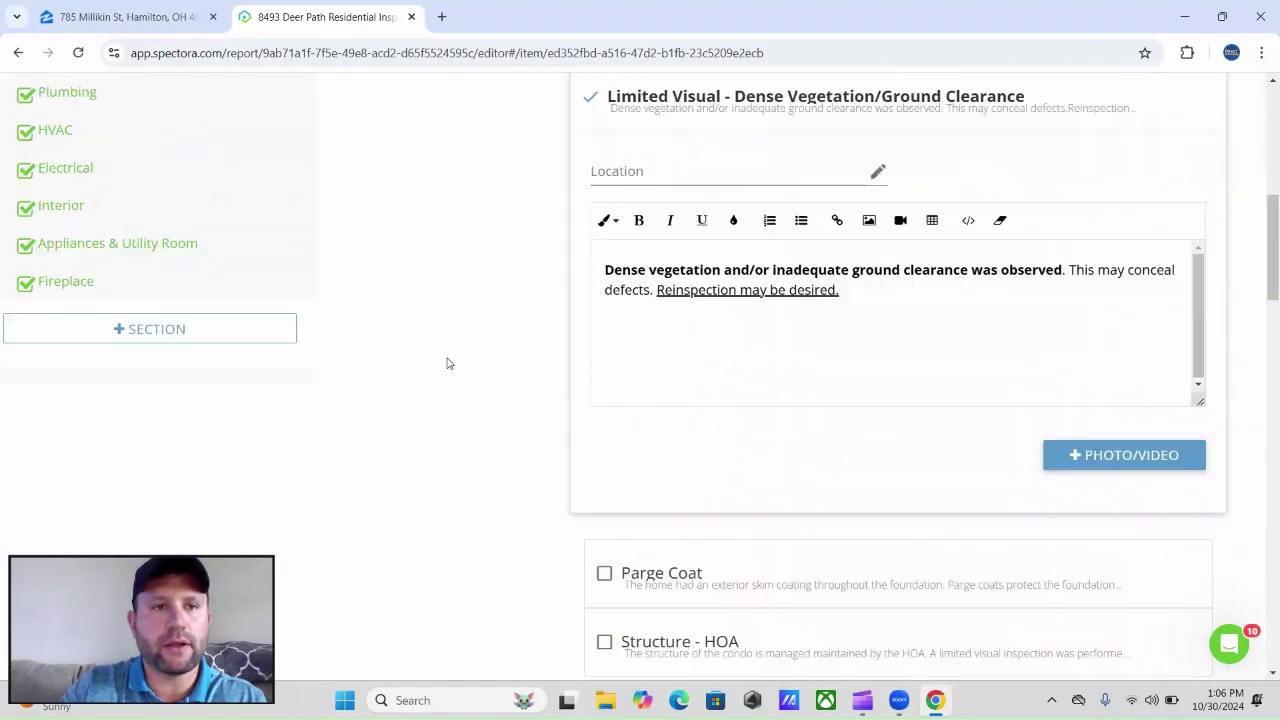
Open the Roof Structure & Attic item and review its roof decking and framing, attic ventilation and insulation information
scroll(86, 389, down, 1)
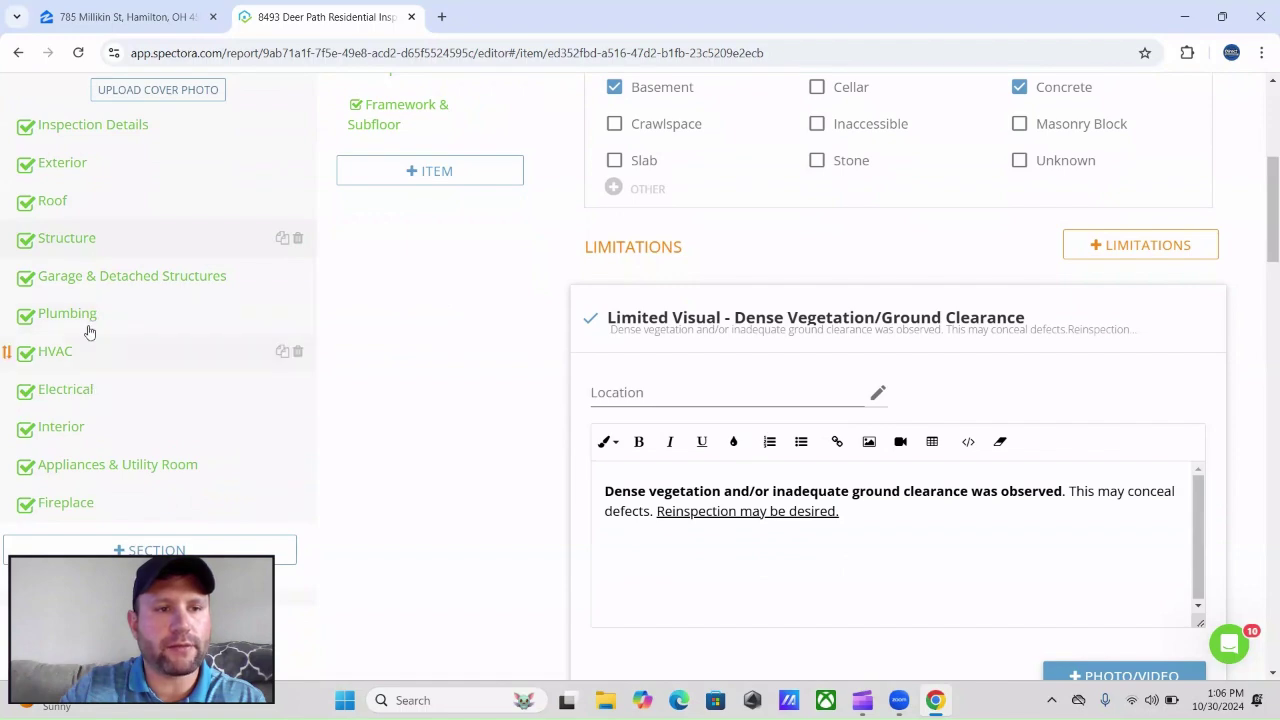
scroll(86, 331, up, 2)
scroll(349, 288, up, 2)
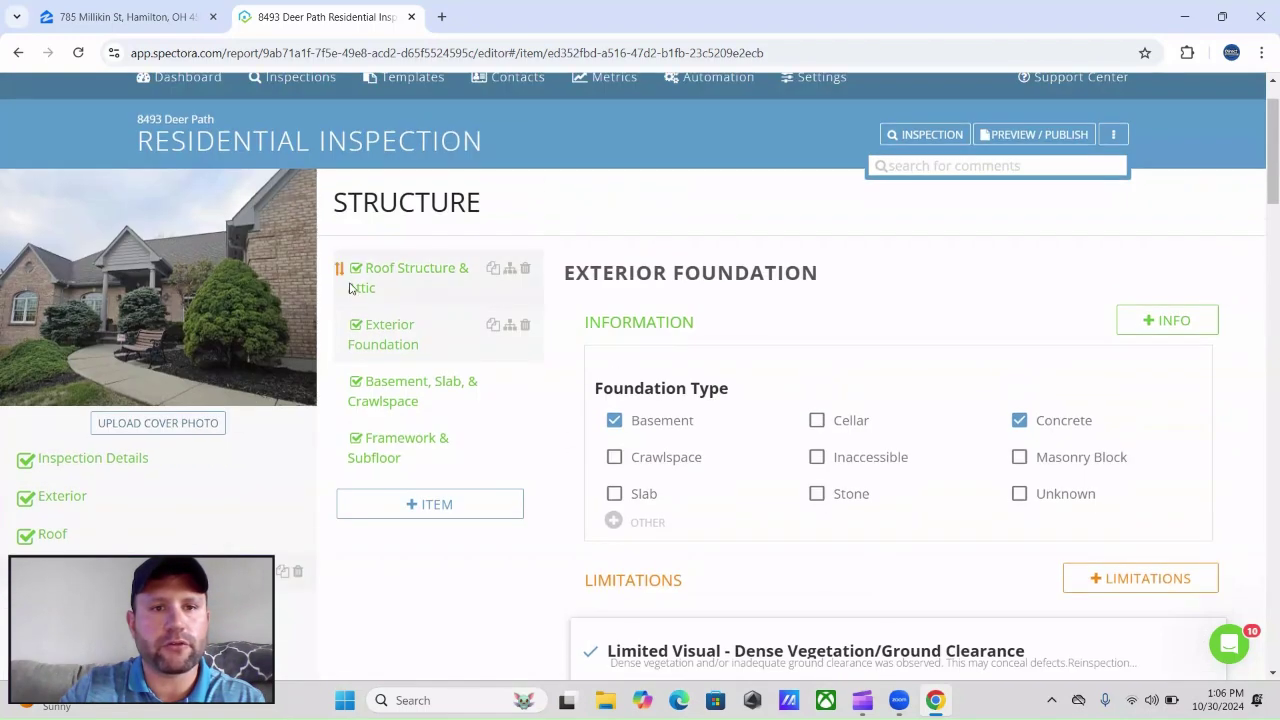
click(408, 288)
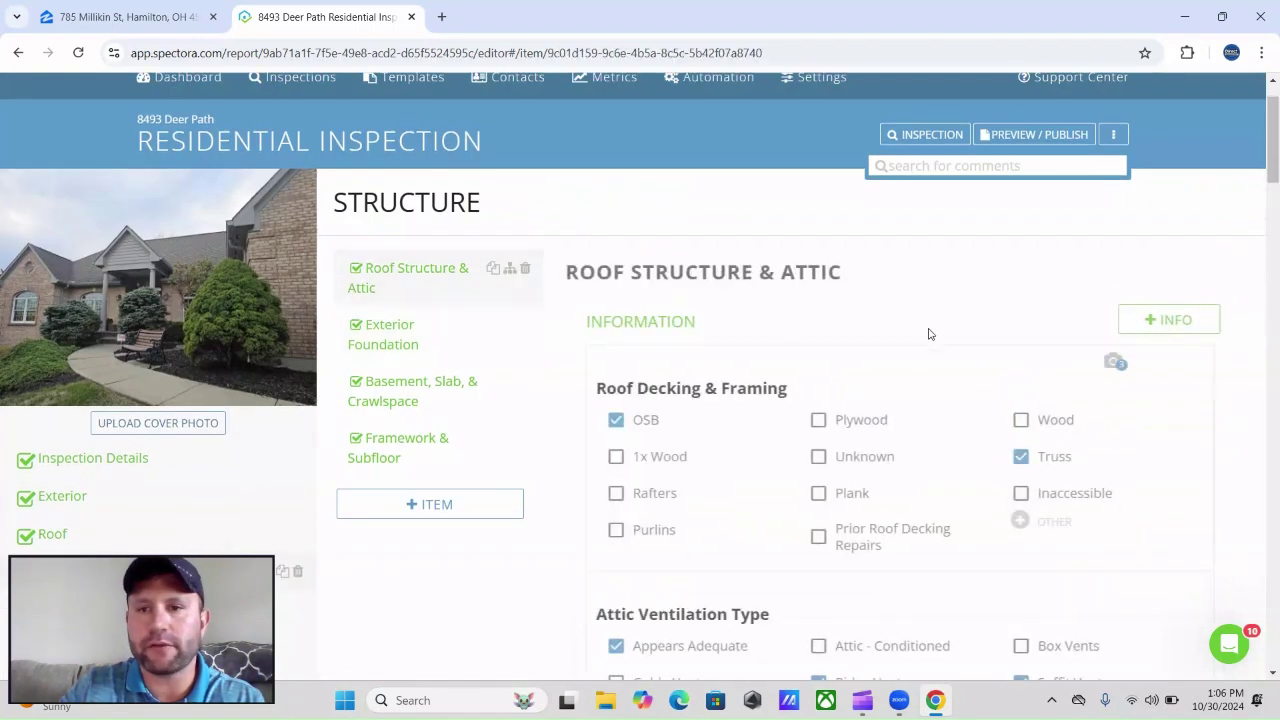
scroll(972, 358, down, 2)
scroll(1046, 351, down, 3)
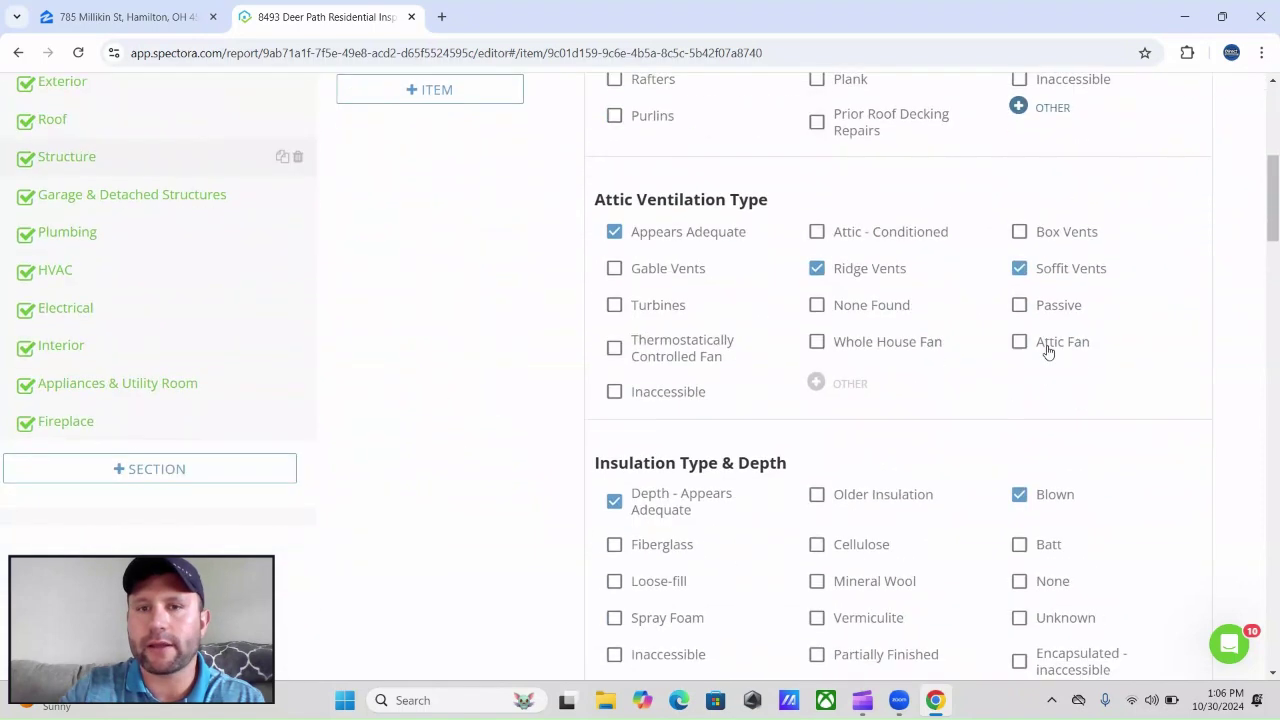
scroll(1000, 330, up, 3)
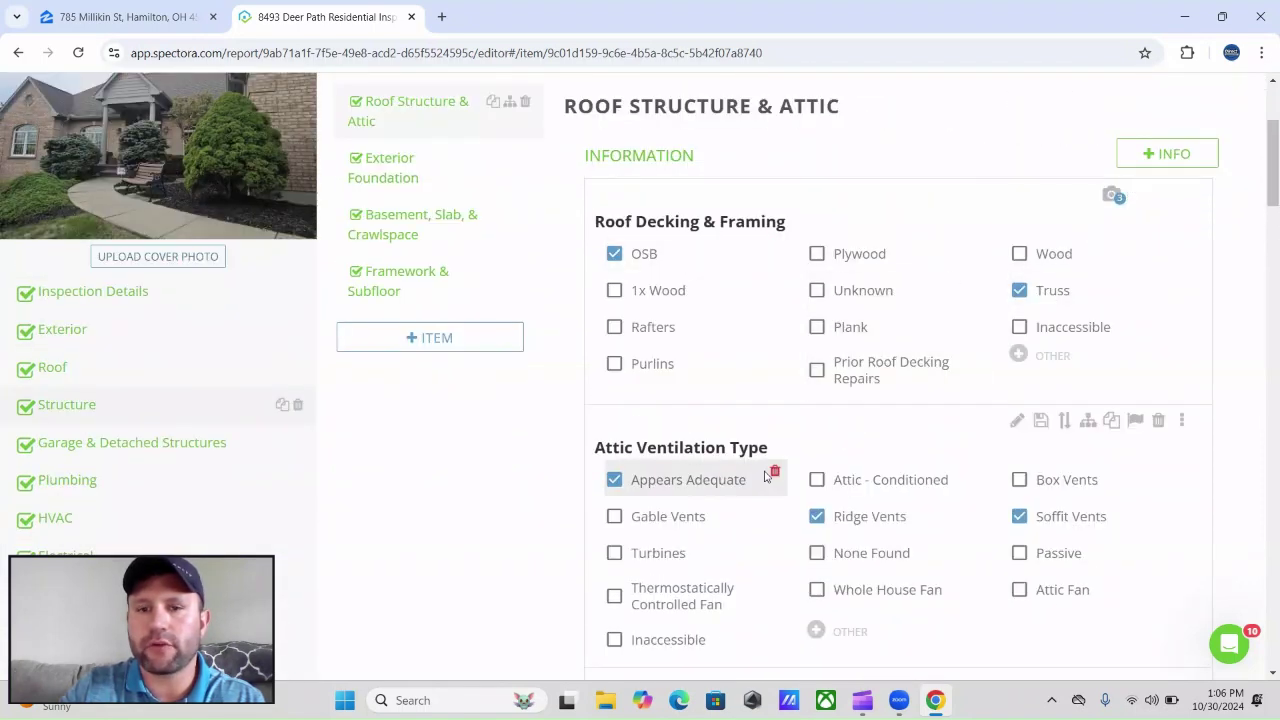
scroll(713, 487, down, 2)
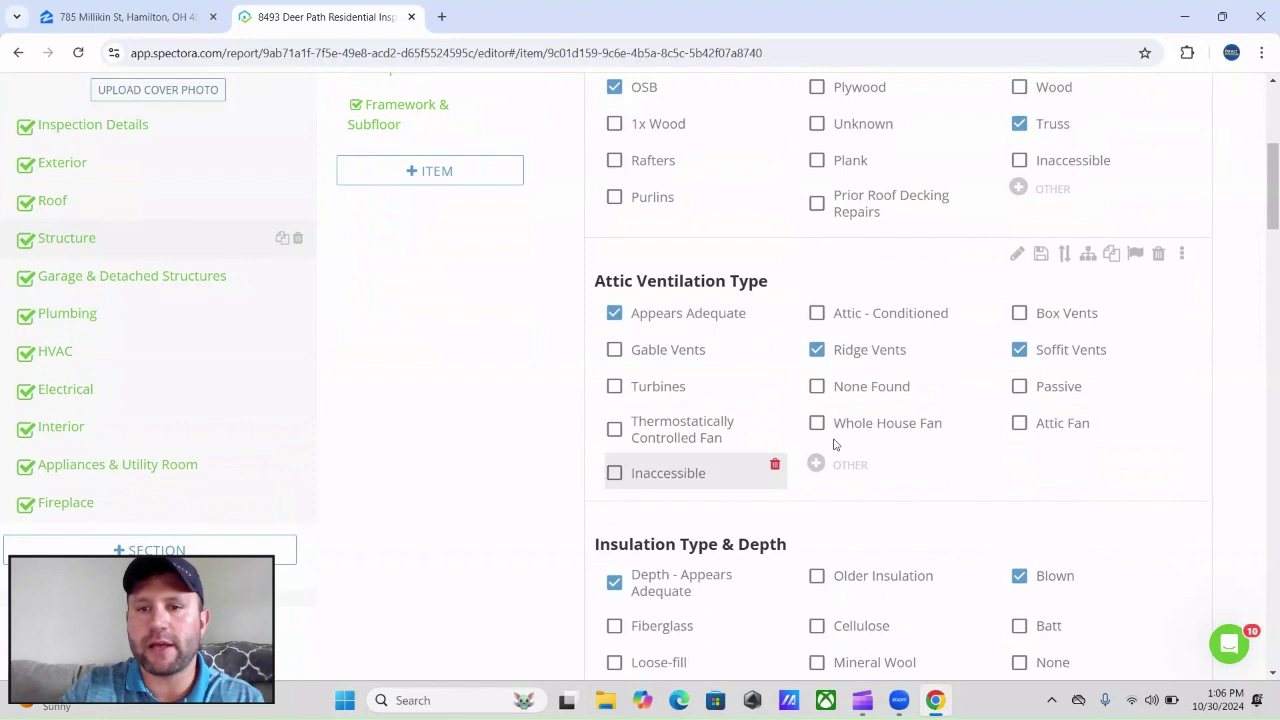
scroll(971, 363, down, 2)
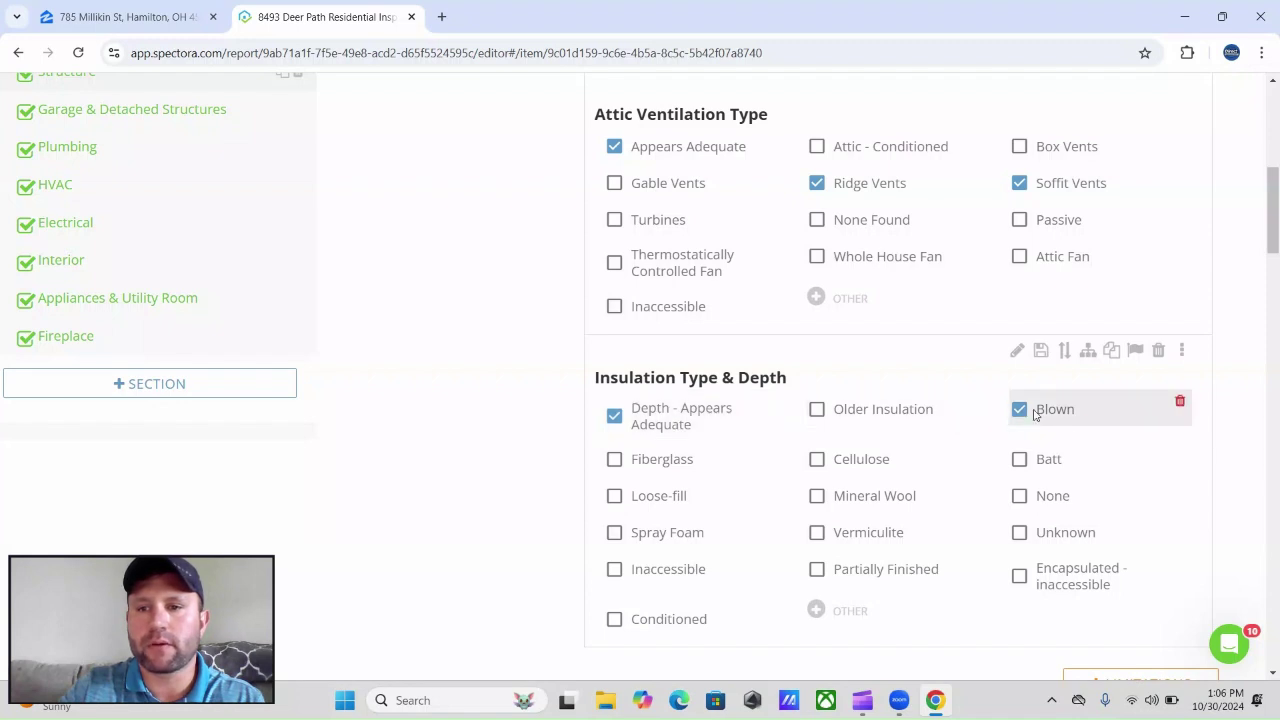
scroll(1035, 415, down, 2)
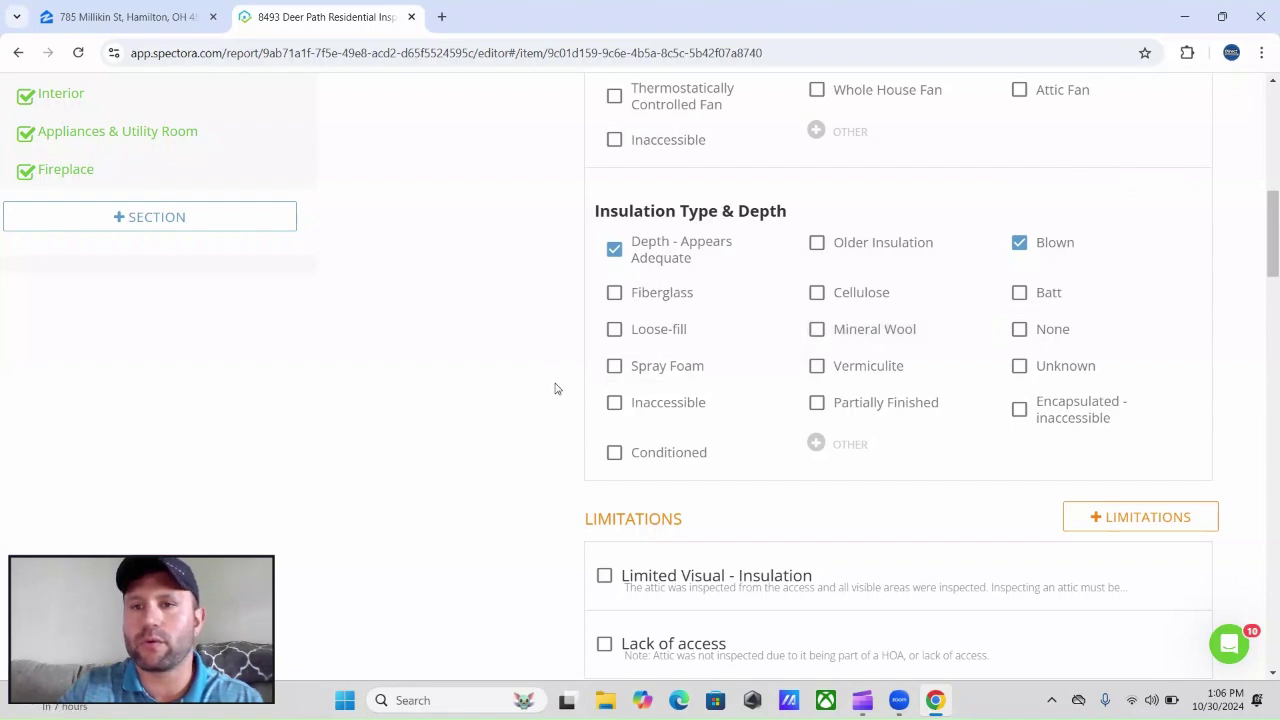
Look through the limitation and deficiency options of the Roof Structure & Attic item
scroll(563, 363, down, 5)
scroll(561, 364, down, 8)
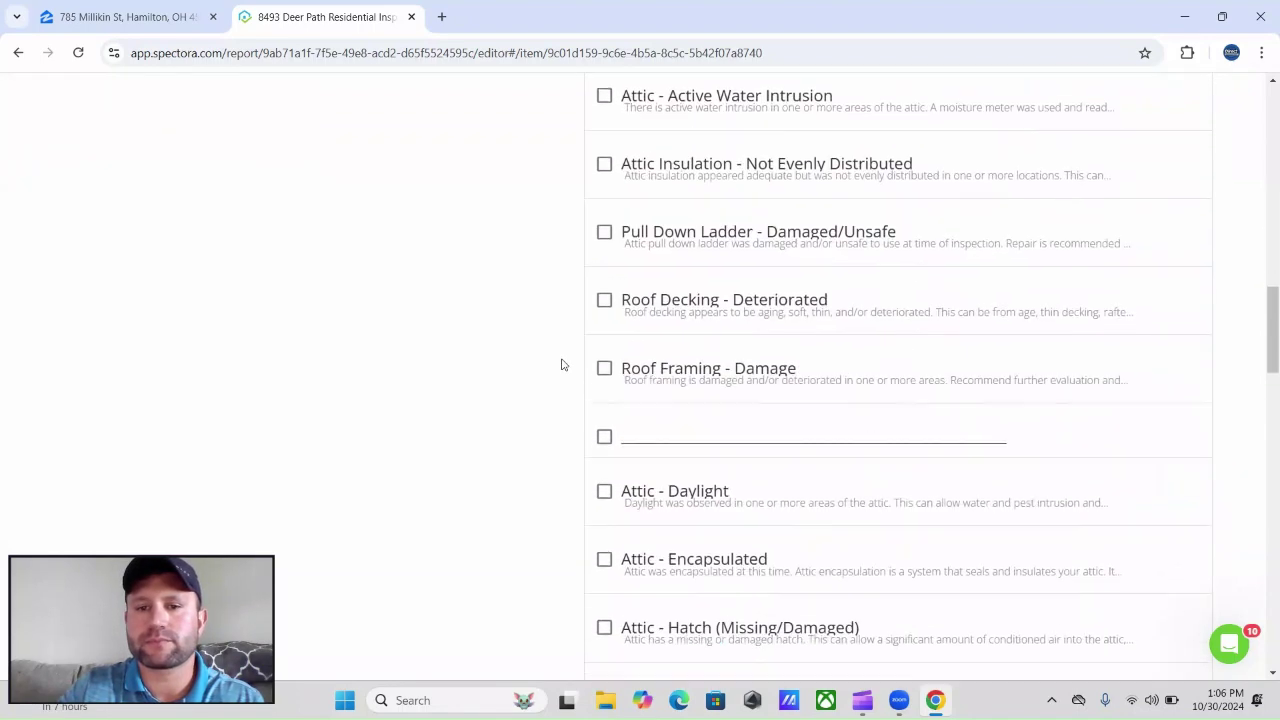
scroll(561, 364, down, 1)
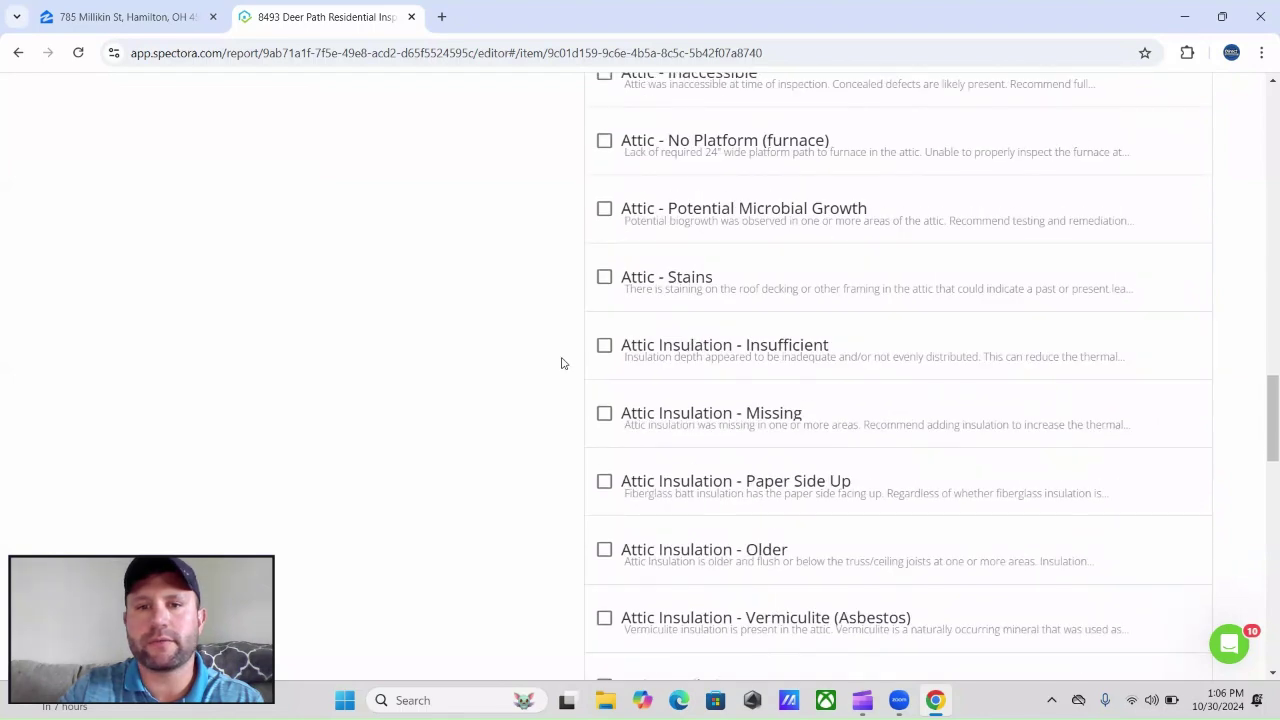
scroll(561, 365, up, 10)
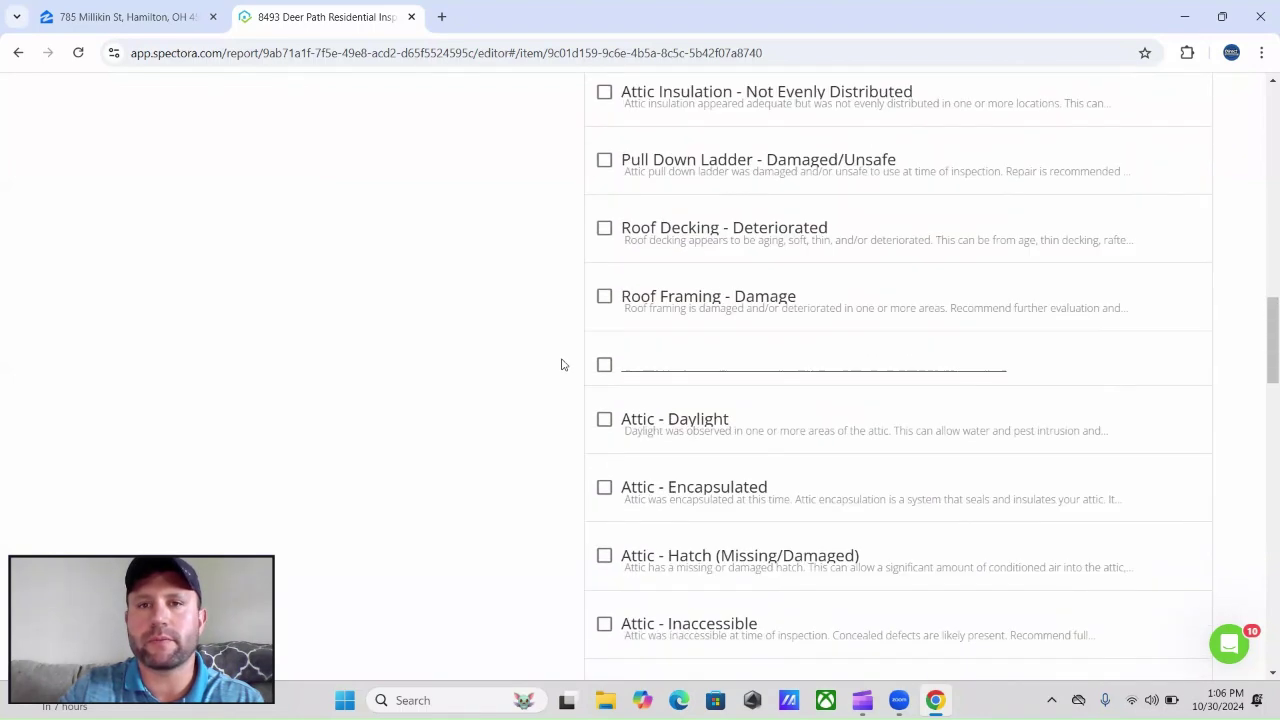
Expand the Roof Decking & Framing information and examine its attached attic photos
scroll(561, 370, up, 10)
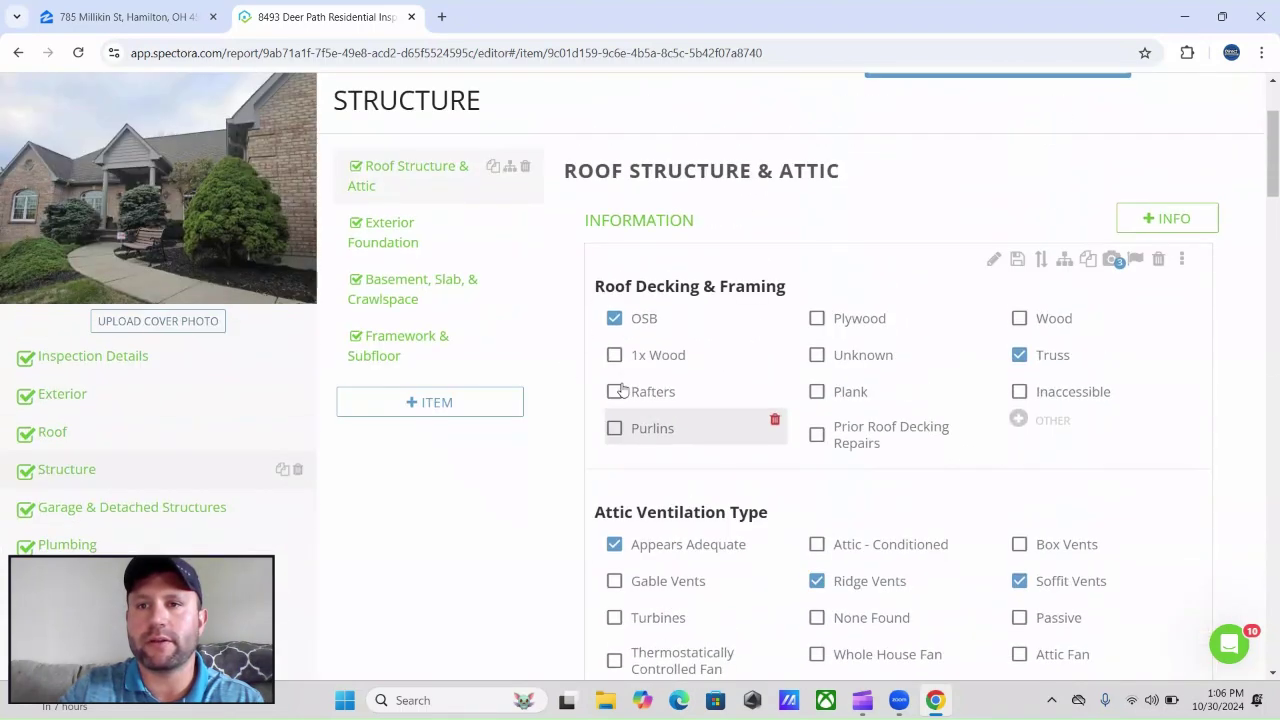
click(1105, 292)
scroll(558, 421, down, 4)
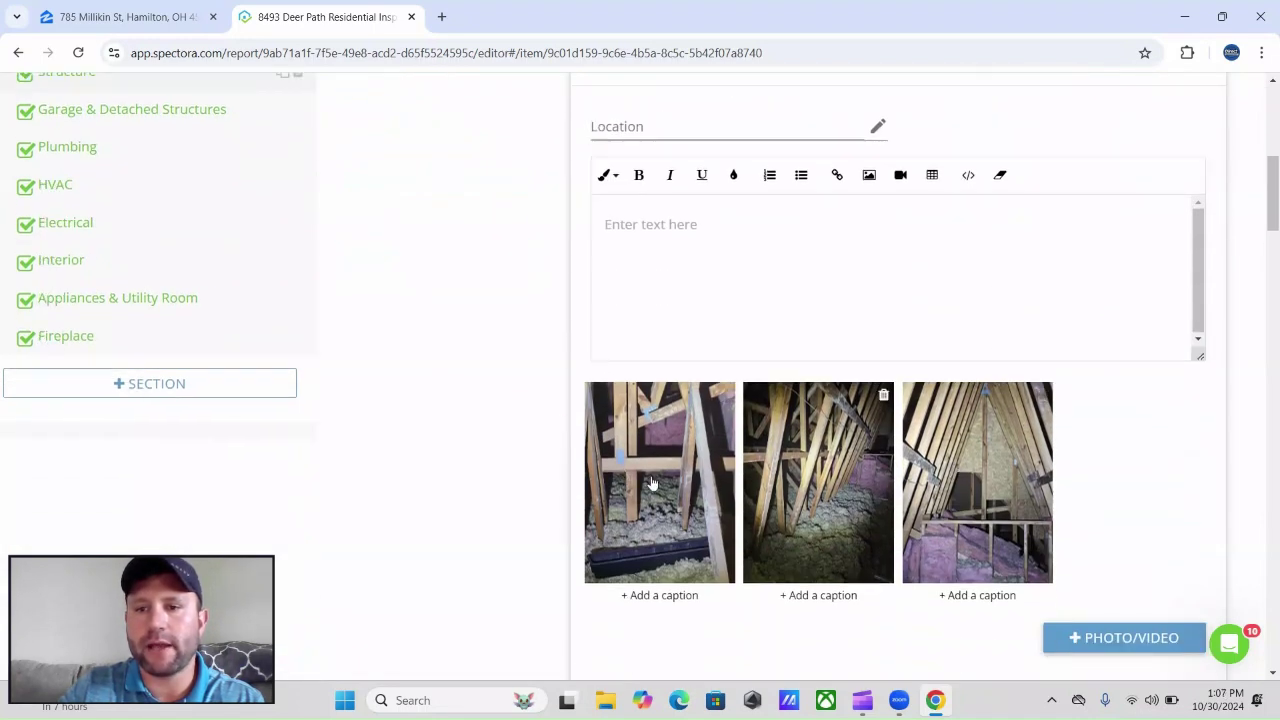
scroll(438, 466, up, 4)
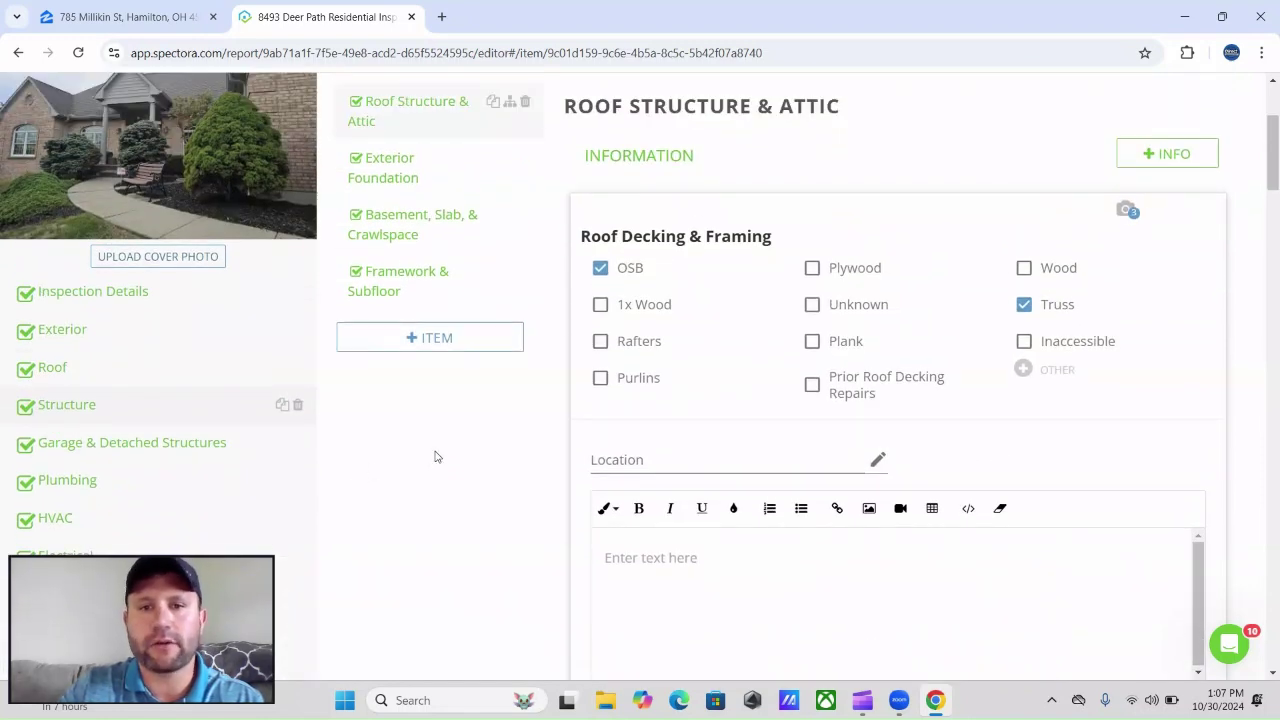
scroll(435, 457, down, 4)
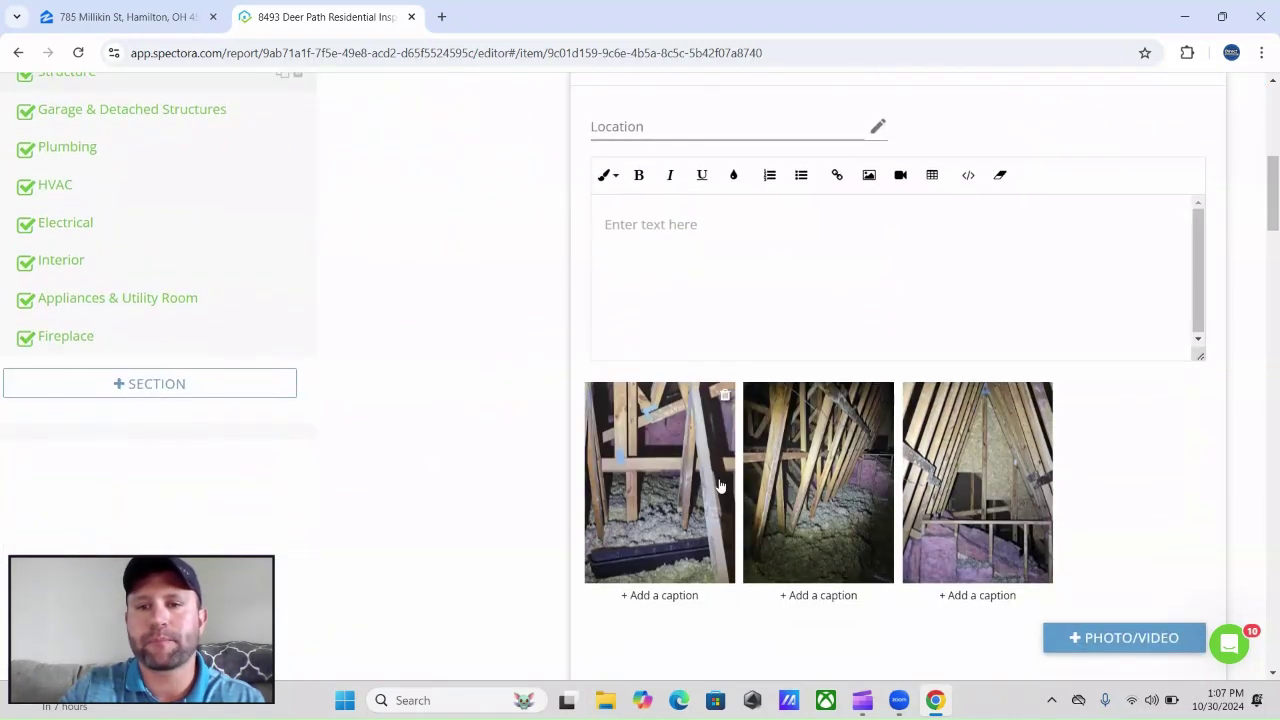
scroll(517, 491, up, 4)
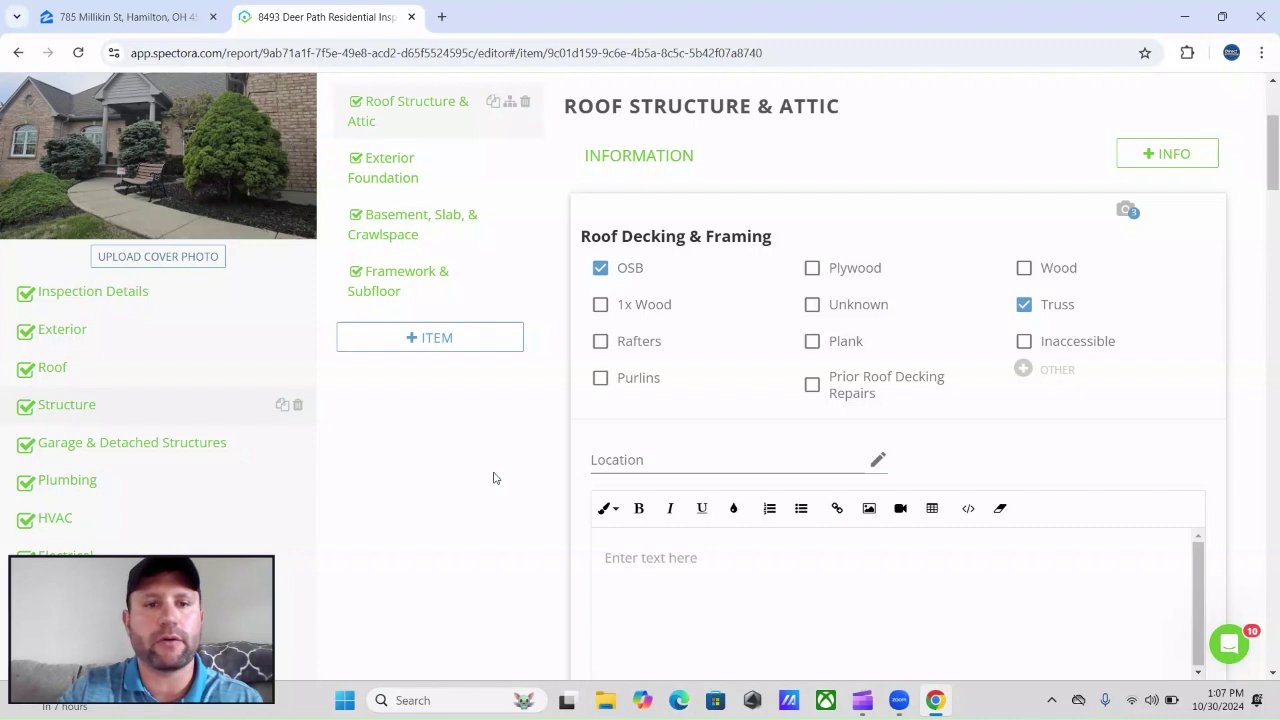
scroll(493, 478, up, 1)
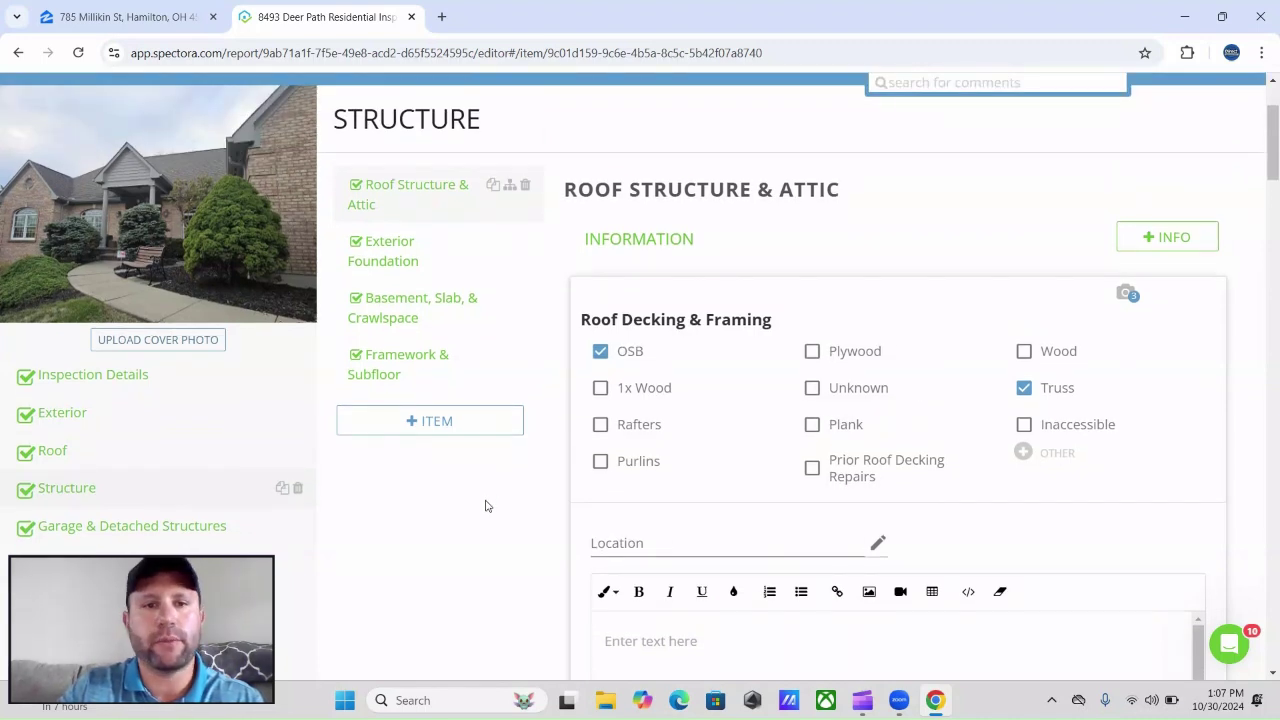
Open the Ductwork & Ventilation item in the HVAC section and review its radon mitigation information and Duct - Corrosion deficiency
scroll(460, 506, down, 3)
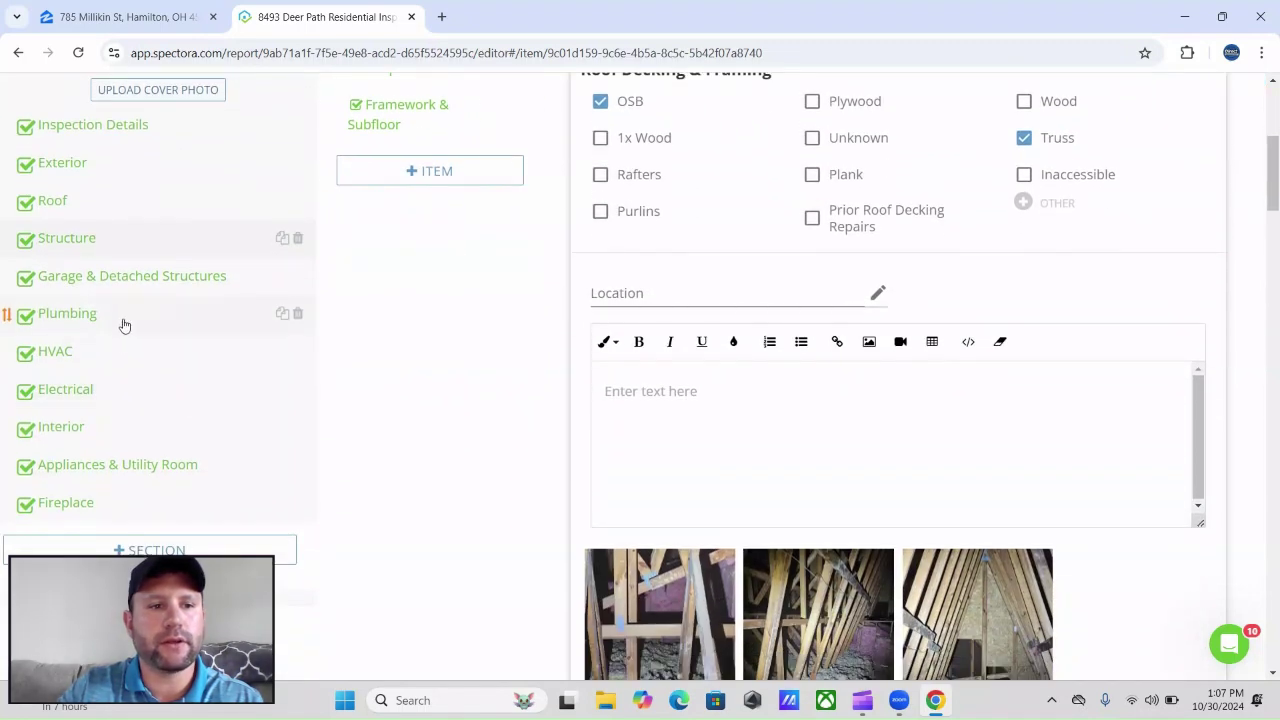
scroll(124, 325, down, 1)
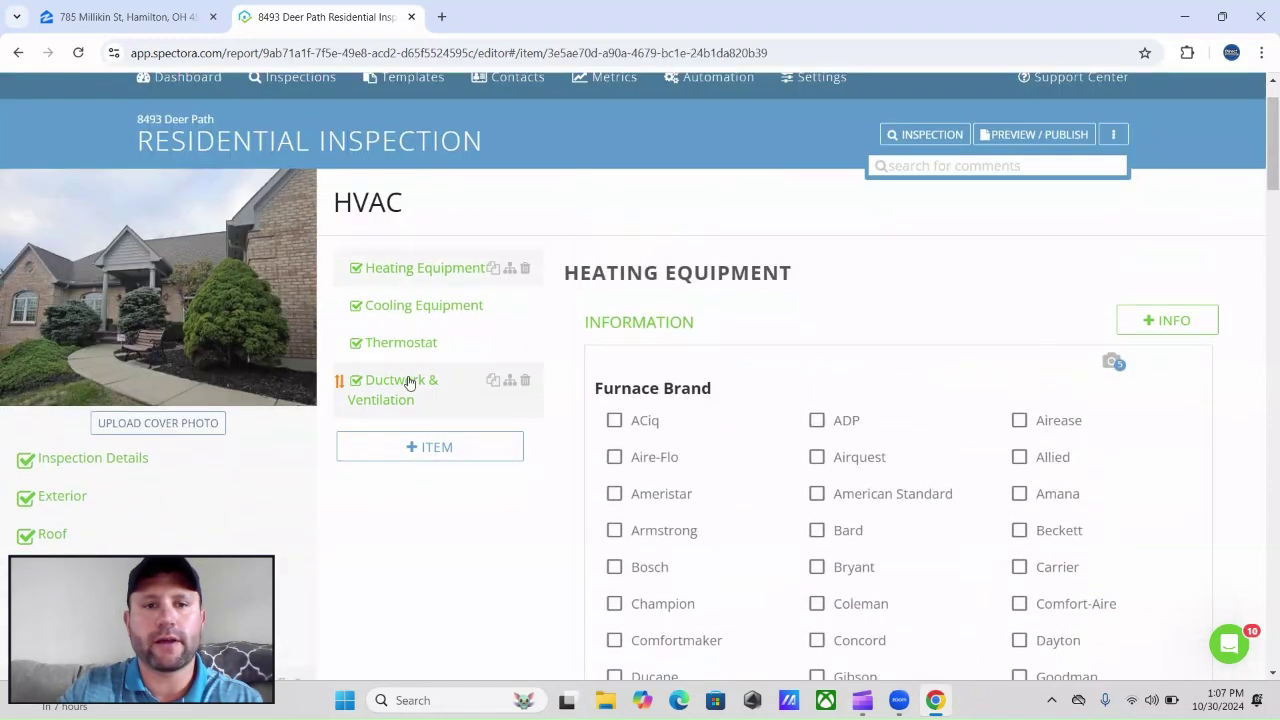
click(408, 383)
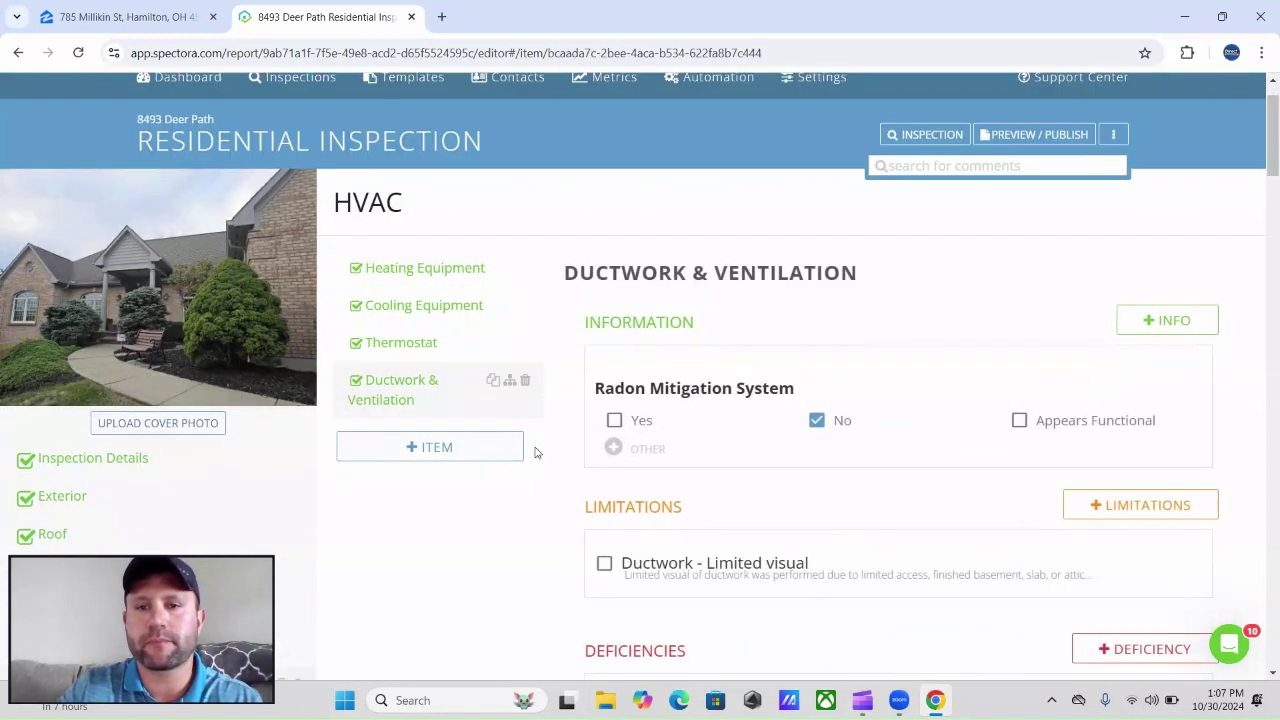
scroll(535, 453, down, 1)
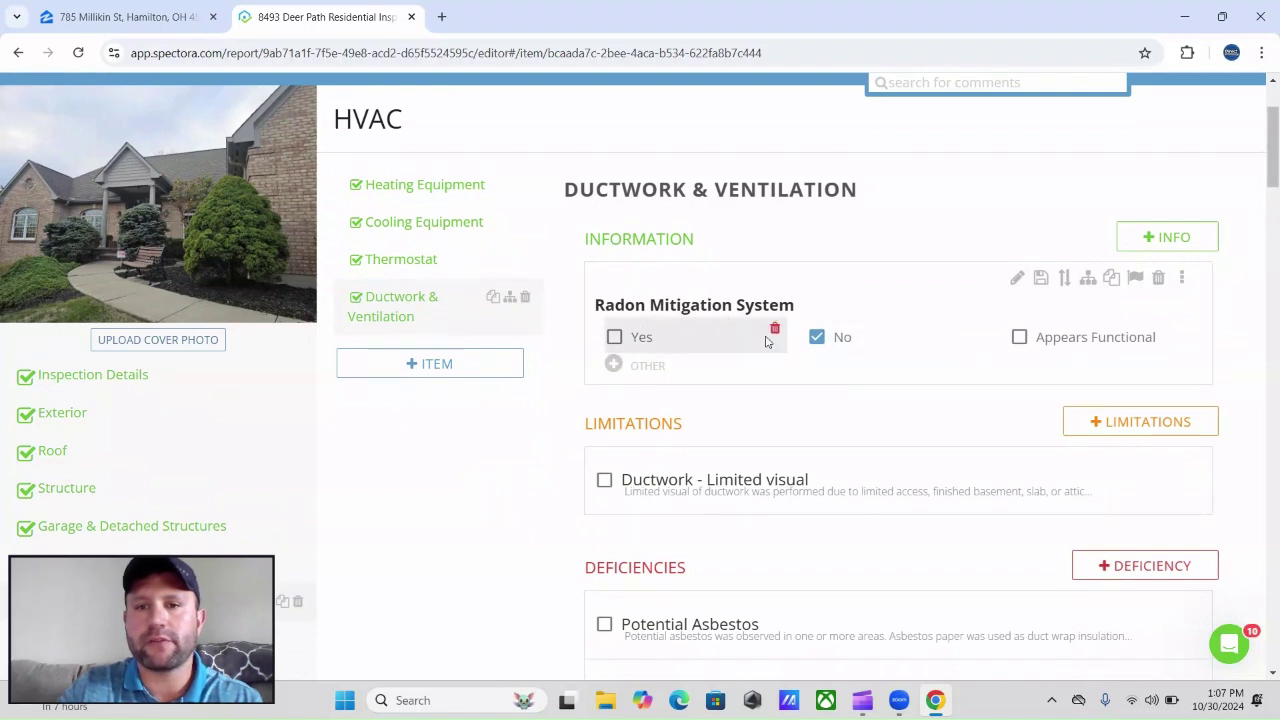
scroll(574, 376, down, 3)
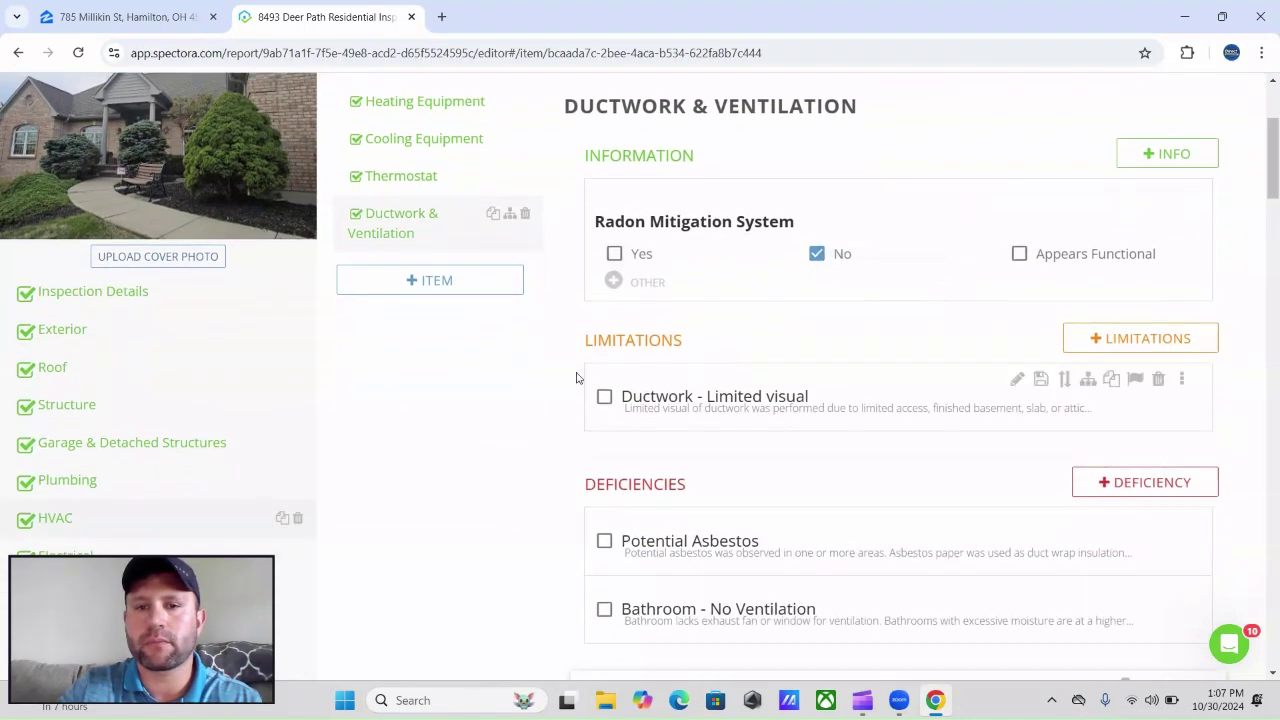
scroll(505, 340, up, 2)
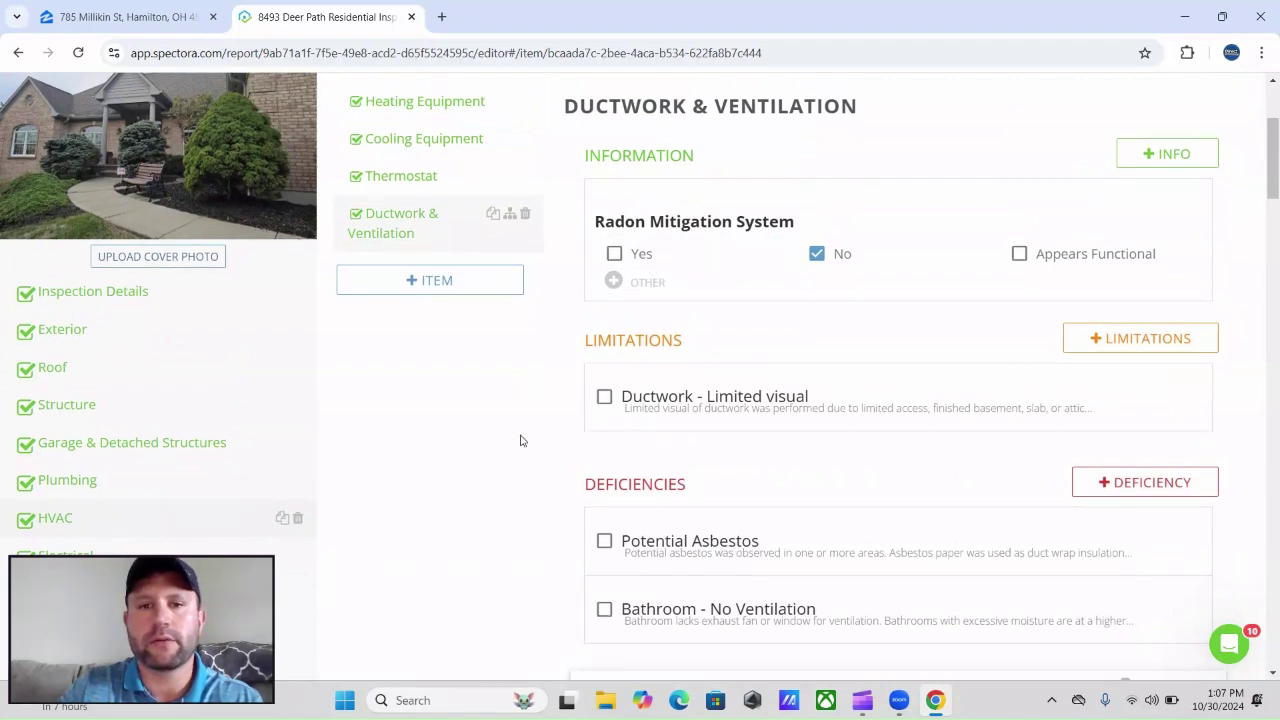
scroll(519, 443, down, 5)
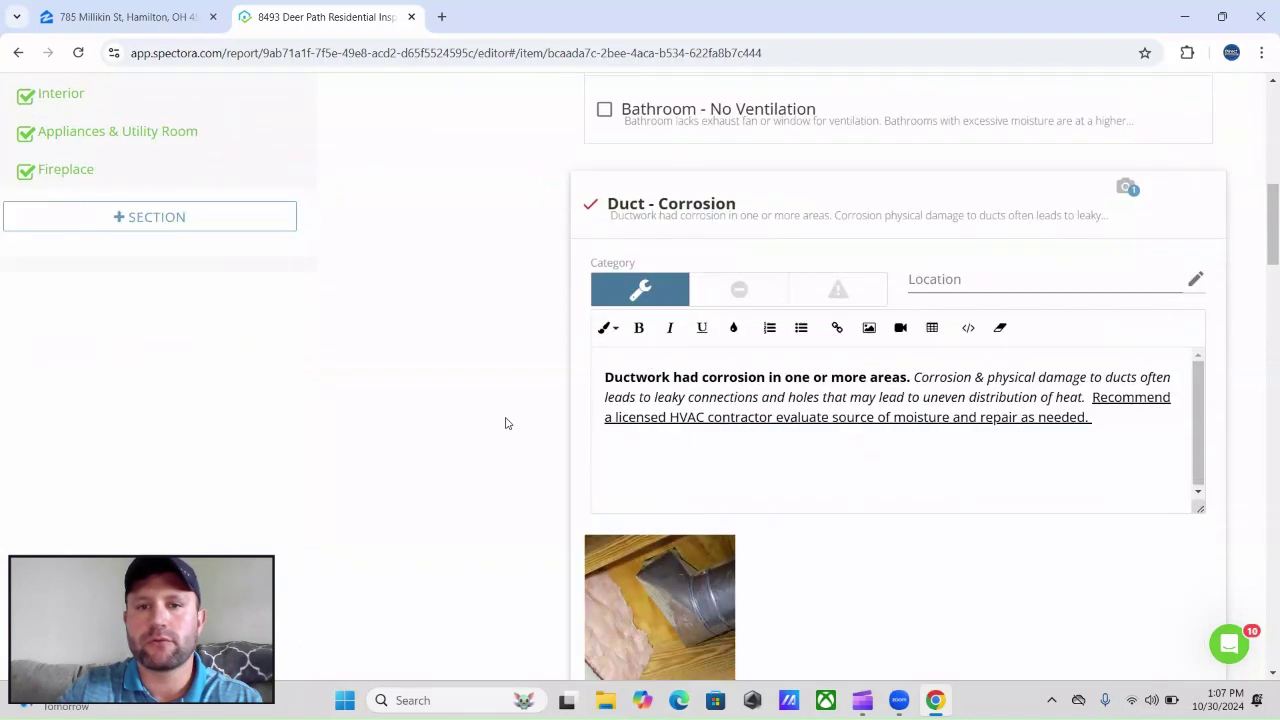
scroll(490, 376, down, 1)
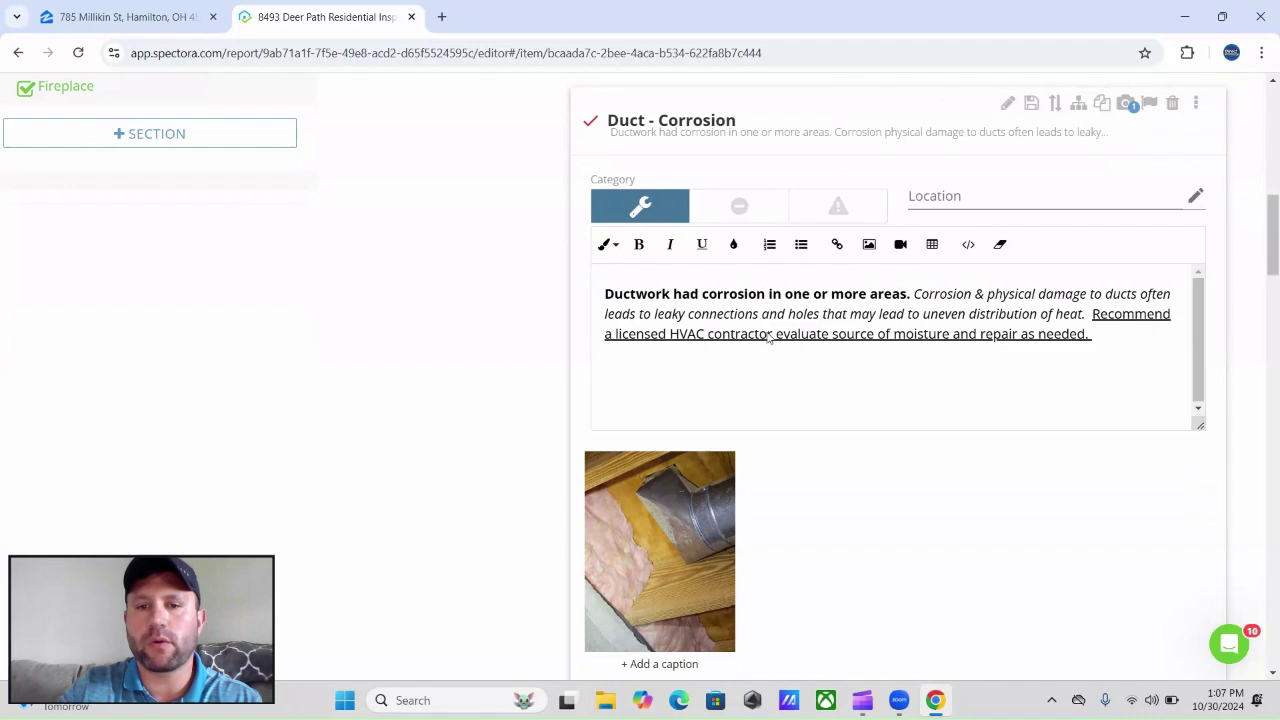
Look through the remaining duct, exhaust fan, flue vent, register and vent stack deficiency options of the Ductwork & Ventilation item
scroll(450, 317, down, 6)
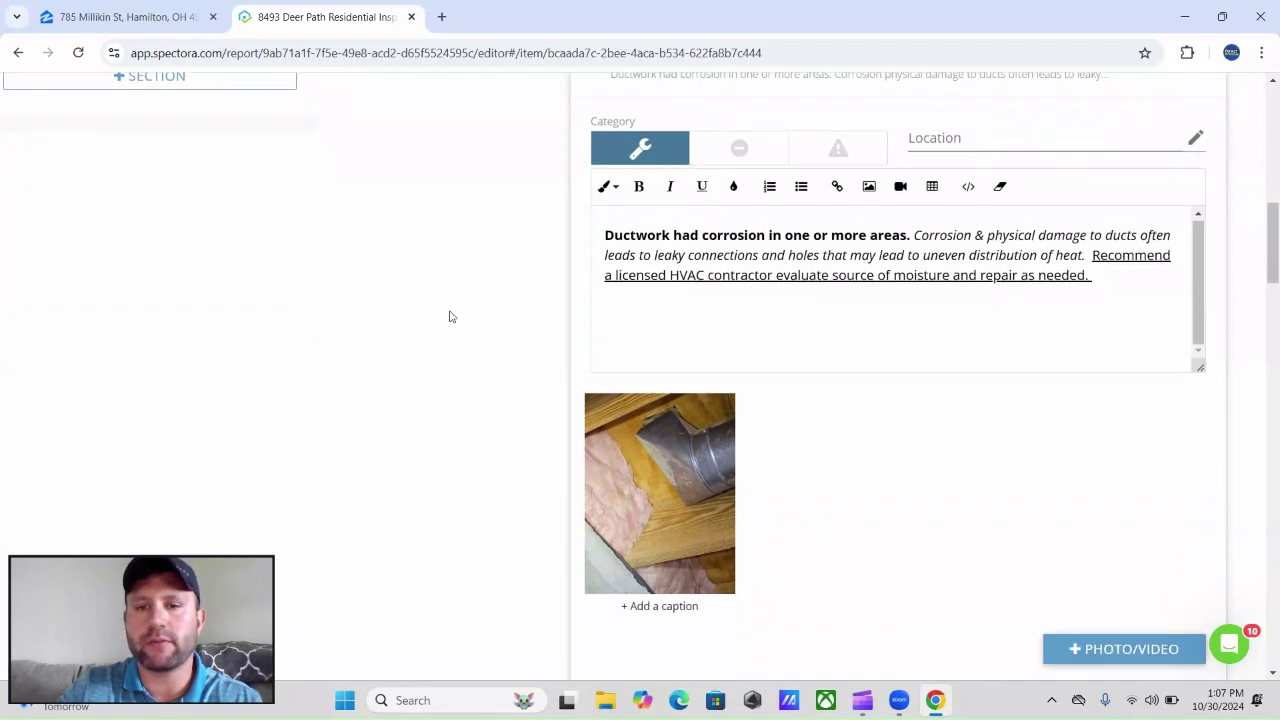
scroll(452, 317, down, 9)
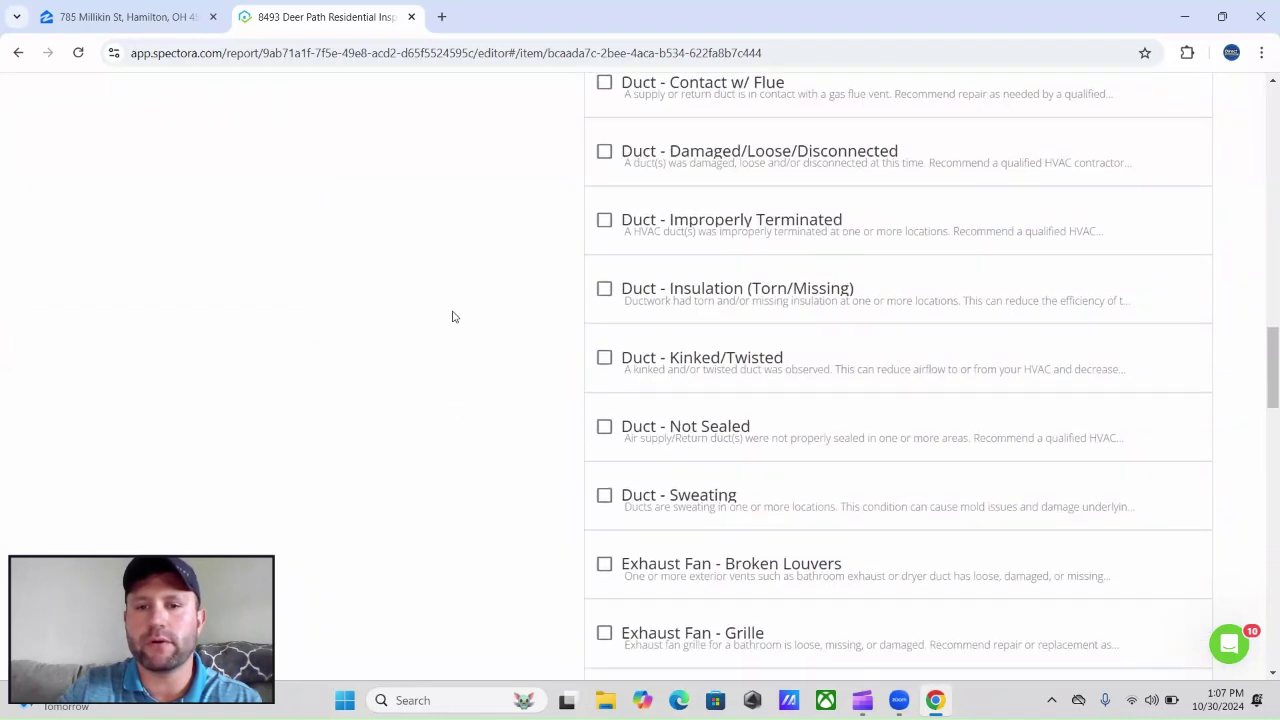
scroll(452, 317, down, 5)
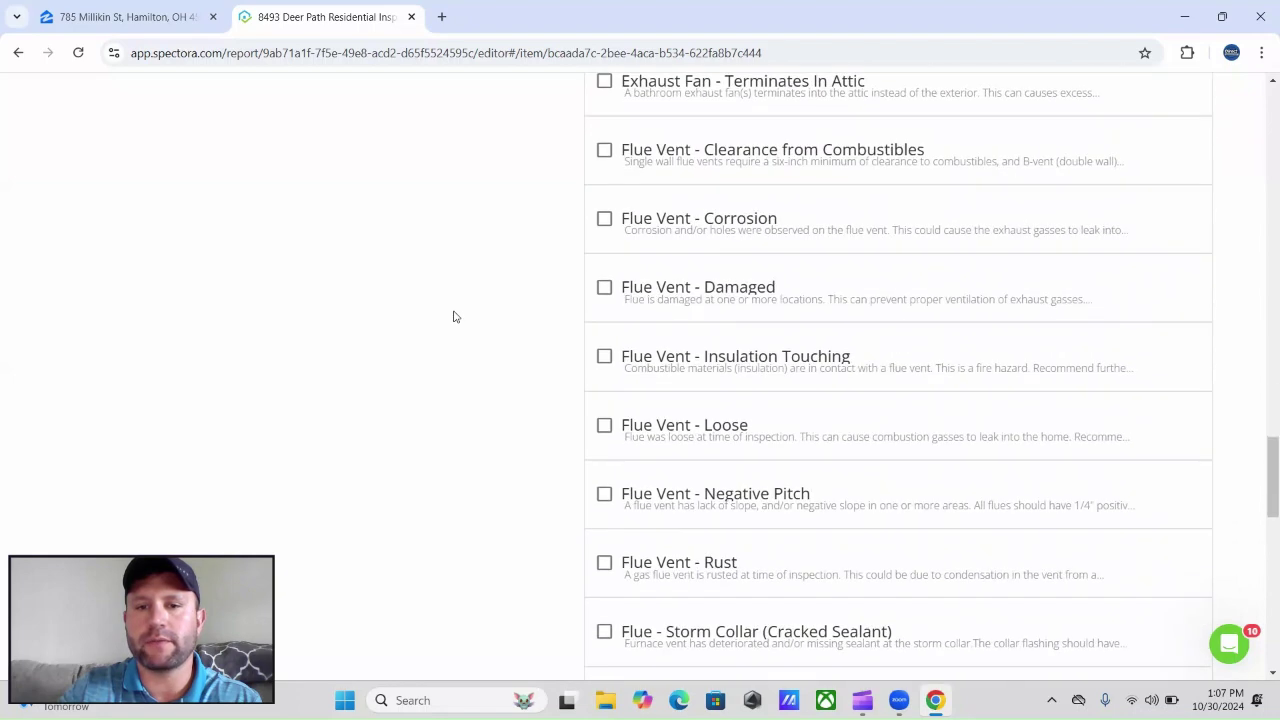
scroll(488, 363, down, 5)
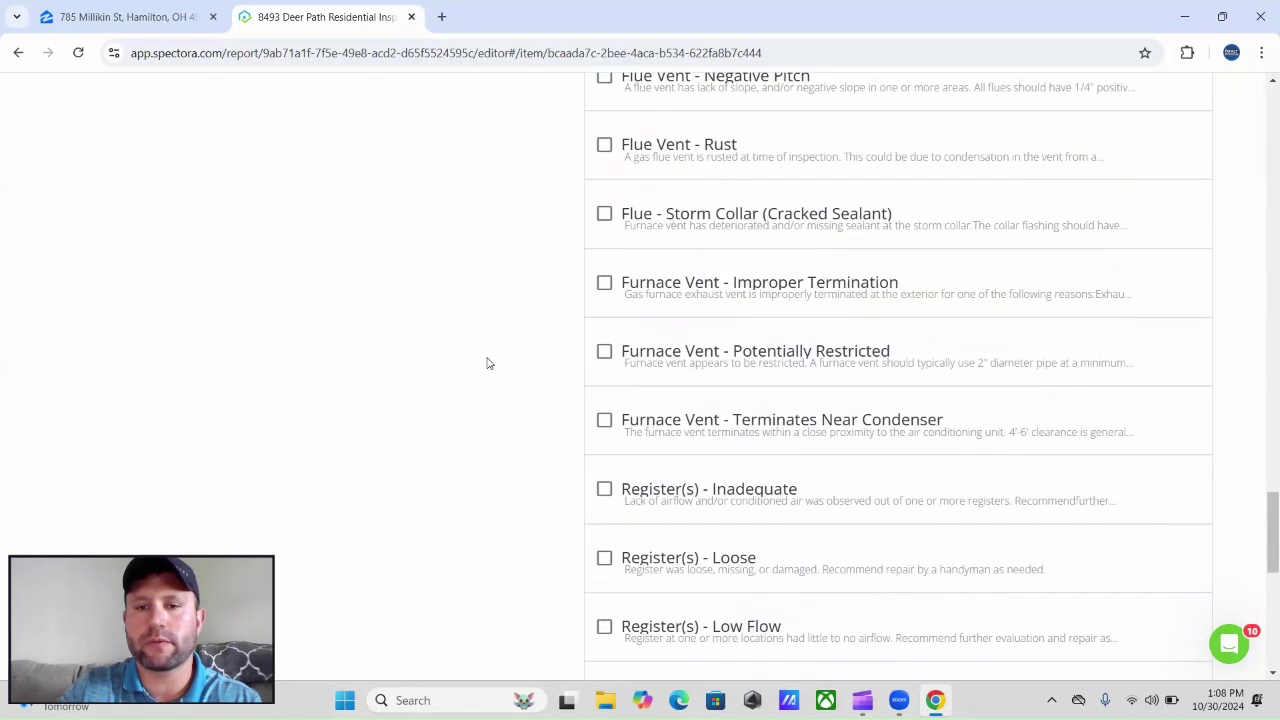
scroll(488, 363, down, 2)
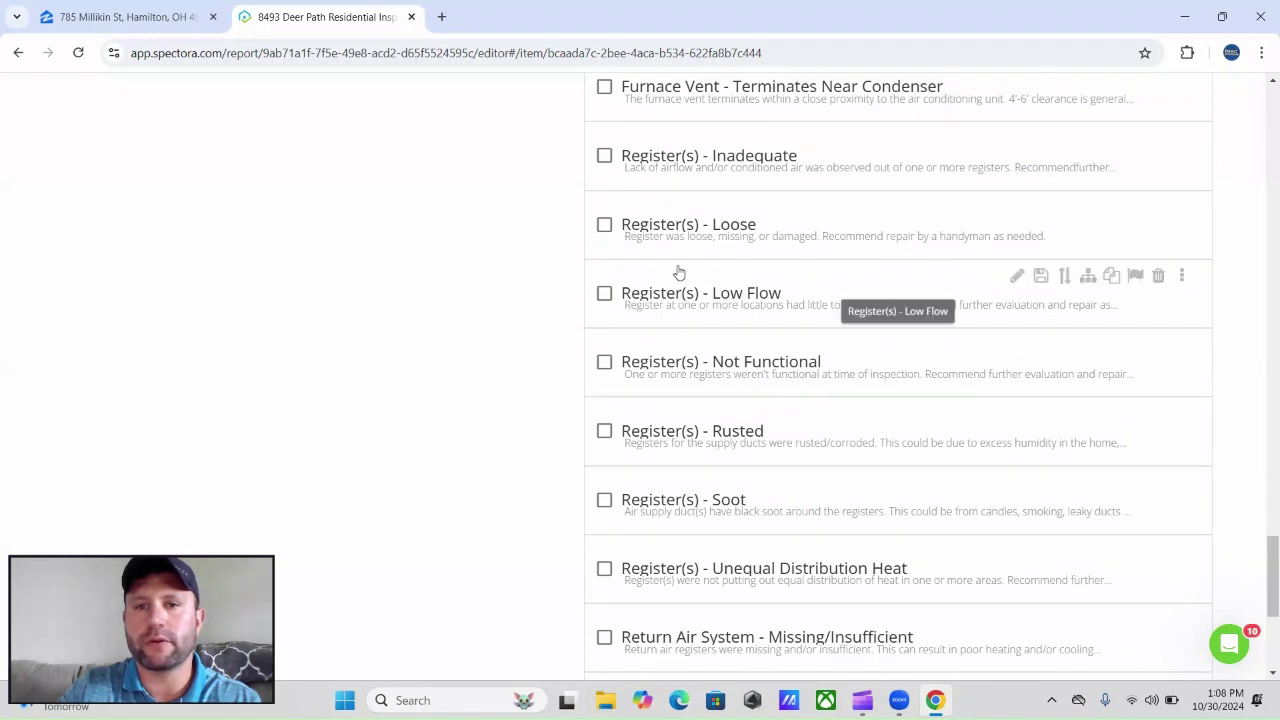
scroll(686, 303, down, 3)
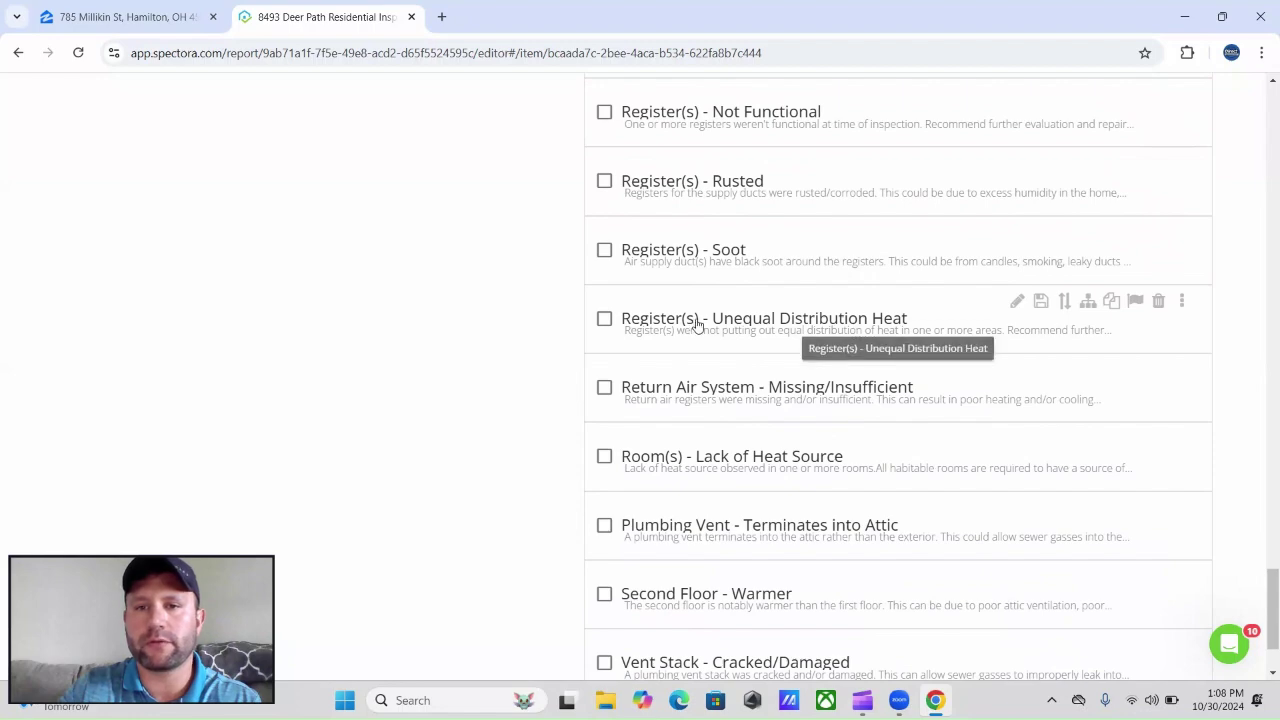
scroll(590, 385, down, 2)
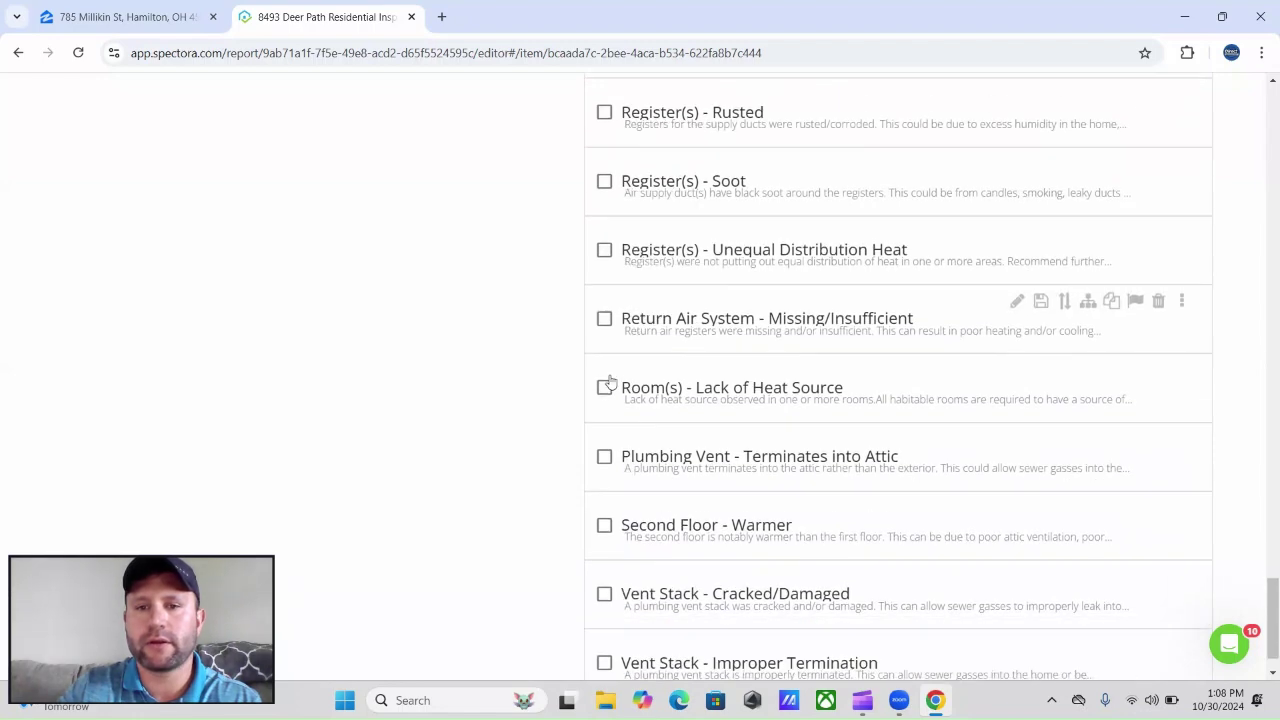
scroll(545, 385, up, 4)
scroll(532, 388, up, 20)
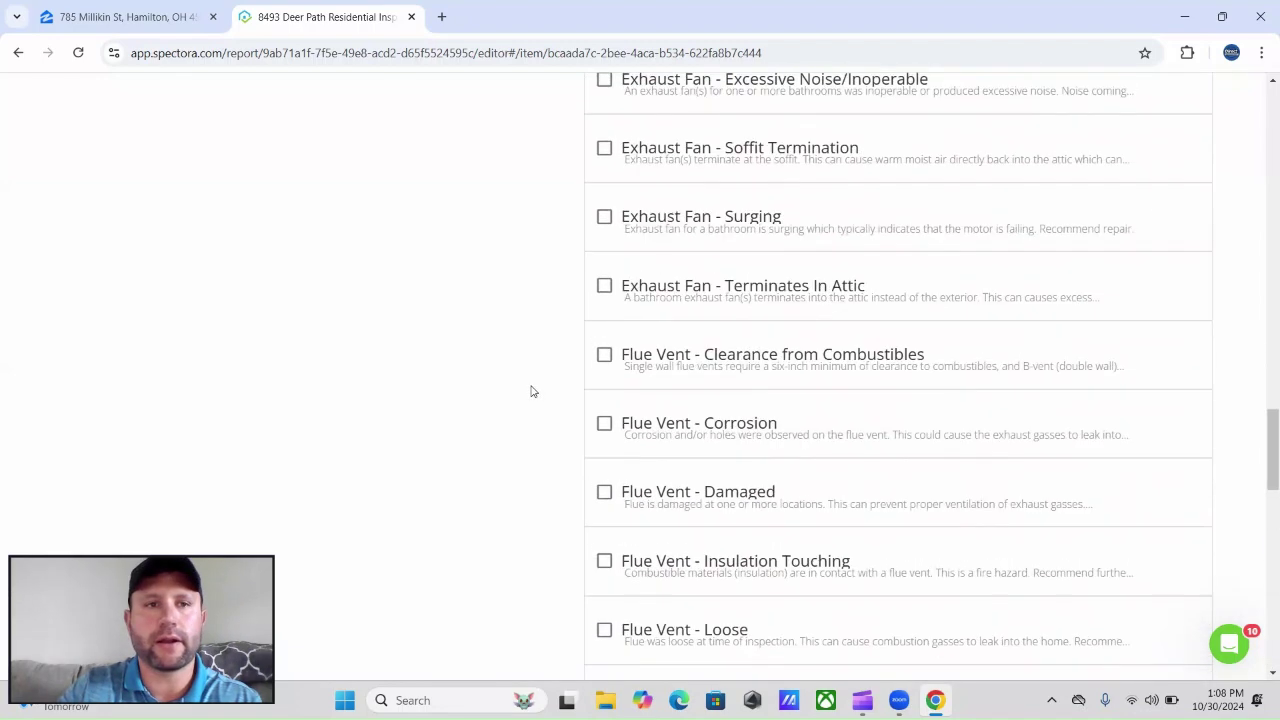
scroll(438, 407, up, 6)
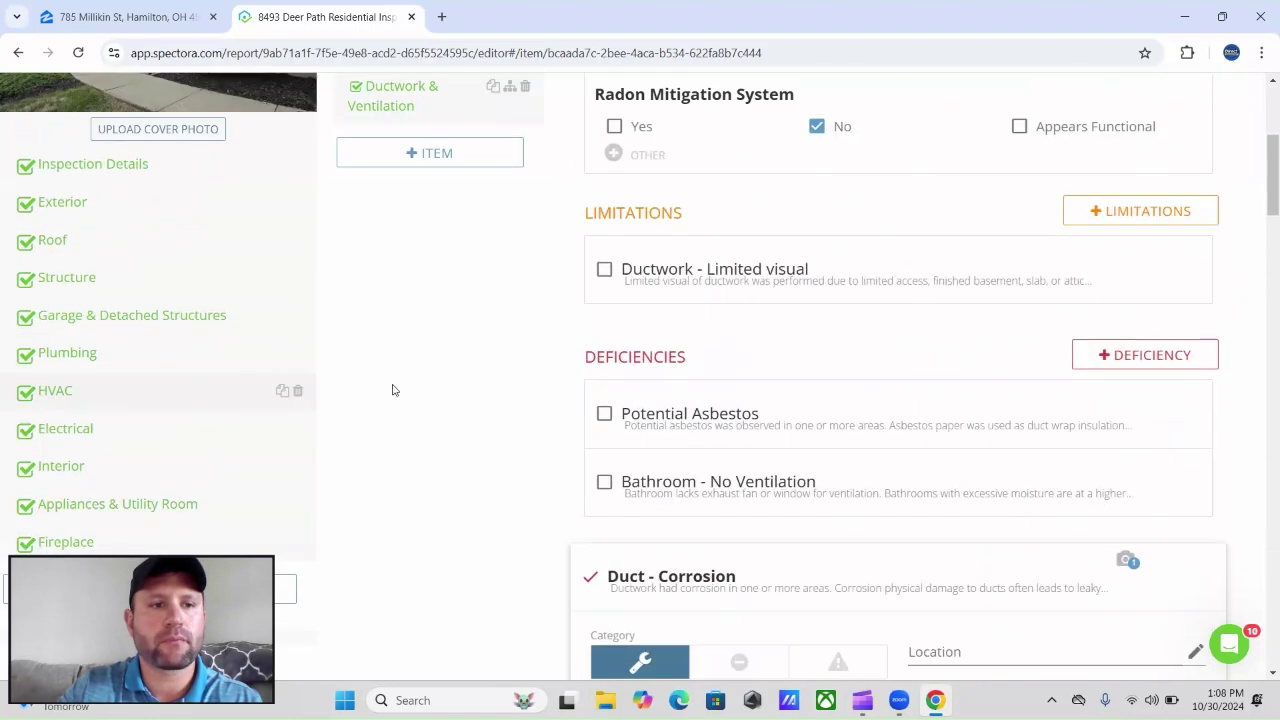
Open the Fireplace section and review its General item's type, photo, flue damper information and Gas Supply Shut Off limitation
scroll(394, 389, down, 2)
click(120, 378)
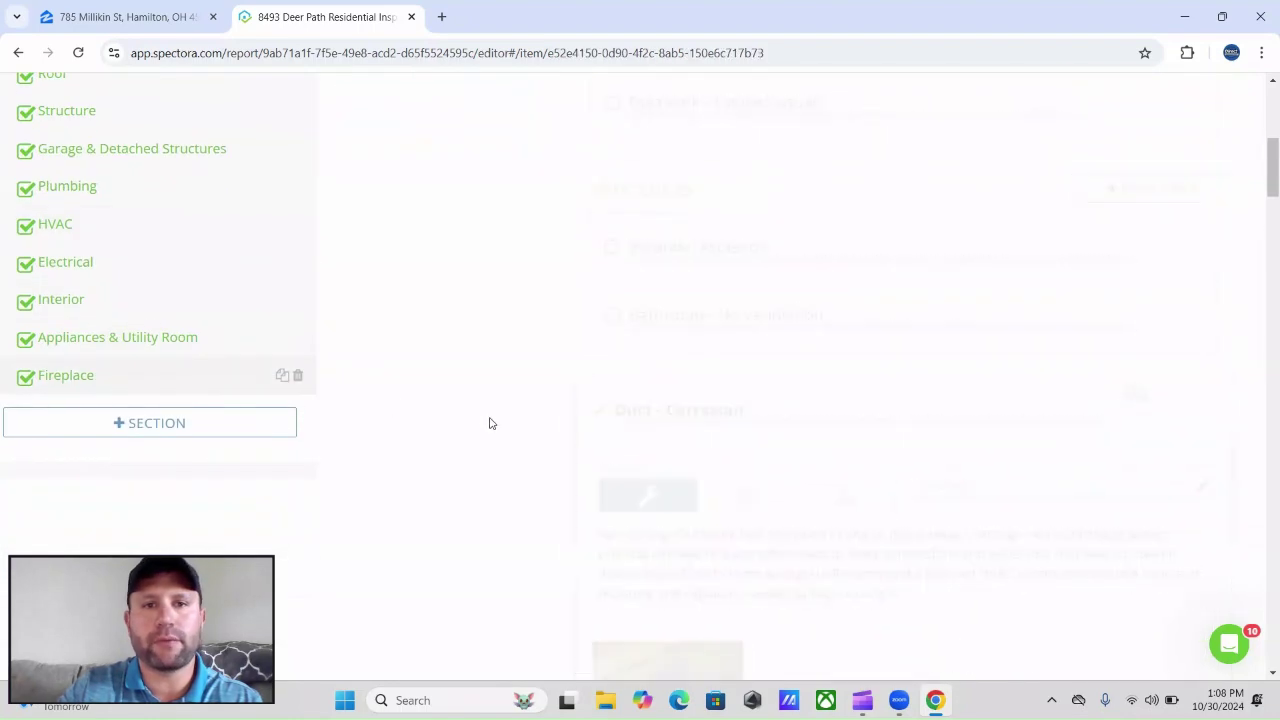
scroll(489, 428, up, 2)
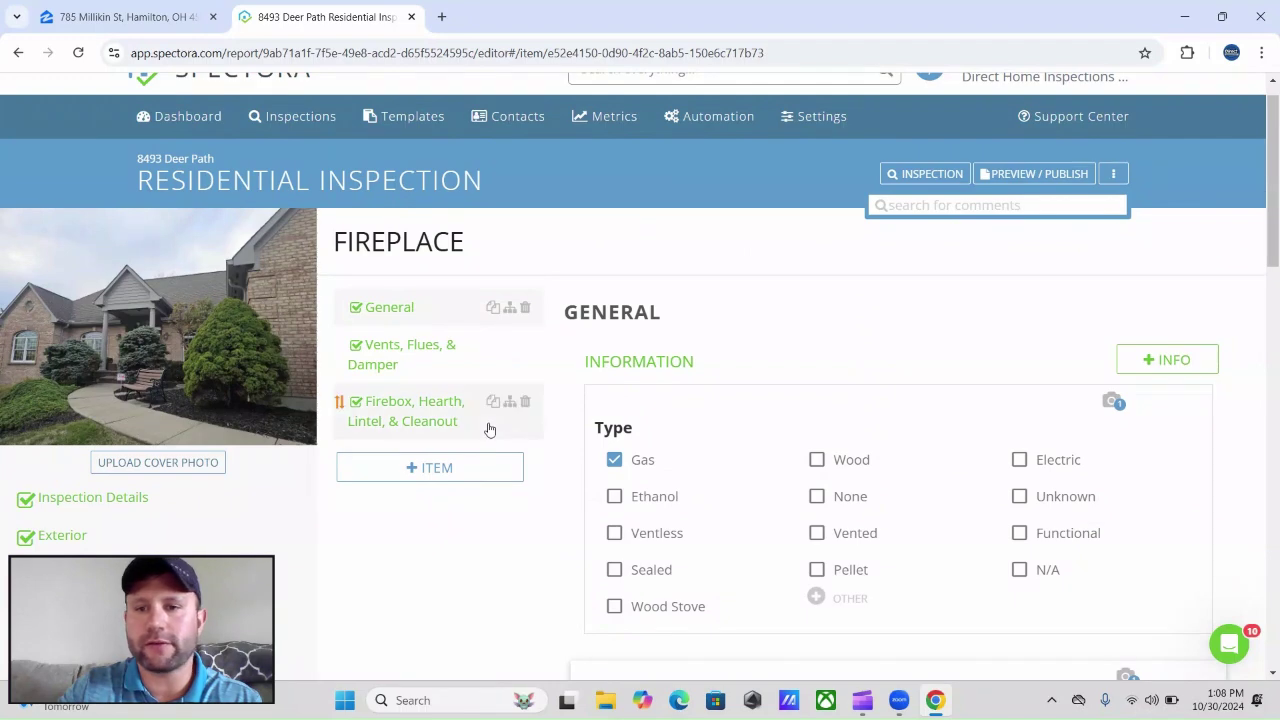
scroll(489, 428, down, 2)
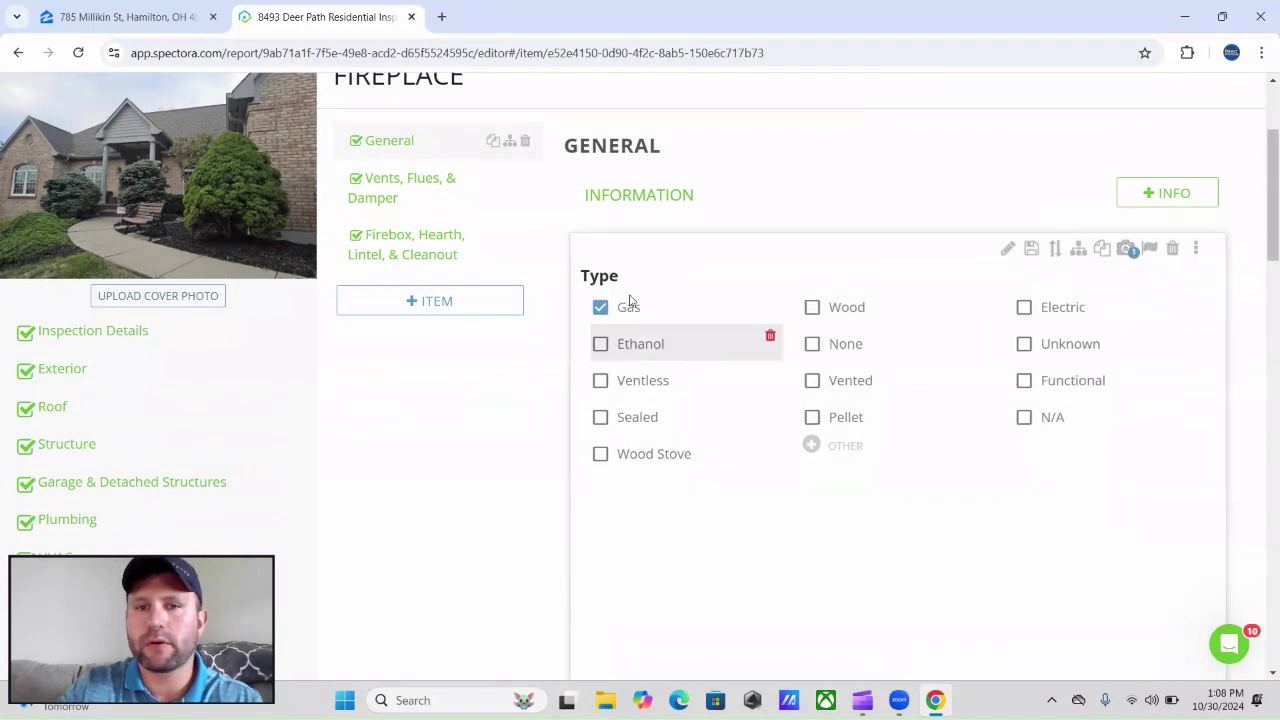
scroll(523, 437, down, 4)
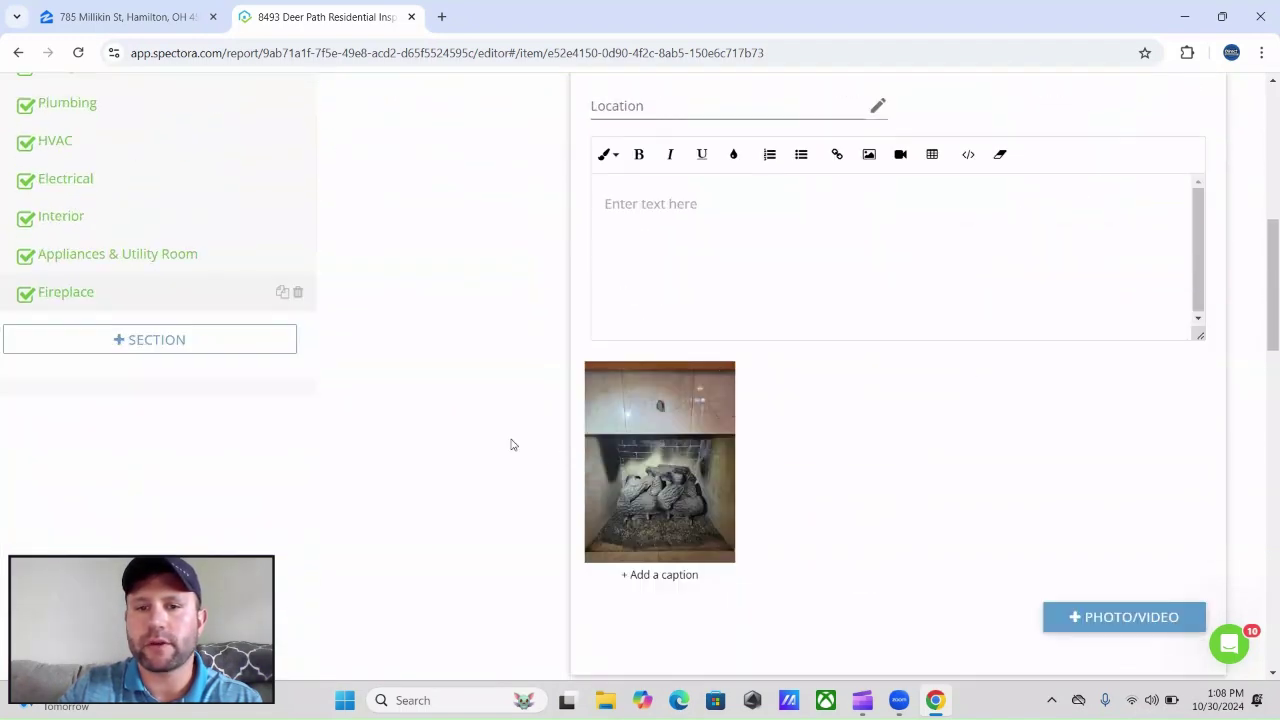
scroll(510, 444, down, 6)
scroll(600, 460, down, 2)
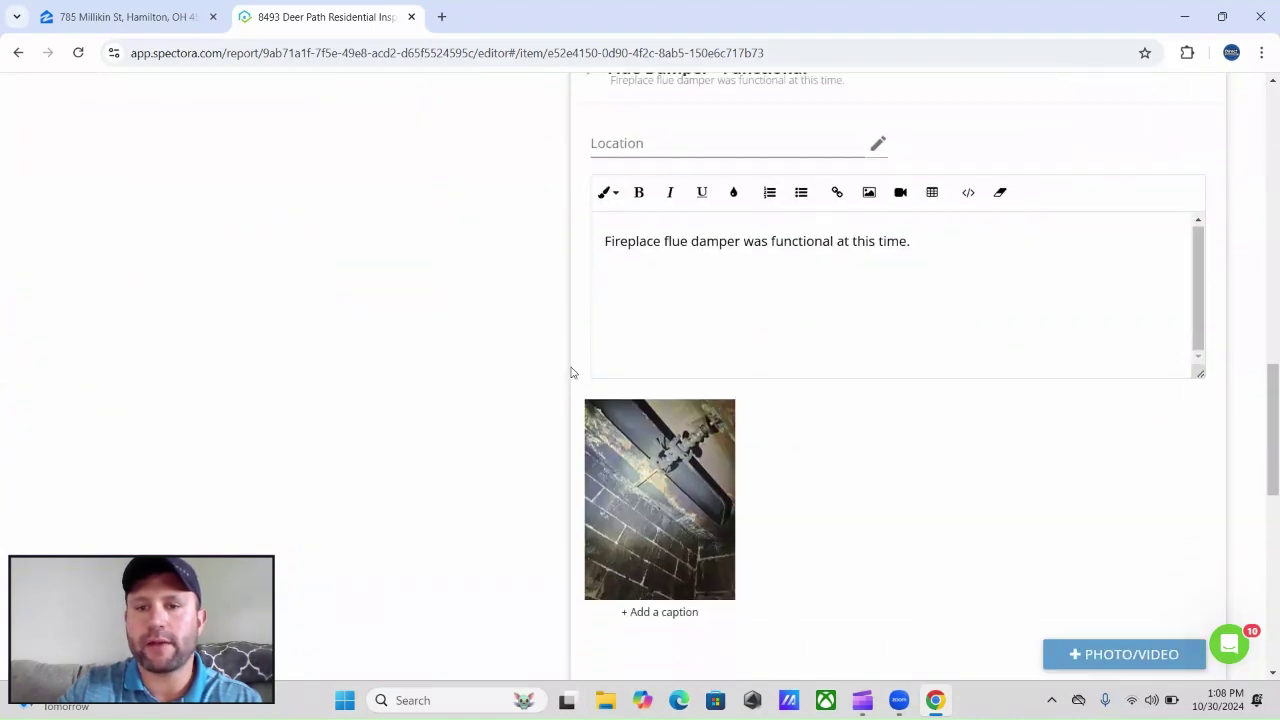
scroll(474, 380, down, 7)
scroll(500, 370, down, 1)
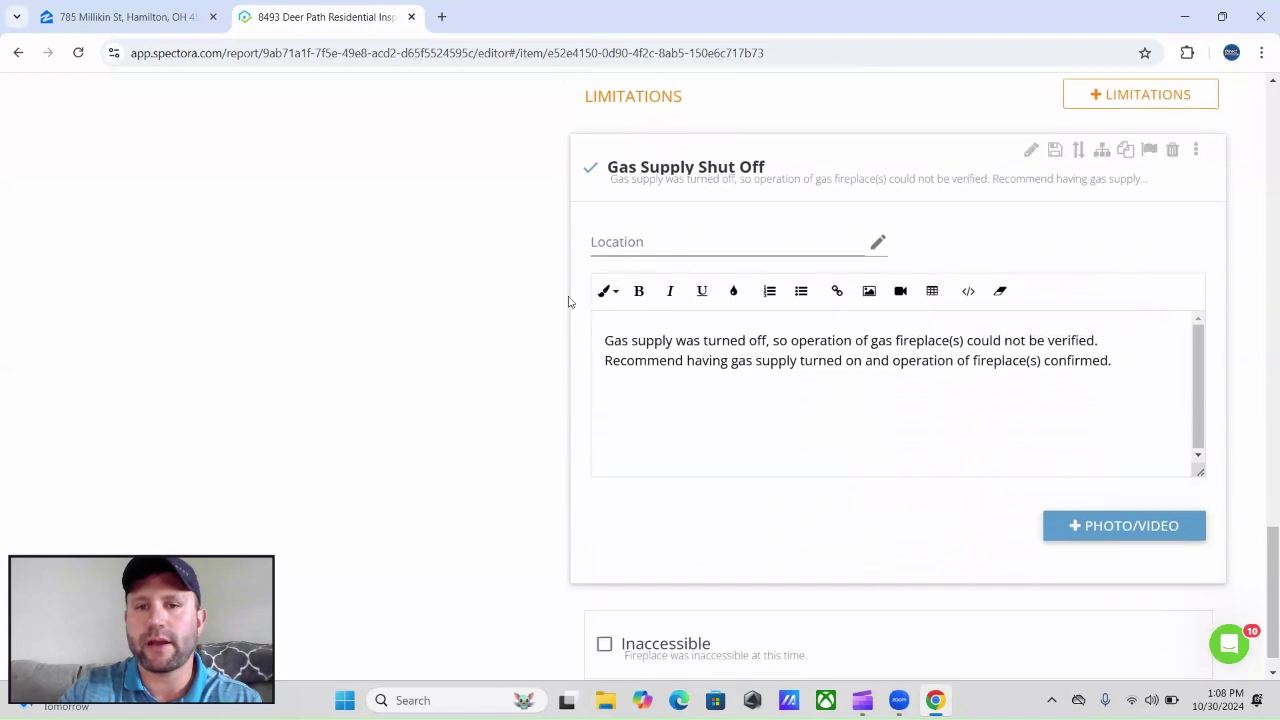
Open the Vents, Flues, & Damper item and review the Gas Fireplace - Inoperable deficiency with its location note and photos
scroll(537, 449, up, 3)
scroll(530, 450, up, 12)
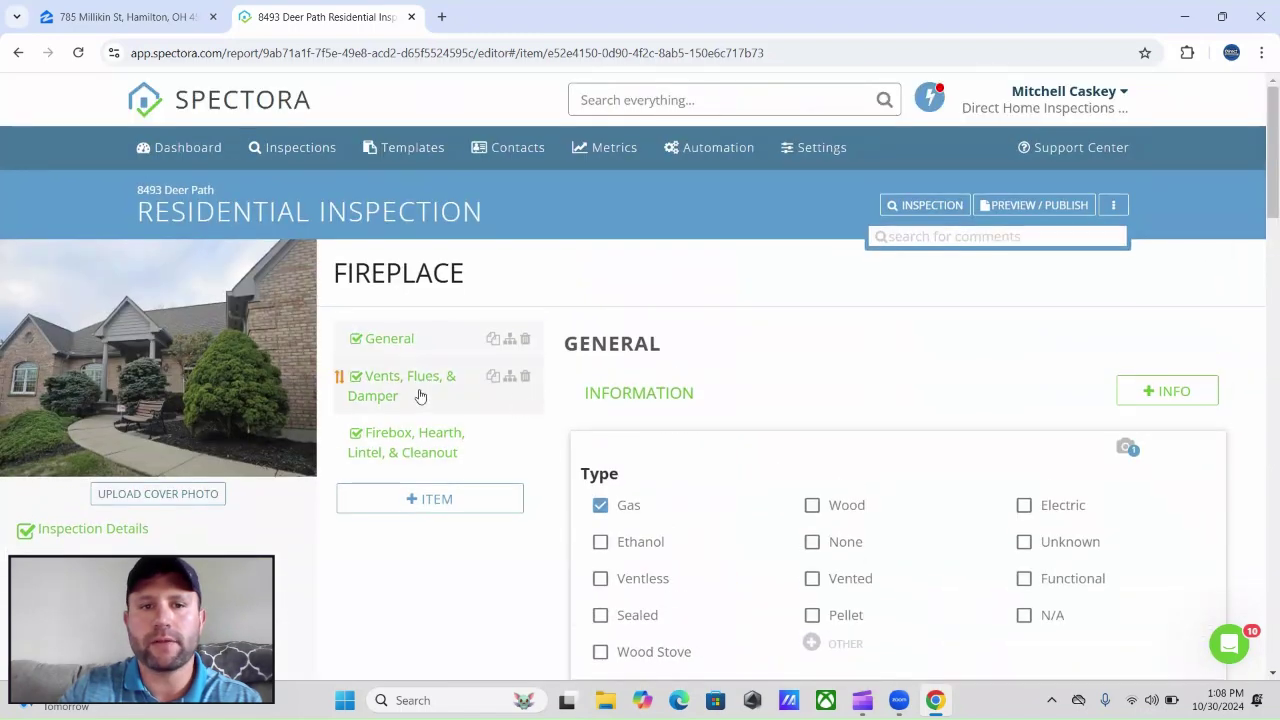
click(420, 396)
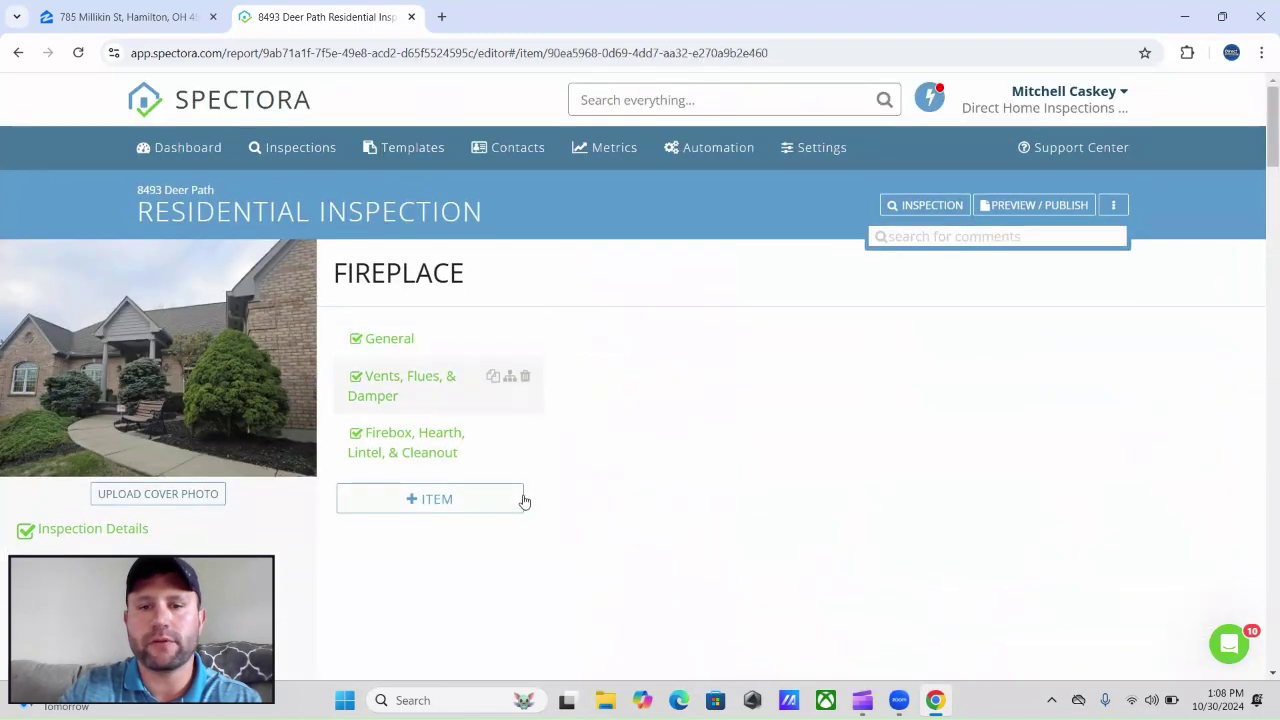
scroll(521, 498, down, 8)
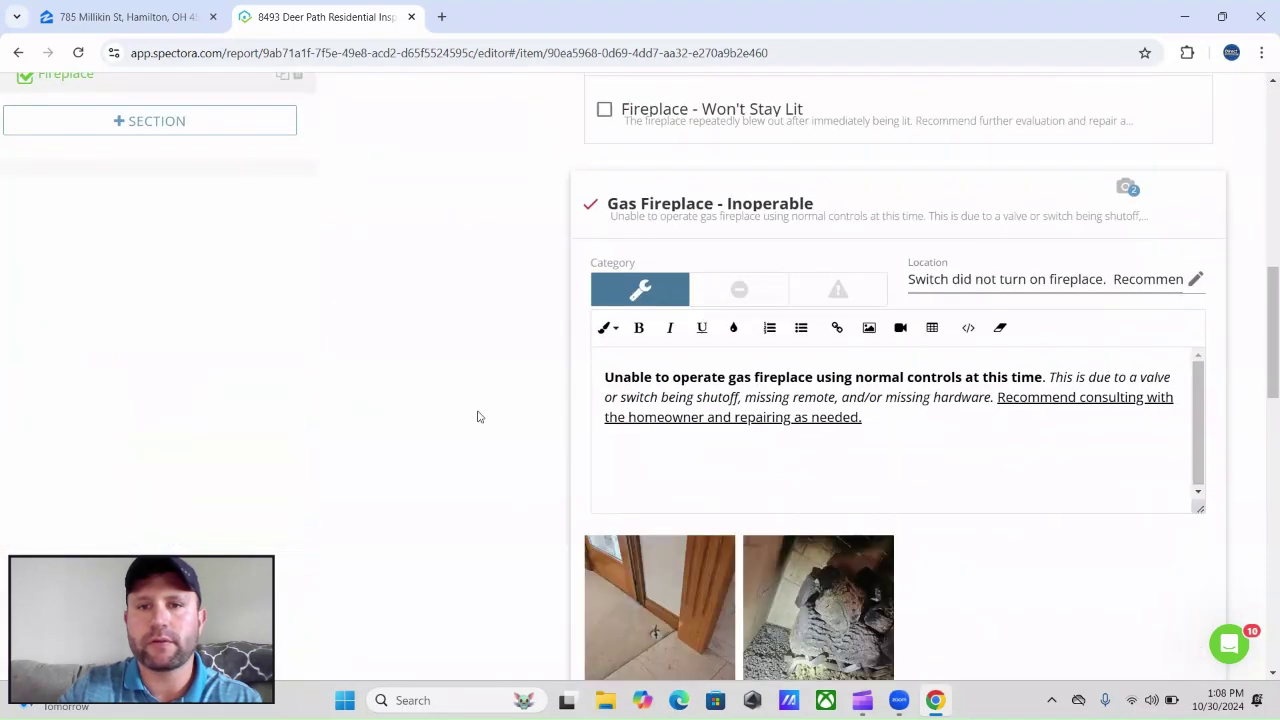
scroll(477, 416, down, 2)
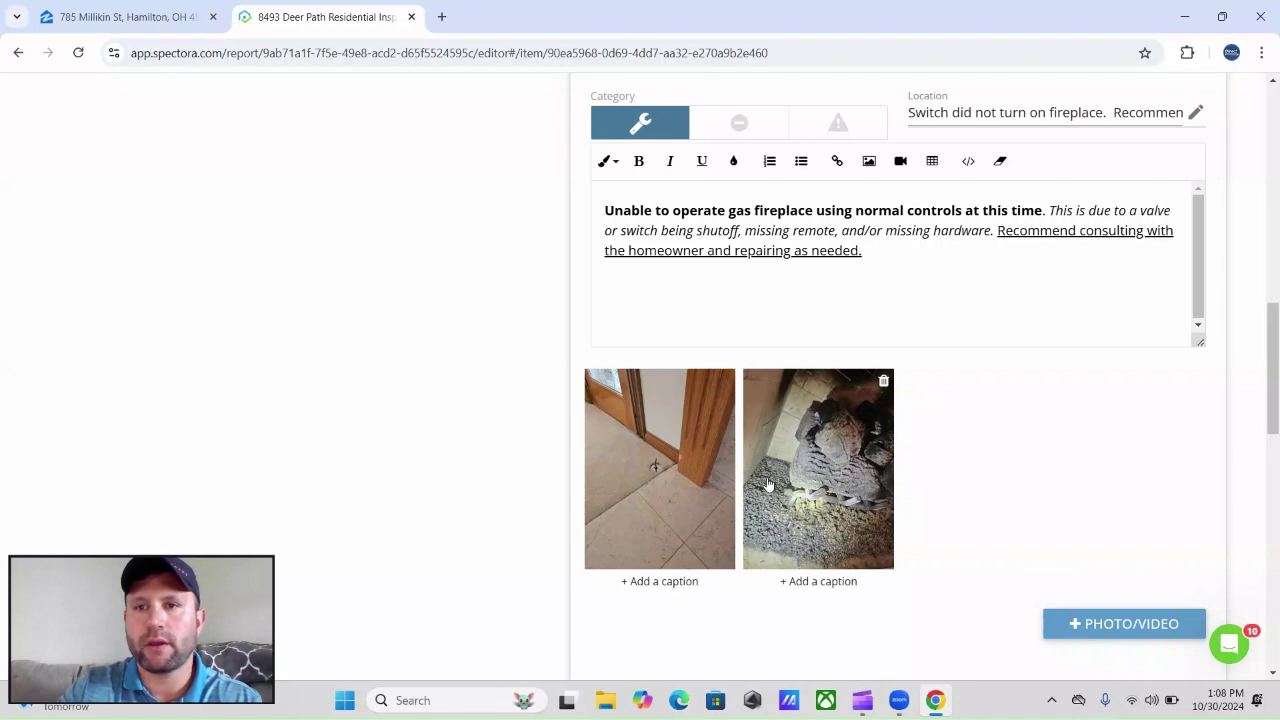
scroll(930, 250, up, 1)
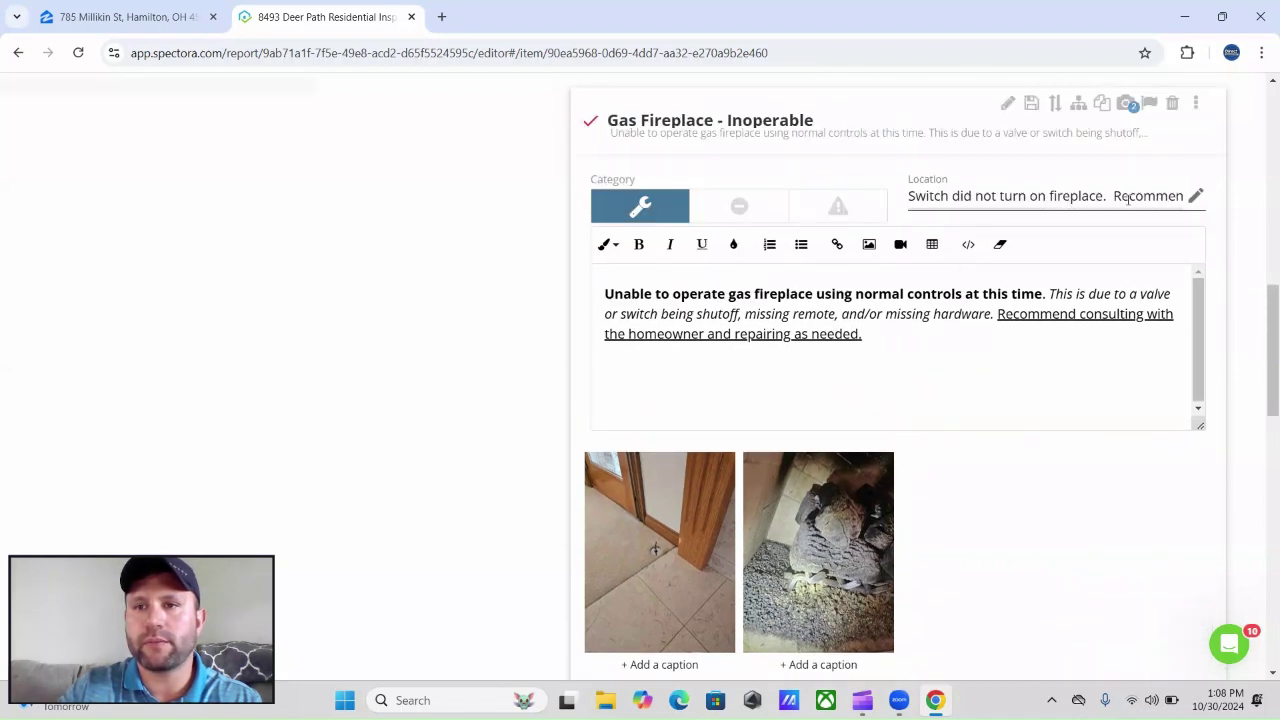
Examine the Fireplace - Rust deficiency's description and photo, along with the deficiency options around it
scroll(500, 425, down, 4)
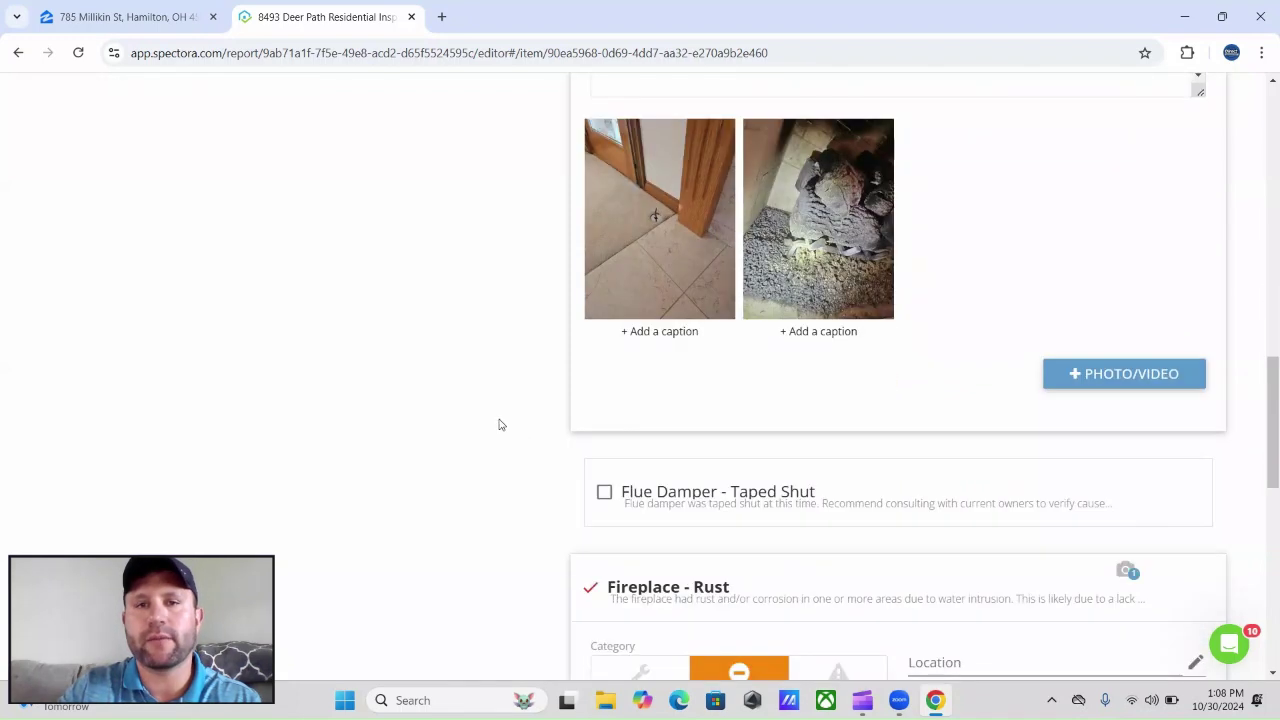
scroll(531, 449, down, 4)
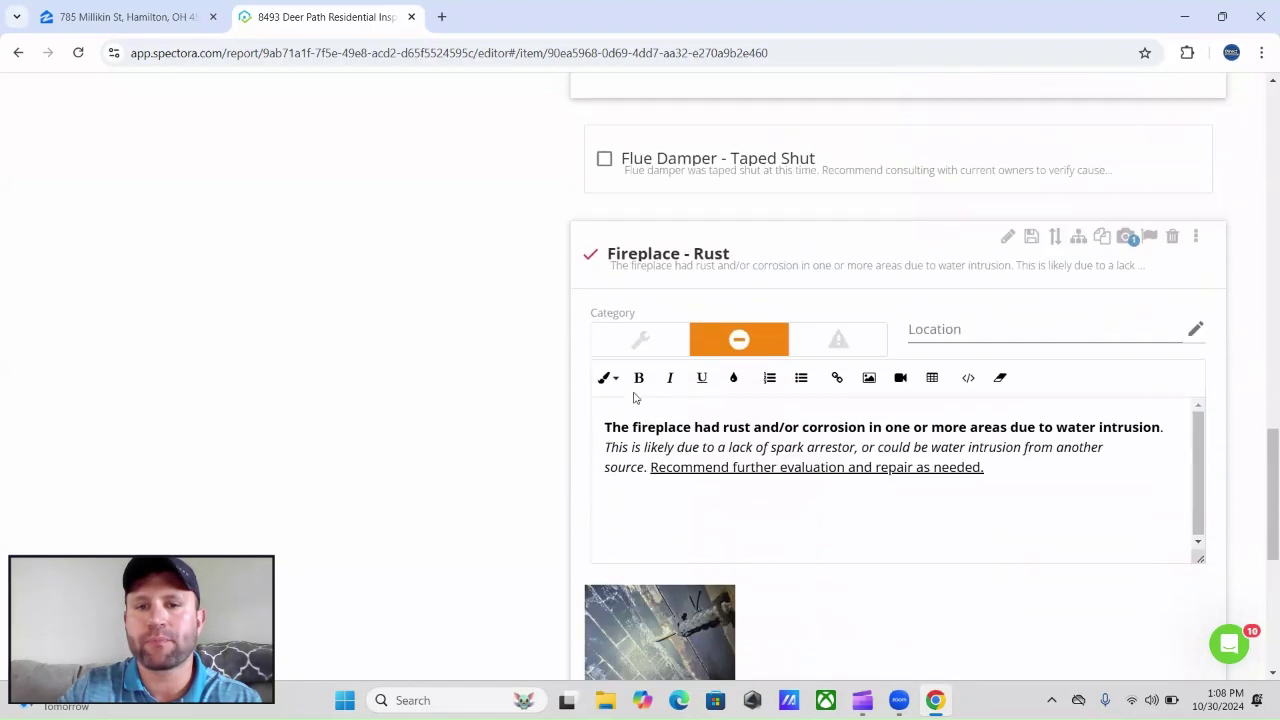
scroll(564, 488, down, 2)
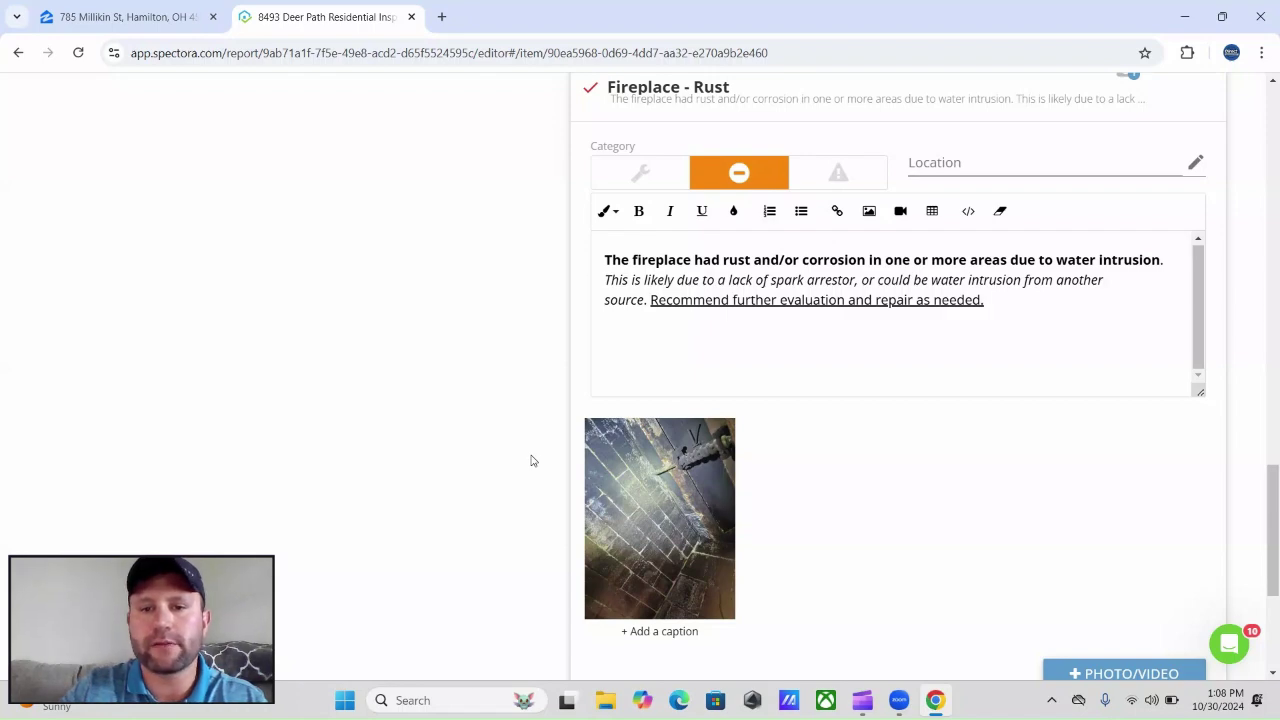
scroll(531, 460, down, 1)
scroll(531, 457, up, 2)
scroll(537, 486, down, 3)
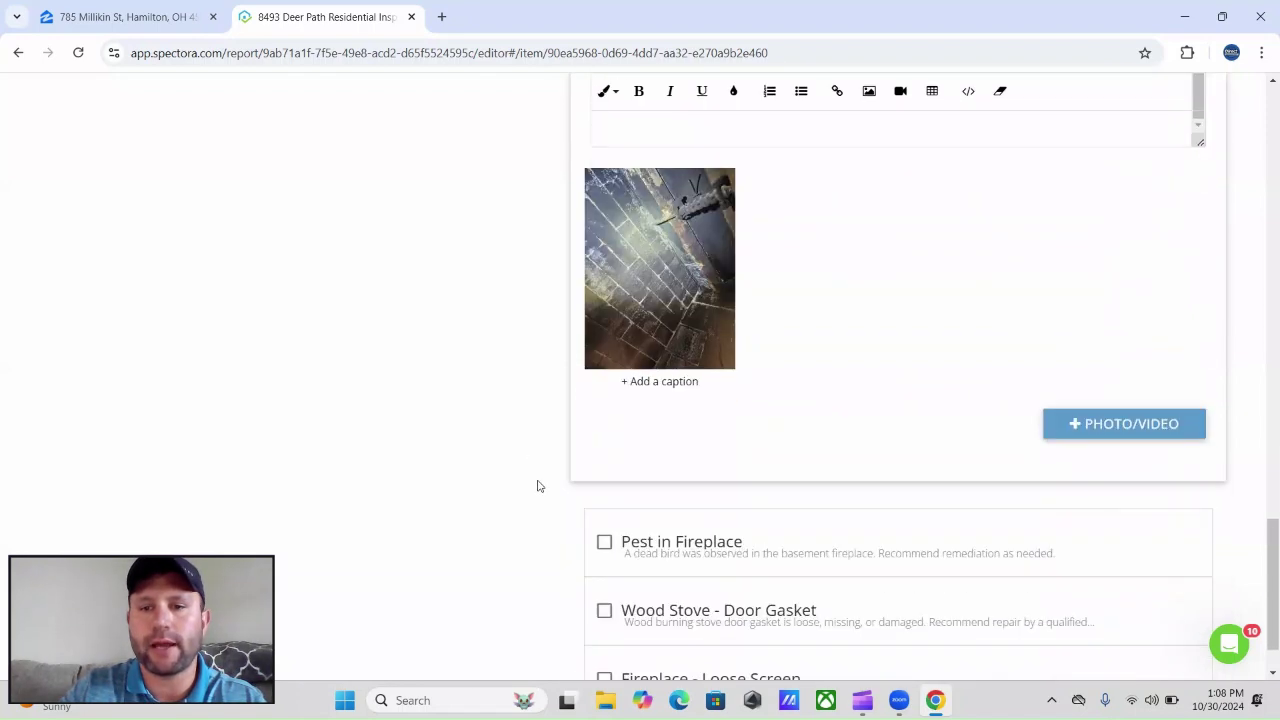
scroll(537, 486, up, 3)
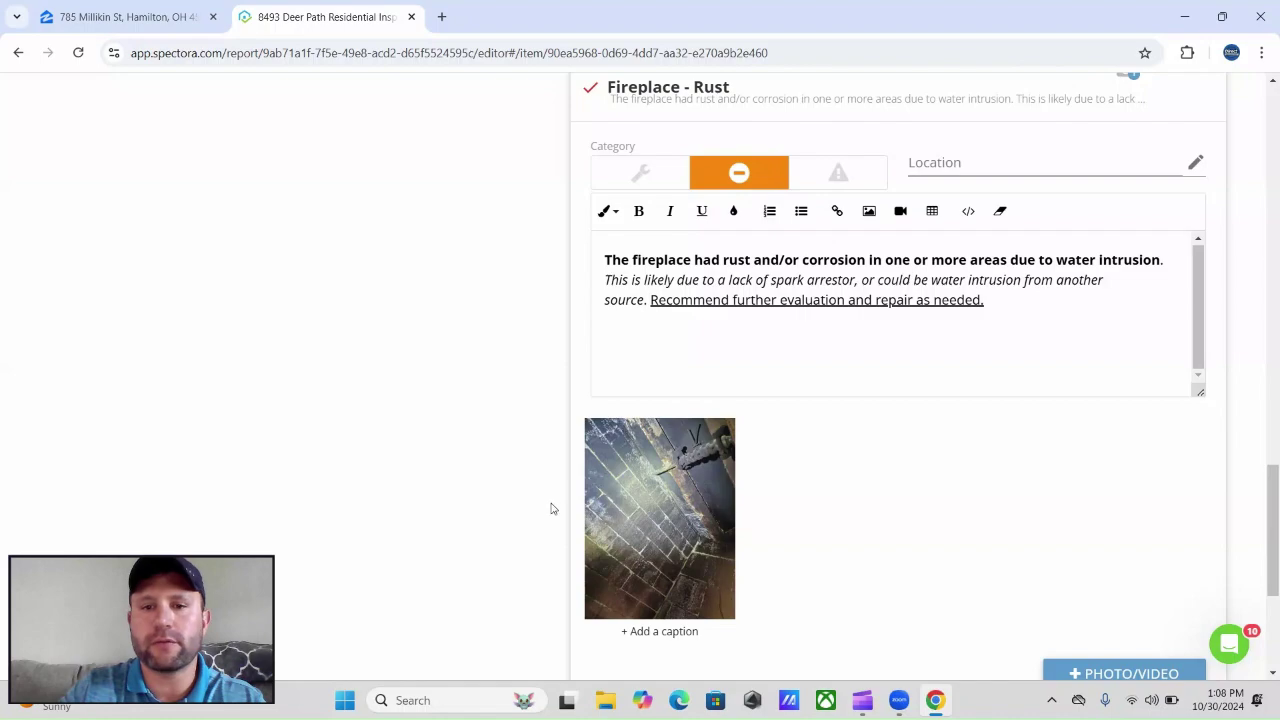
scroll(551, 509, up, 5)
scroll(551, 509, down, 8)
Open the Garage & Detached Structures section and review the Garage - Stored Items limitation and its photo
scroll(550, 509, up, 15)
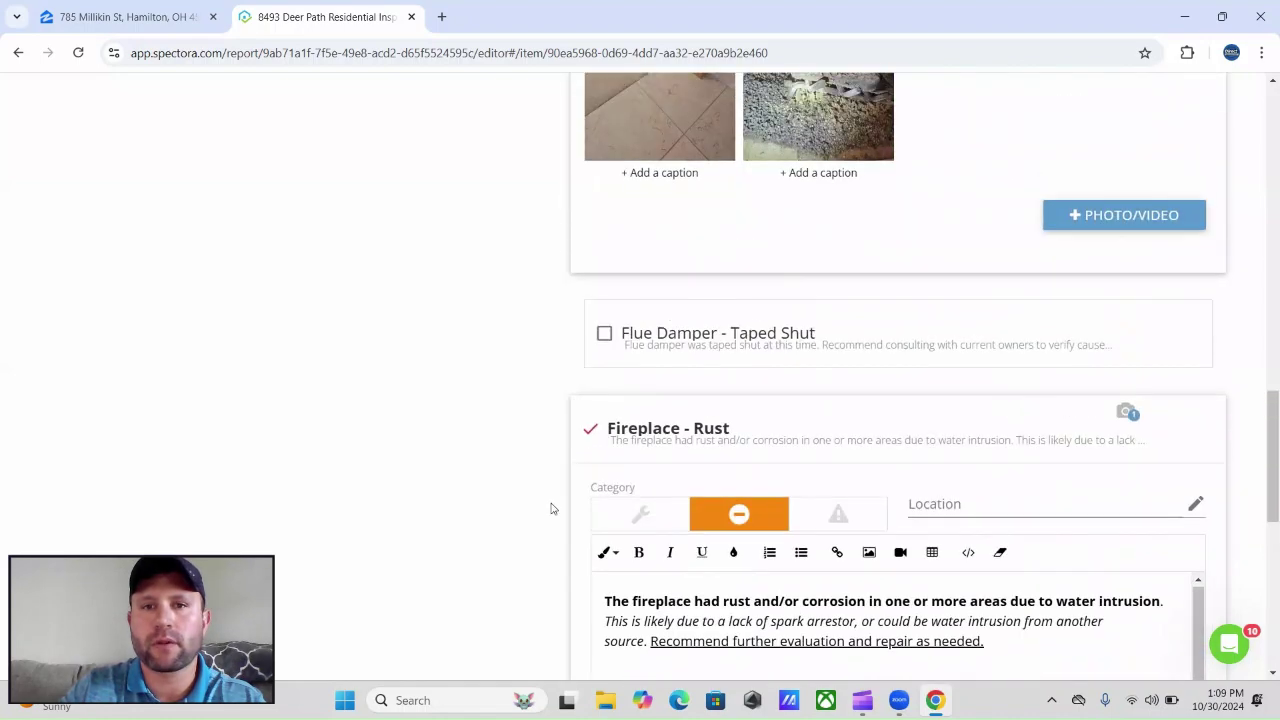
scroll(549, 510, down, 6)
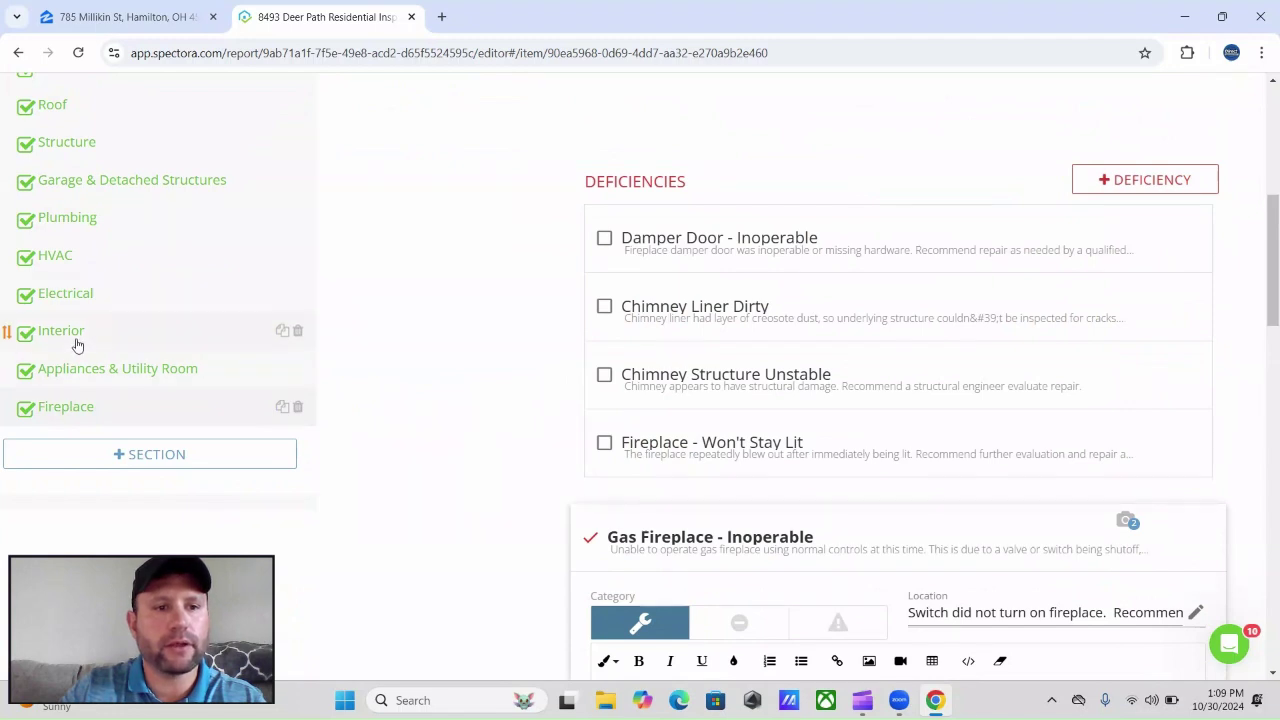
click(84, 181)
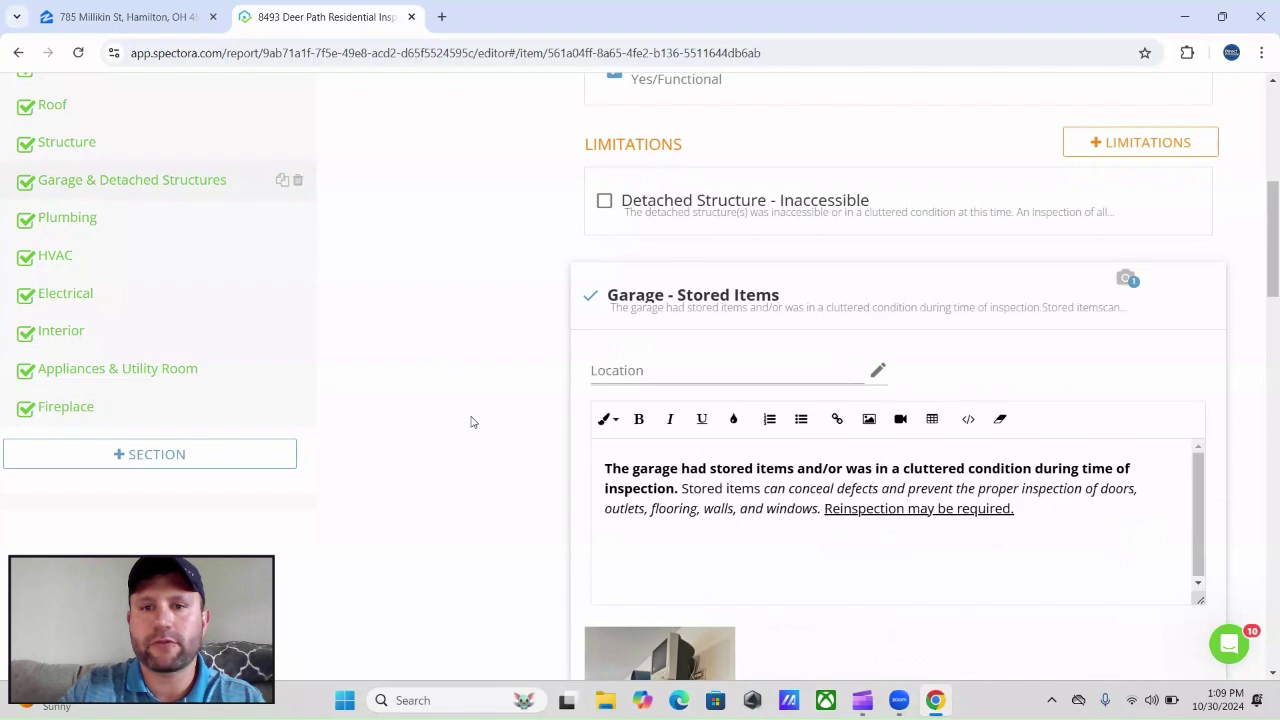
scroll(531, 380, down, 3)
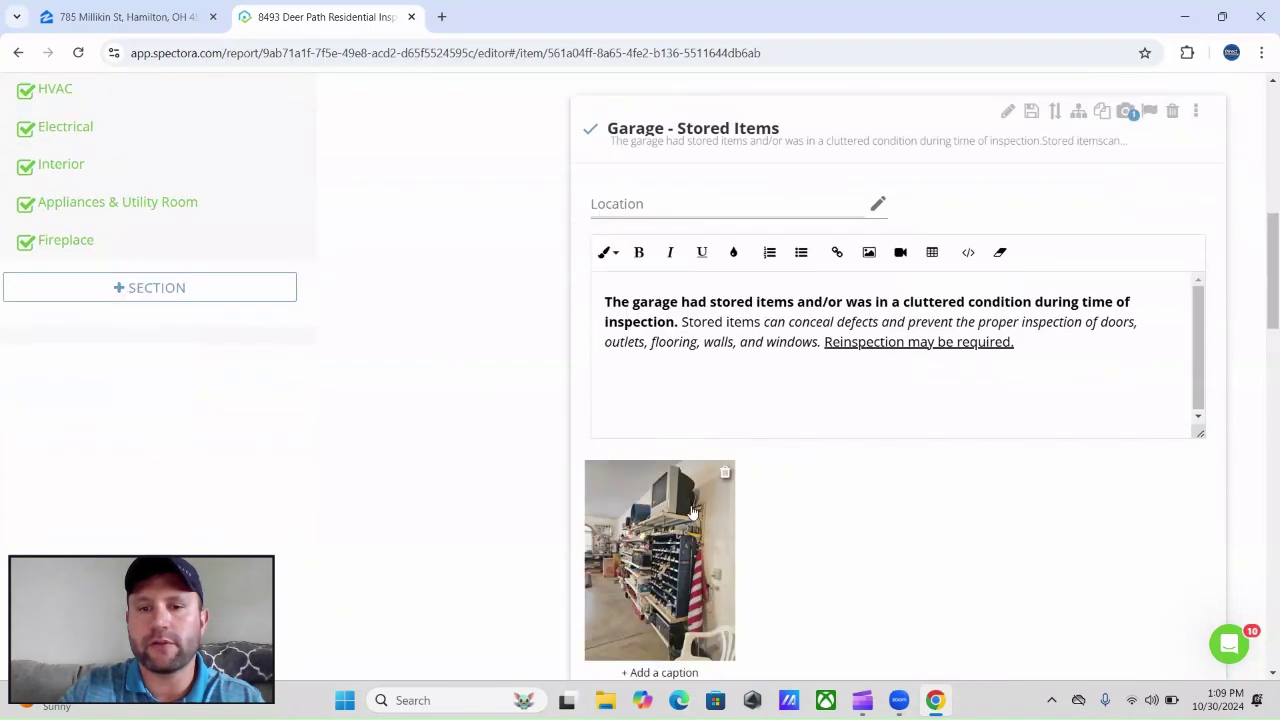
scroll(540, 494, down, 5)
Expand the Garage Door - Type information and examine its description and attached video
scroll(538, 494, up, 10)
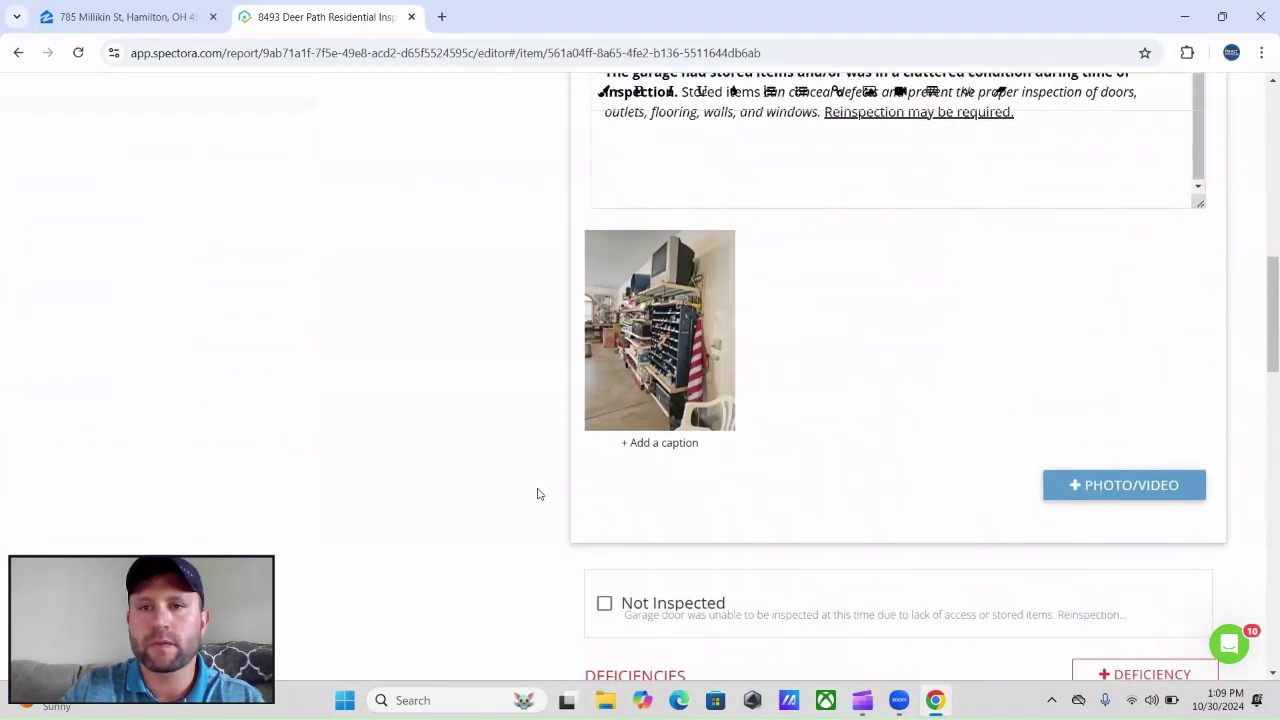
scroll(538, 494, up, 1)
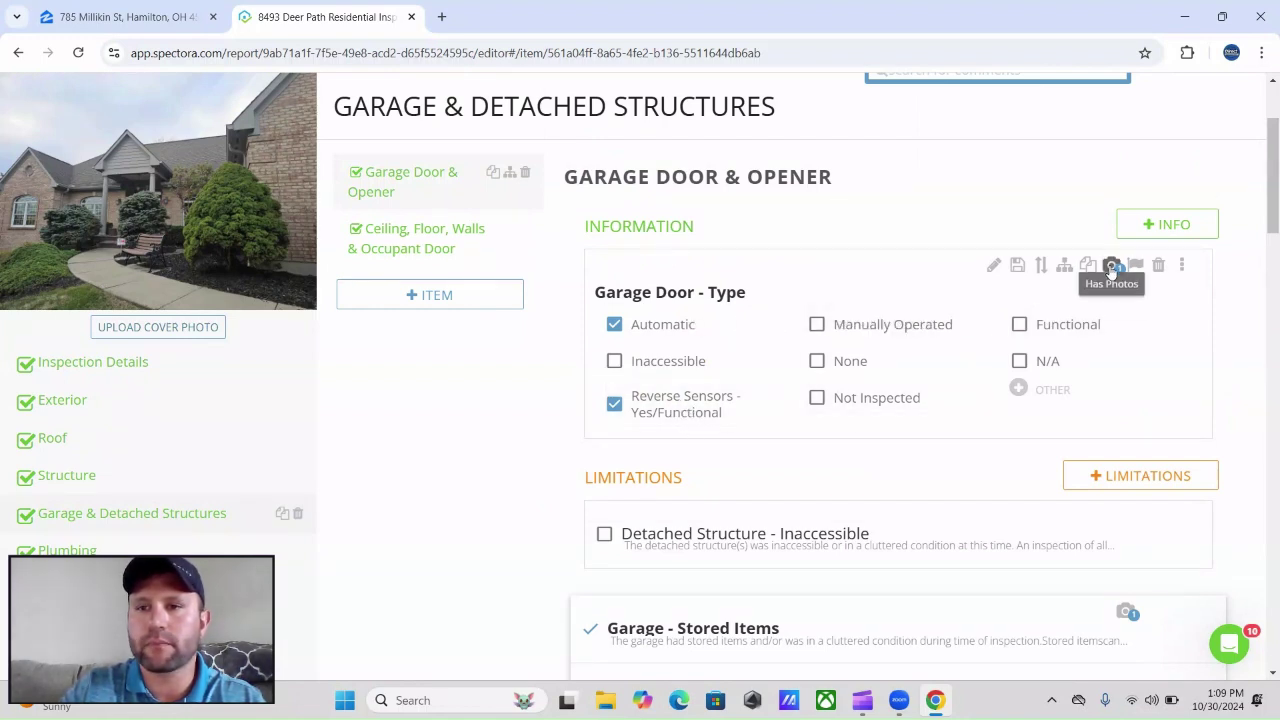
click(703, 435)
scroll(574, 409, down, 2)
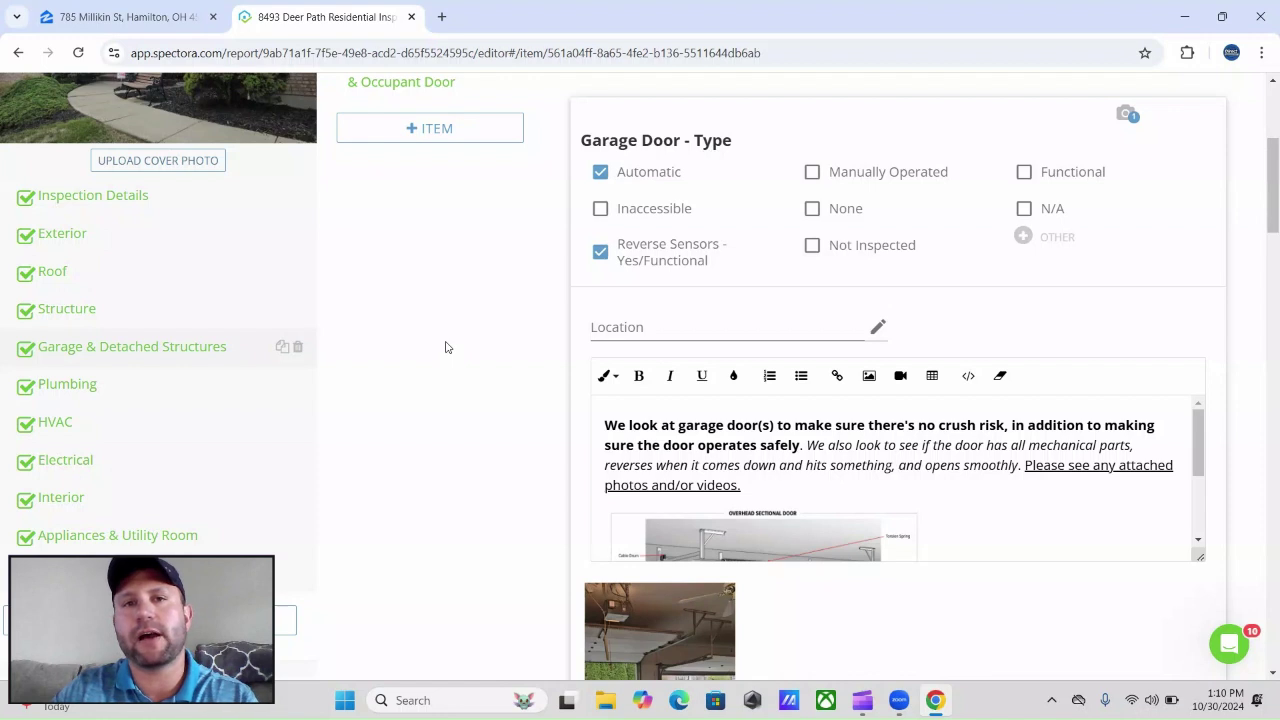
scroll(466, 337, down, 3)
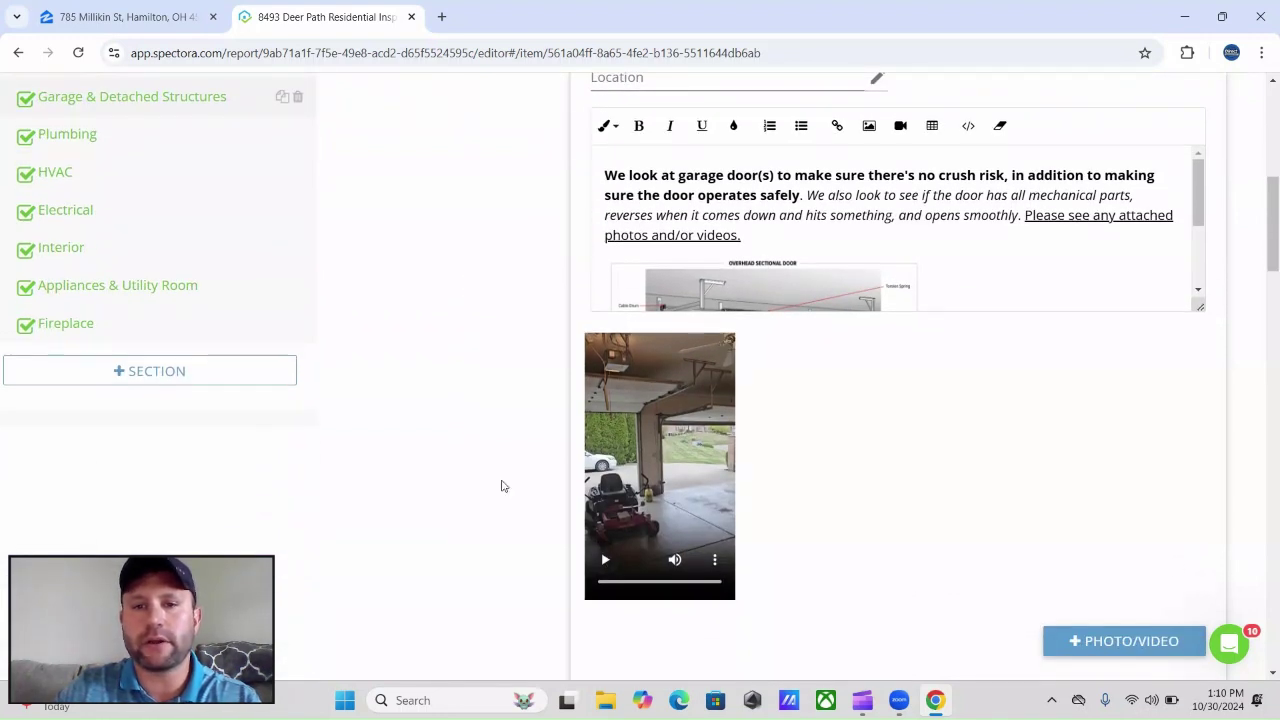
Look through the garage door item's limitations and its full list of deficiency options, such as reverse sensors, weatherstripping and trim
scroll(498, 426, down, 6)
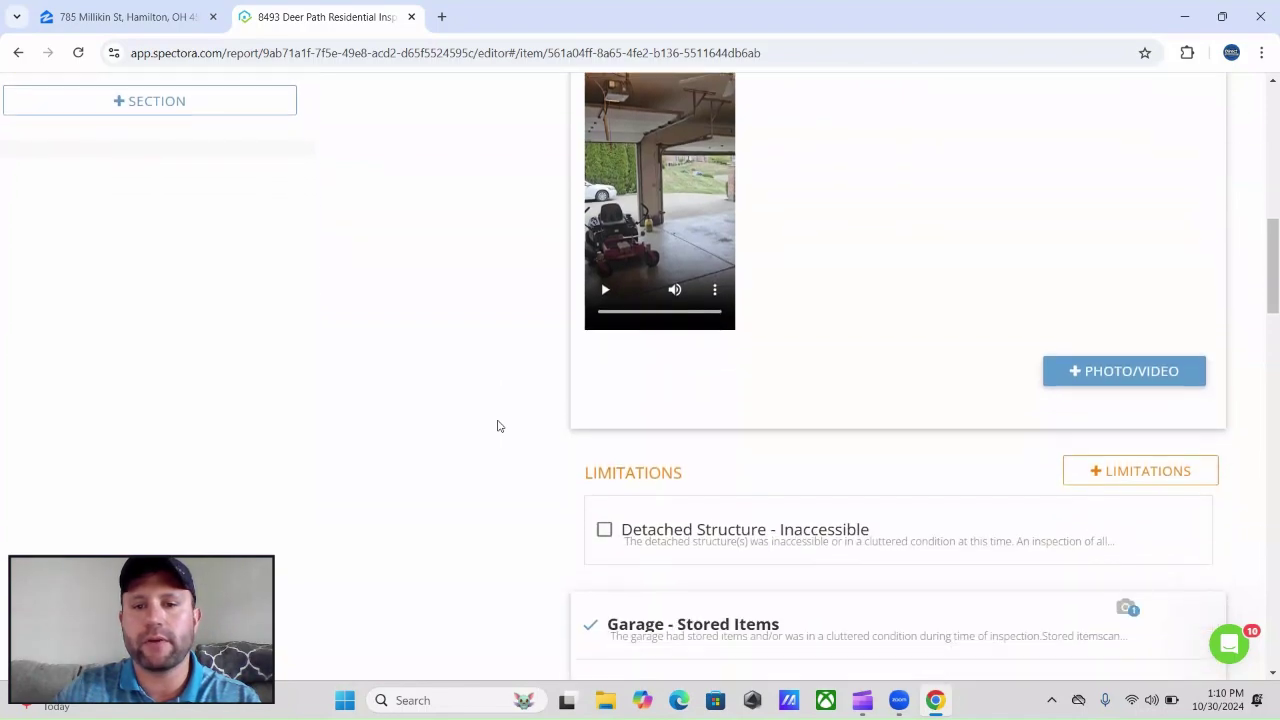
scroll(498, 427, down, 10)
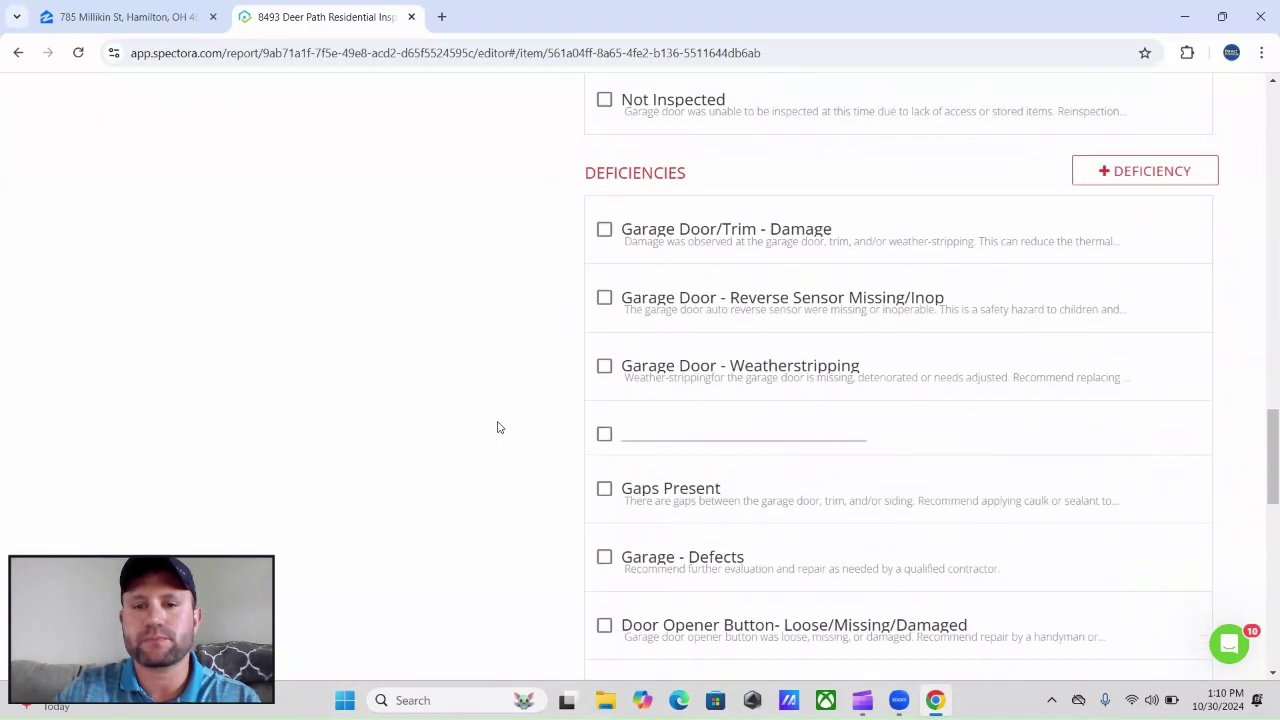
scroll(498, 427, down, 6)
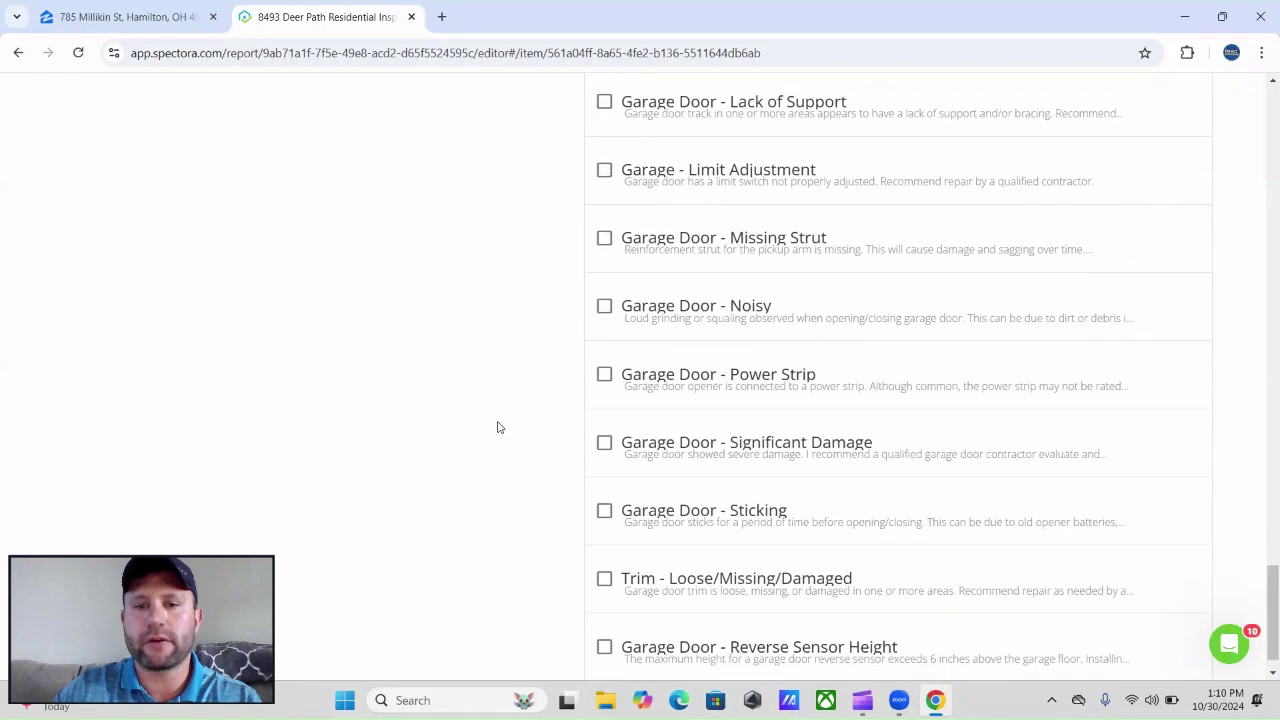
scroll(495, 434, up, 11)
scroll(494, 439, up, 15)
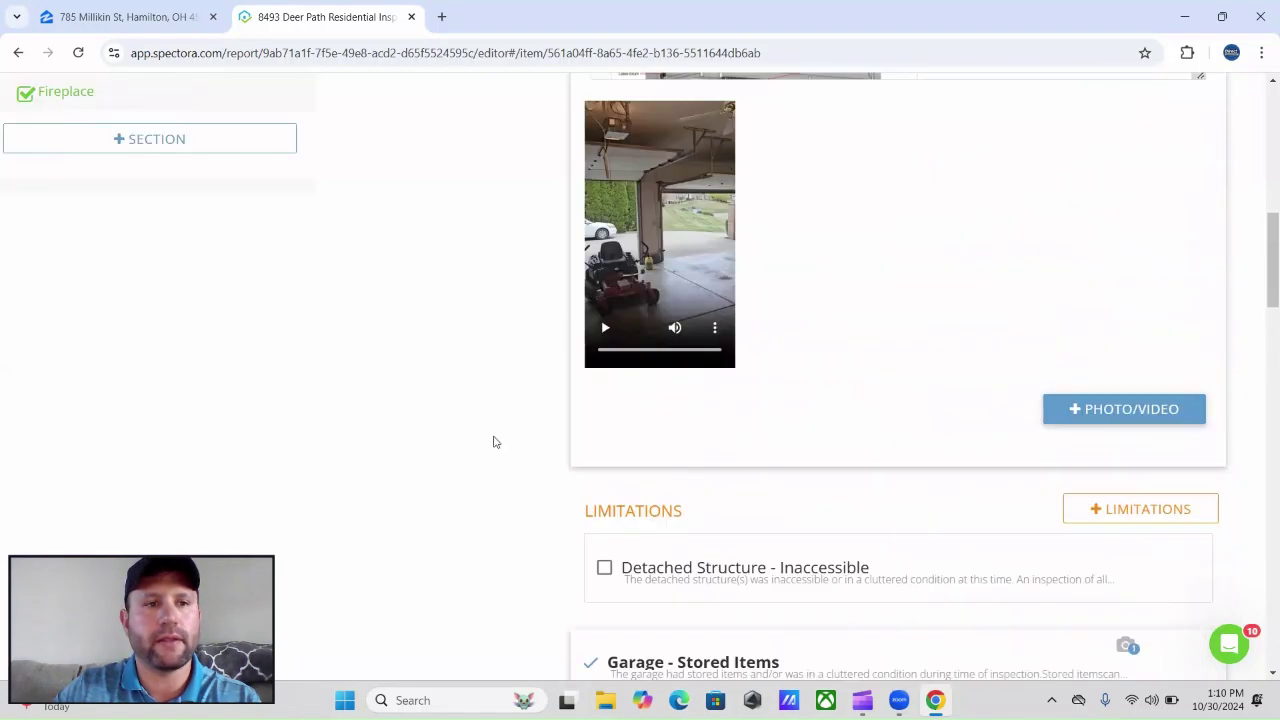
scroll(491, 443, down, 5)
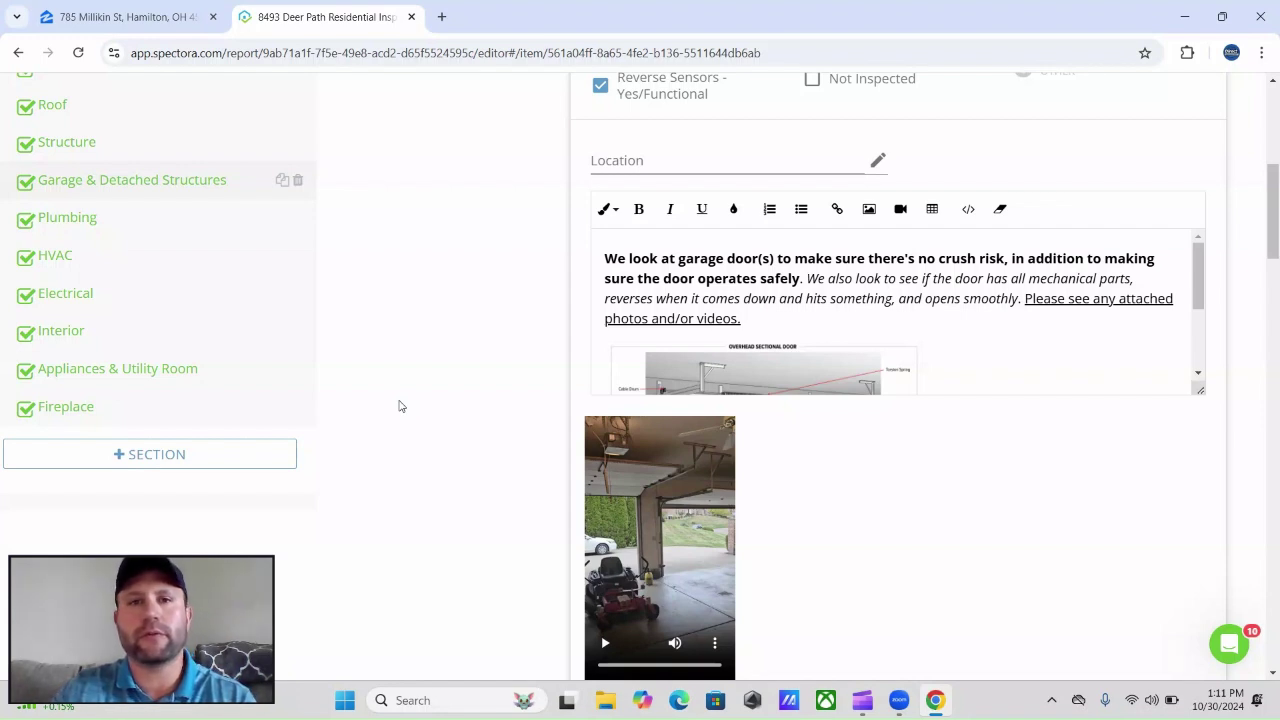
scroll(400, 406, up, 2)
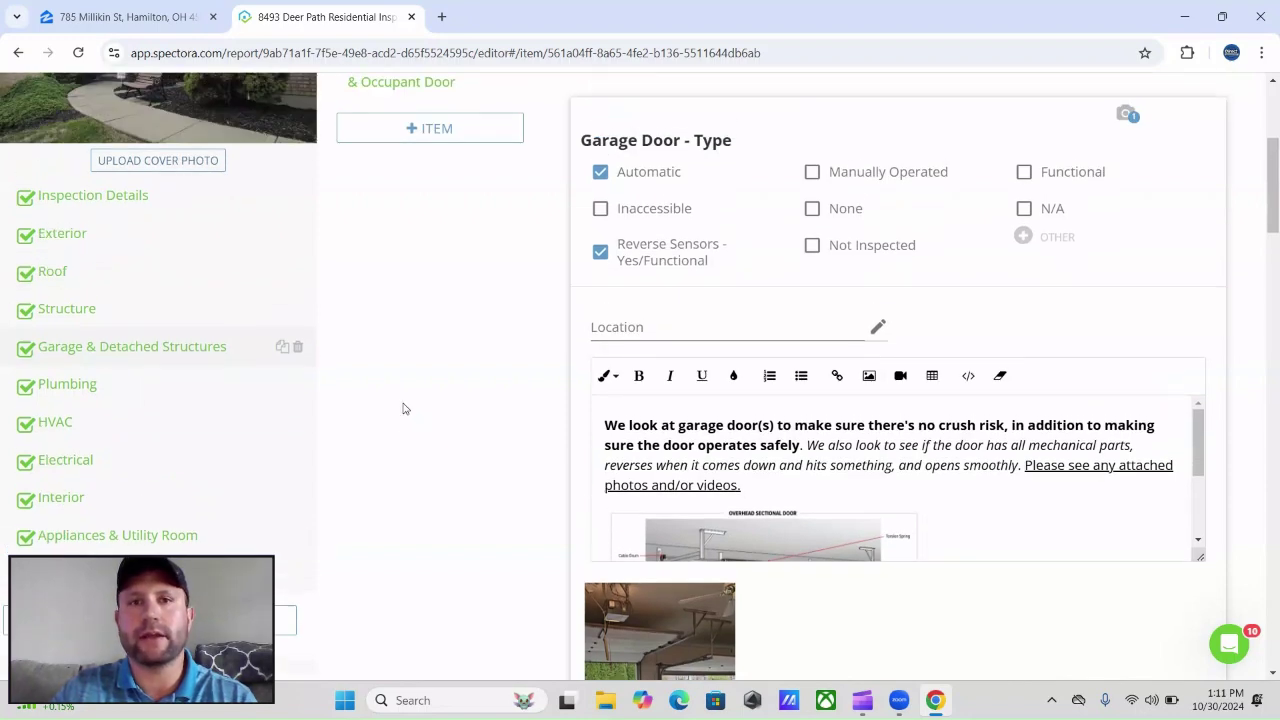
scroll(403, 407, down, 1)
scroll(434, 388, up, 1)
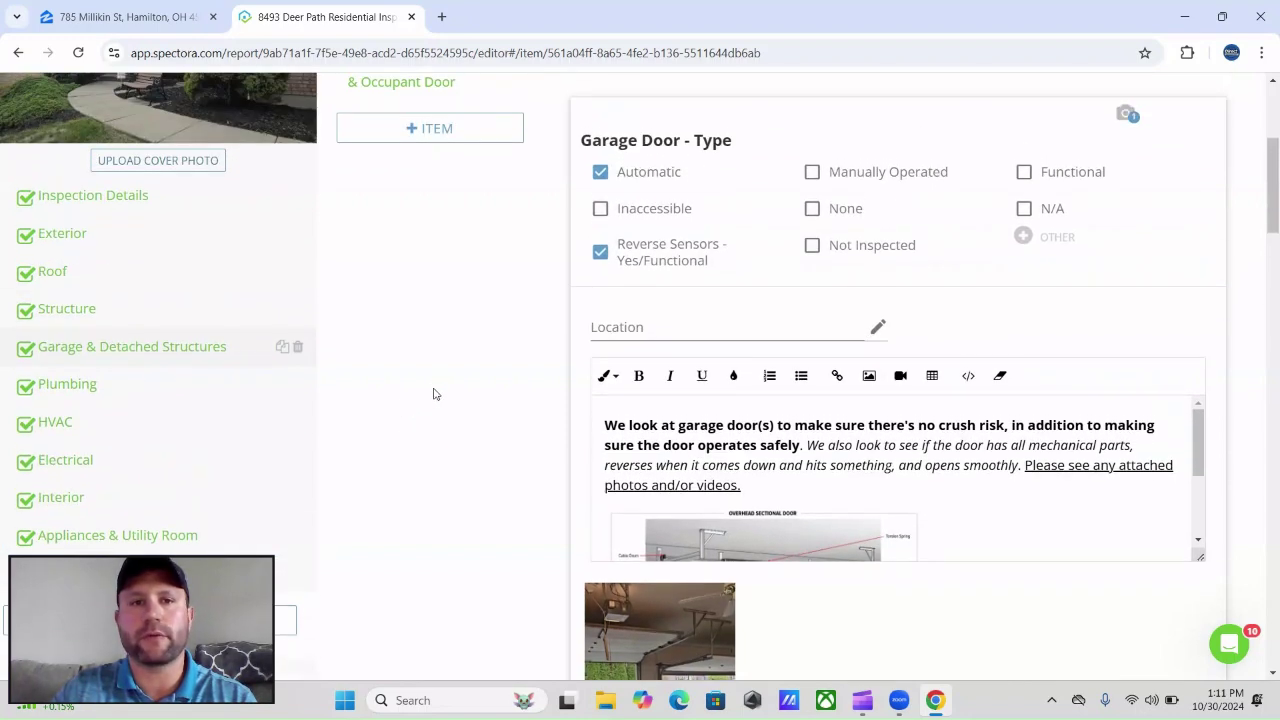
scroll(449, 406, up, 1)
scroll(449, 406, down, 2)
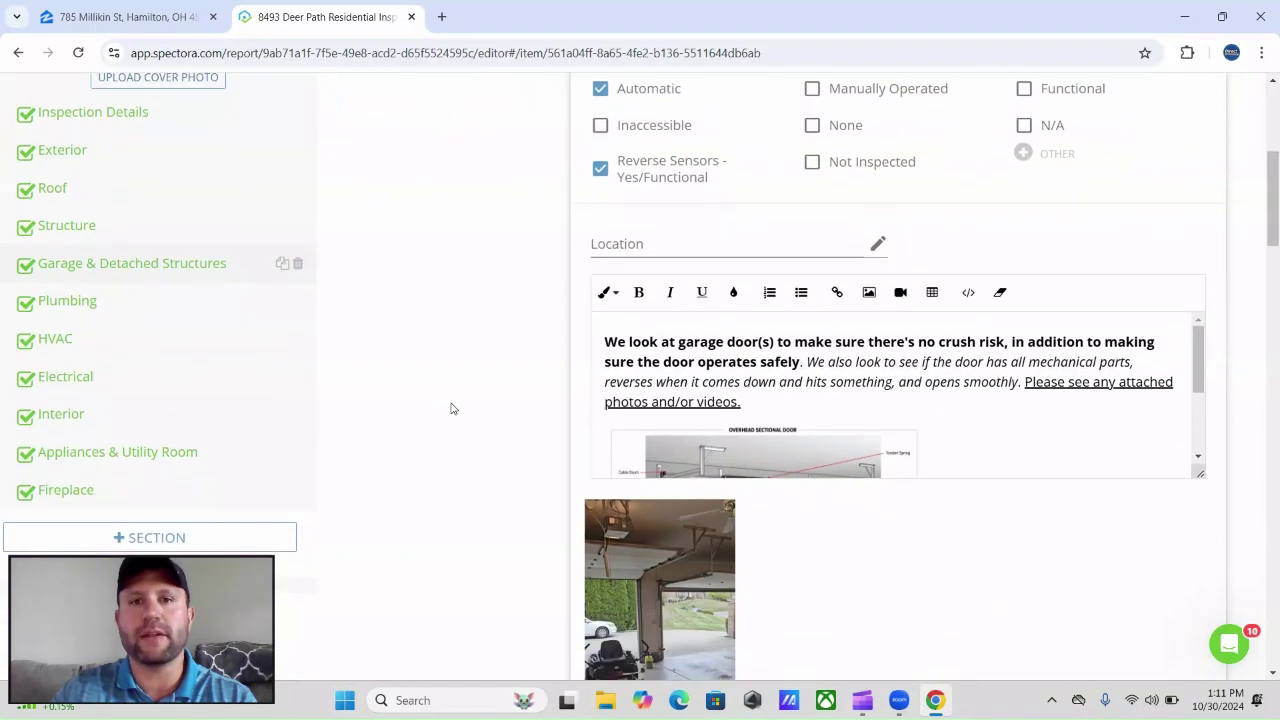